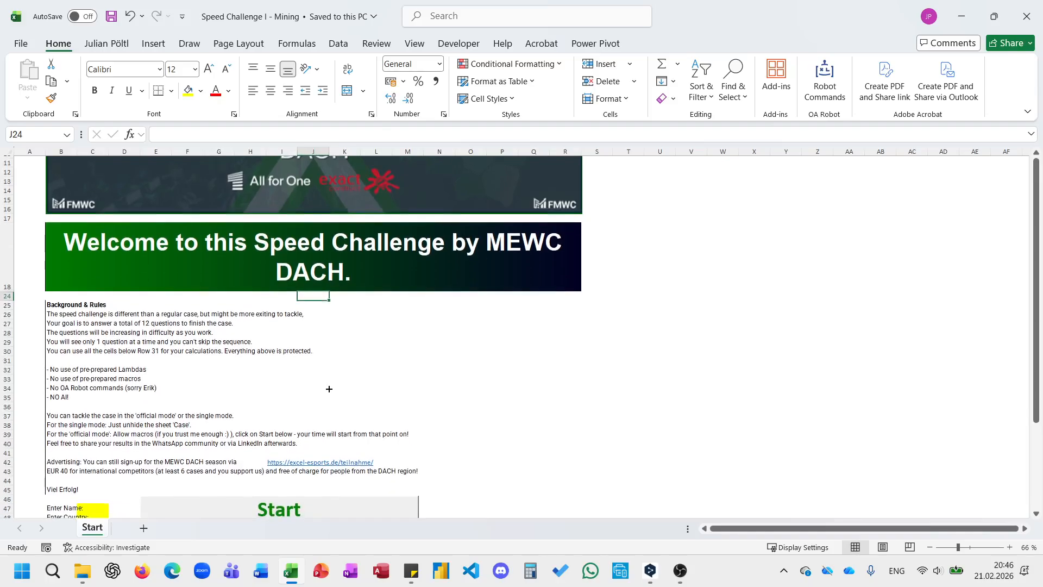
pyautogui.scroll(-1, 247, 365)
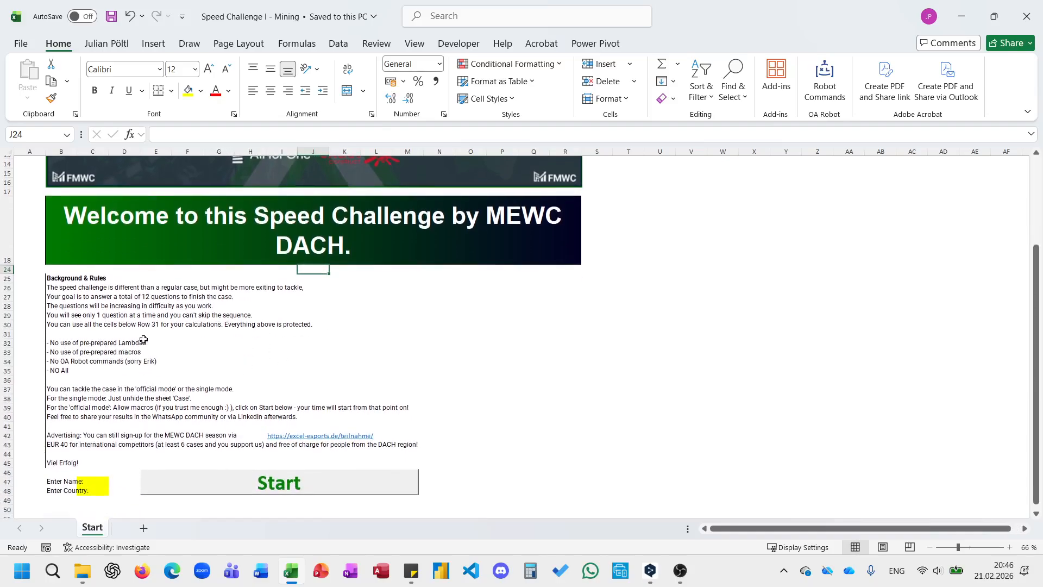
# Fill in the competitor's full name and enter Germany as the country on the Start sheet.
pyautogui.click(91, 483)
pyautogui.write('JUl')
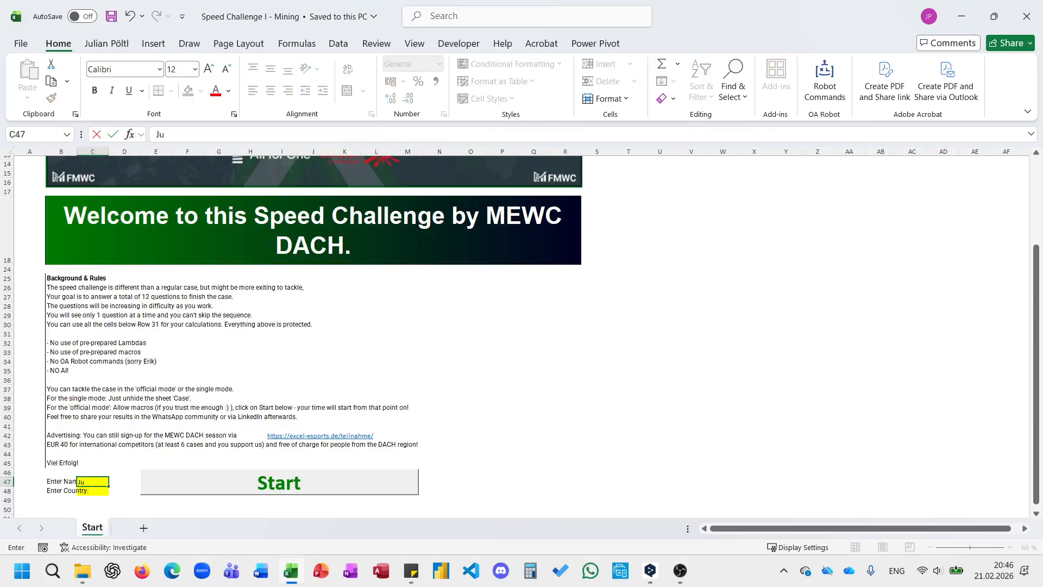
pyautogui.write('ian Poeltl')
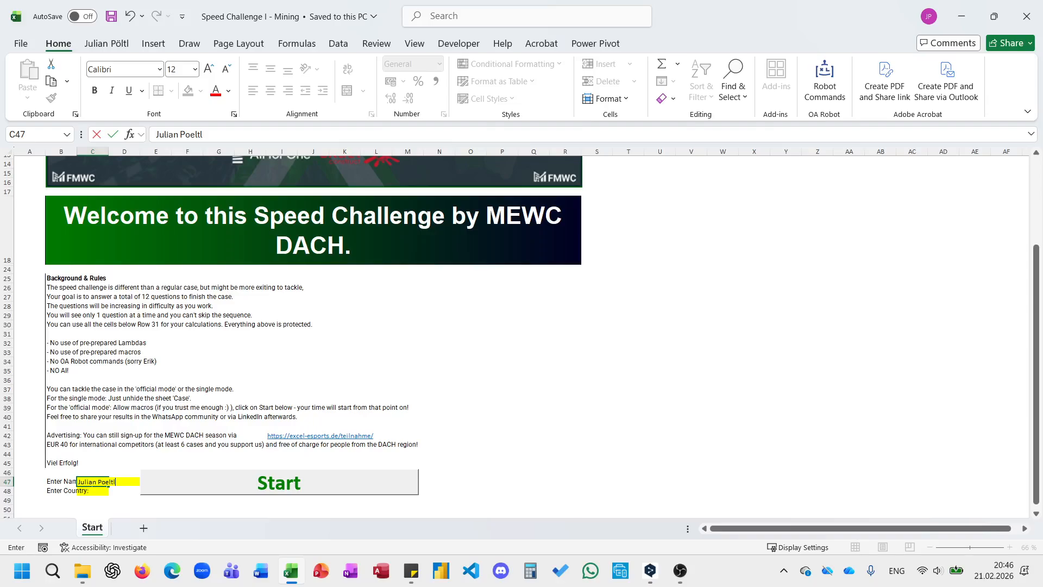
pyautogui.press('Return')
pyautogui.write('Germa')
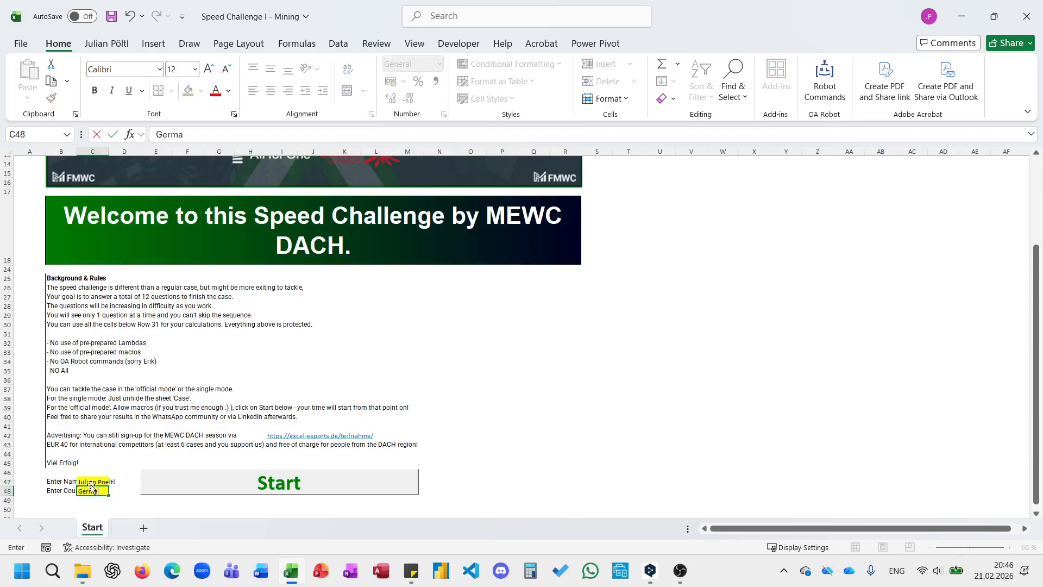
pyautogui.write('ny')
pyautogui.press('Return')
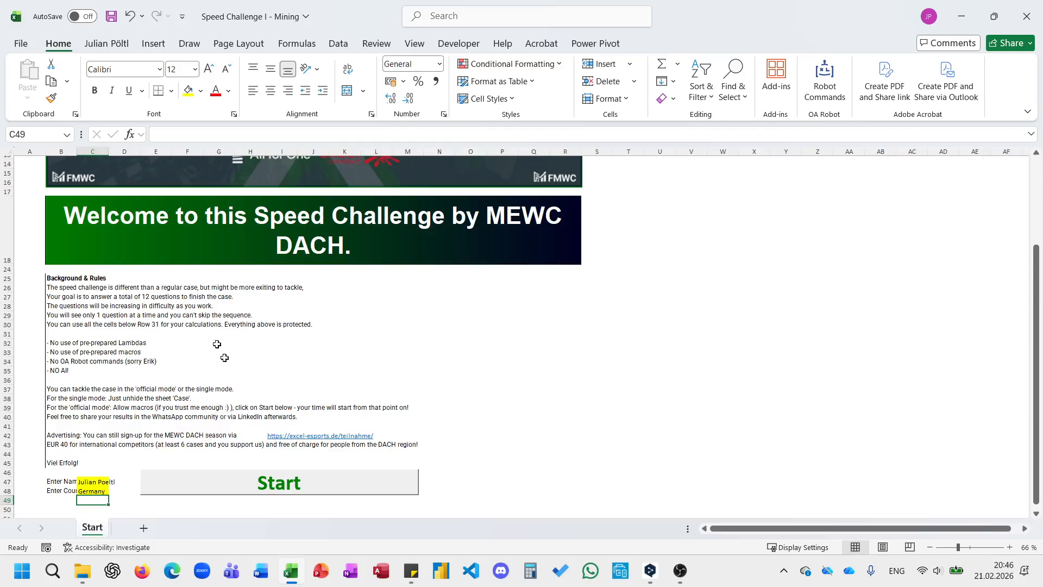
# Start the timed speed challenge in official mode.
pyautogui.scroll(-1, 197, 351)
pyautogui.scroll(-1, 198, 350)
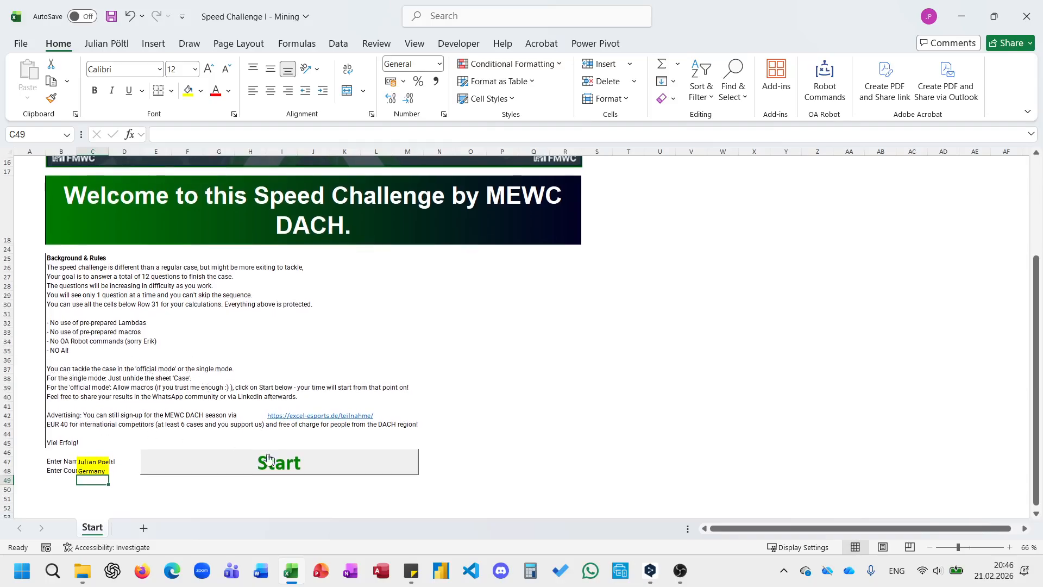
pyautogui.scroll(3, 302, 407)
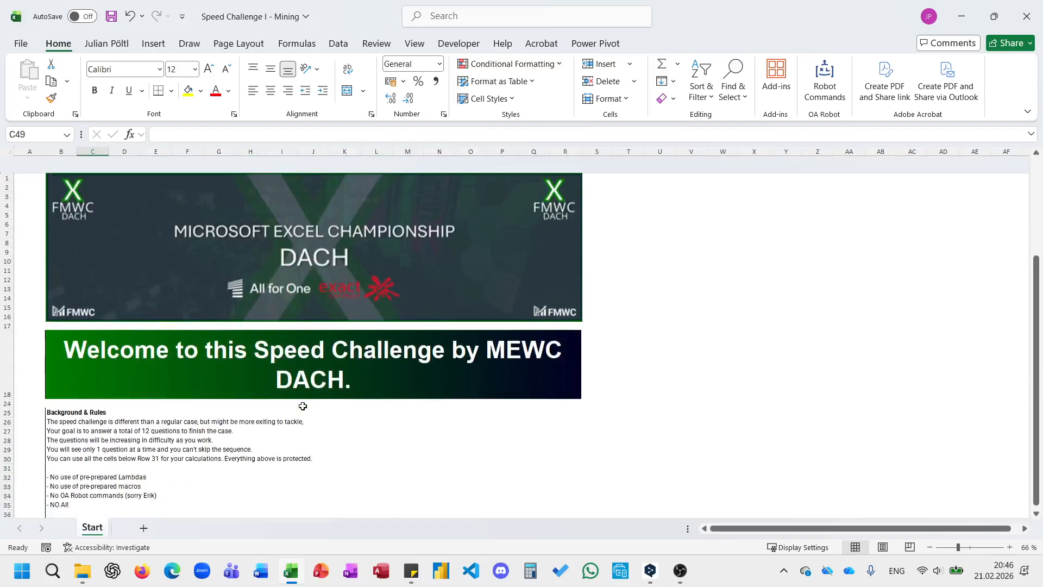
pyautogui.scroll(-4, 301, 407)
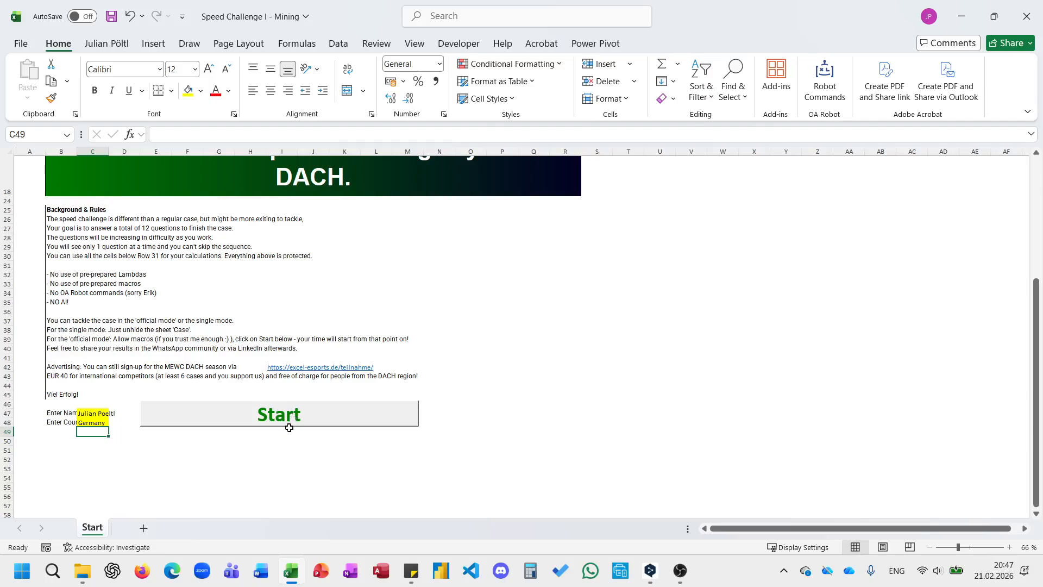
pyautogui.scroll(5, 288, 424)
pyautogui.scroll(-5, 289, 428)
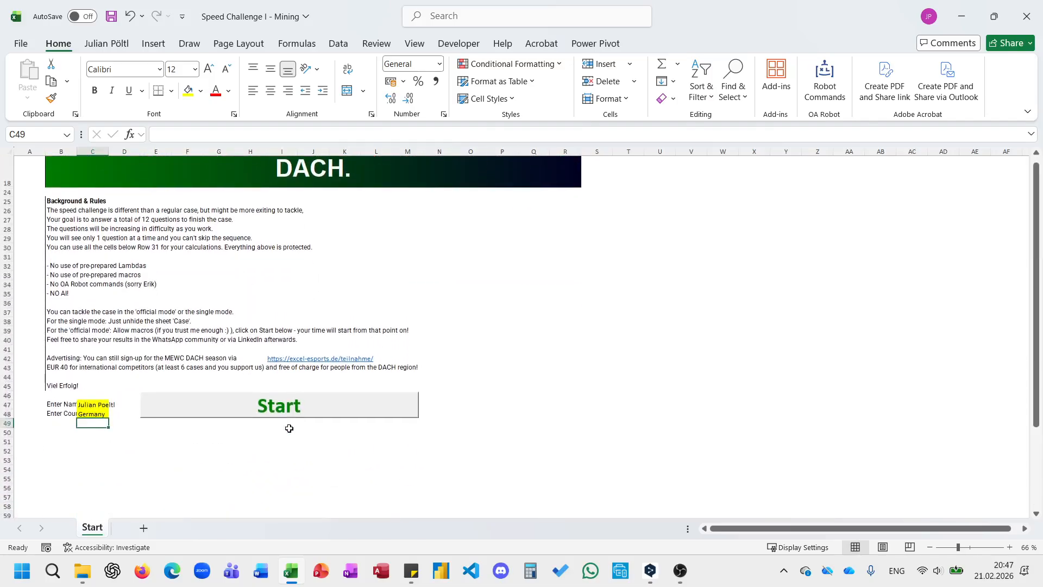
pyautogui.scroll(-2, 289, 428)
pyautogui.click(289, 361)
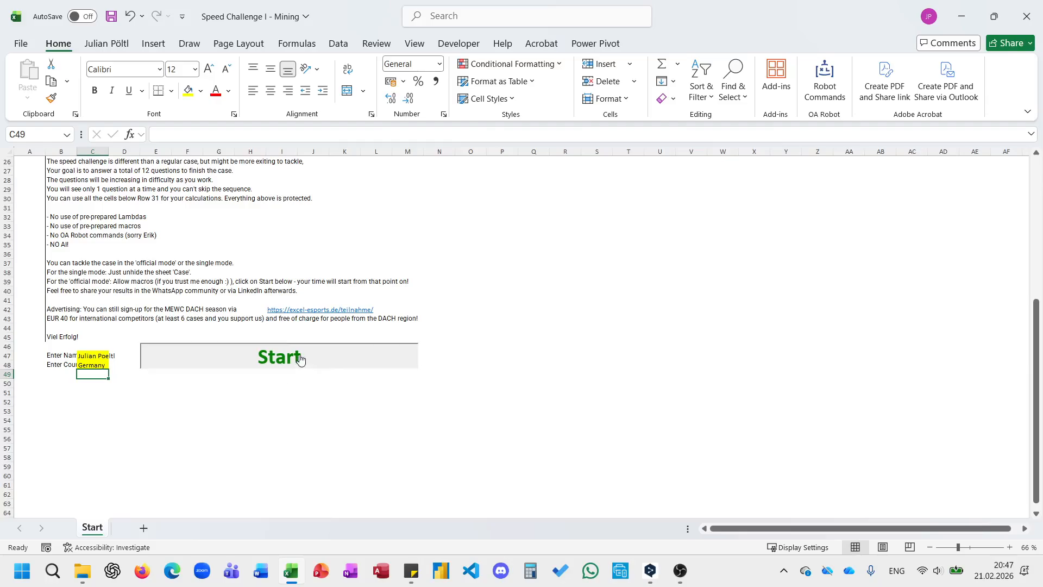
# Answer Q1 in C25 with a direct reference to mine cell B2 (=D35).
pyautogui.scroll(-6, 246, 391)
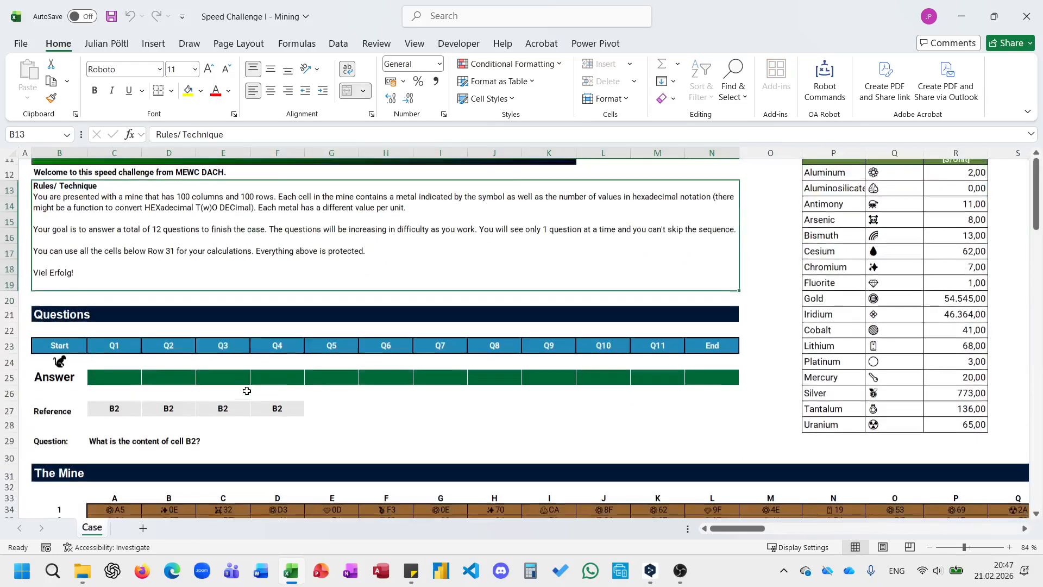
pyautogui.click(124, 312)
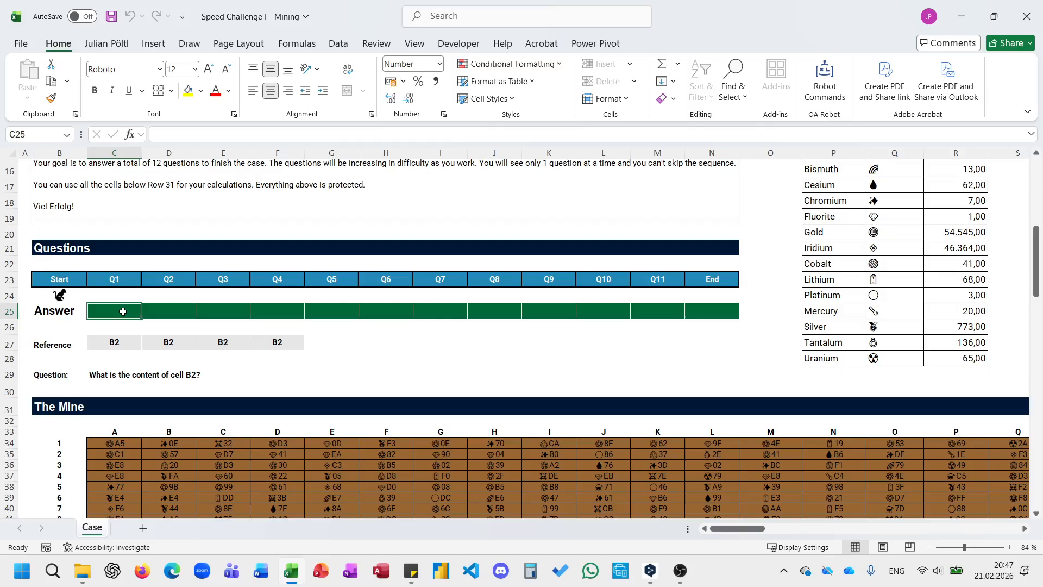
pyautogui.write('=')
pyautogui.click(169, 454)
pyautogui.press('Return')
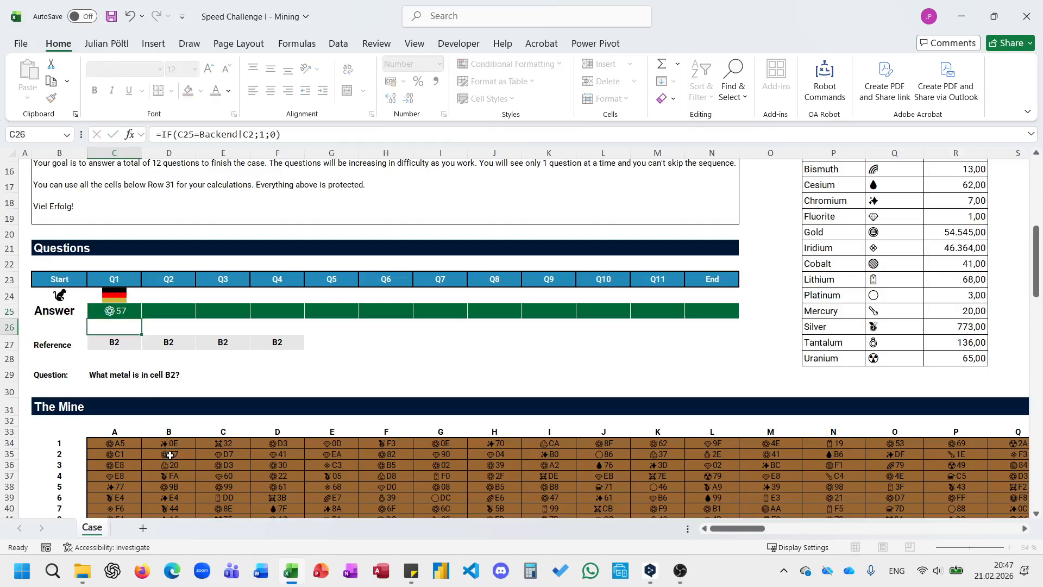
# Begin the Q2 answer in D25 as an XLOOKUP with LEFT(C25;1) as the lookup value.
pyautogui.click(175, 308)
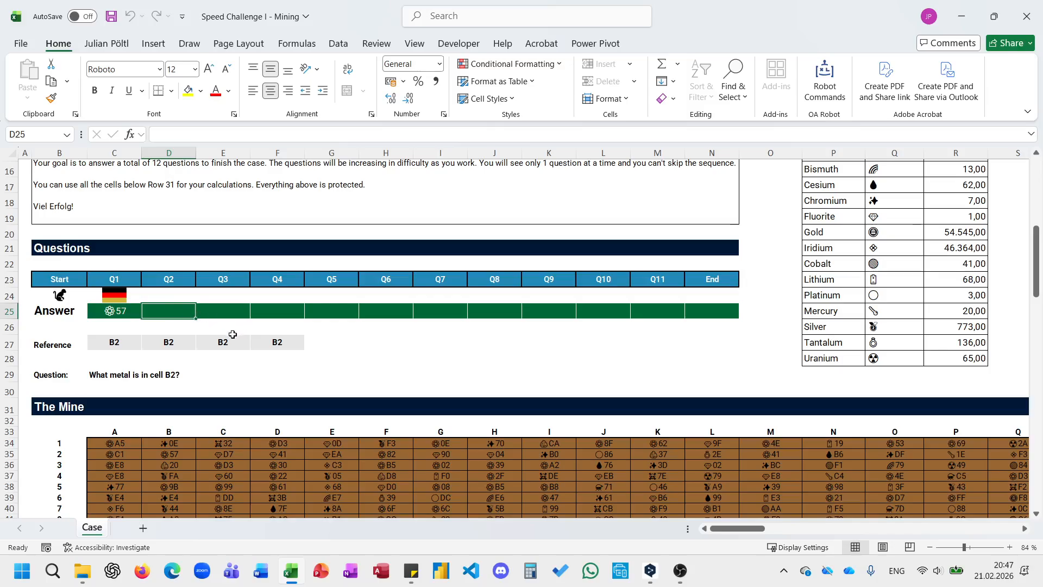
pyautogui.write('=xlL')
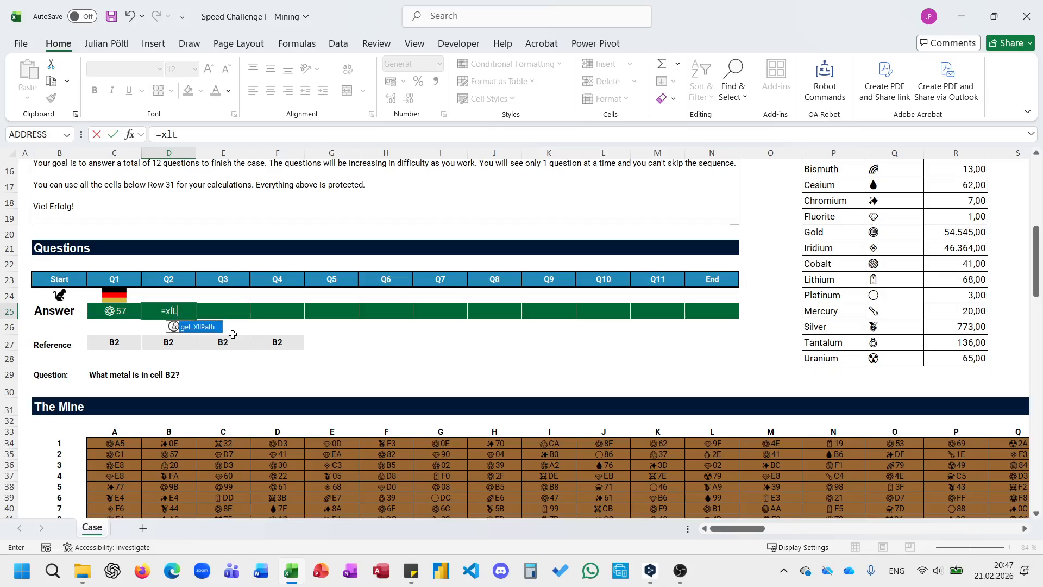
pyautogui.press('BackSpace')
pyautogui.write('o')
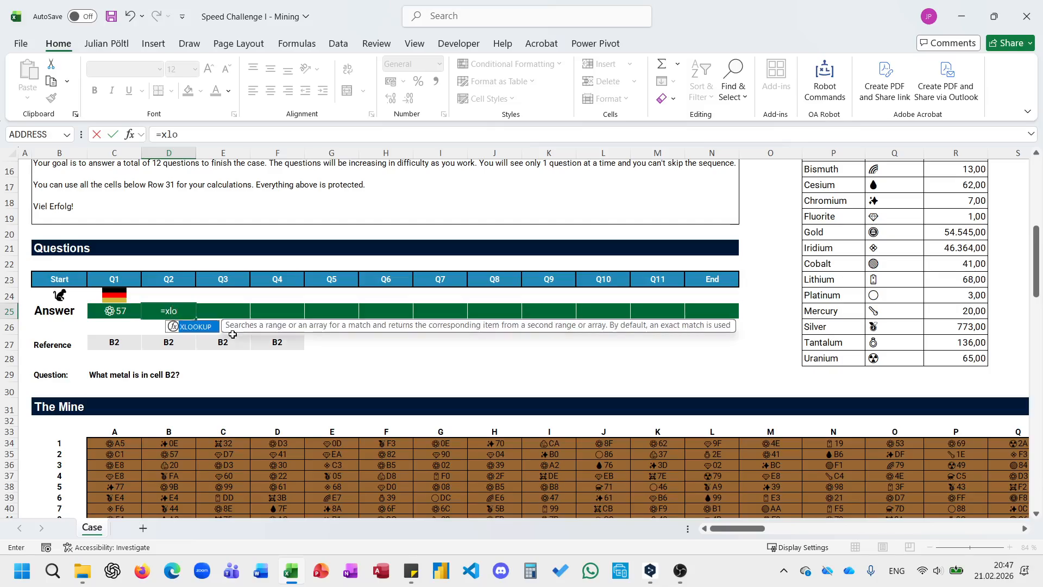
pyautogui.press('BackSpace')
pyautogui.press('BackSpace')
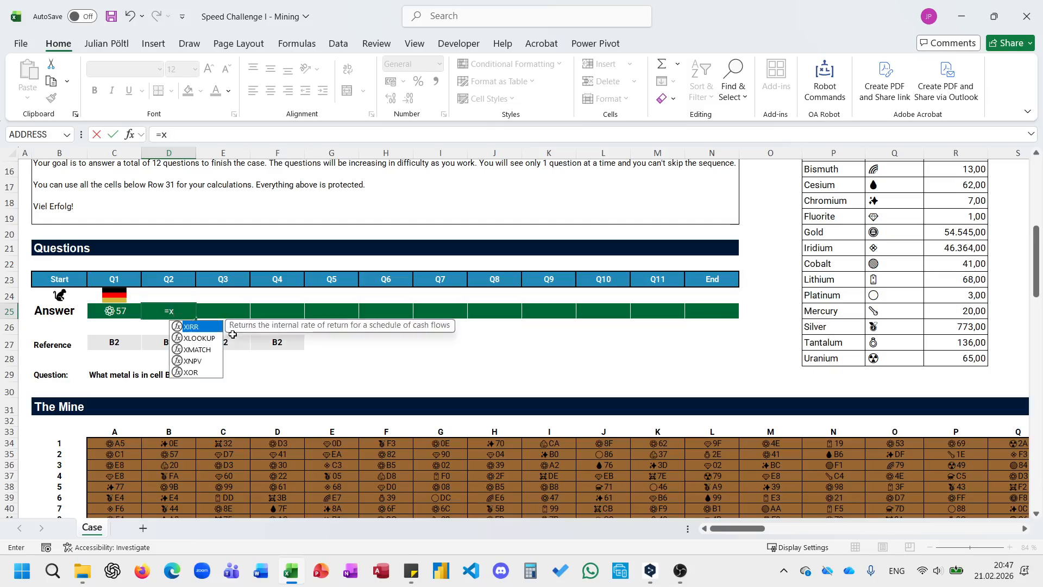
pyautogui.write('lo')
pyautogui.press('Tab')
pyautogui.write('le')
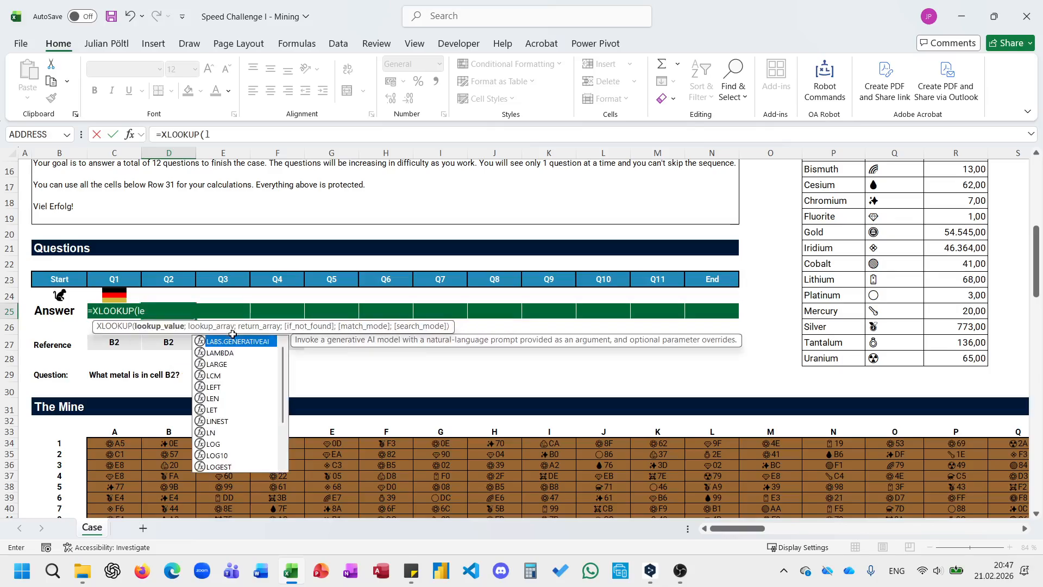
pyautogui.press('Tab')
pyautogui.press('Left')
pyautogui.write(';')
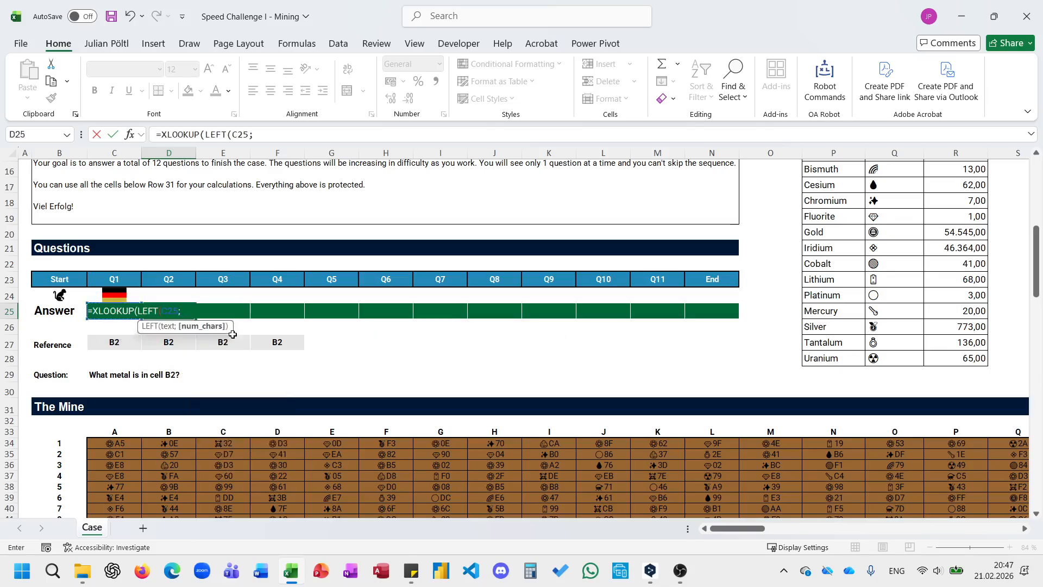
pyautogui.write('2')
pyautogui.write(');')
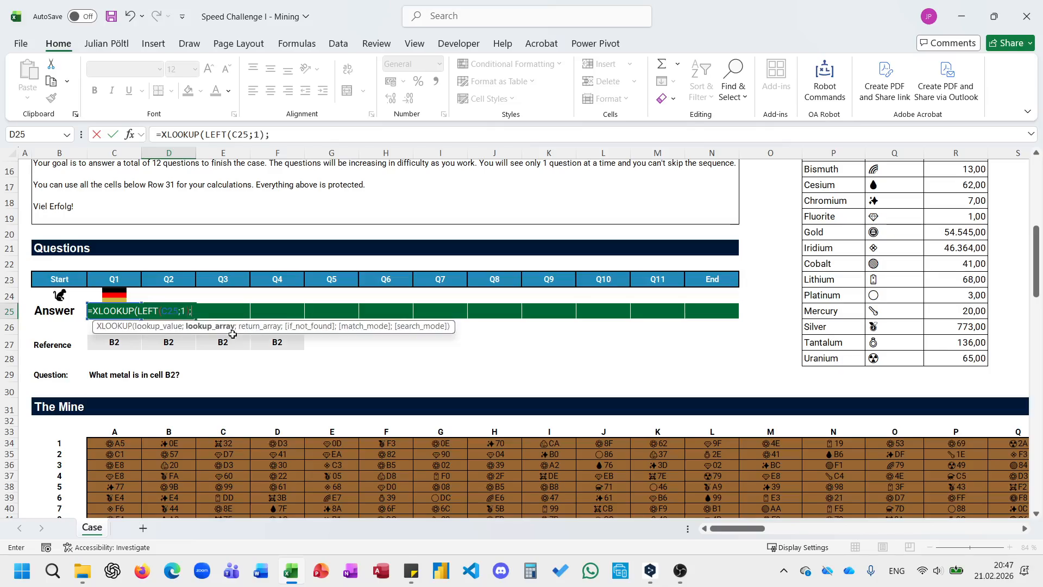
# Complete the Q2 XLOOKUP with the symbols $Q$12:$Q$28 as lookup array and the metal names $P$12:$P$28 as return array.
pyautogui.click(889, 359)
pyautogui.hotkey('ctrl', 'shift', 'Up')
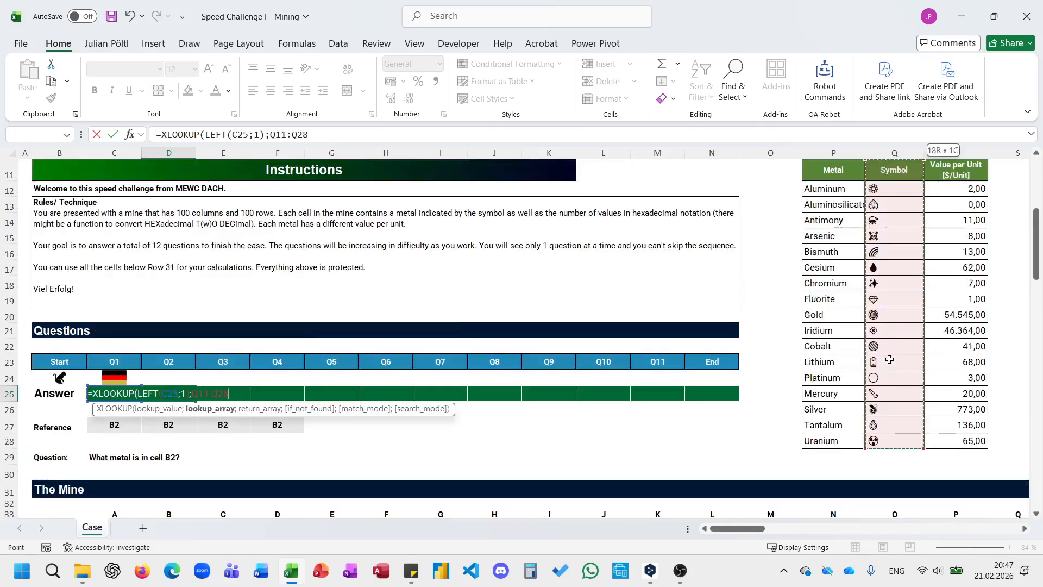
pyautogui.press('F4')
pyautogui.write(';')
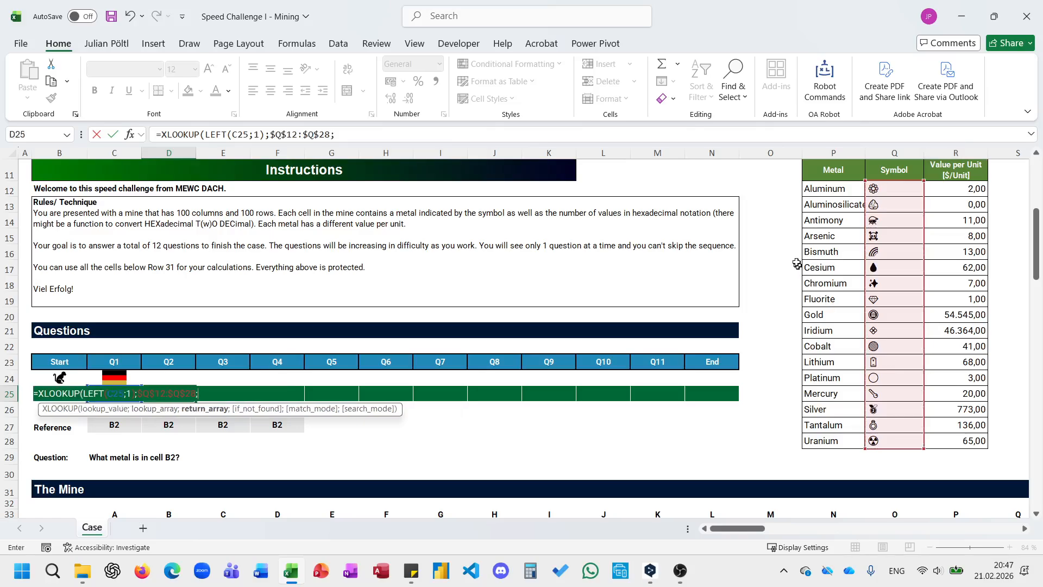
pyautogui.click(827, 186)
pyautogui.hotkey('ctrl', 'shift', 'Down')
pyautogui.press('F4')
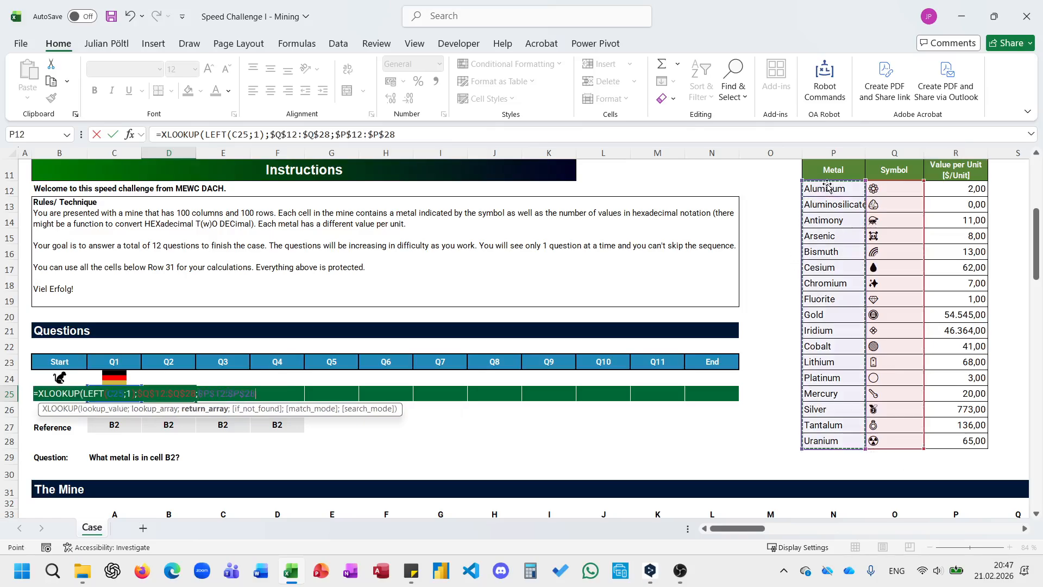
pyautogui.write(')')
pyautogui.press('Return')
# Write =LEFT(D35;2) in the Q3 answer cell E25, referring to mine cell B2.
pyautogui.press('Right')
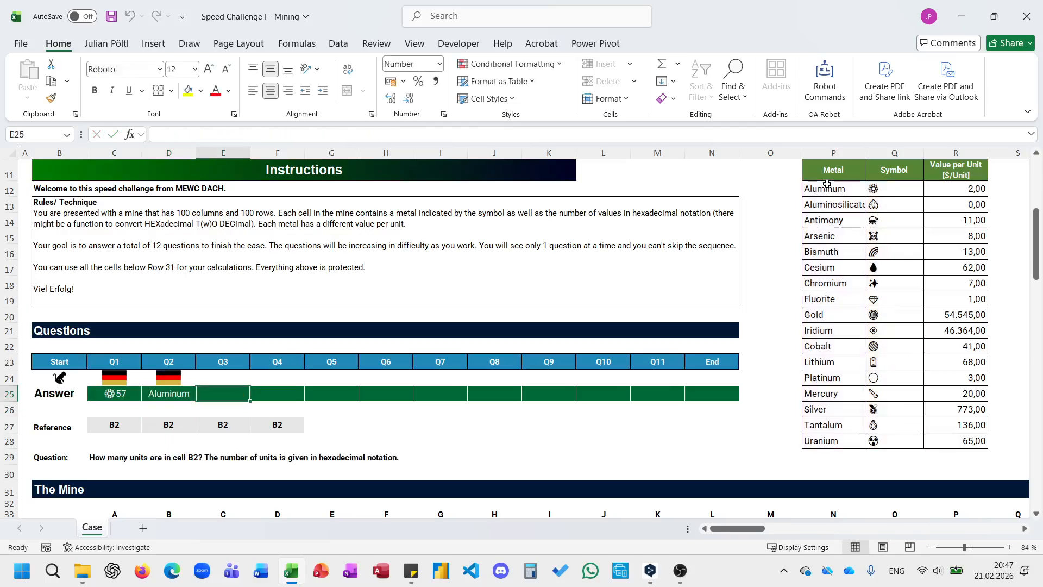
pyautogui.scroll(-2, 456, 244)
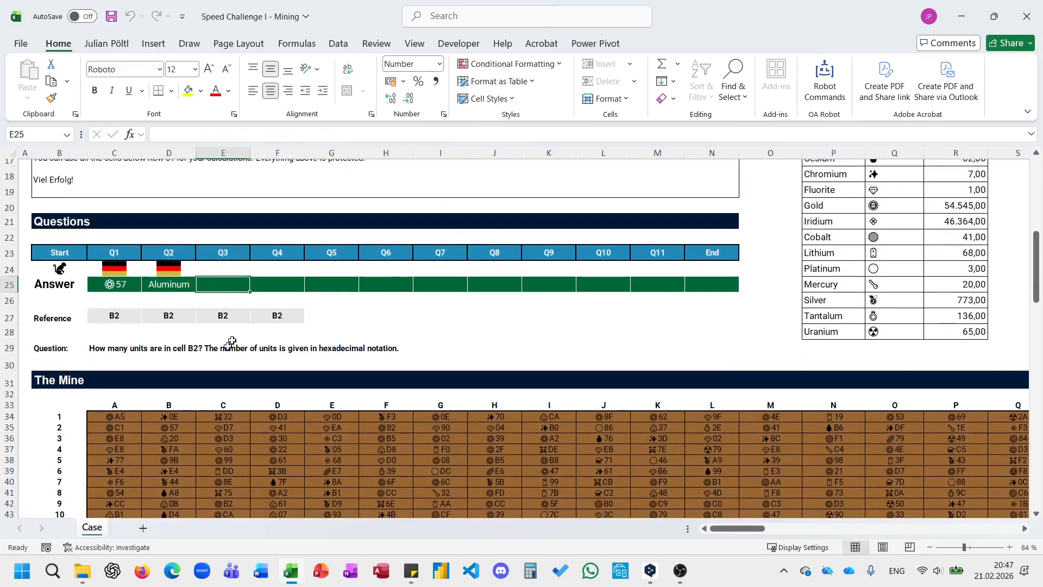
pyautogui.scroll(1, 205, 360)
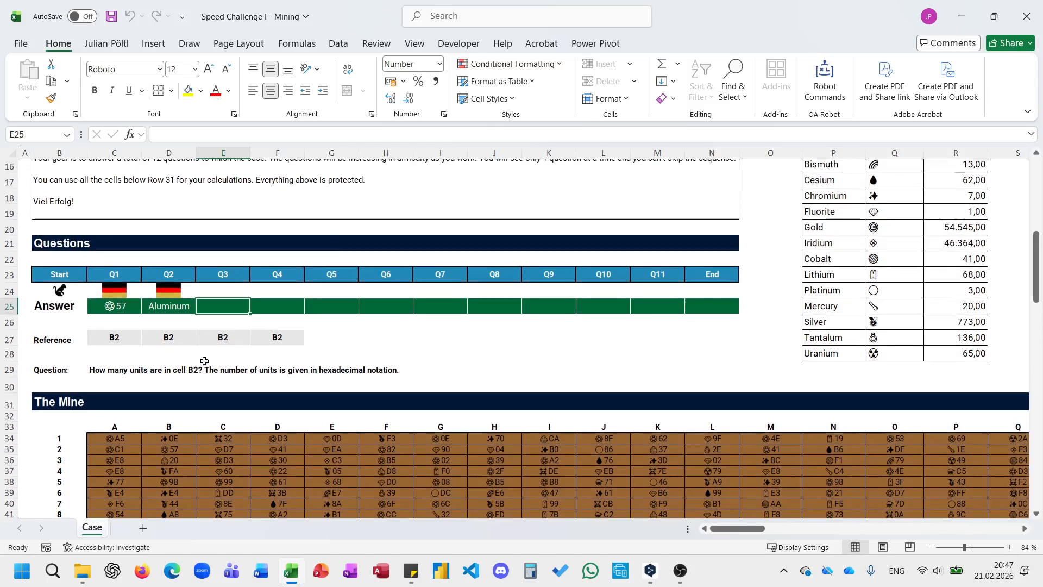
pyautogui.scroll(-1, 205, 361)
pyautogui.scroll(-2, 194, 429)
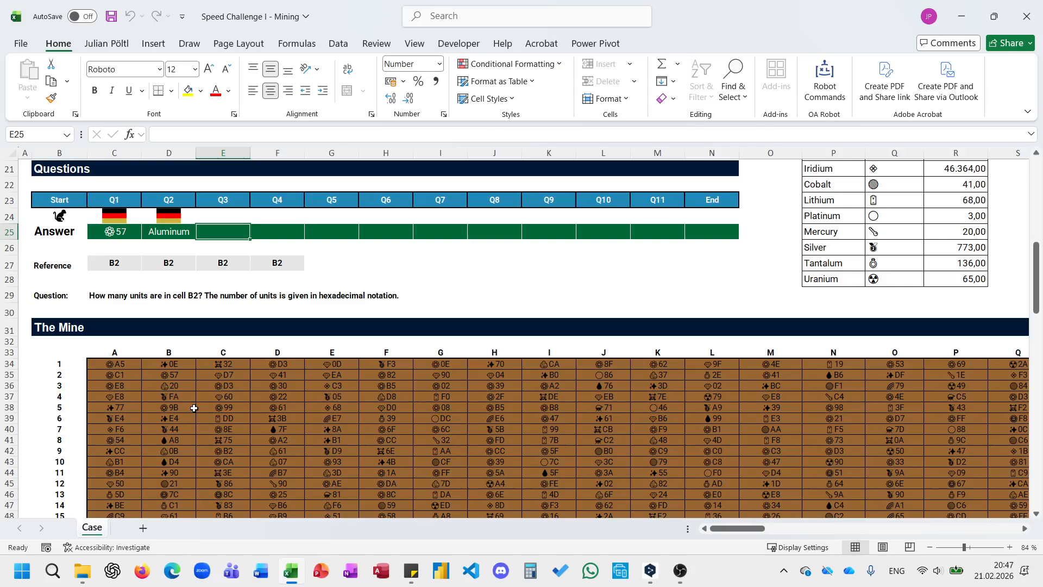
pyautogui.write('v')
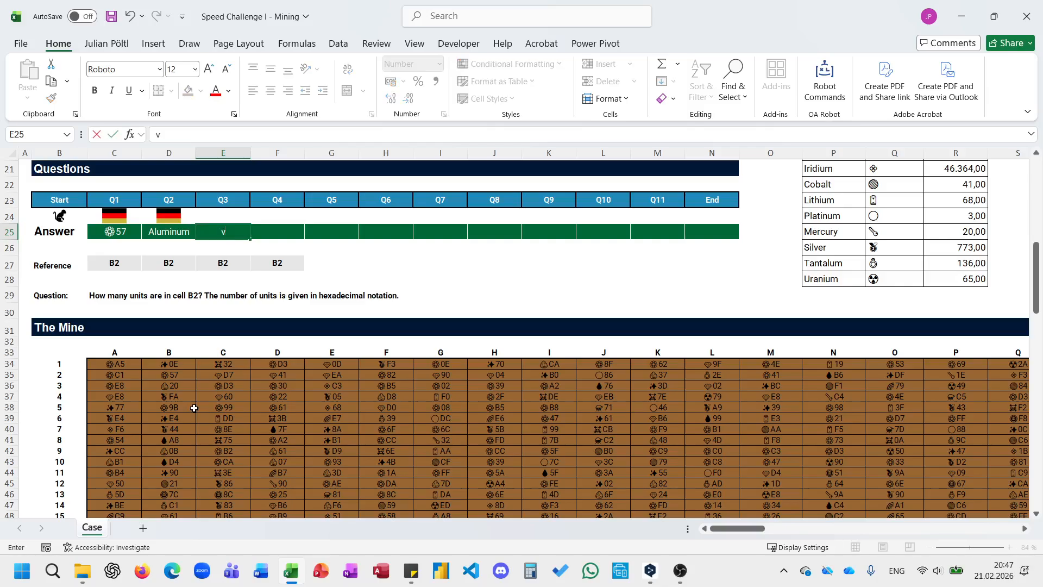
pyautogui.press('Escape')
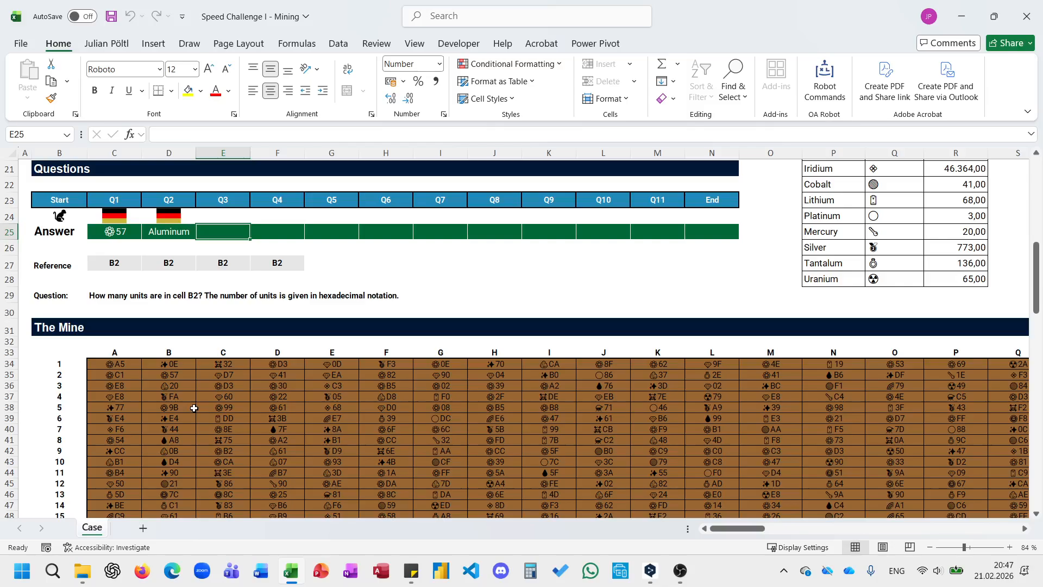
pyautogui.write('=')
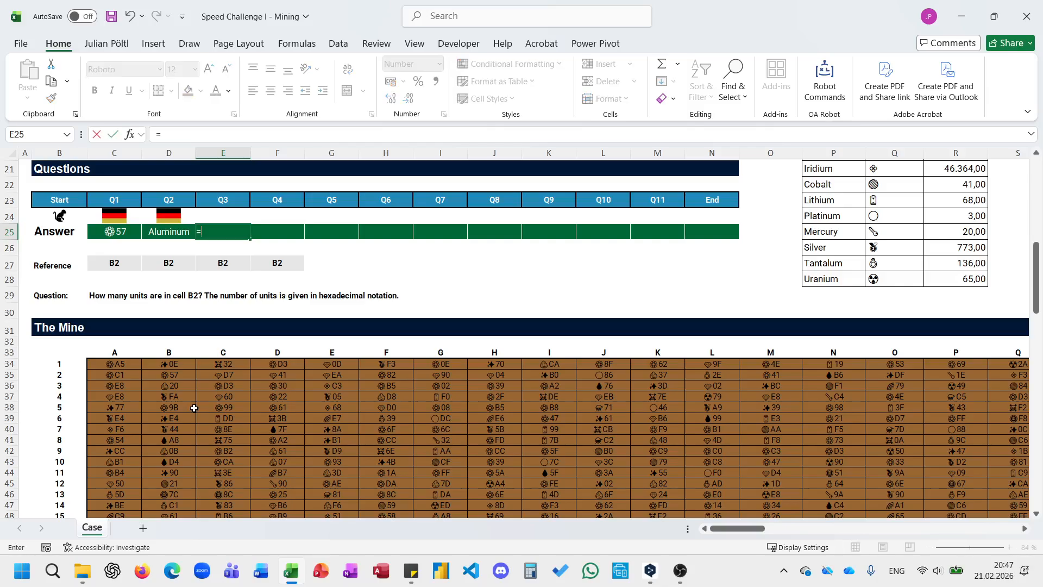
pyautogui.write('LEFT(')
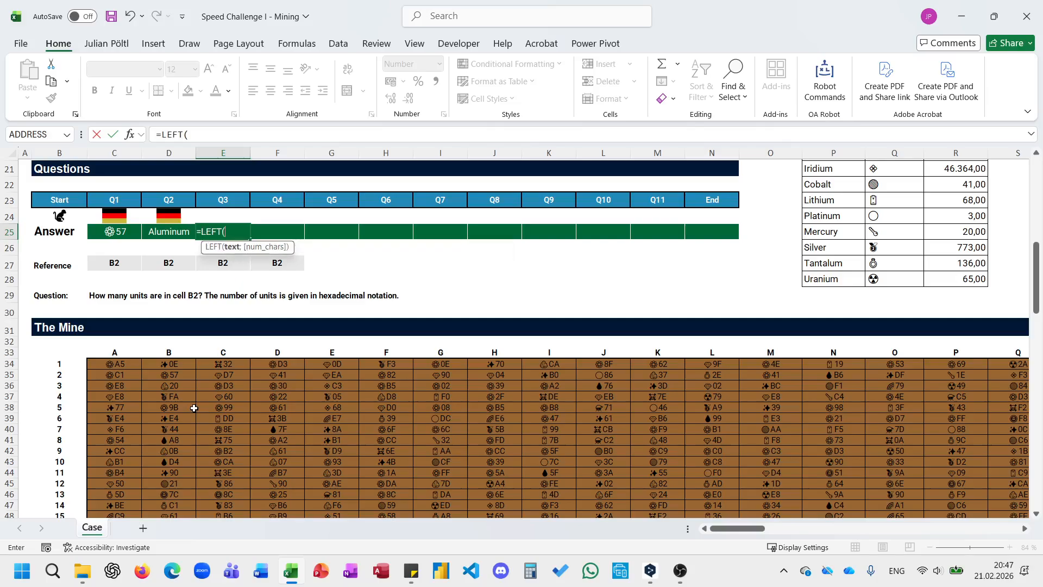
pyautogui.click(178, 382)
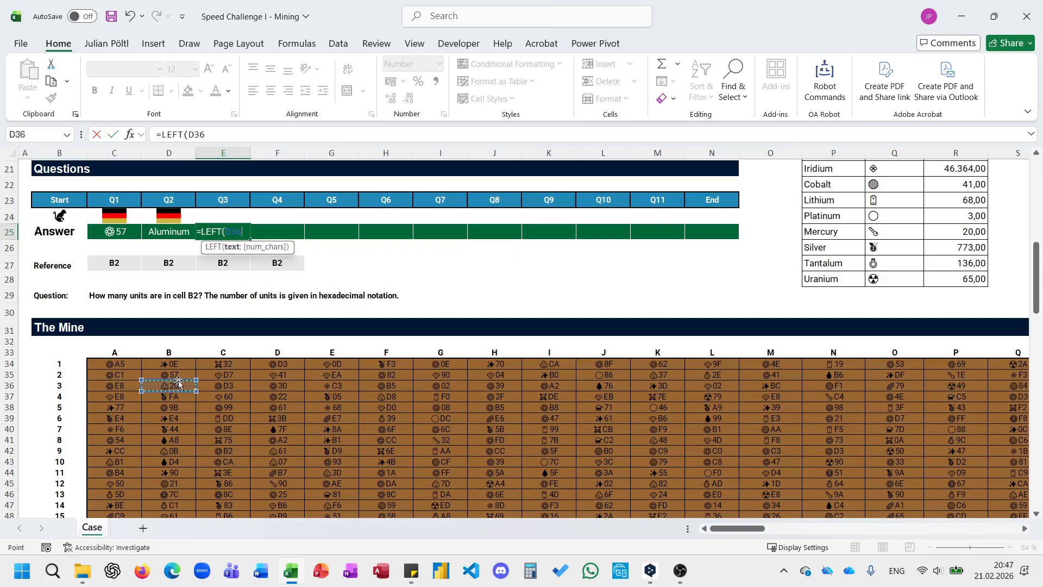
pyautogui.click(179, 376)
pyautogui.write(';2')
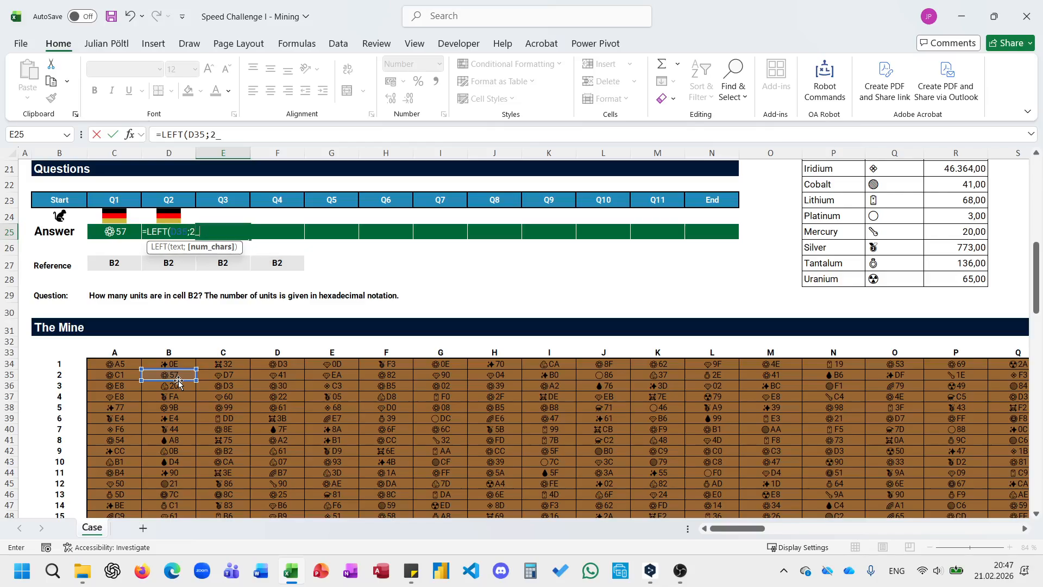
pyautogui.write(')')
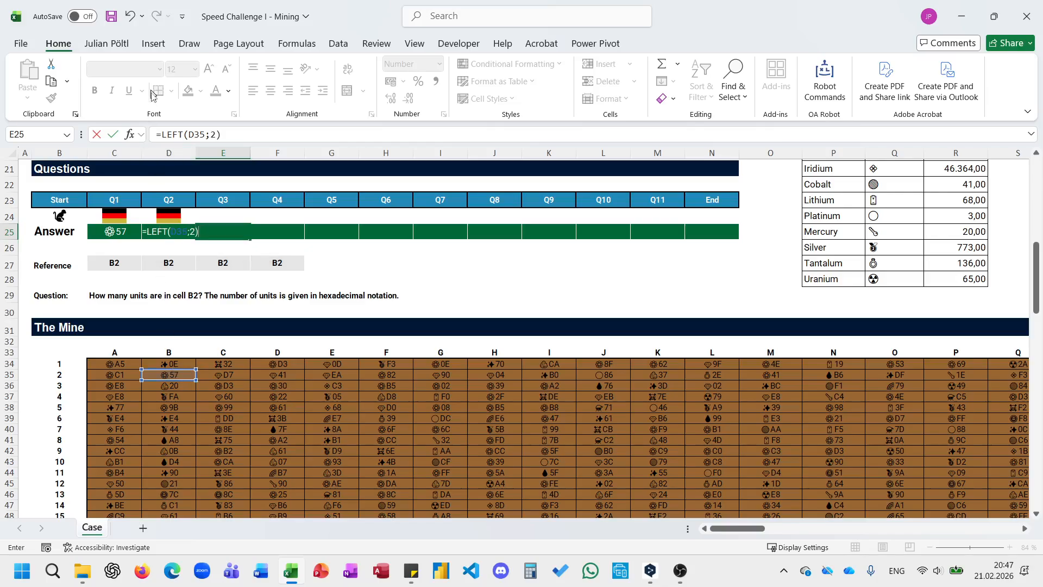
# Wrap the LEFT expression in the Q3 answer cell E25 in HEX2DEC and enter the formula.
pyautogui.click(164, 139)
pyautogui.write('hex')
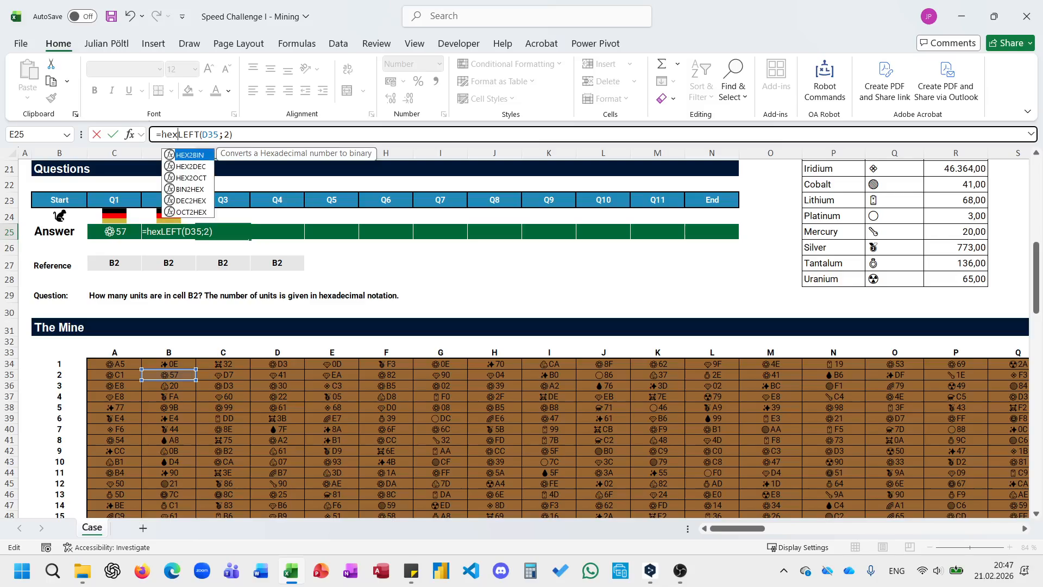
pyautogui.press('Down')
pyautogui.press('Tab')
pyautogui.press('Return')
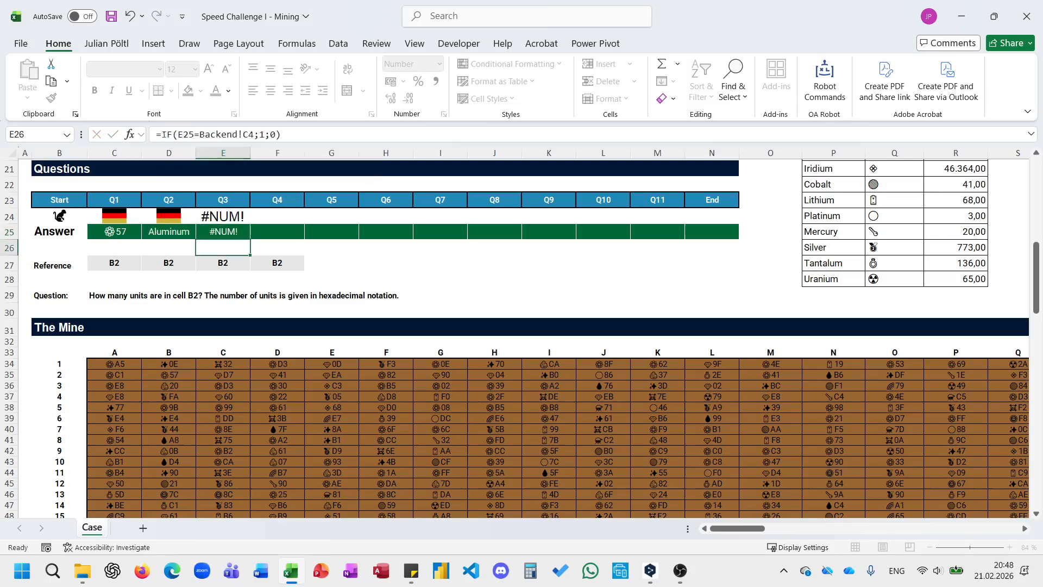
# Try to coerce the LEFT result inside the Q3 HEX2DEC formula to a number with a double minus.
pyautogui.press('Up')
pyautogui.click(165, 136)
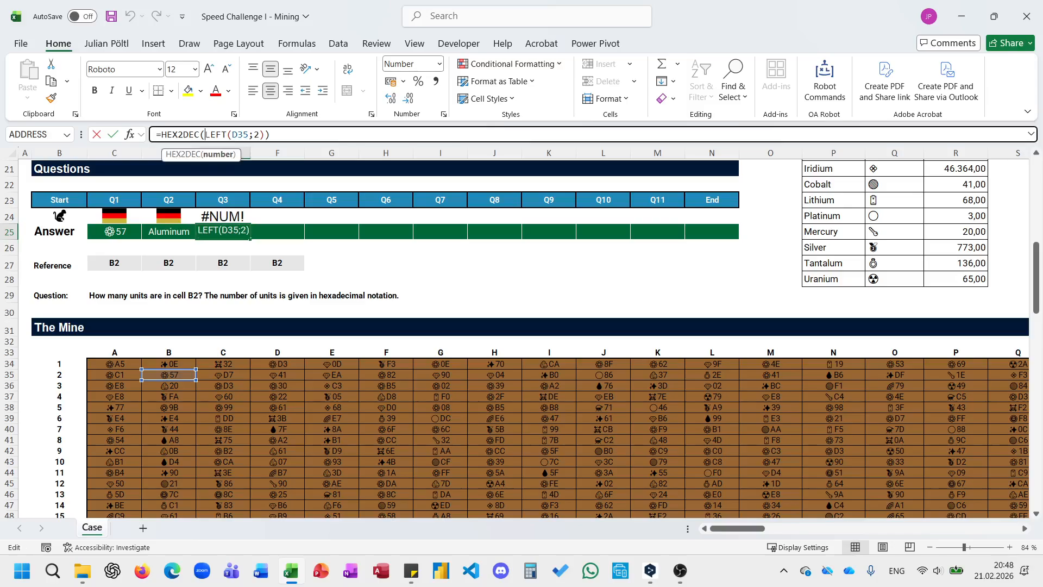
pyautogui.write('--')
pyautogui.press('Return')
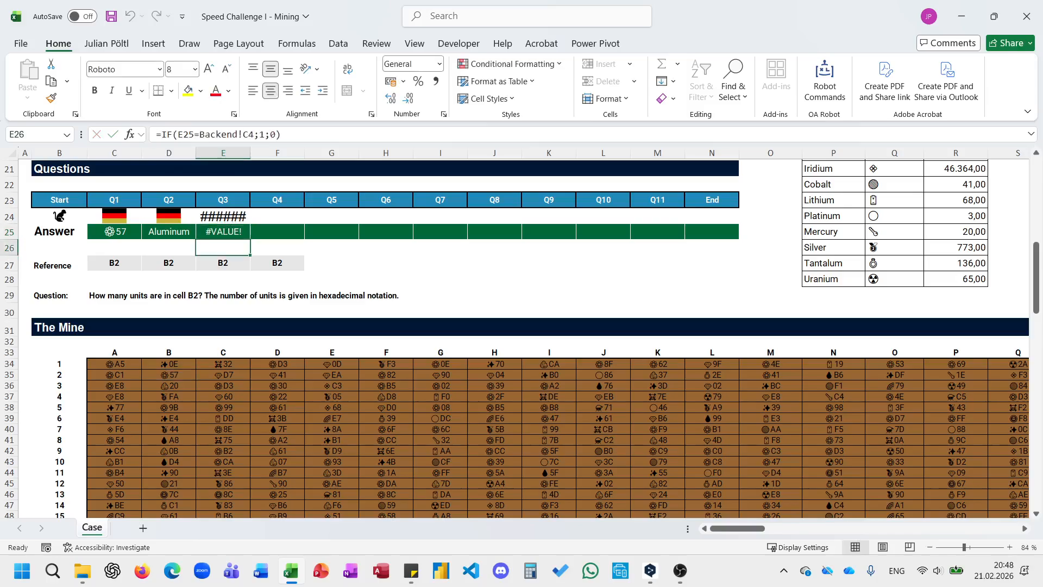
# Remove the double minus and replace LEFT with RIGHT in the Q3 answer, making it =HEX2DEC(RIGHT(D35;2)).
pyautogui.press('Up')
pyautogui.click(216, 134)
pyautogui.press('BackSpace')
pyautogui.press('BackSpace')
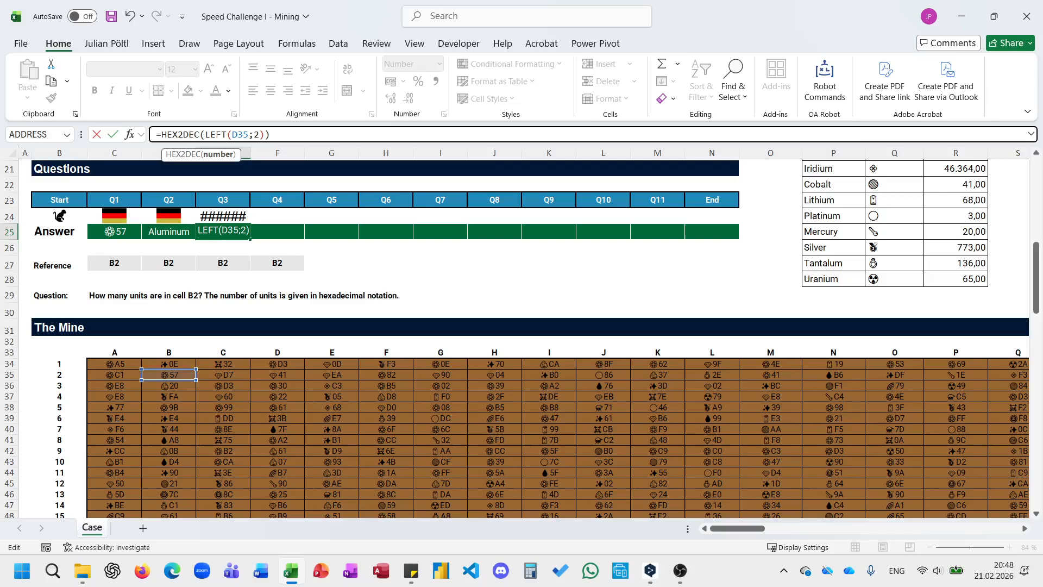
pyautogui.press('Delete')
pyautogui.press('Delete')
pyautogui.press('Delete')
pyautogui.press('Delete')
pyautogui.write('RIGHT')
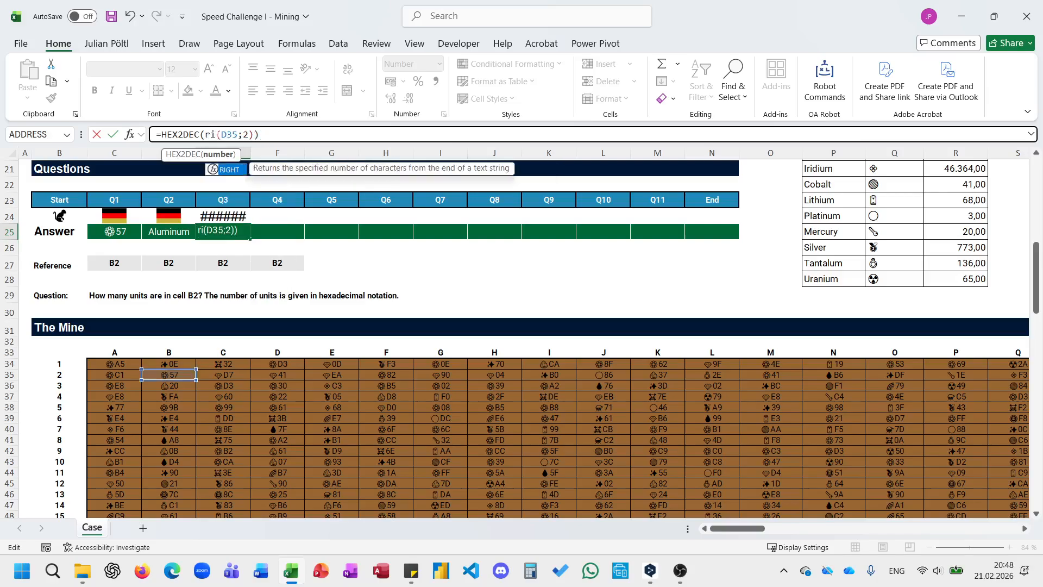
pyautogui.press('Return')
pyautogui.press('Up')
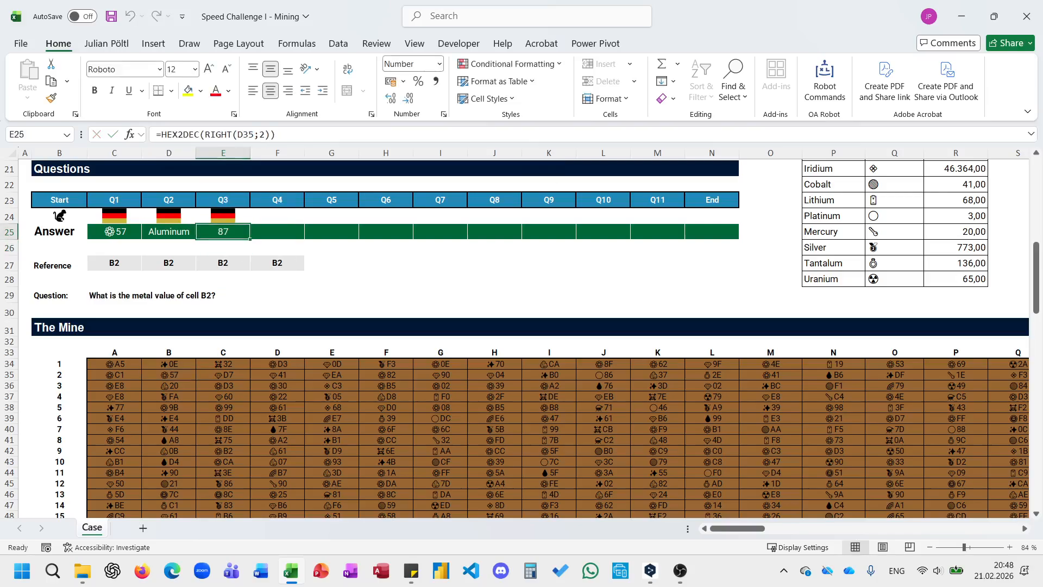
# Begin the Q4 answer in F25 as E25 multiplied by an XLOOKUP with D25 as the lookup value.
pyautogui.click(272, 231)
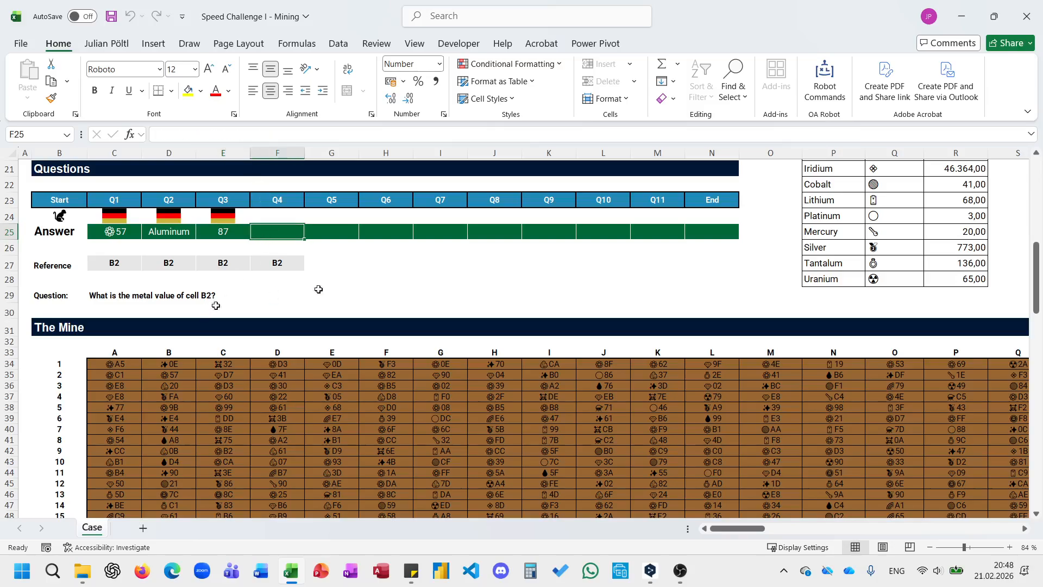
pyautogui.scroll(3, 317, 289)
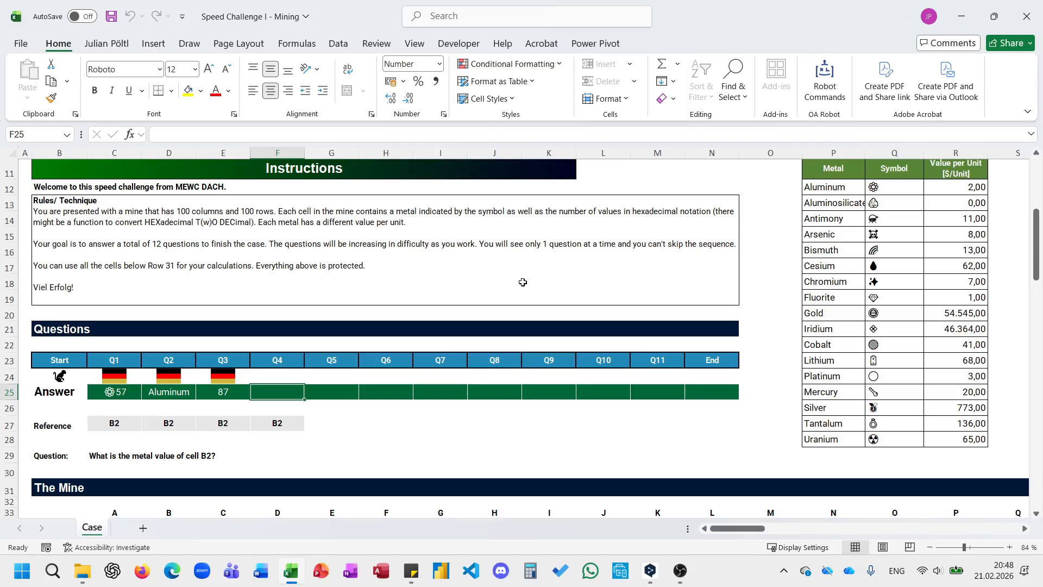
pyautogui.scroll(-1, 523, 282)
pyautogui.write('=')
pyautogui.press('Left')
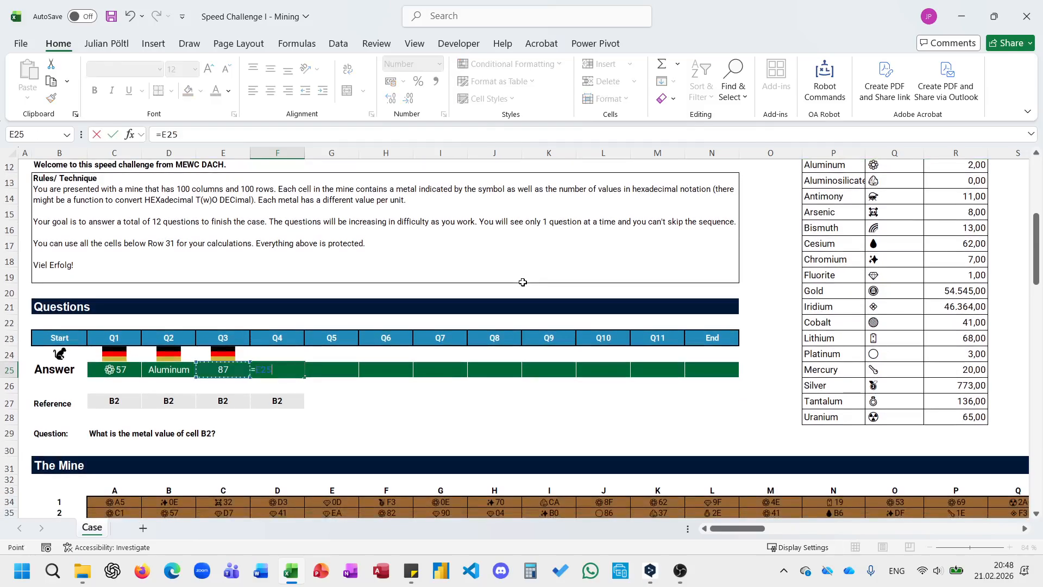
pyautogui.write('*XLOOKUP(')
pyautogui.press('Left')
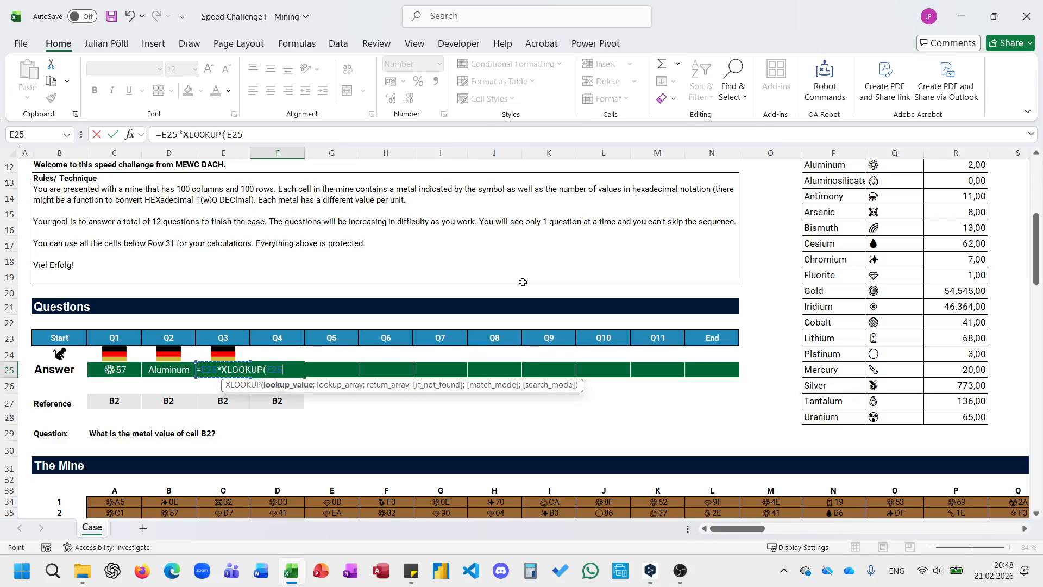
pyautogui.press('Left')
pyautogui.write(';')
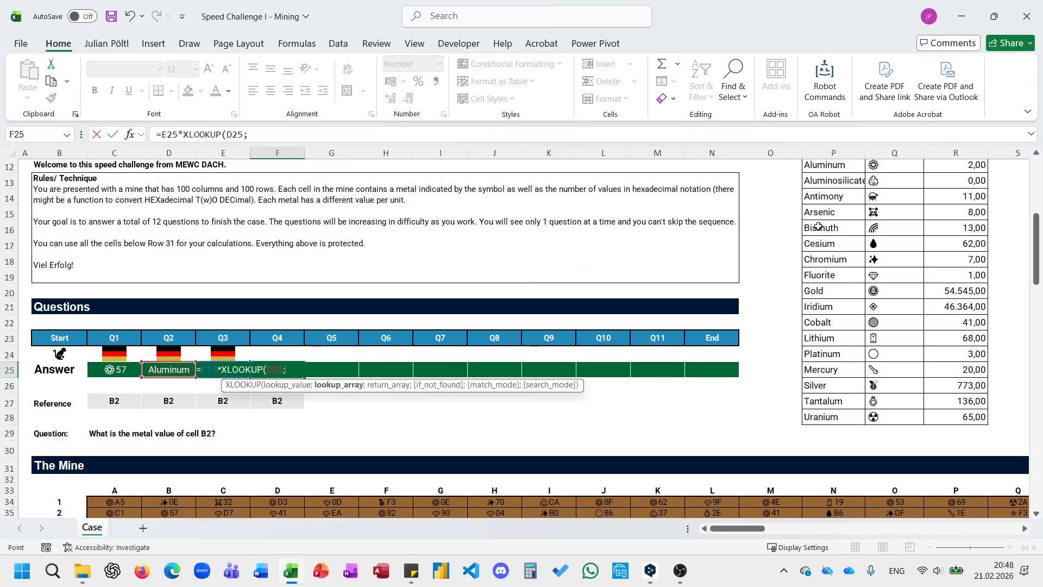
# Complete the Q4 XLOOKUP with metal names $P$12:$P$28 as lookup array and unit values $R$12:$R$28 as return array.
pyautogui.click(819, 227)
pyautogui.hotkey('ctrl', 'Up')
pyautogui.press('Down')
pyautogui.hotkey('ctrl', 'shift', 'Down')
pyautogui.press('F4')
pyautogui.write(';')
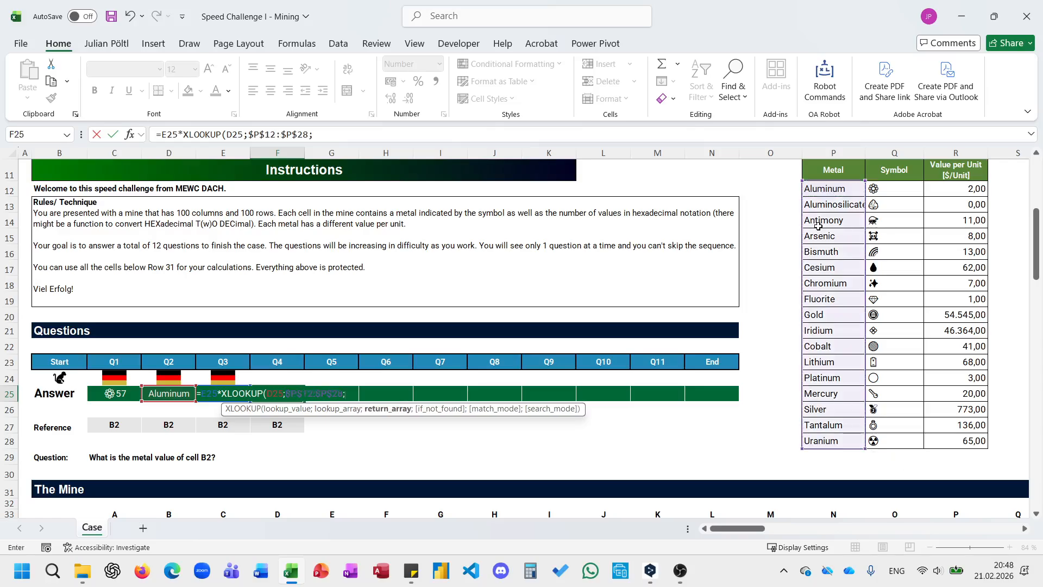
pyautogui.click(946, 190)
pyautogui.hotkey('ctrl', 'shift', 'Down')
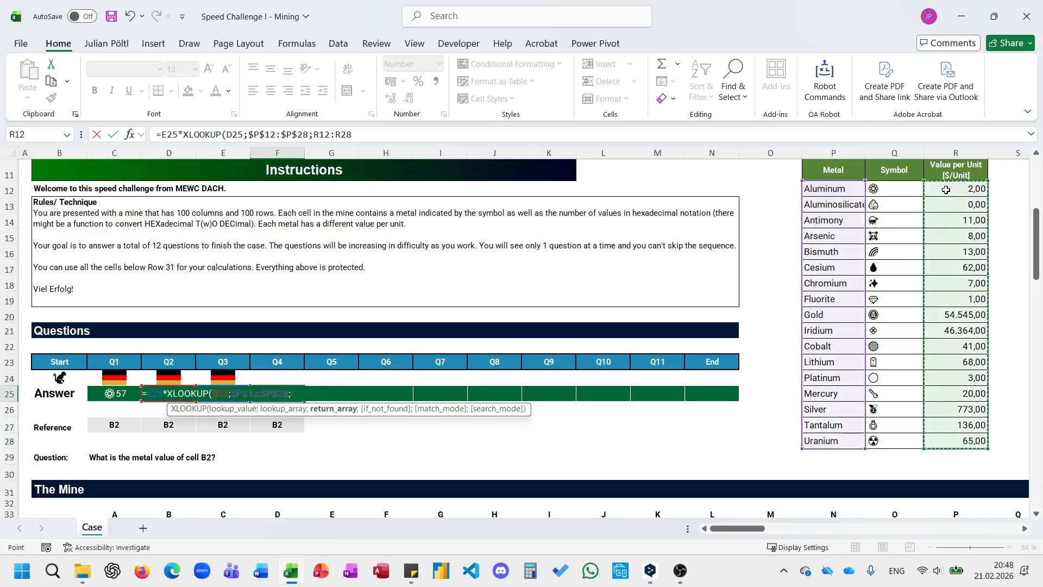
pyautogui.press('F4')
pyautogui.hotkey('ctrl', 'Return')
# Begin the Q5 answer in G25 as =RIGHT(C34:CX133;2), covering the whole mine grid.
pyautogui.press('Right')
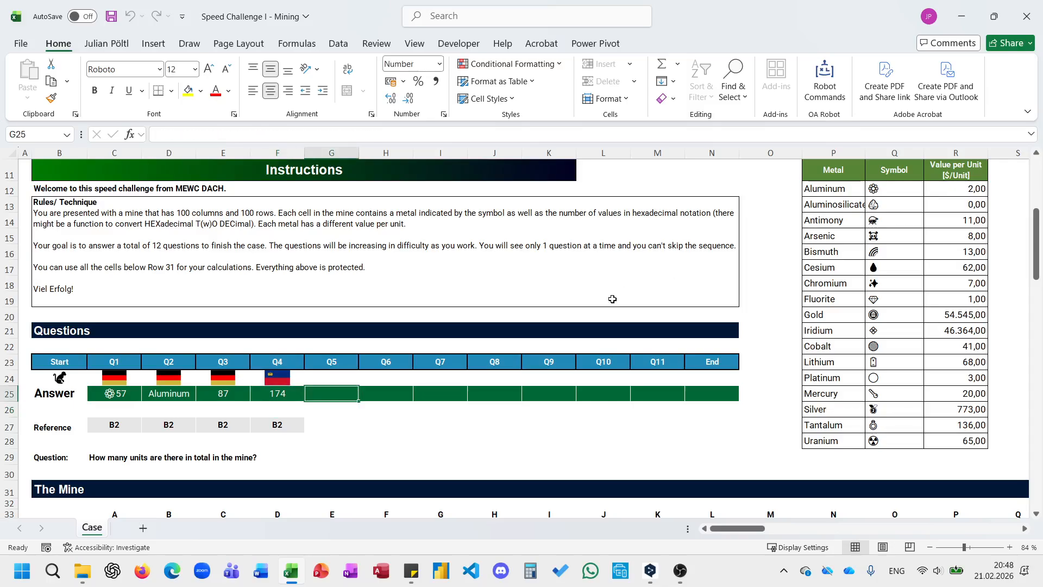
pyautogui.scroll(-2, 612, 299)
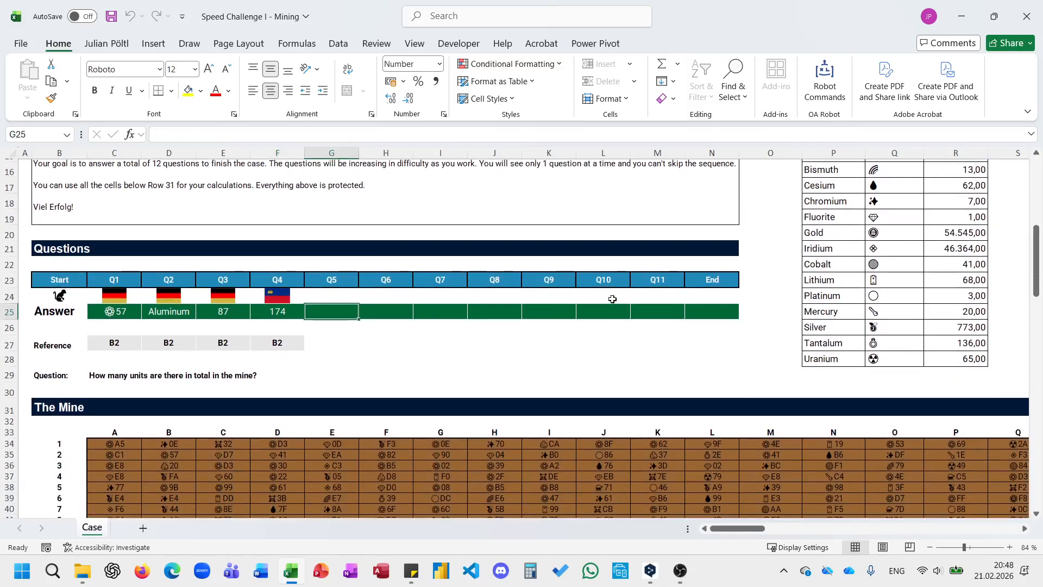
pyautogui.scroll(-1, 613, 299)
pyautogui.write('=')
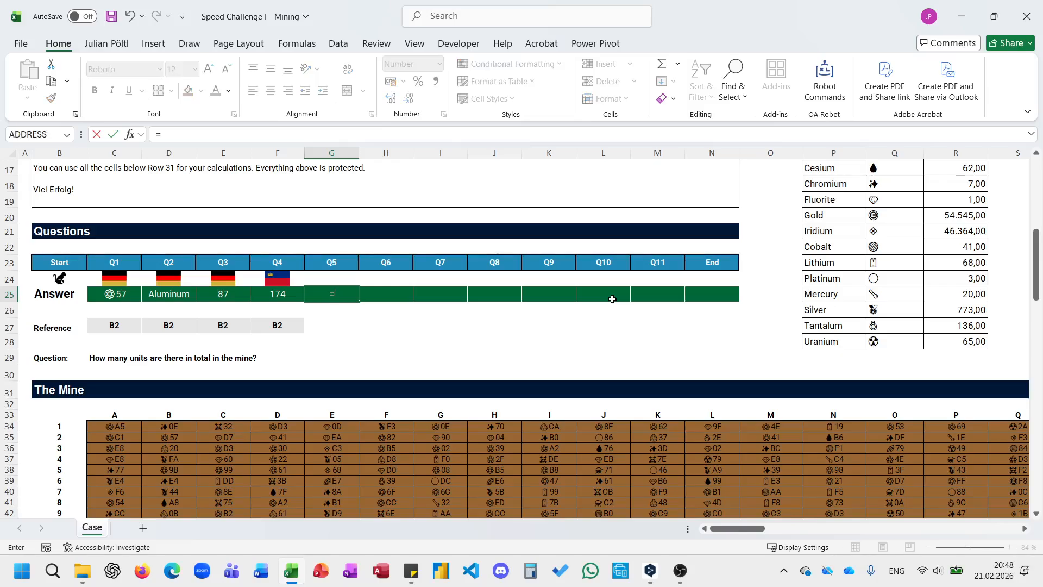
pyautogui.write('RIGHT(')
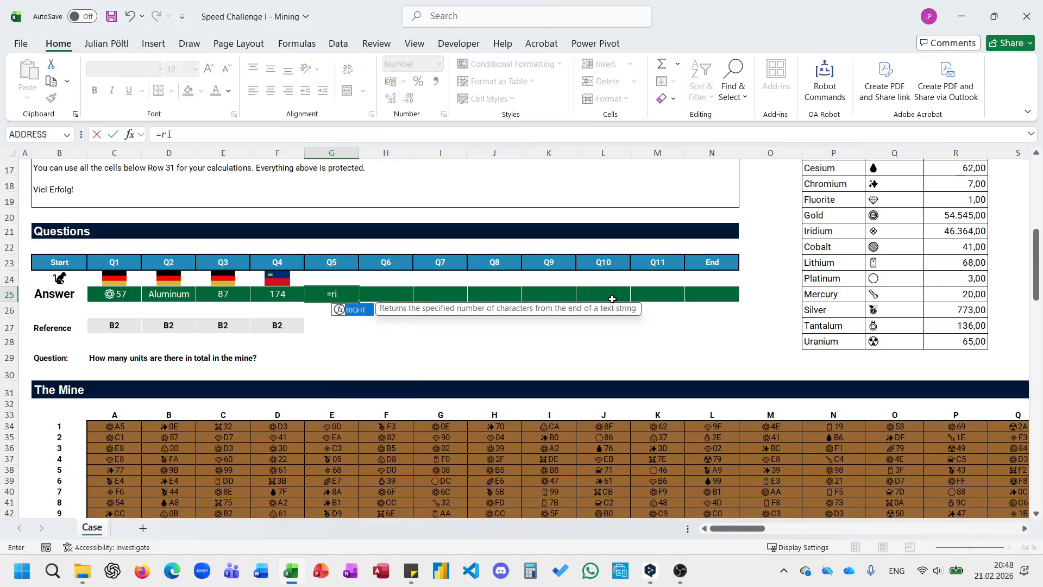
pyautogui.click(130, 425)
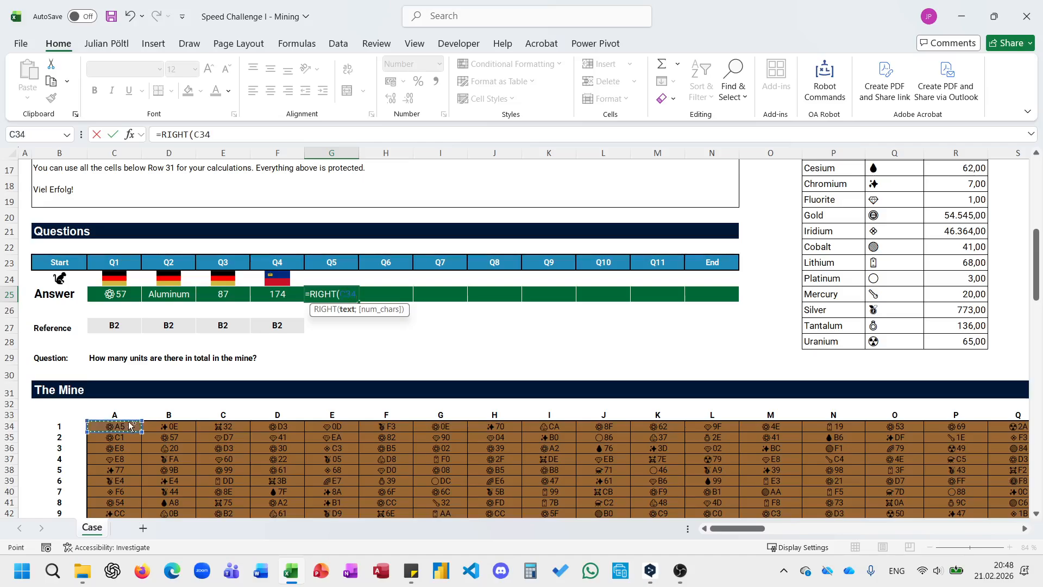
pyautogui.hotkey('ctrl', 'shift', 'Right')
pyautogui.hotkey('ctrl', 'shift', 'Down')
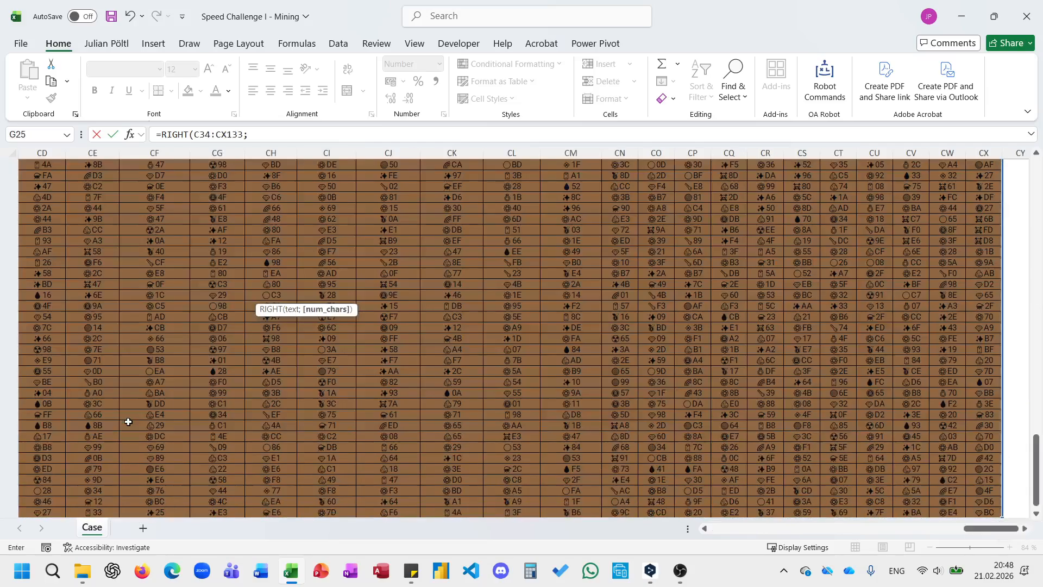
pyautogui.write(';2)')
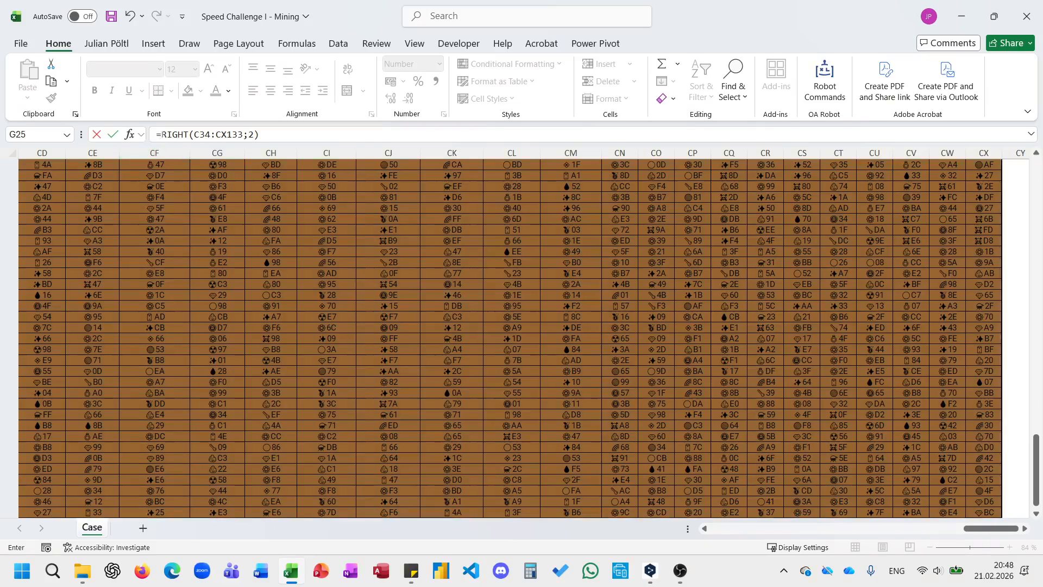
# Wrap the Q5 RIGHT expression in HEX2DEC and SUM, and enter the formula.
pyautogui.click(158, 134)
pyautogui.write('sum(')
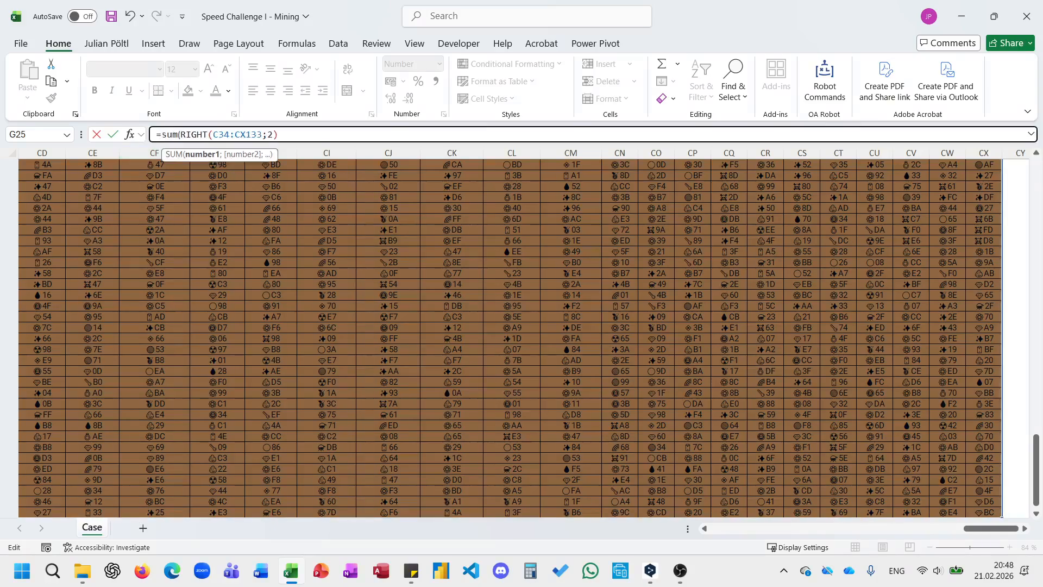
pyautogui.write('hex')
pyautogui.press('Down')
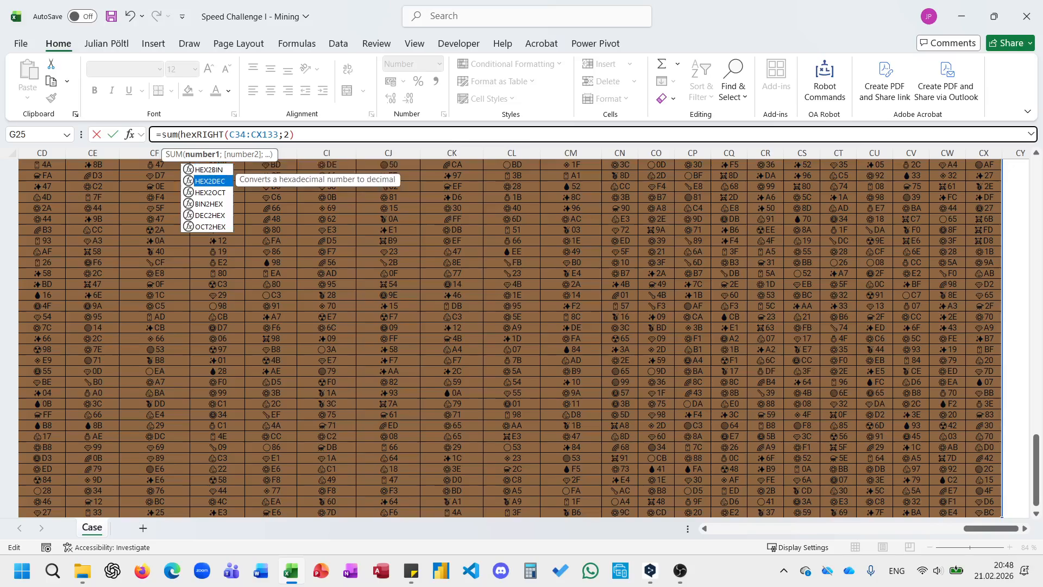
pyautogui.press('Tab')
pyautogui.write('))')
pyautogui.press('Return')
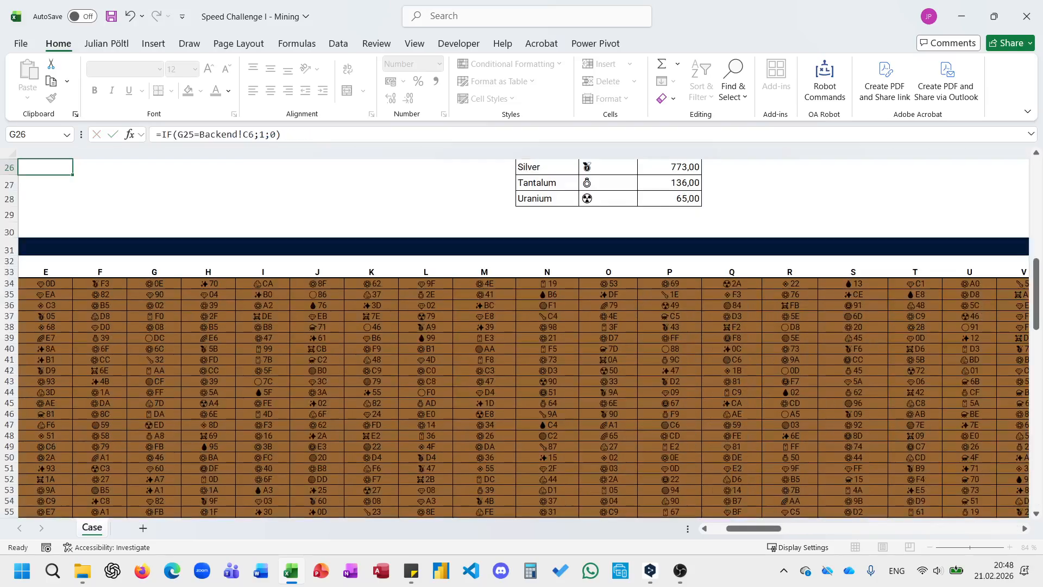
# Begin the Q6 answer in H25 as =LEFT(D34:D133;2), covering mine column B.
pyautogui.press('Right')
pyautogui.scroll(3, 190, 261)
pyautogui.hscroll(-3, 190, 260)
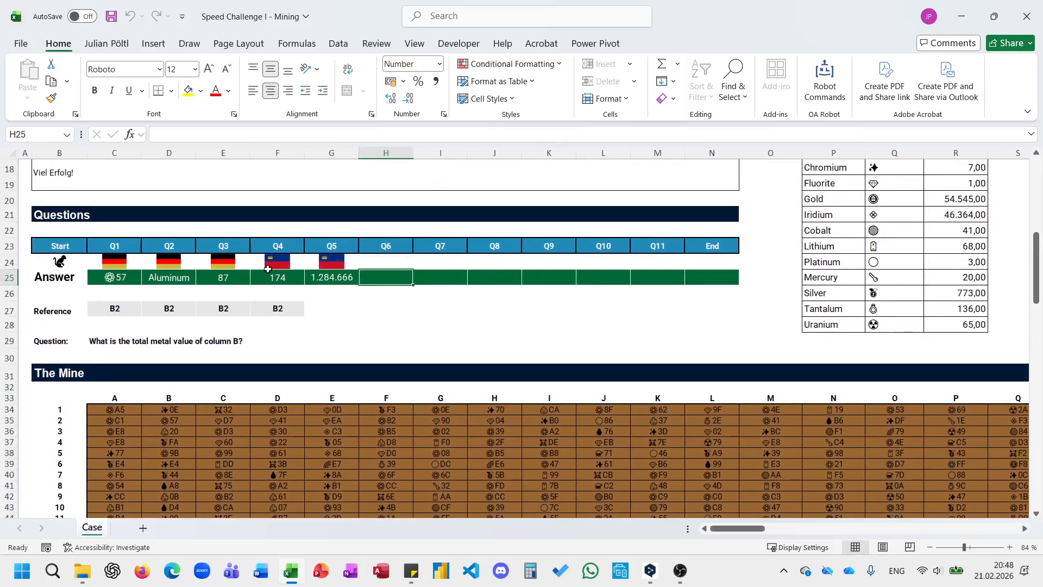
pyautogui.scroll(-1, 242, 347)
pyautogui.scroll(-1, 243, 347)
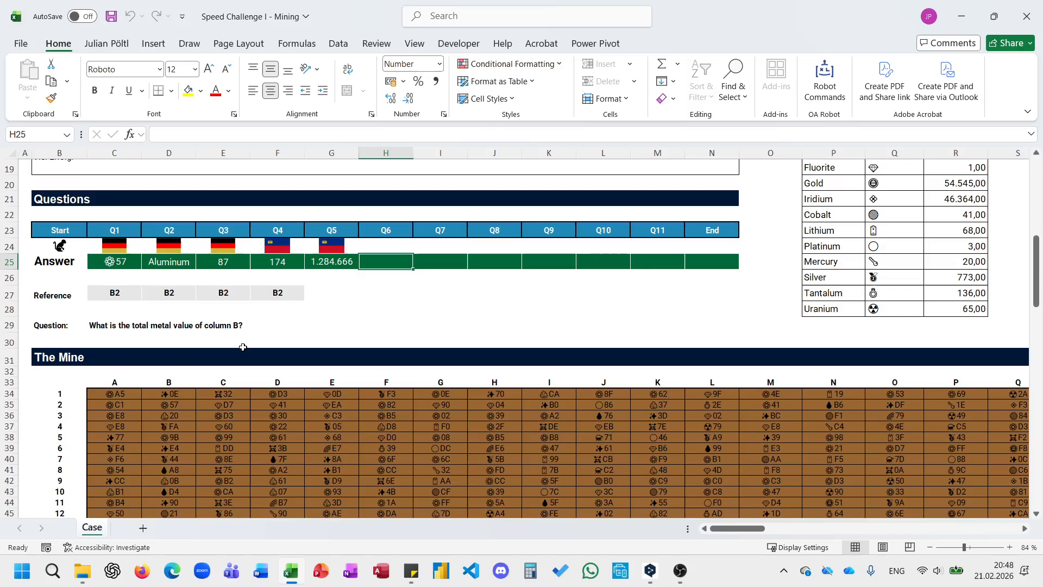
pyautogui.write('=')
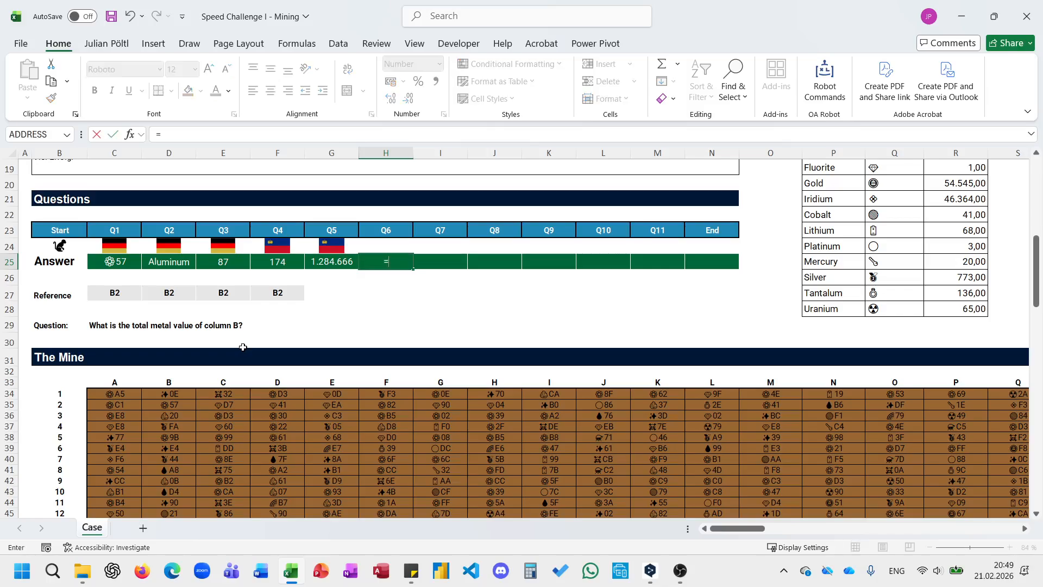
pyautogui.write('LEFT(')
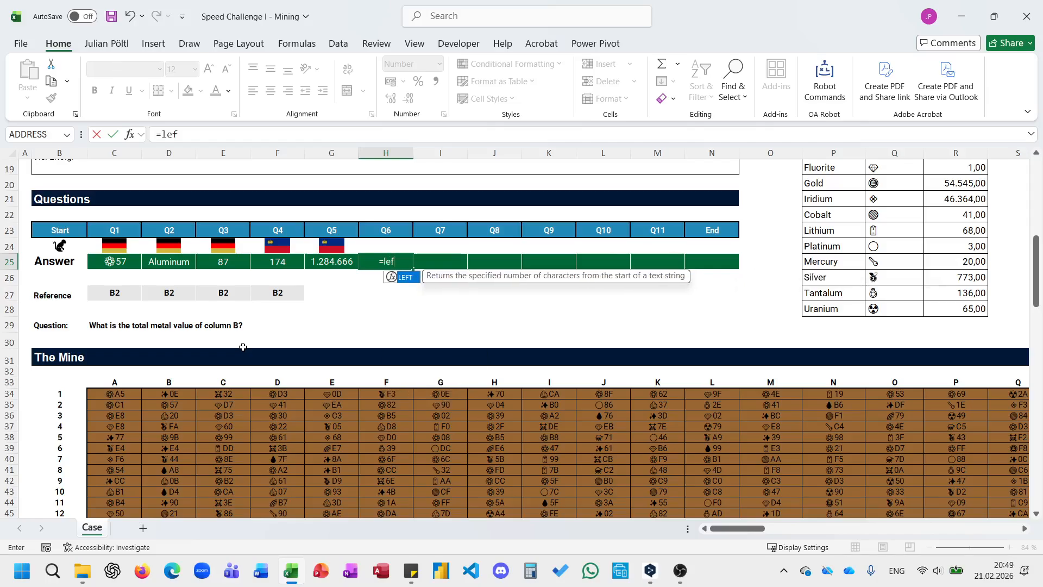
pyautogui.click(165, 395)
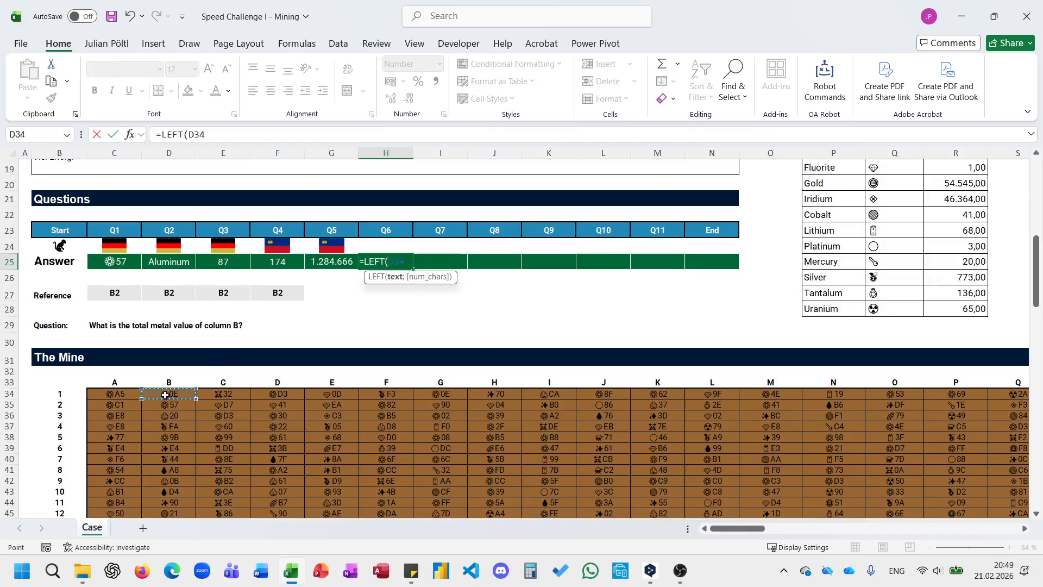
pyautogui.hotkey('ctrl', 'shift', 'Down')
pyautogui.write(';2)')
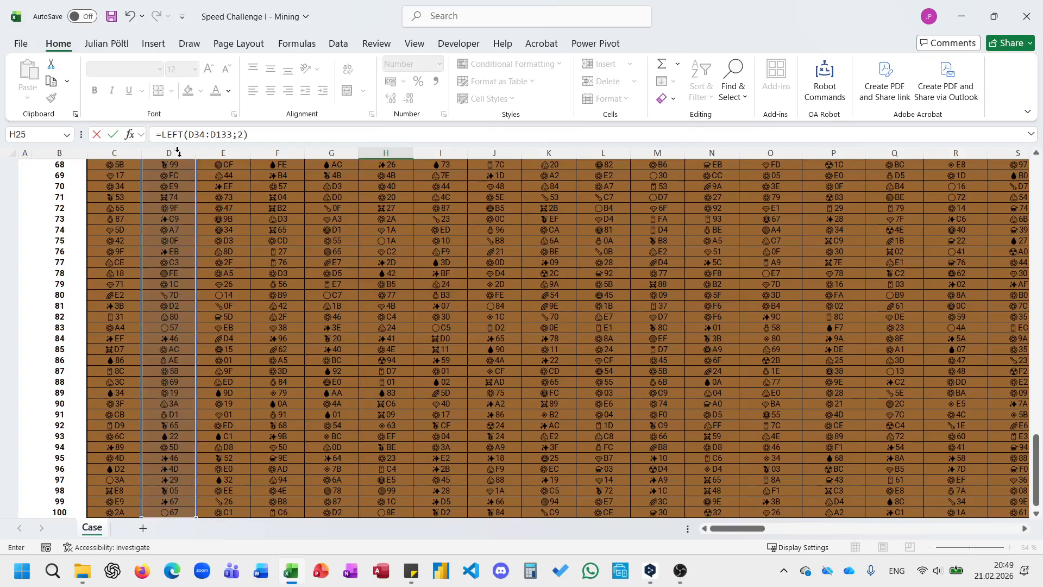
# Wrap the LEFT expression in the Q6 answer in HEX2DEC.
pyautogui.click(163, 134)
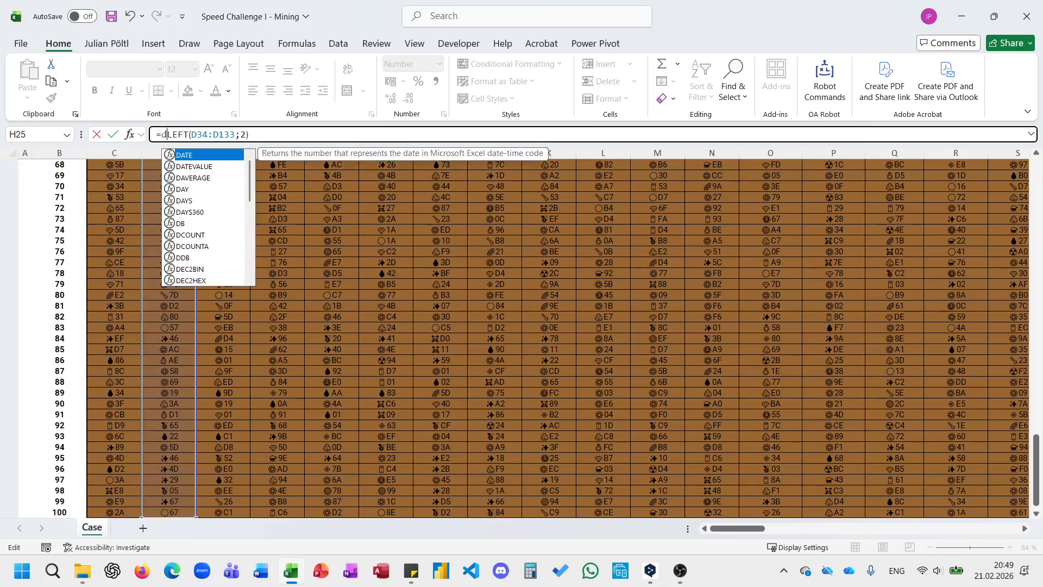
pyautogui.write('hex')
pyautogui.press('Down')
pyautogui.press('Tab')
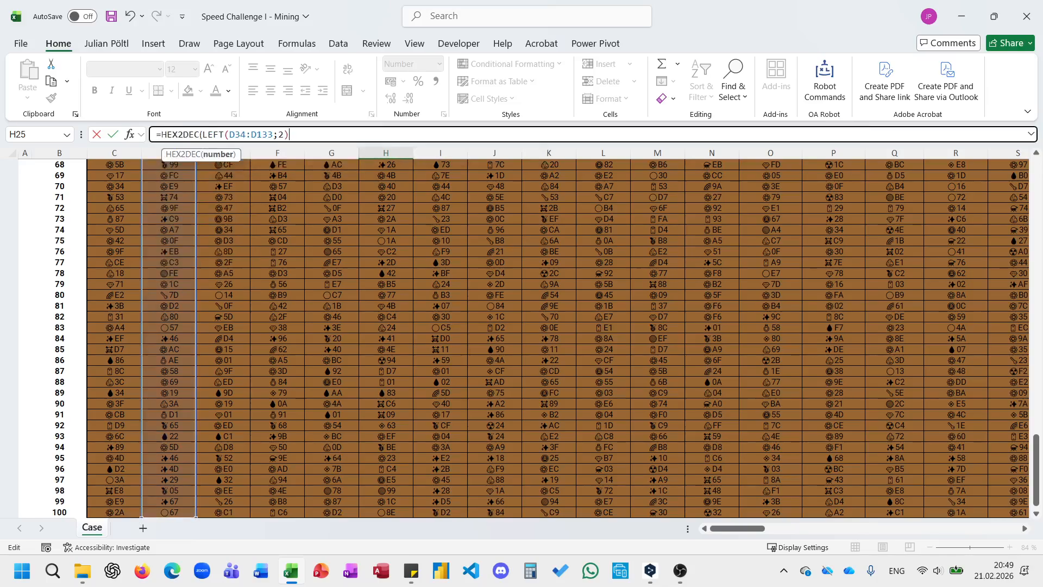
pyautogui.press('End')
pyautogui.write(')')
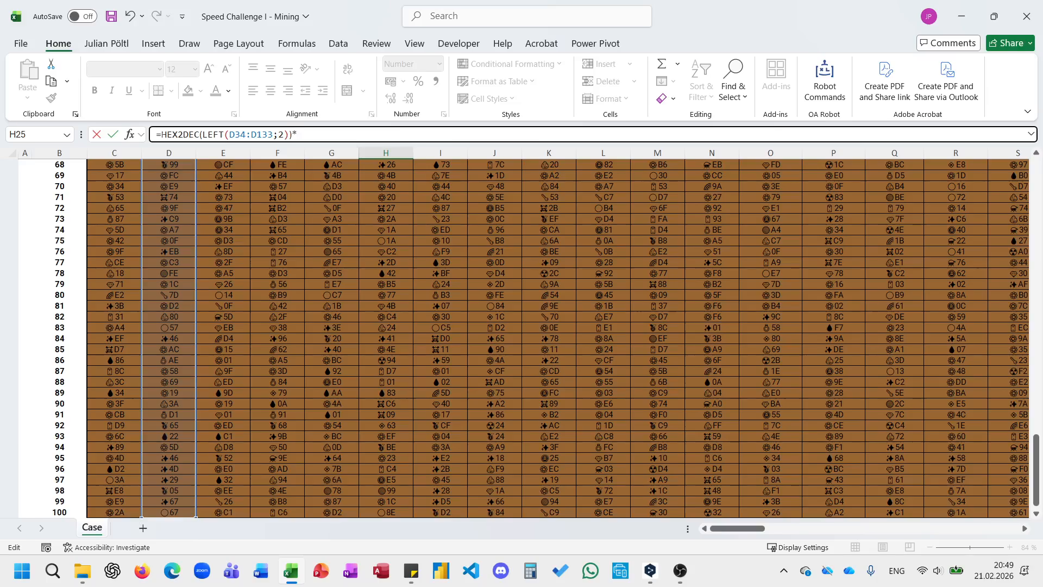
pyautogui.write('*xl')
# In the Q6 formula, multiply the HEX2DEC term by a new XLOOKUP and replace LEFT with RIGHT inside HEX2DEC.
pyautogui.press('Tab')
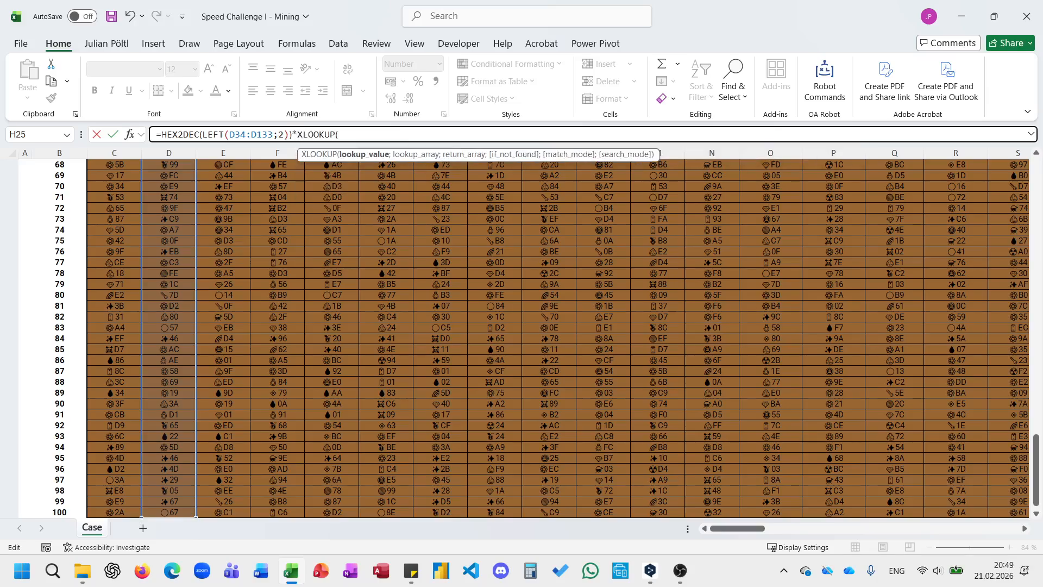
pyautogui.write('ri')
pyautogui.press('BackSpace')
pyautogui.press('BackSpace')
pyautogui.doubleClick(214, 133)
pyautogui.write('right')
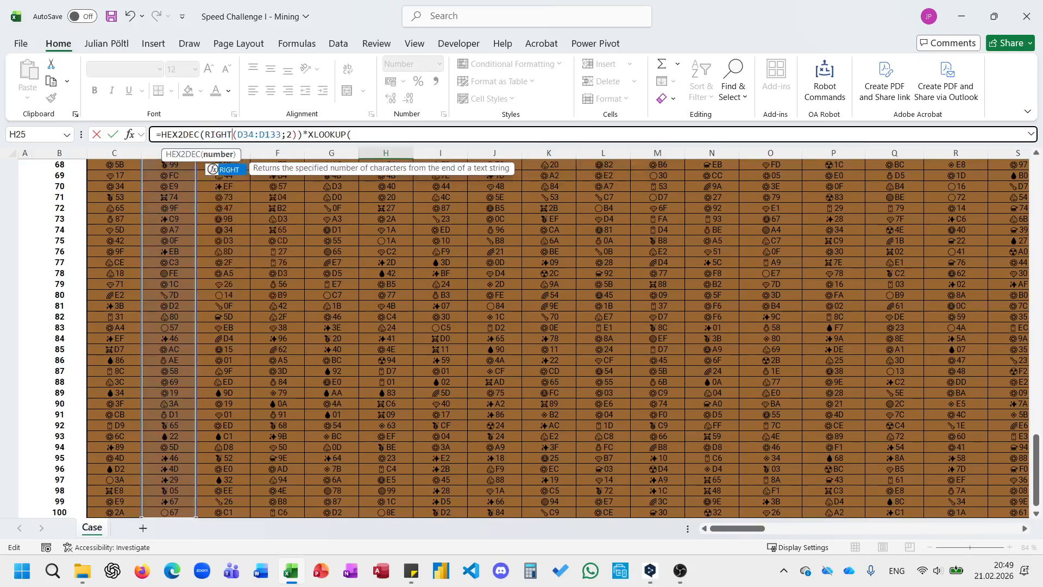
# Set the XLOOKUP's lookup value to LEFT(D34:D133;1), the symbols of mine column B.
pyautogui.click(380, 136)
pyautogui.write('le')
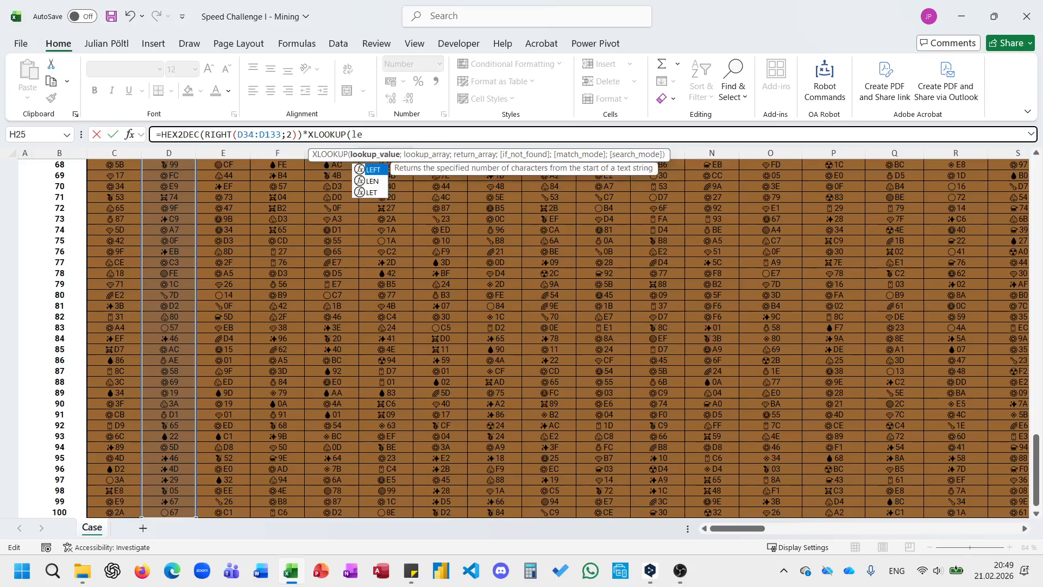
pyautogui.press('Tab')
pyautogui.click(170, 513)
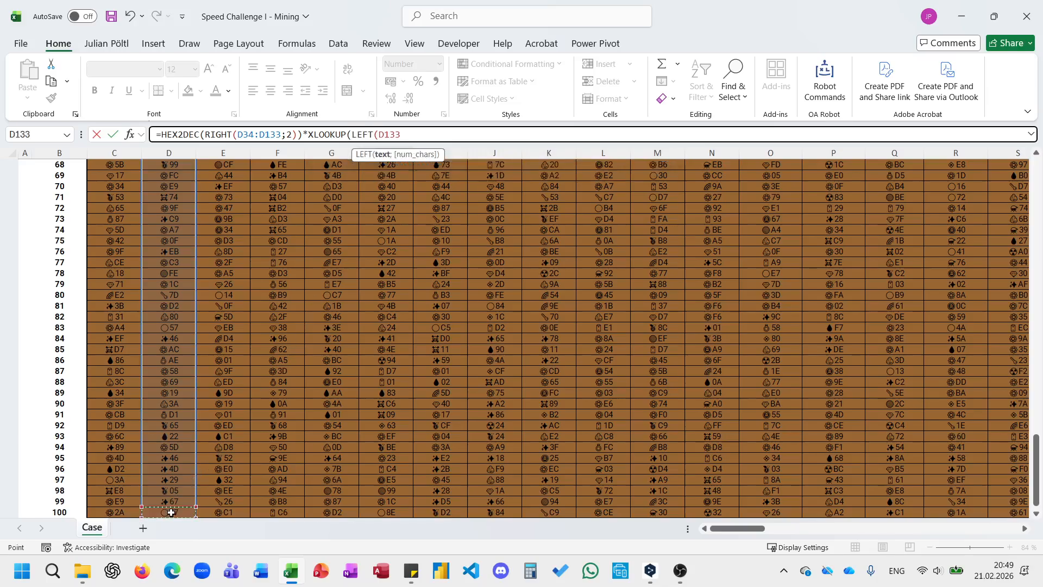
pyautogui.hotkey('ctrl', 'shift', 'Up')
pyautogui.write(';1);')
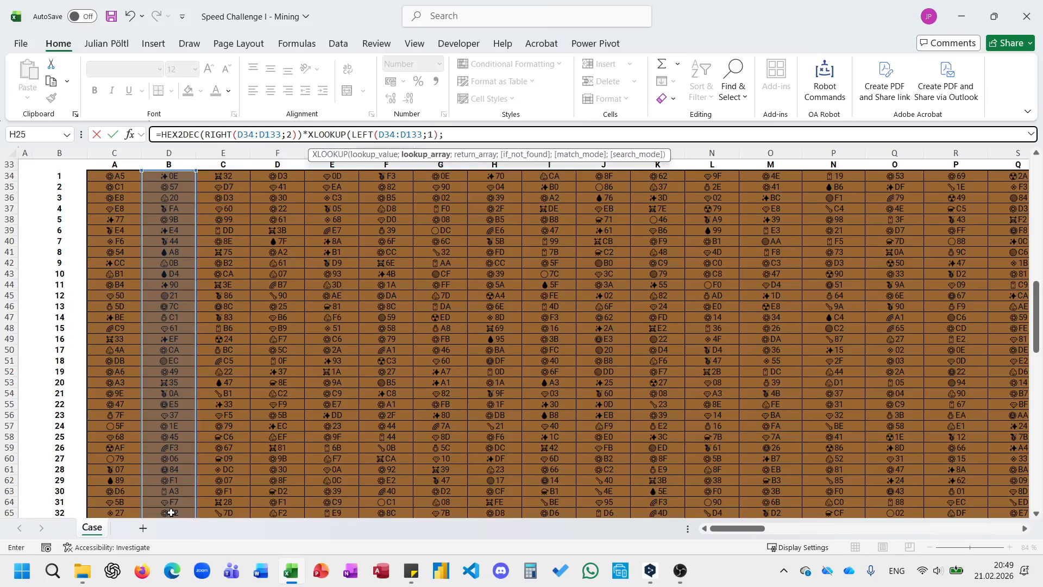
# Complete the XLOOKUP with symbols $Q$12:$Q$28 as lookup array and unit values $R$12:$R$28 as return array, and enter the formula.
pyautogui.scroll(5, 515, 468)
pyautogui.scroll(1, 515, 467)
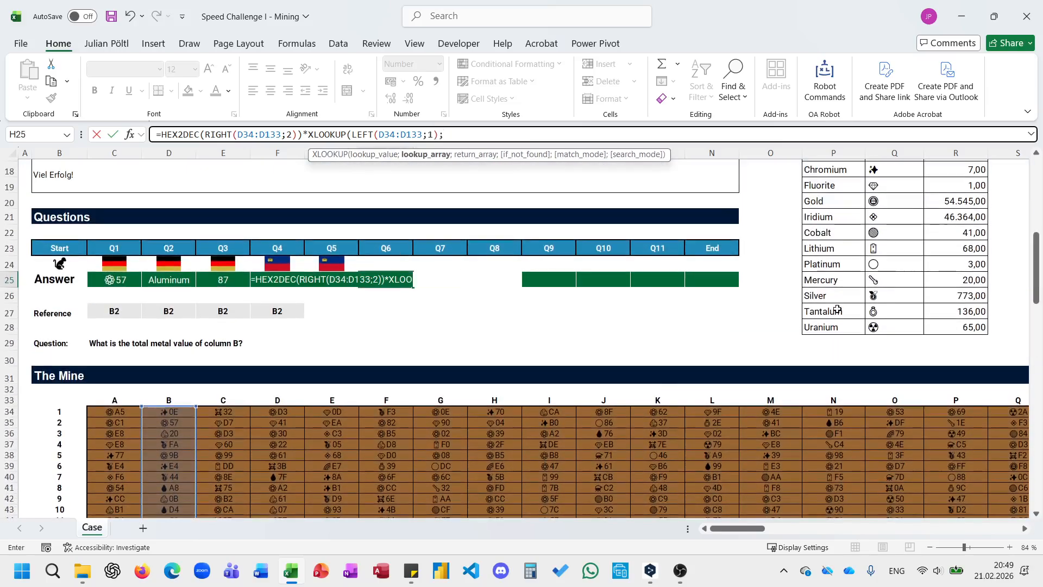
pyautogui.click(878, 328)
pyautogui.hotkey('ctrl', 'shift', 'Up')
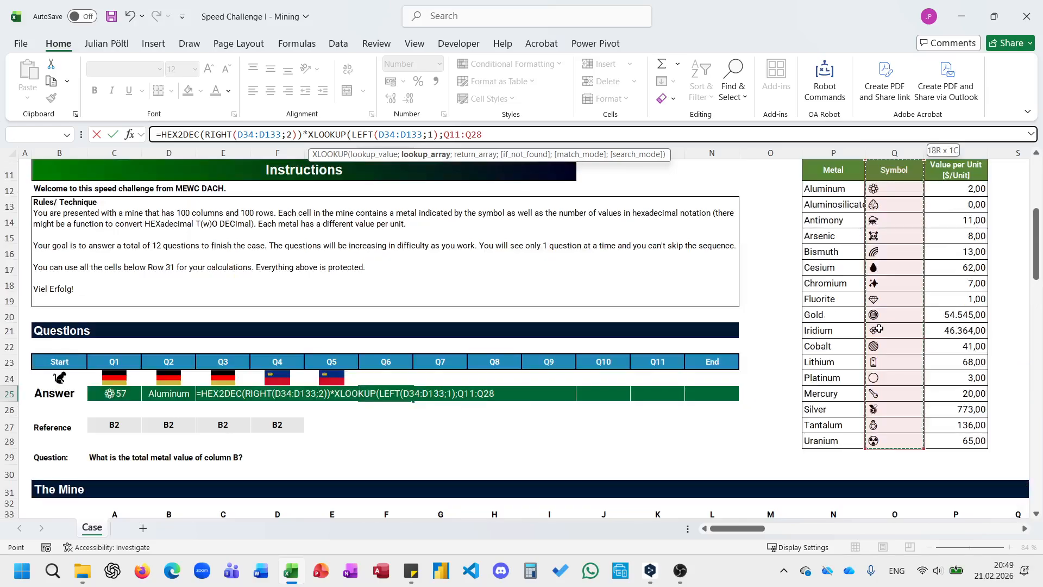
pyautogui.hotkey('shift', 'Down')
pyautogui.press('F4')
pyautogui.write(';')
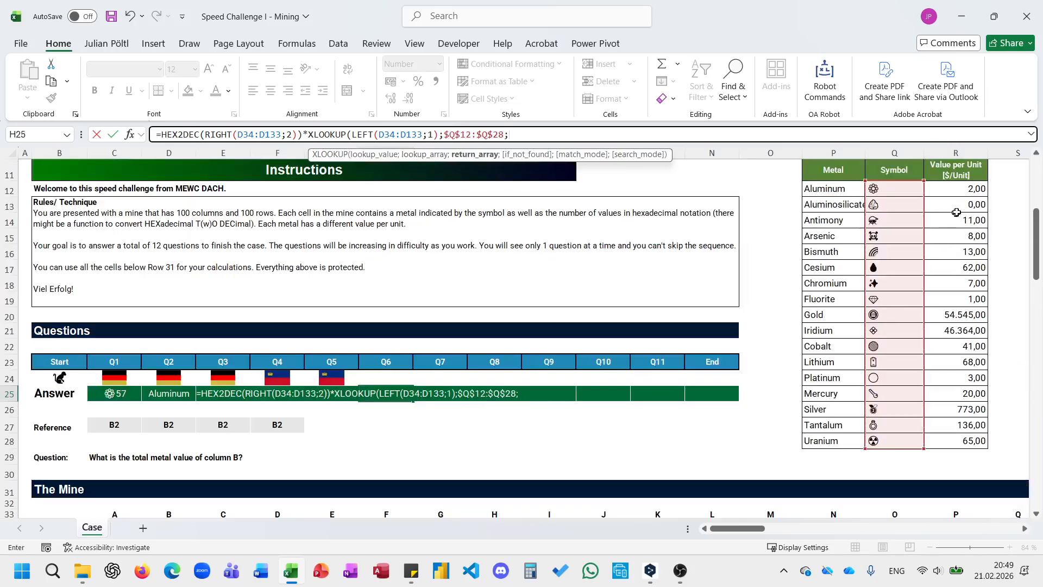
pyautogui.click(963, 190)
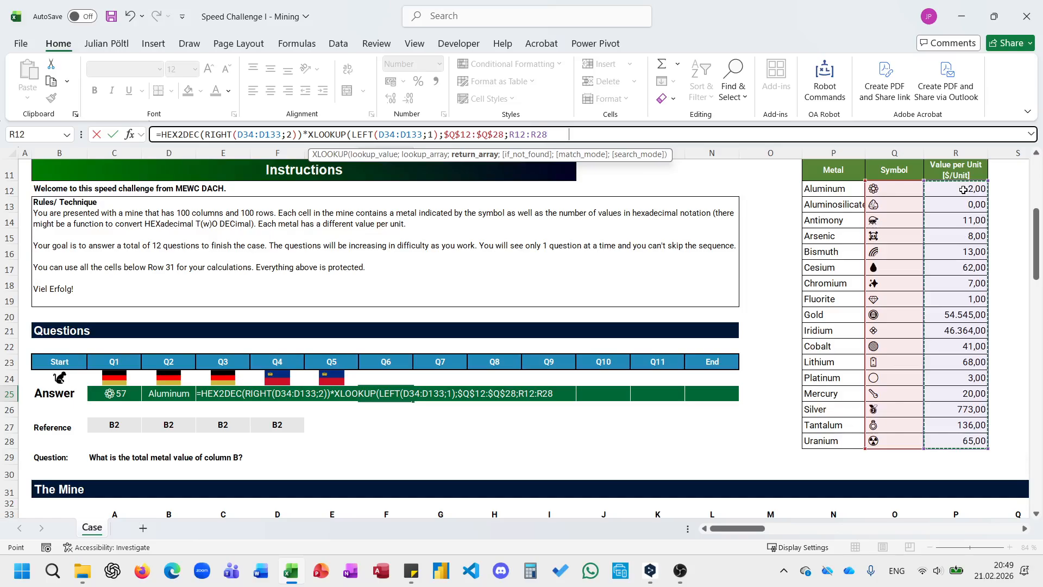
pyautogui.press('Return')
pyautogui.press('Up')
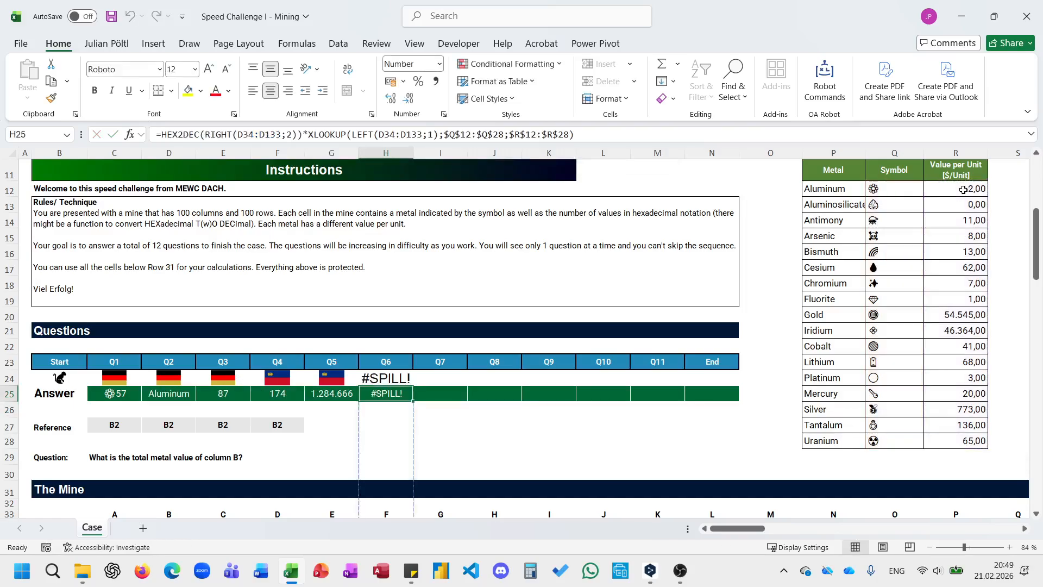
# Wrap the whole Q6 formula in H25 in SUM and enter it.
pyautogui.press('F2')
pyautogui.press('Home')
pyautogui.press('Right')
pyautogui.write('sum(')
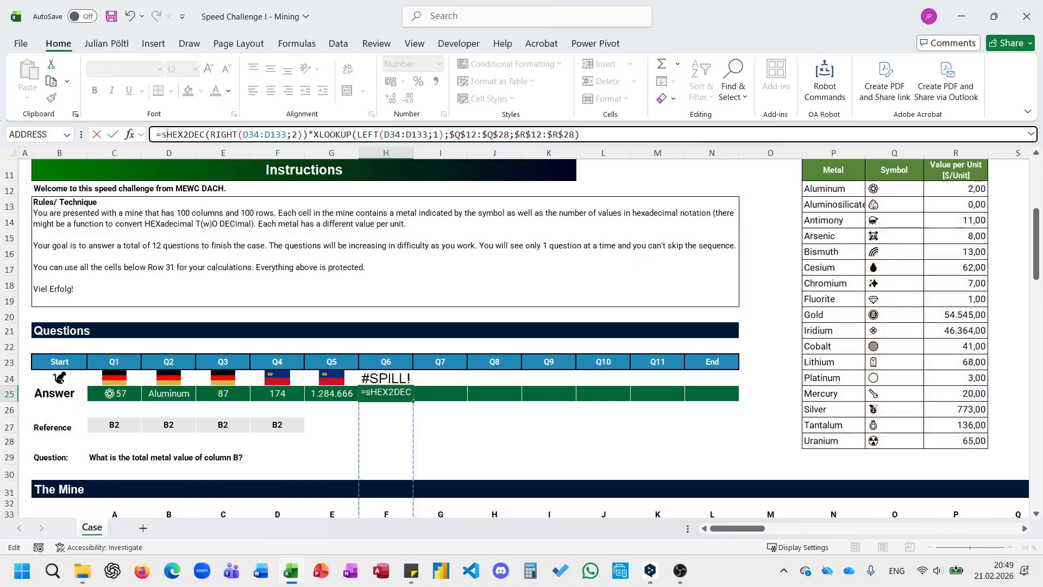
pyautogui.press('End')
pyautogui.write(')')
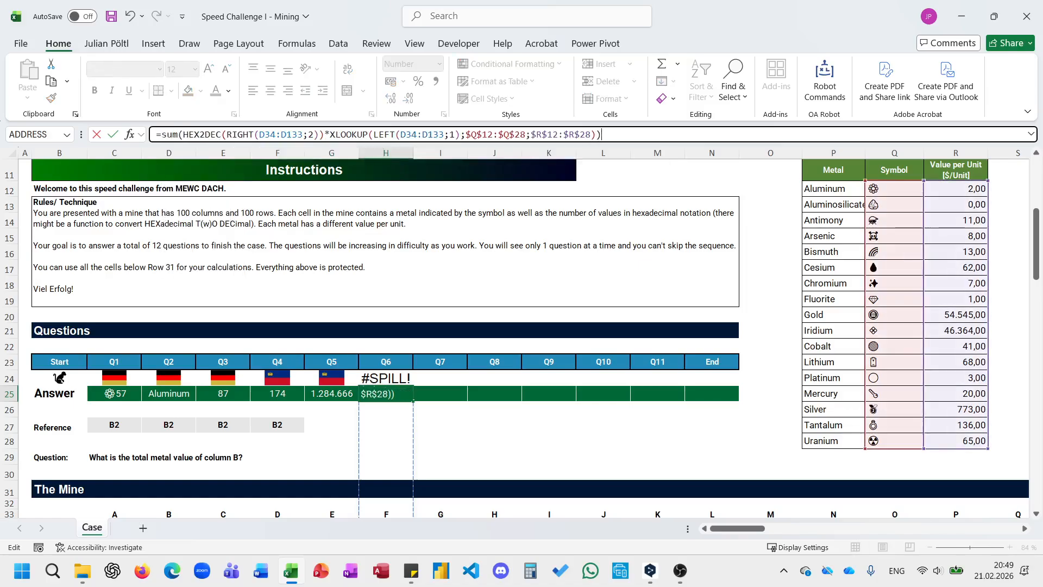
pyautogui.press('Return')
# Start the Q7 answer in I25 as a LET formula.
pyautogui.press('Up')
pyautogui.press('Right')
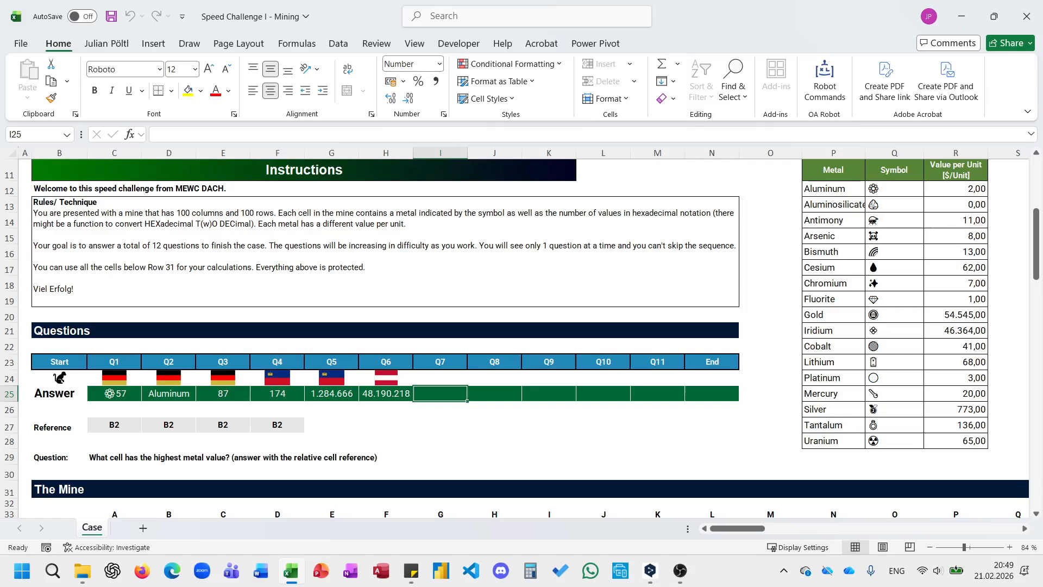
pyautogui.scroll(-1, 350, 355)
pyautogui.scroll(-1, 351, 355)
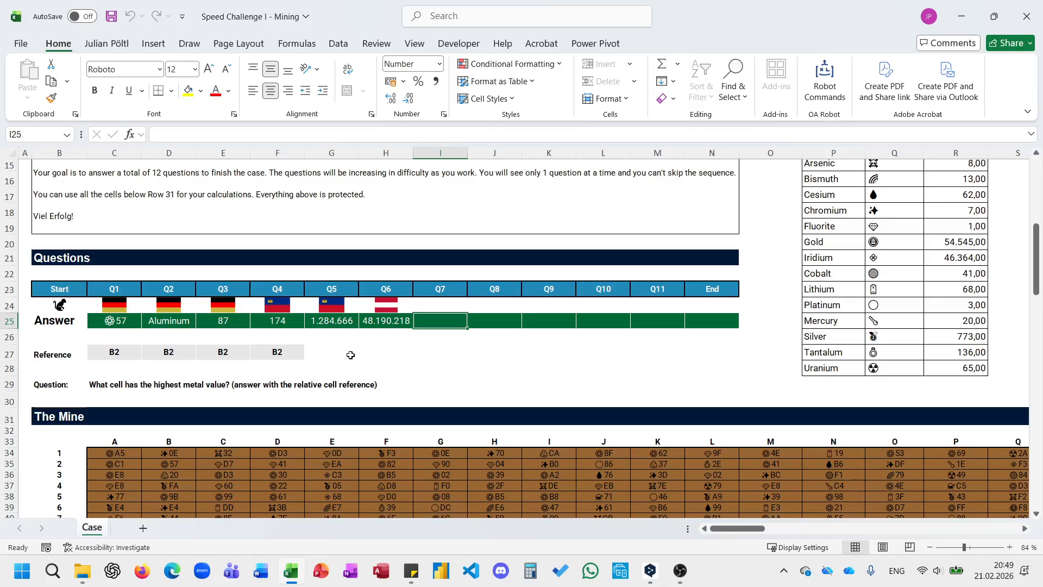
pyautogui.write('=')
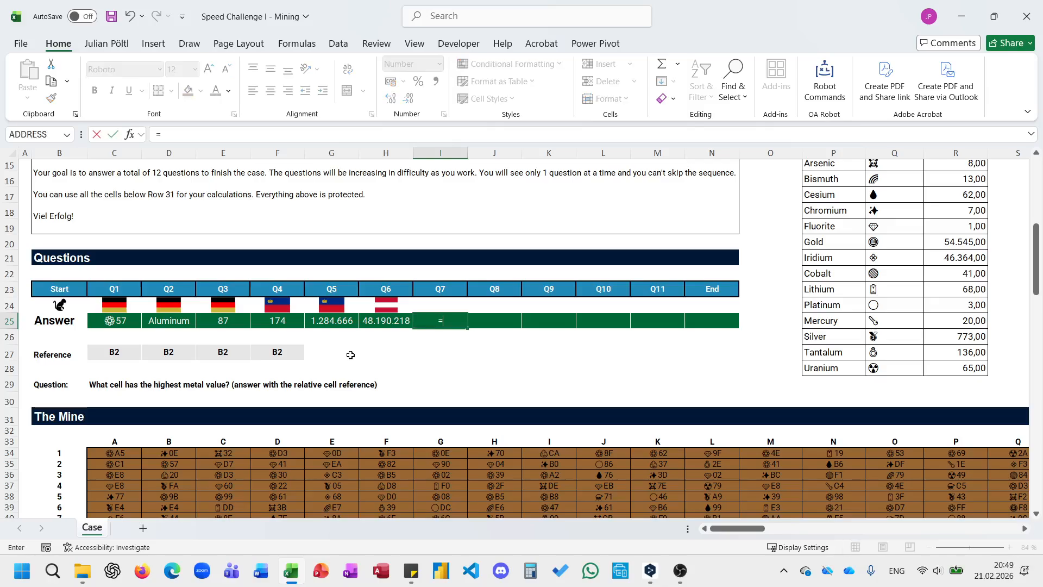
pyautogui.write('Le')
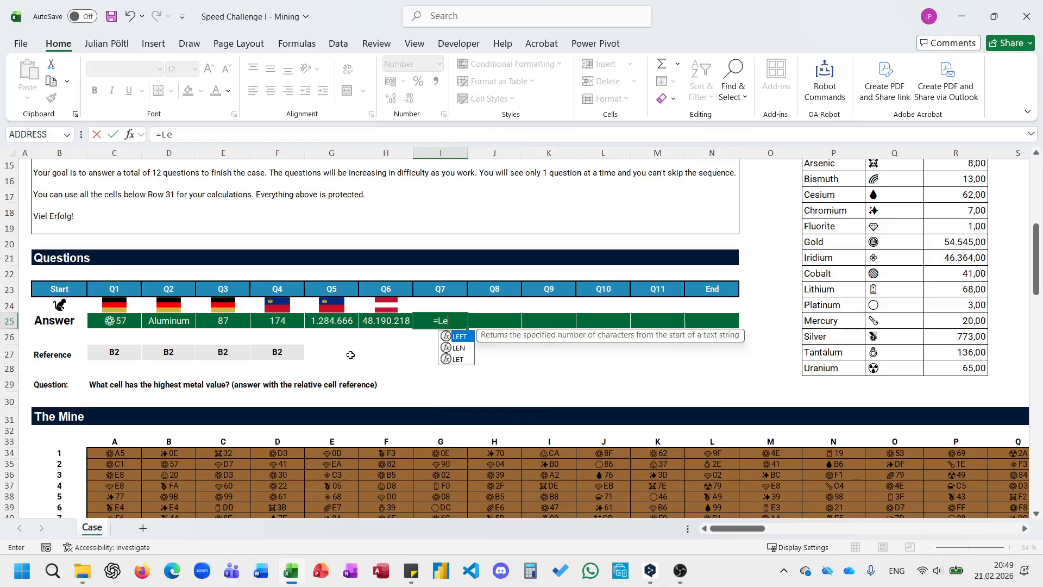
pyautogui.write('t(T;')
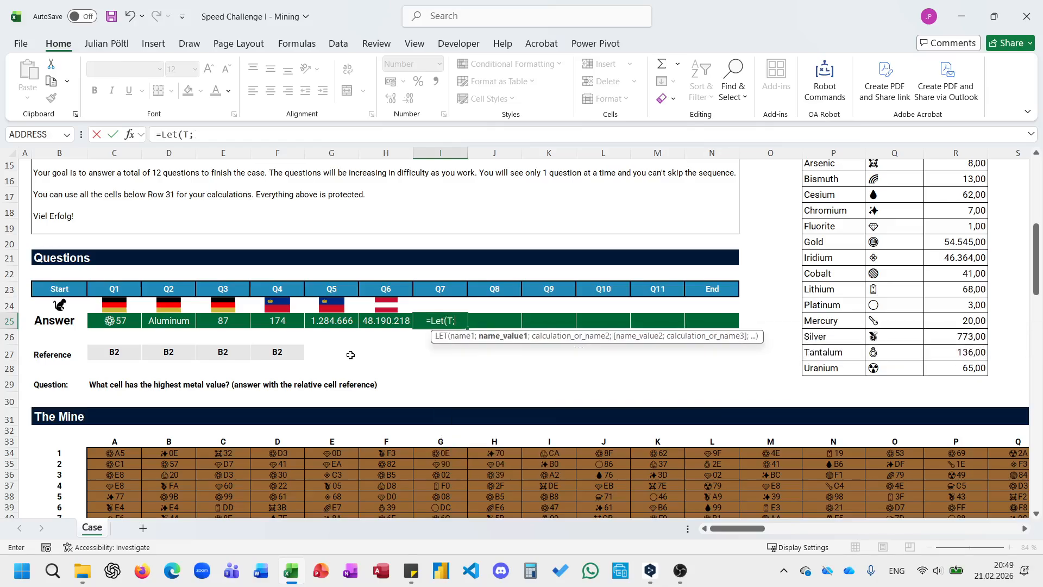
pyautogui.write('To')
pyautogui.press('Tab')
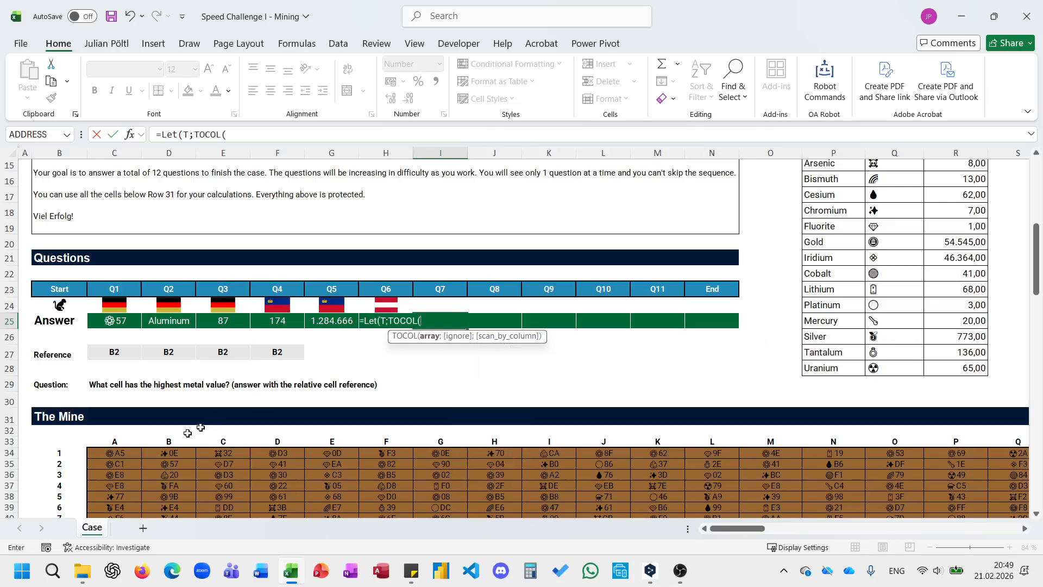
pyautogui.click(125, 454)
pyautogui.hotkey('ctrl', 'shift', 'Right')
pyautogui.hotkey('ctrl', 'shift', 'Down')
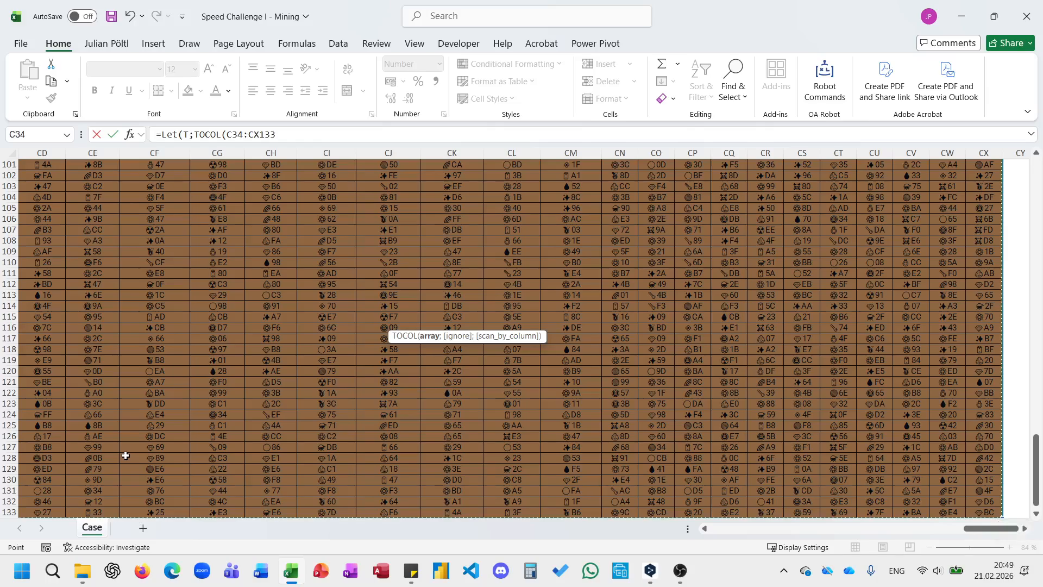
pyautogui.press('F4')
pyautogui.write(')')
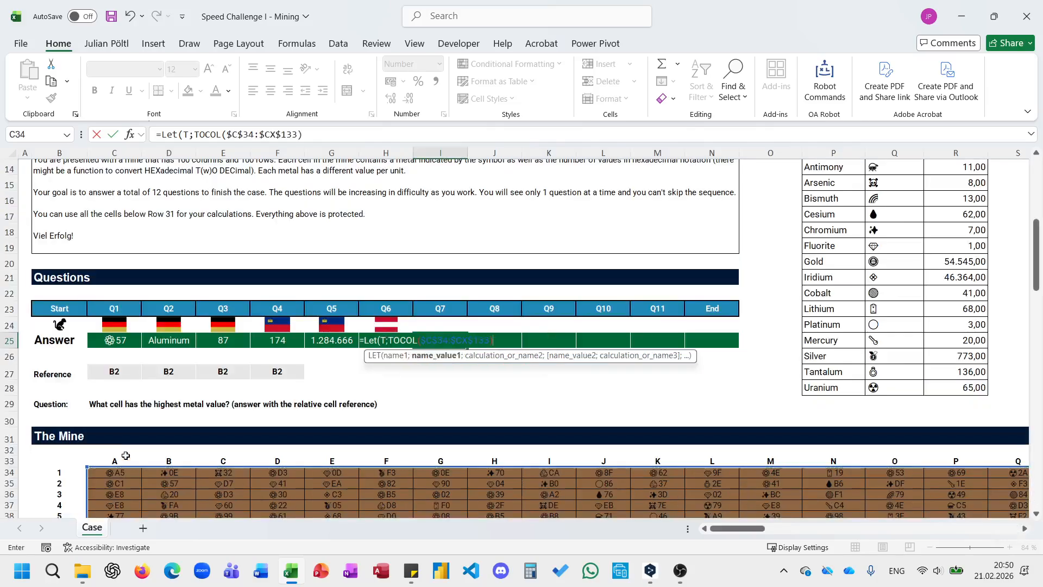
pyautogui.write(';ADR;')
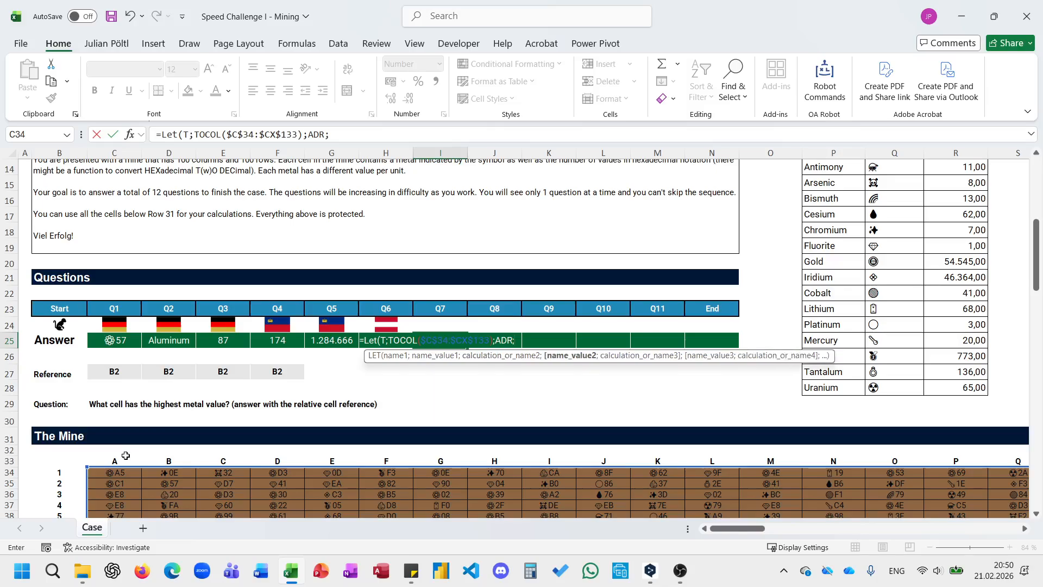
pyautogui.write('TOCOL(')
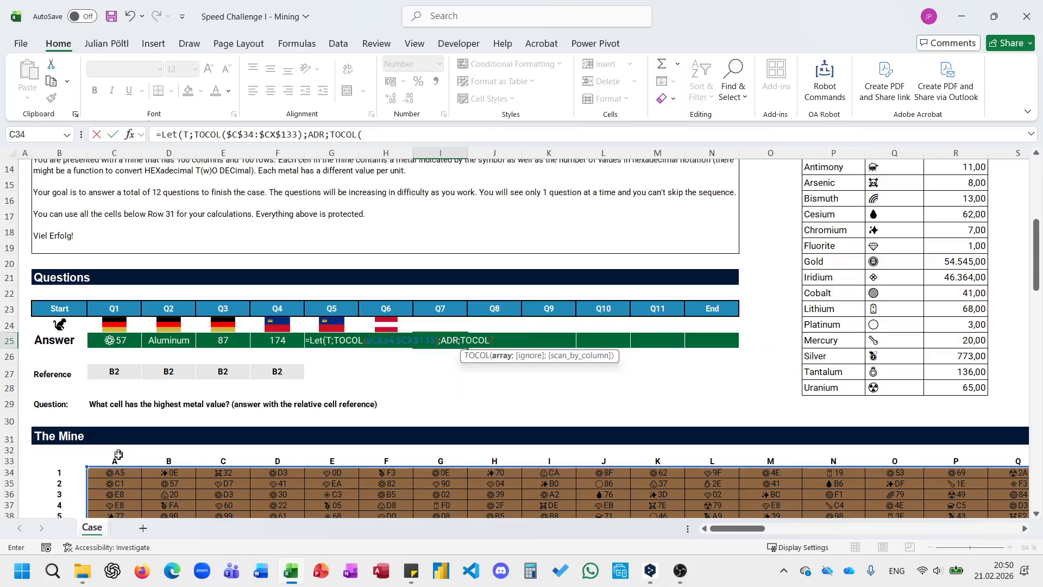
pyautogui.click(117, 461)
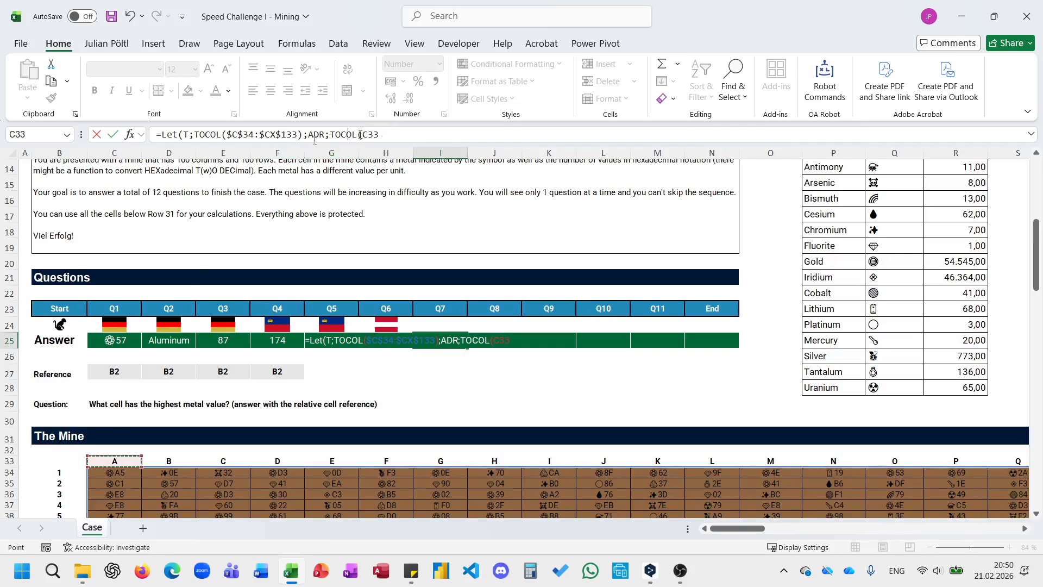
pyautogui.moveTo(391, 133); pyautogui.dragTo(183, 134)
pyautogui.press('BackSpace')
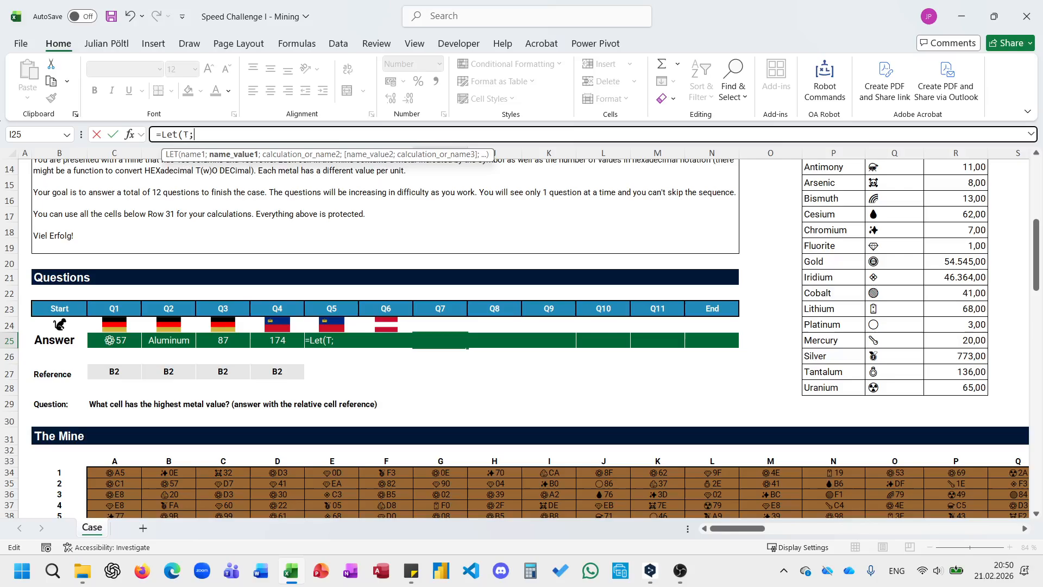
pyautogui.press('BackSpace')
pyautogui.press('BackSpace')
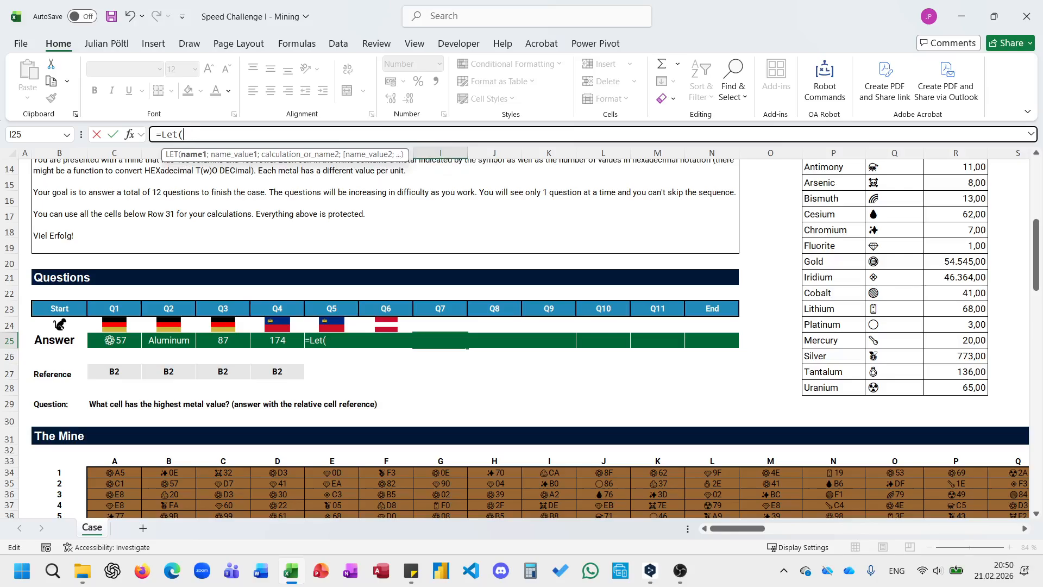
# Define the LET variable Val as an XLOOKUP with LEFT($C$34:$CX$133;1) as lookup value, covering the whole mine grid.
pyautogui.write('Val;')
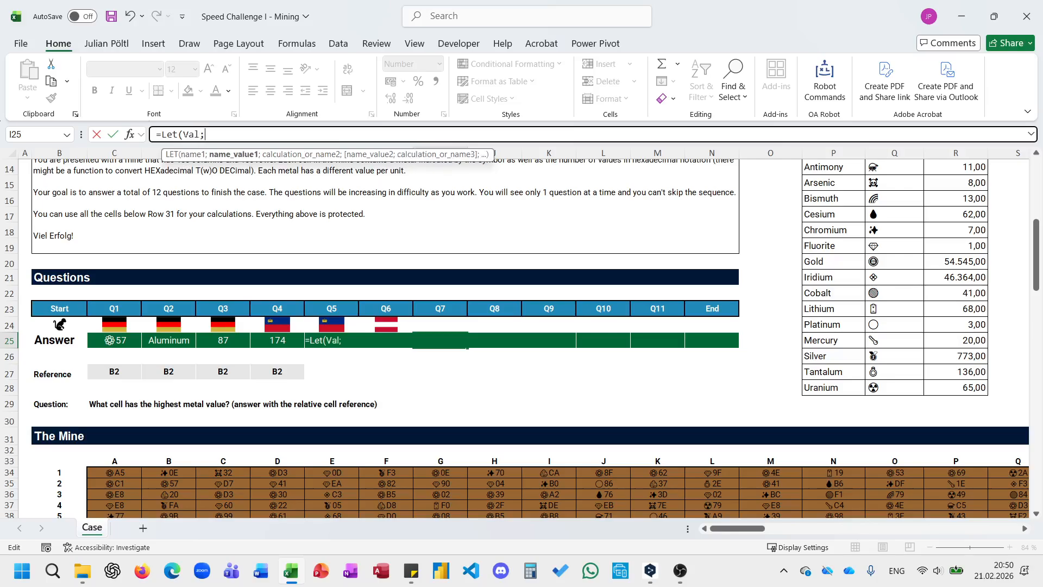
pyautogui.write('xl')
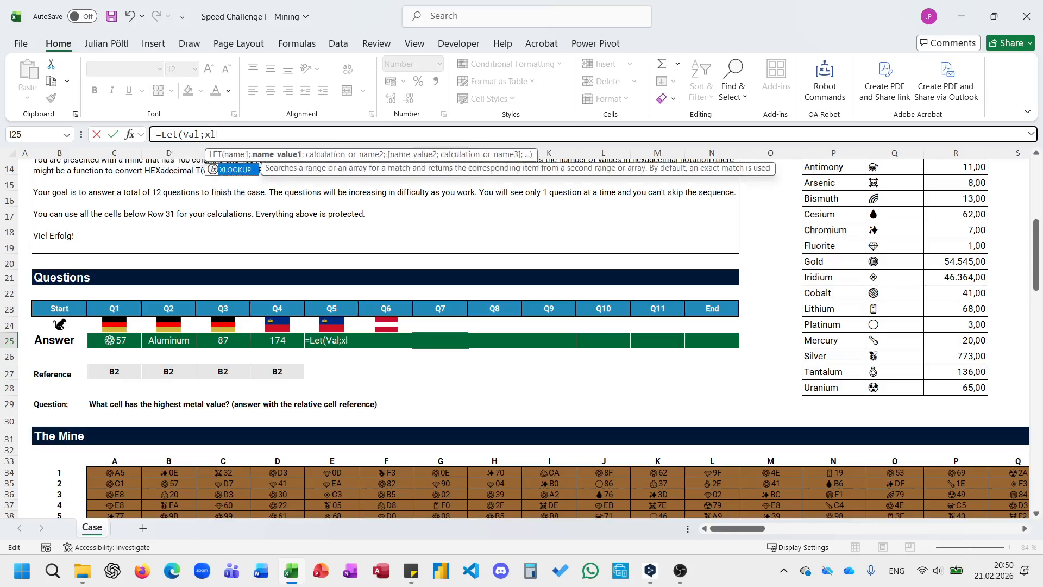
pyautogui.press('Tab')
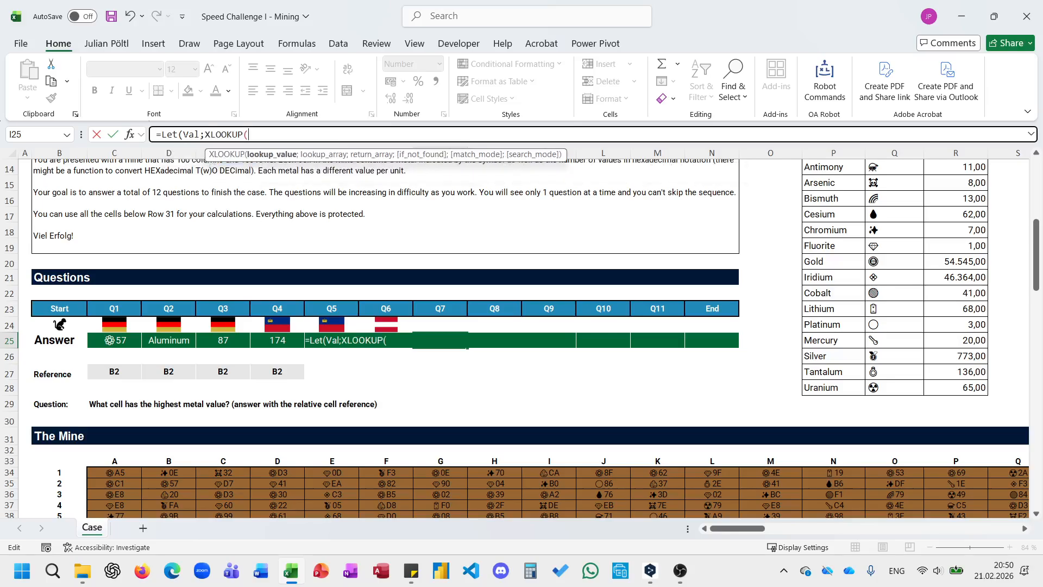
pyautogui.write('lef')
pyautogui.press('Tab')
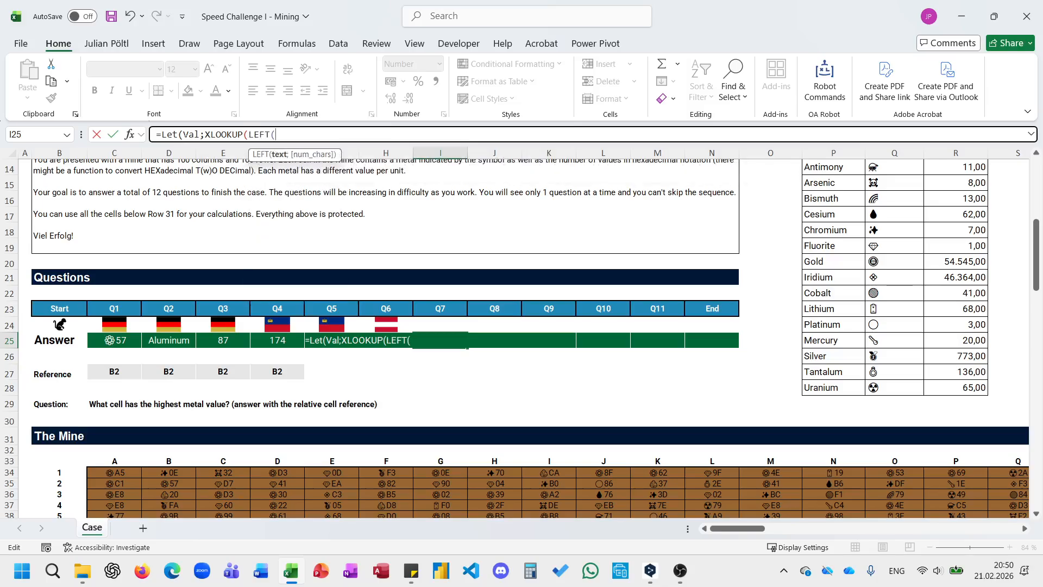
pyautogui.click(127, 474)
pyautogui.hotkey('ctrl', 'shift', 'Right')
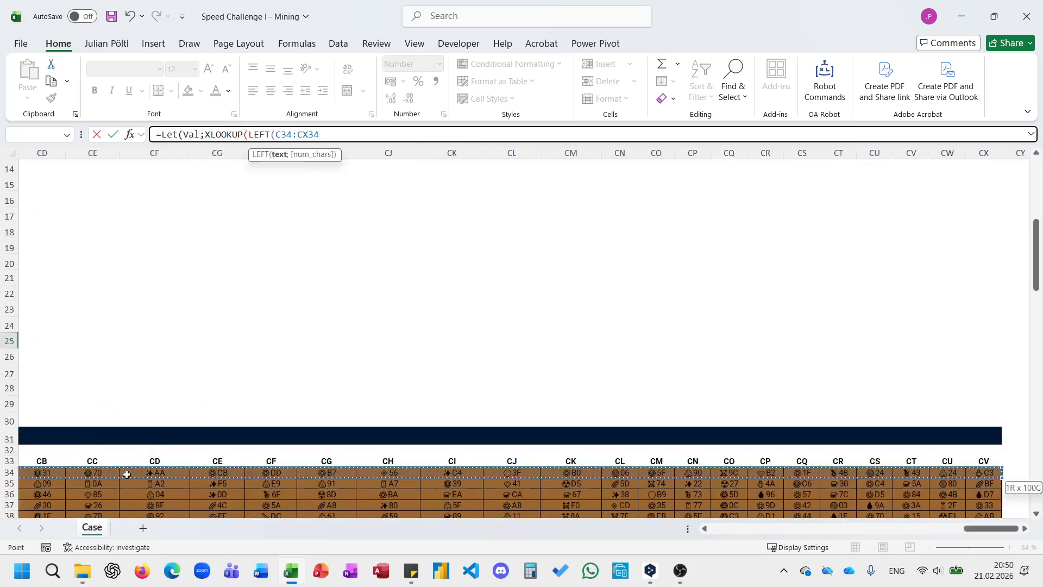
pyautogui.hotkey('ctrl', 'shift', 'Down')
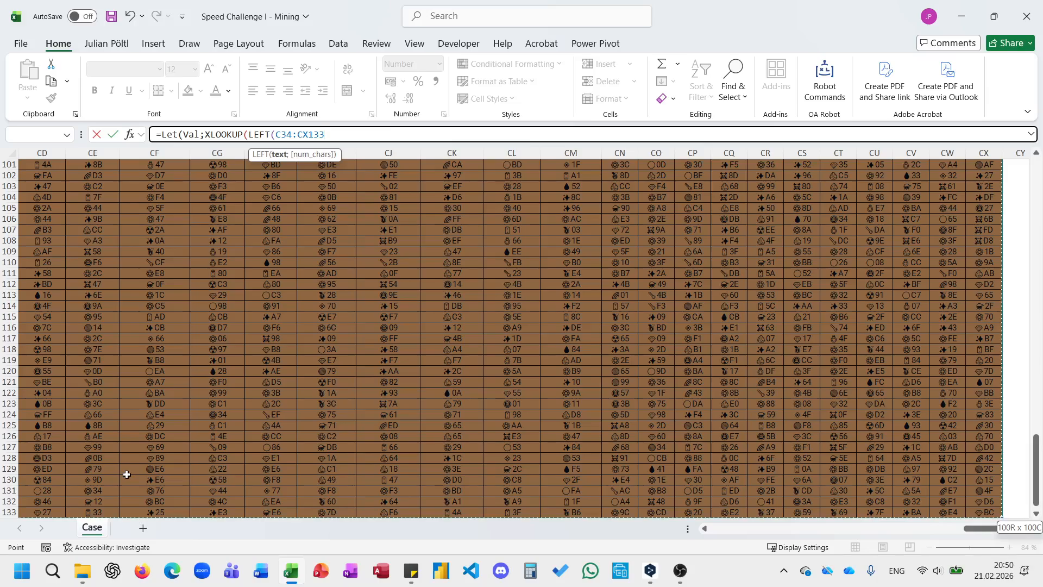
pyautogui.press('F4')
pyautogui.write(';')
pyautogui.write('1);')
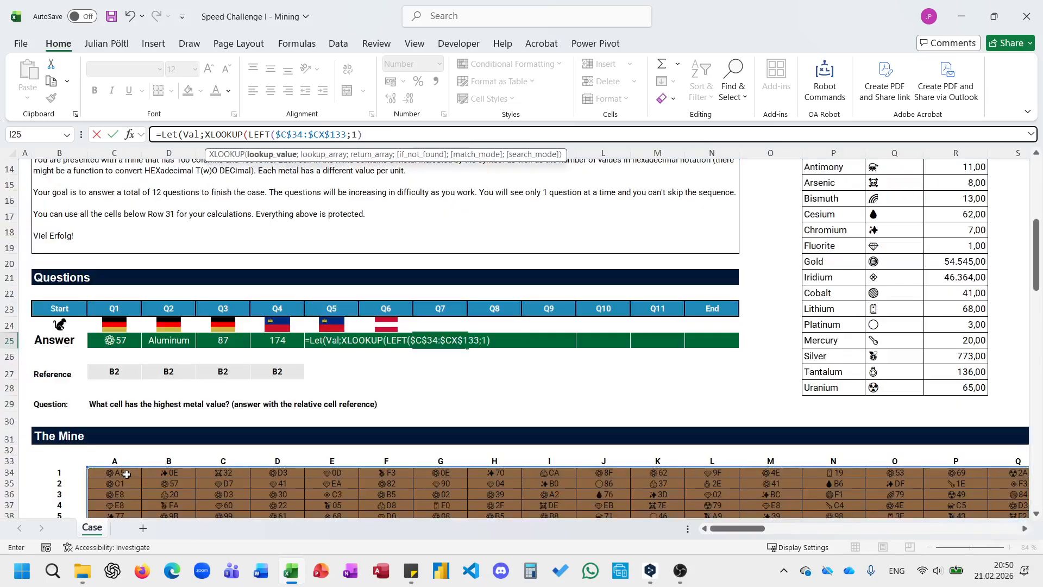
# Complete Val's XLOOKUP with symbols $Q$12:$Q$28 as lookup array and unit values $R$12:$R$28 as return array.
pyautogui.click(890, 388)
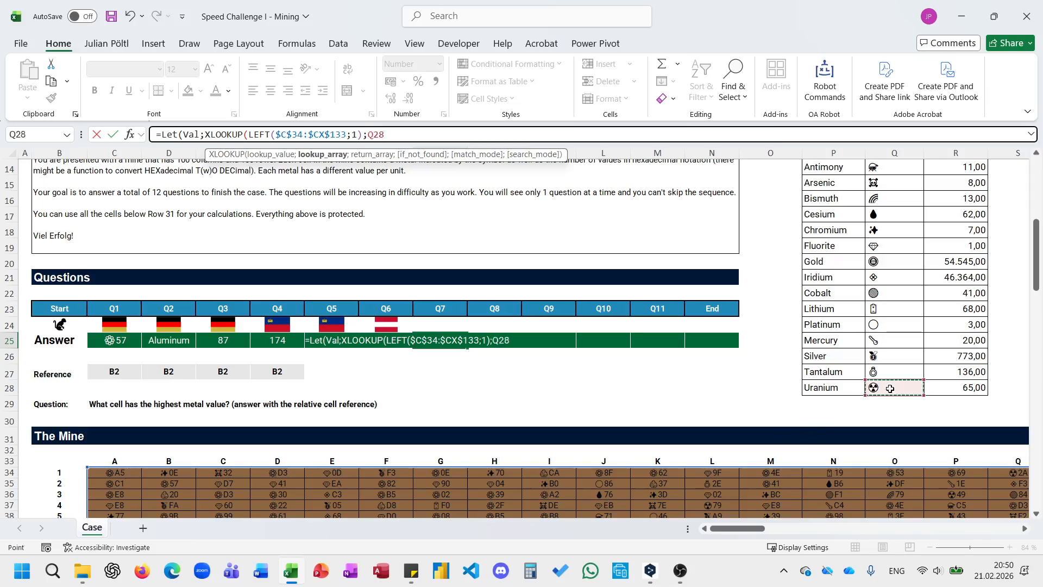
pyautogui.hotkey('ctrl', 'shift', 'Up')
pyautogui.press('F4')
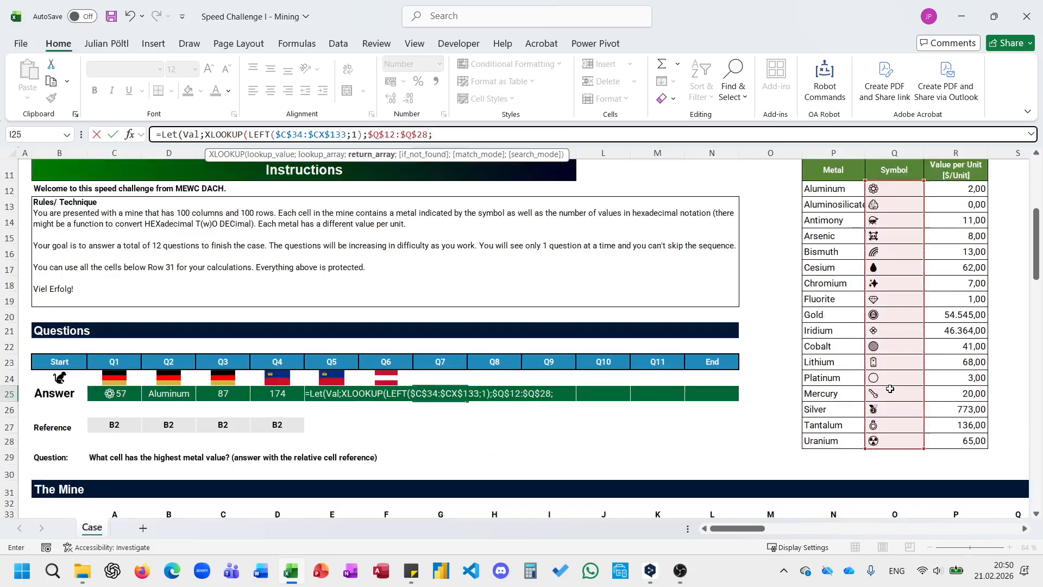
pyautogui.write(';')
pyautogui.click(959, 191)
pyautogui.hotkey('ctrl', 'shift', 'Down')
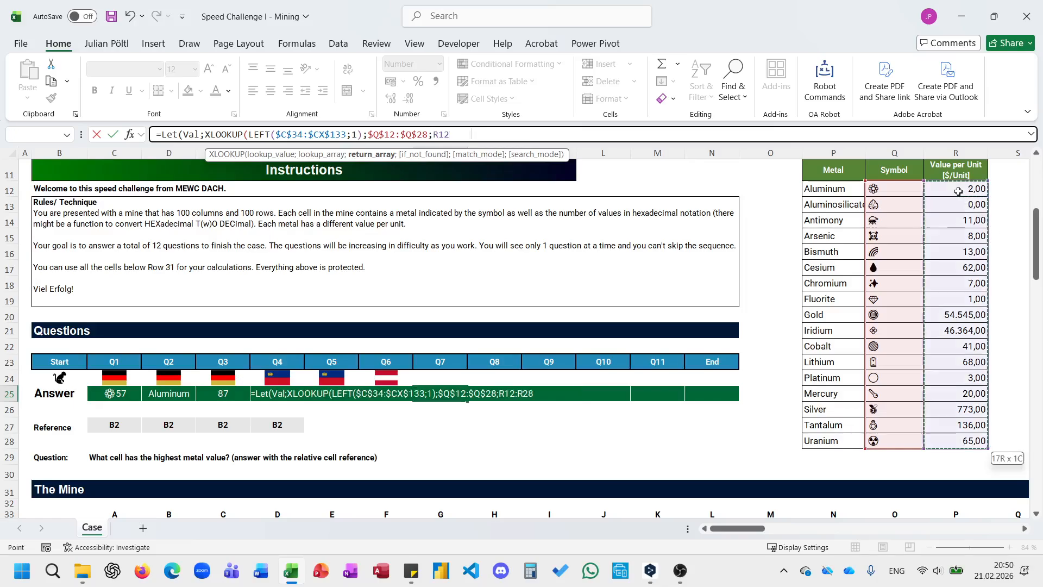
pyautogui.press('F4')
pyautogui.write(')')
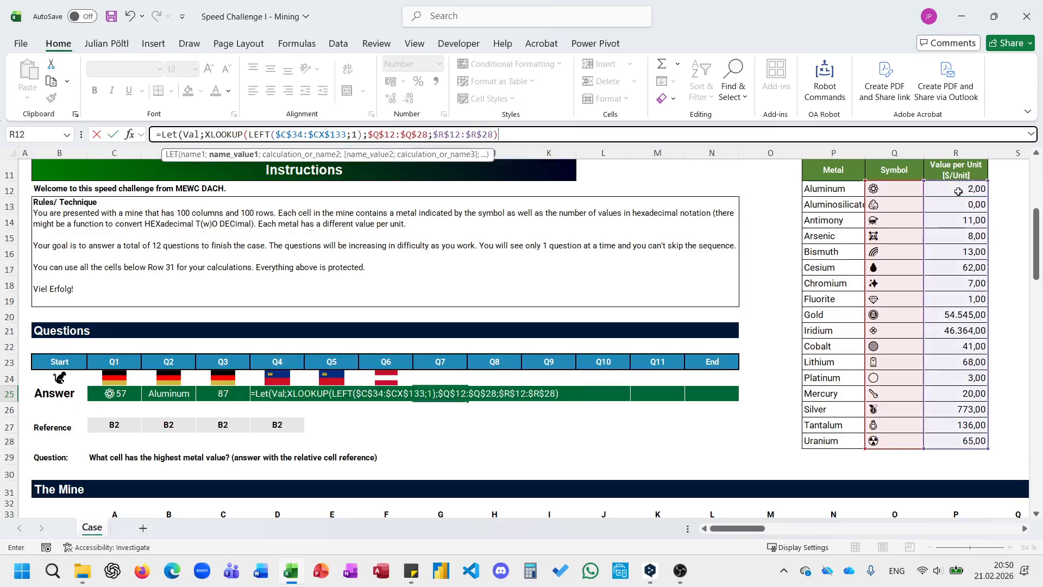
pyautogui.write(';')
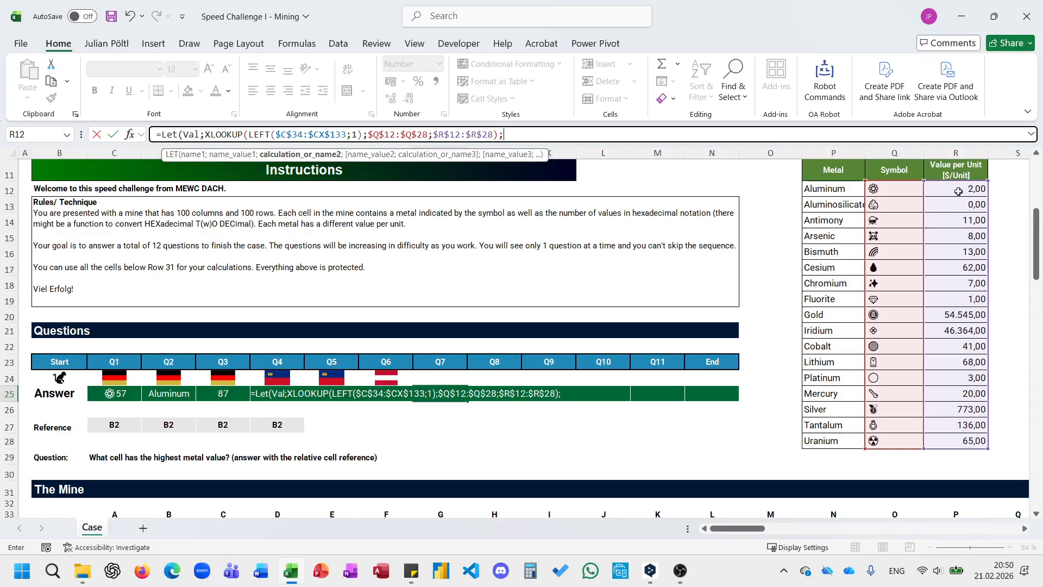
# Define the LET variable U as HEX2DEC(RIGHT($C$34:$CX$133;2)), covering the whole mine grid.
pyautogui.write('U;')
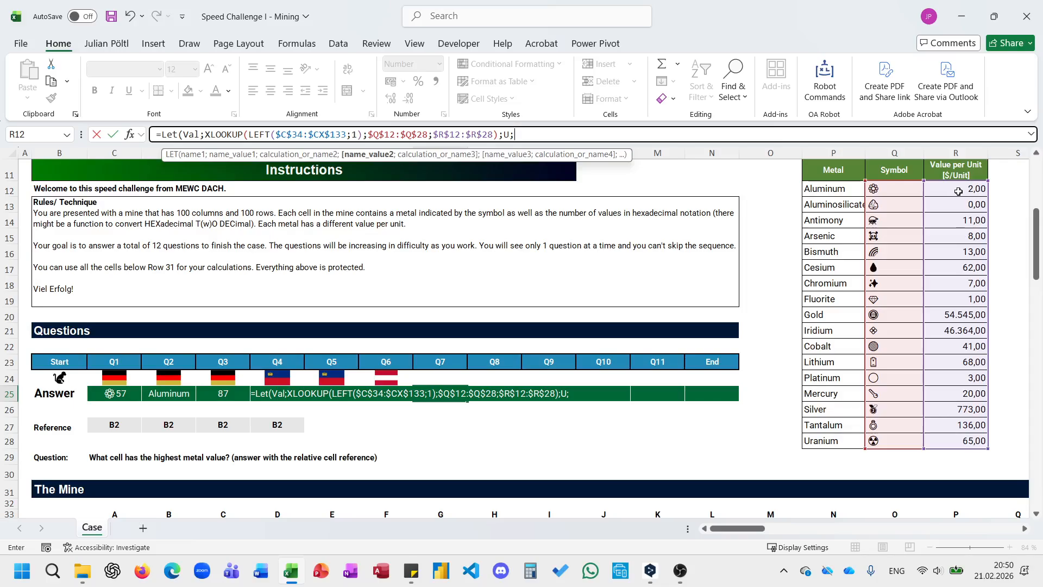
pyautogui.write('hEX2DEC(')
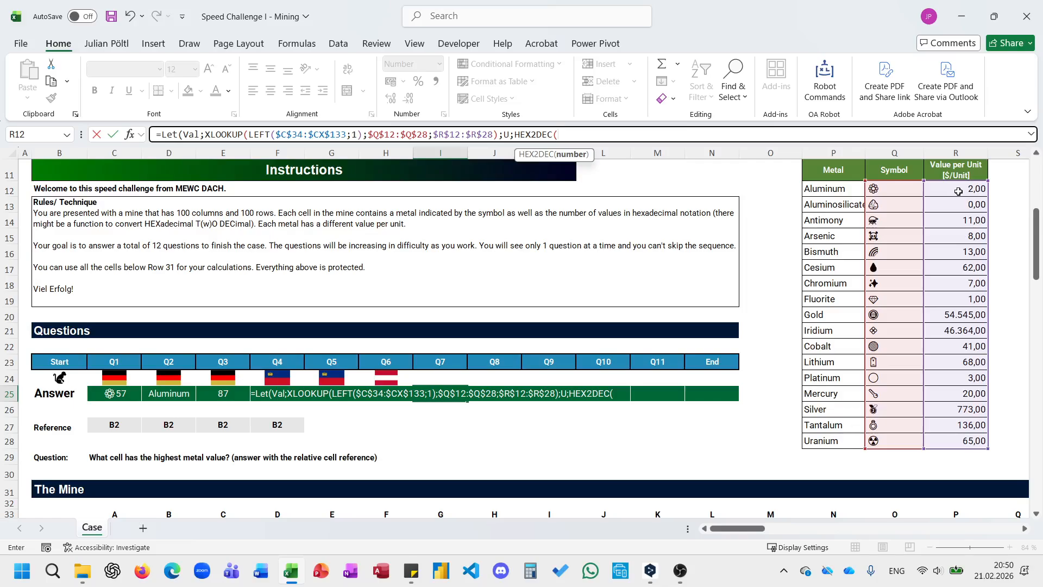
pyautogui.write('RIGHT(')
pyautogui.scroll(-2, 860, 228)
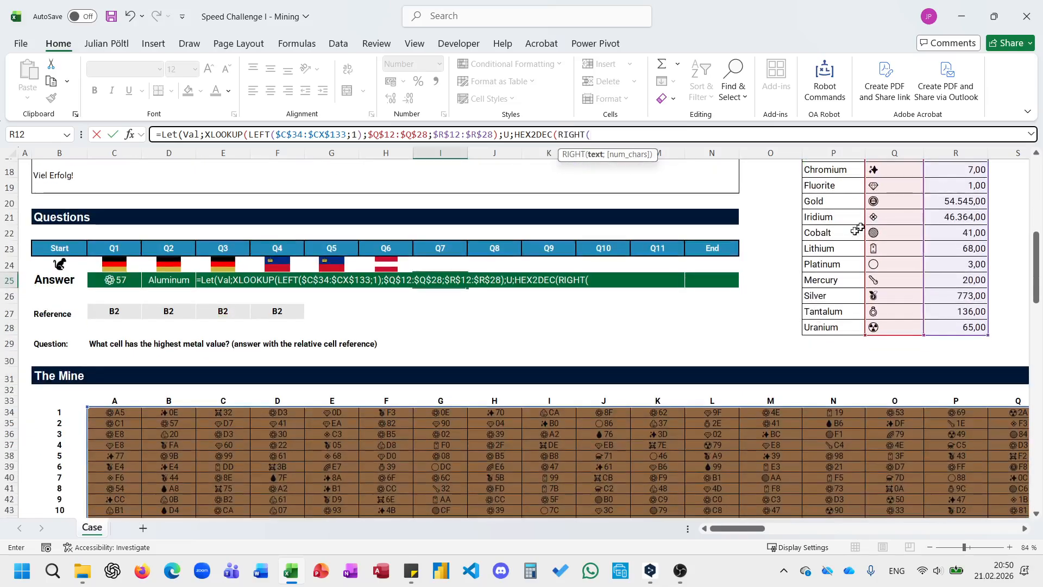
pyautogui.click(123, 414)
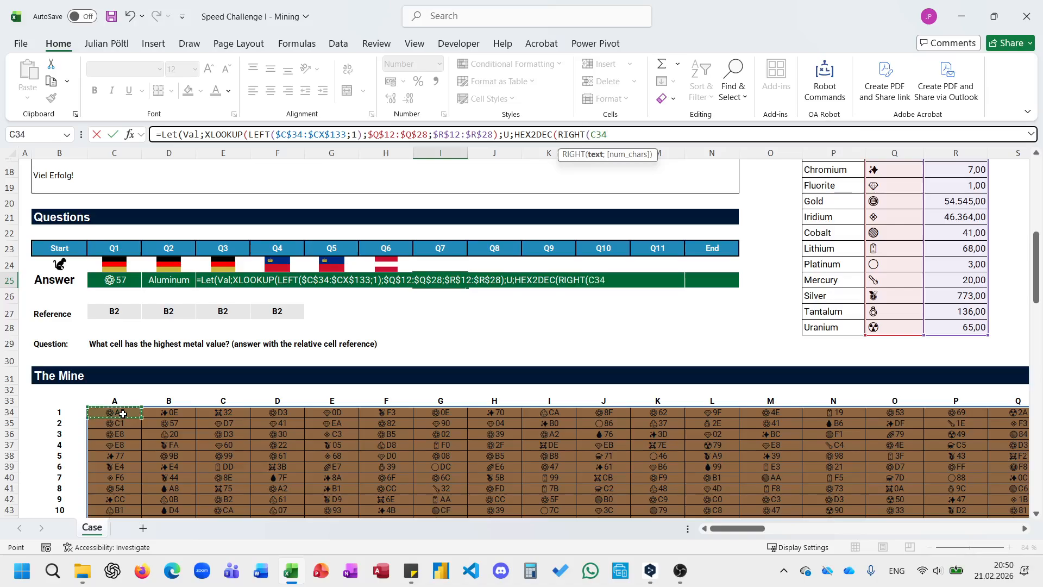
pyautogui.hotkey('ctrl', 'shift', 'Right')
pyautogui.hotkey('ctrl', 'shift', 'Down')
pyautogui.press('F4')
pyautogui.write(';2);')
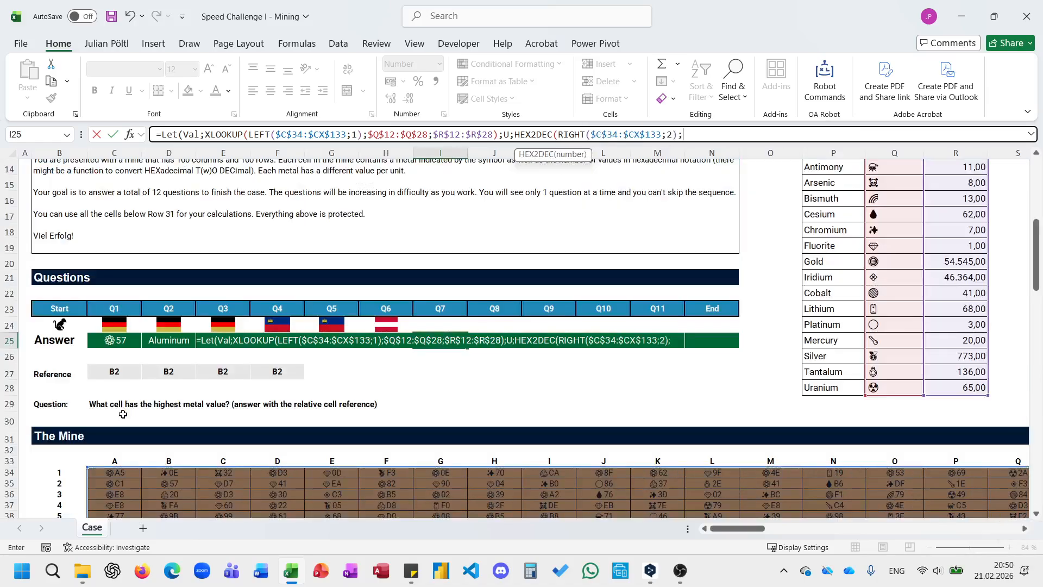
pyautogui.press('BackSpace')
pyautogui.write(');to')
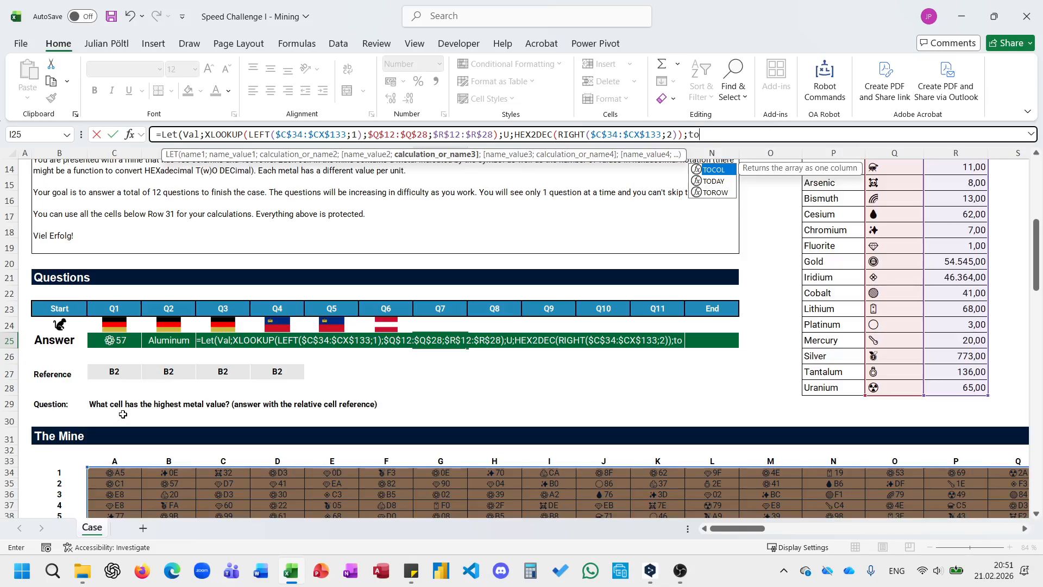
# Define the LET variable MV as TOCOL(Val*U).
pyautogui.press('Tab')
pyautogui.write('Val*')
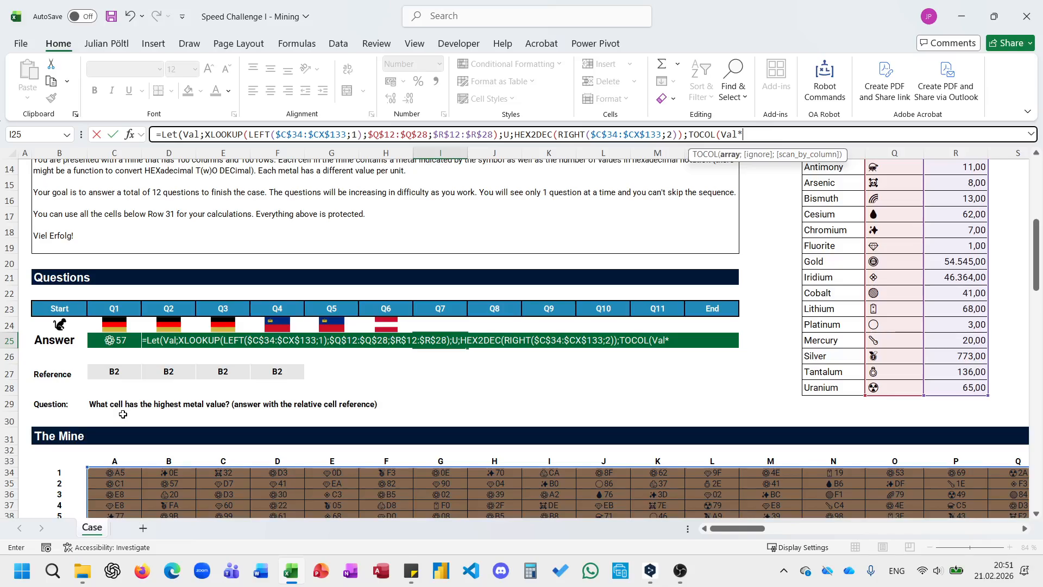
pyautogui.write('U)')
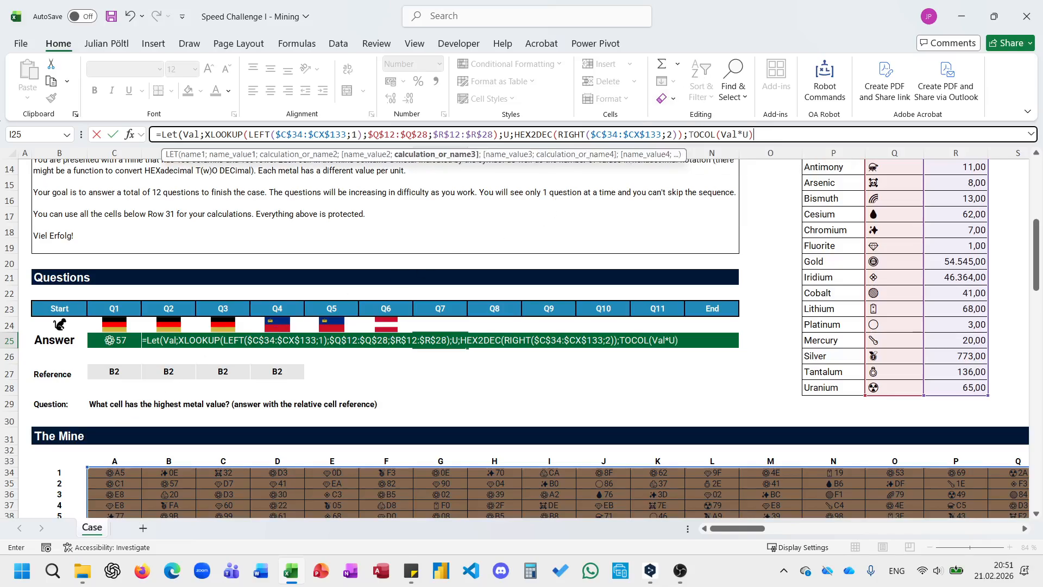
pyautogui.press('F2')
pyautogui.write('MV;TOCOL(Val*U)')
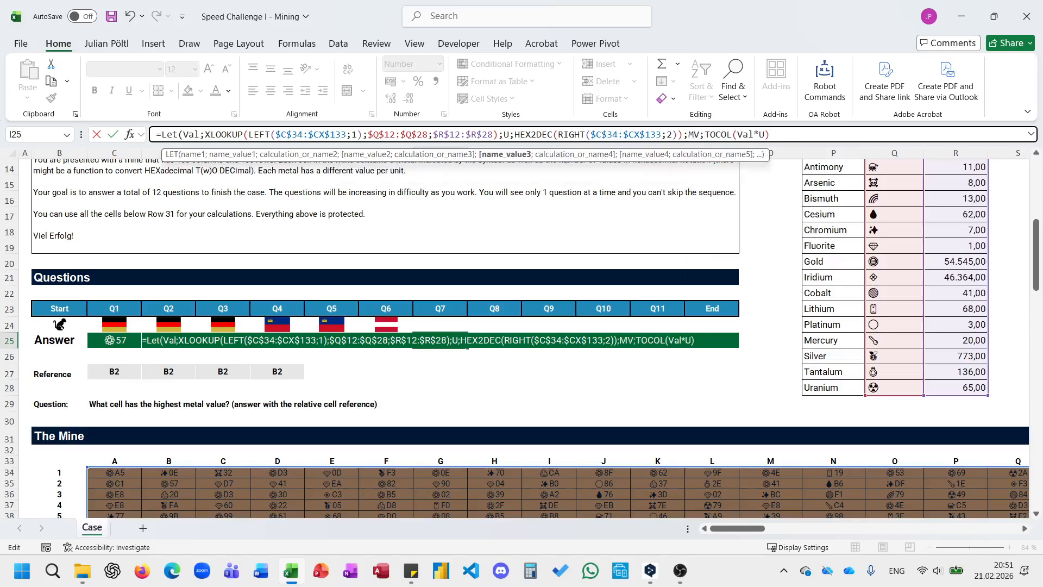
pyautogui.write(';XLOOKUP(')
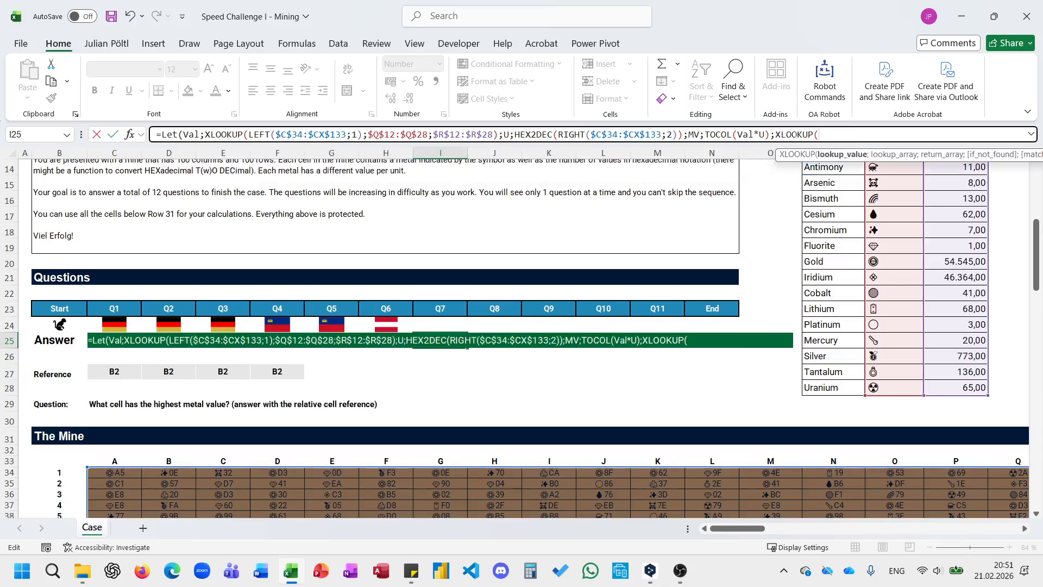
pyautogui.write('MC;tp')
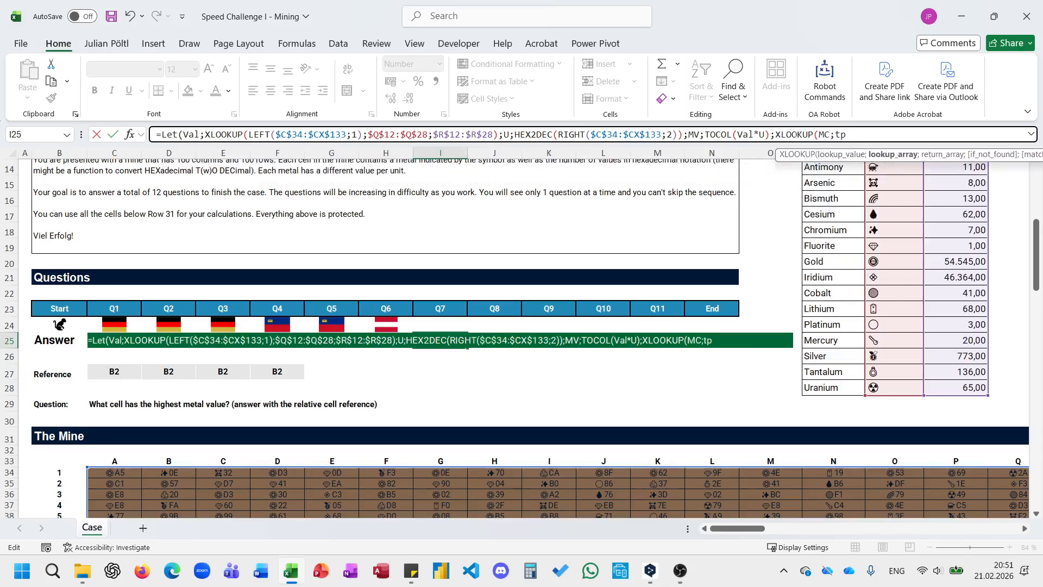
# Add a final XLOOKUP to the LET formula with MAX(MV) as lookup value and MV as lookup array.
pyautogui.press('BackSpace')
pyautogui.press('BackSpace')
pyautogui.press('BackSpace')
pyautogui.press('BackSpace')
pyautogui.press('BackSpace')
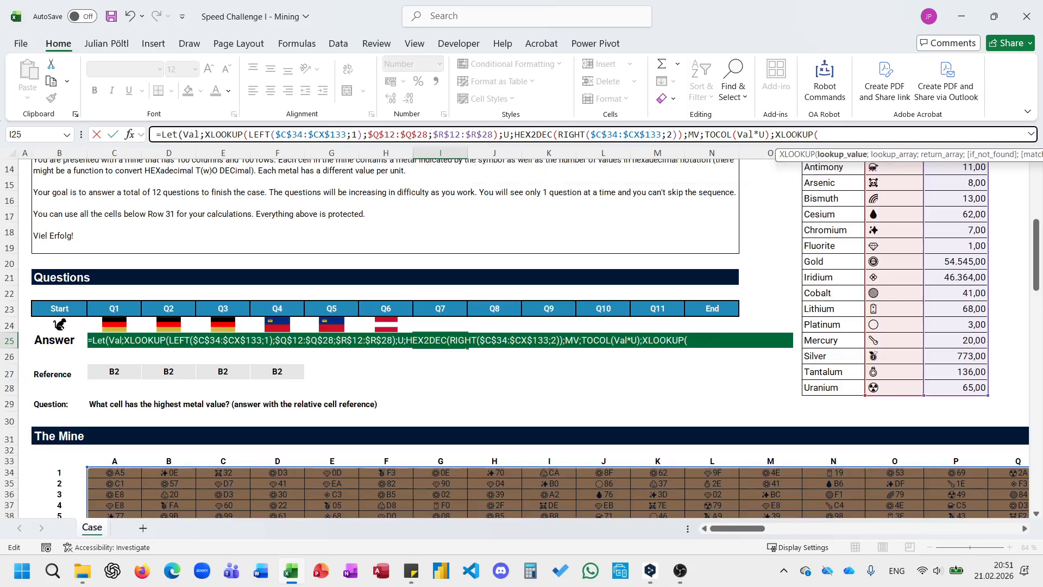
pyautogui.write('Max(M')
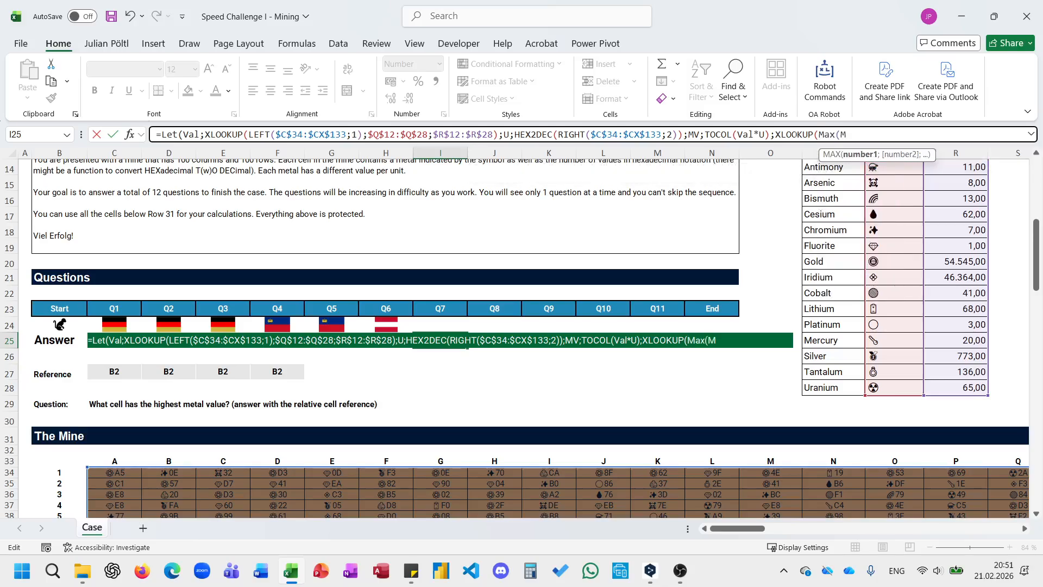
pyautogui.write('V);MV;to')
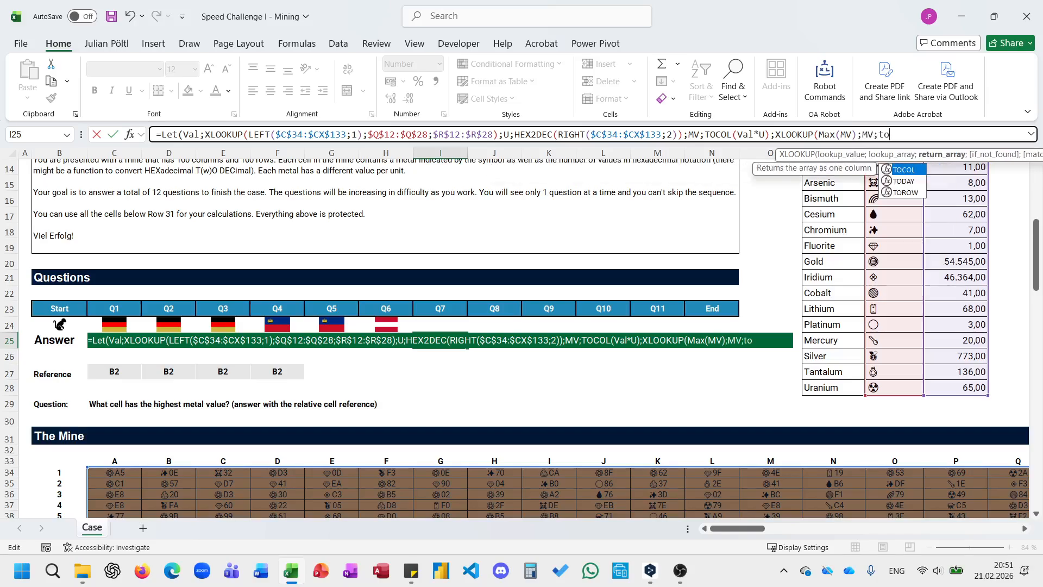
# Use TOCOL($C$33:$CX$33&$B$34:$B$133) as the XLOOKUP's return array and enter the Q7 formula.
pyautogui.press('Tab')
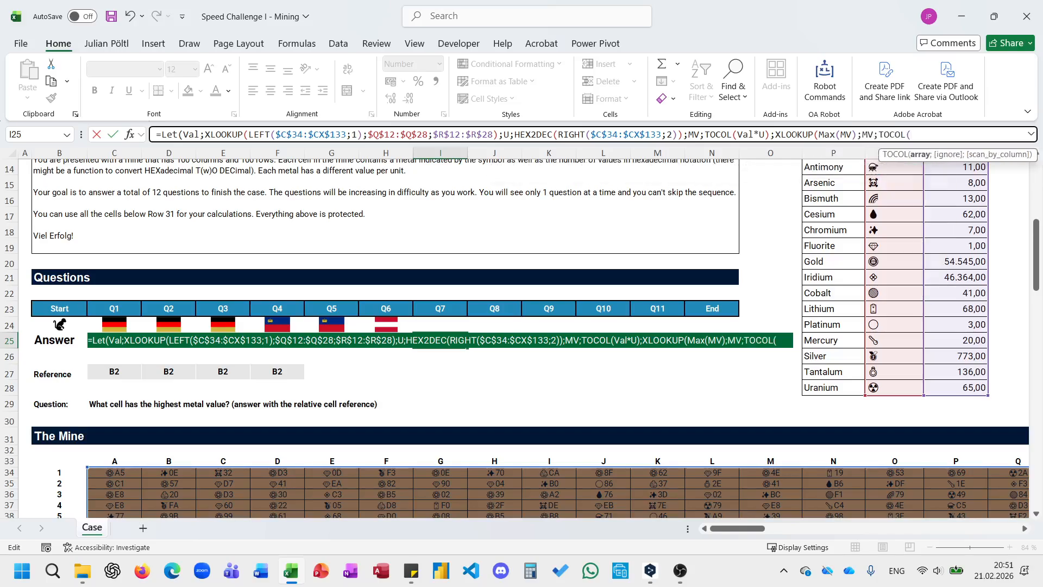
pyautogui.click(114, 462)
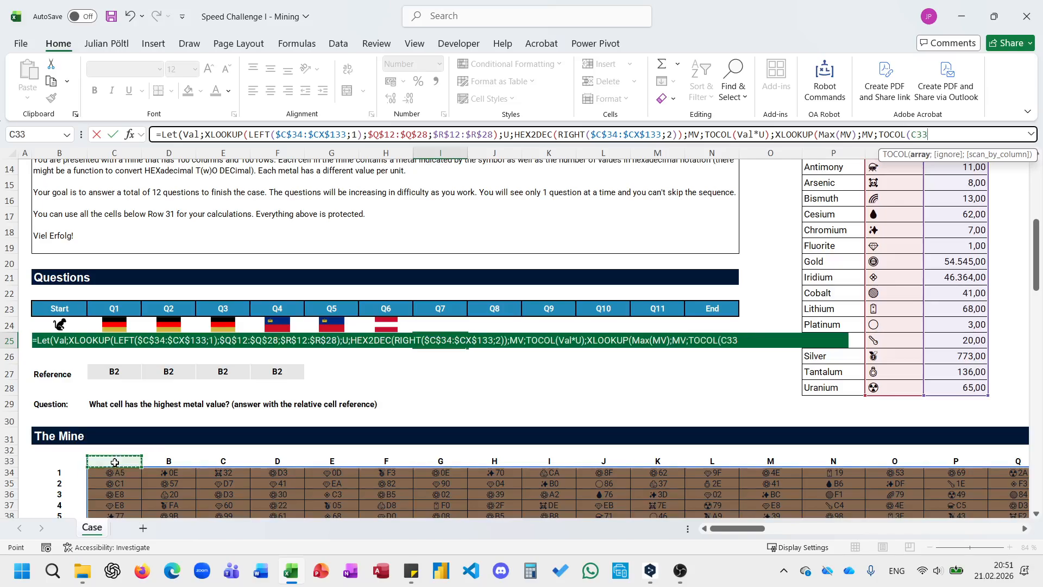
pyautogui.hotkey('ctrl', 'shift', 'Right')
pyautogui.press('F4')
pyautogui.write('&')
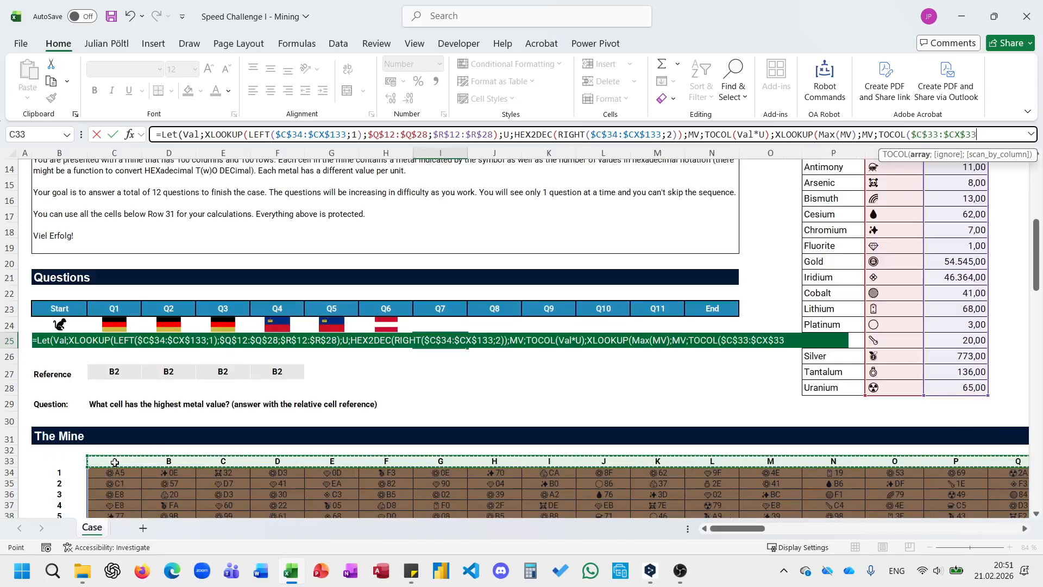
pyautogui.click(65, 472)
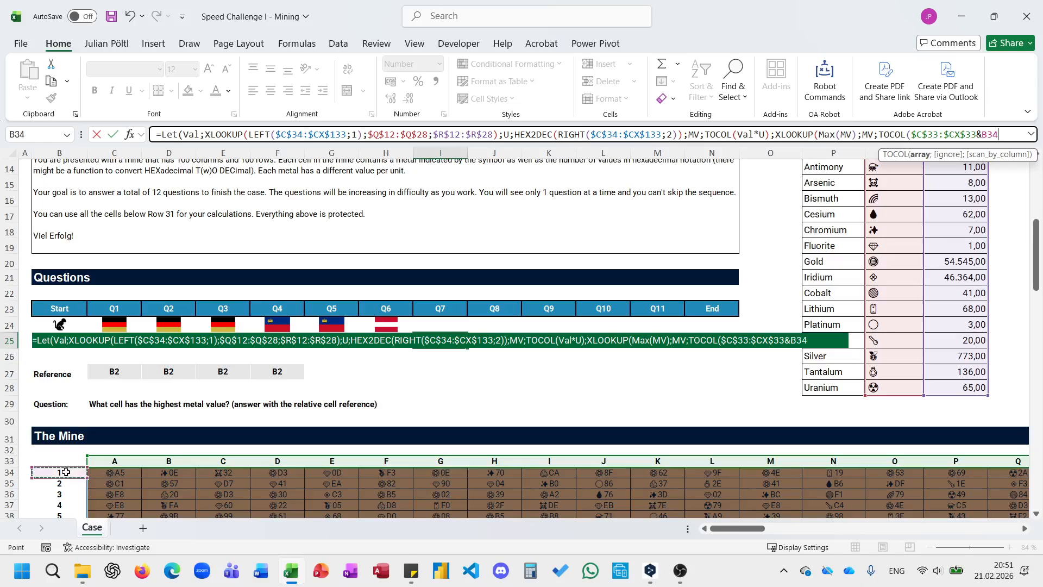
pyautogui.hotkey('ctrl', 'shift', 'Down')
pyautogui.press('F4')
pyautogui.write('))')
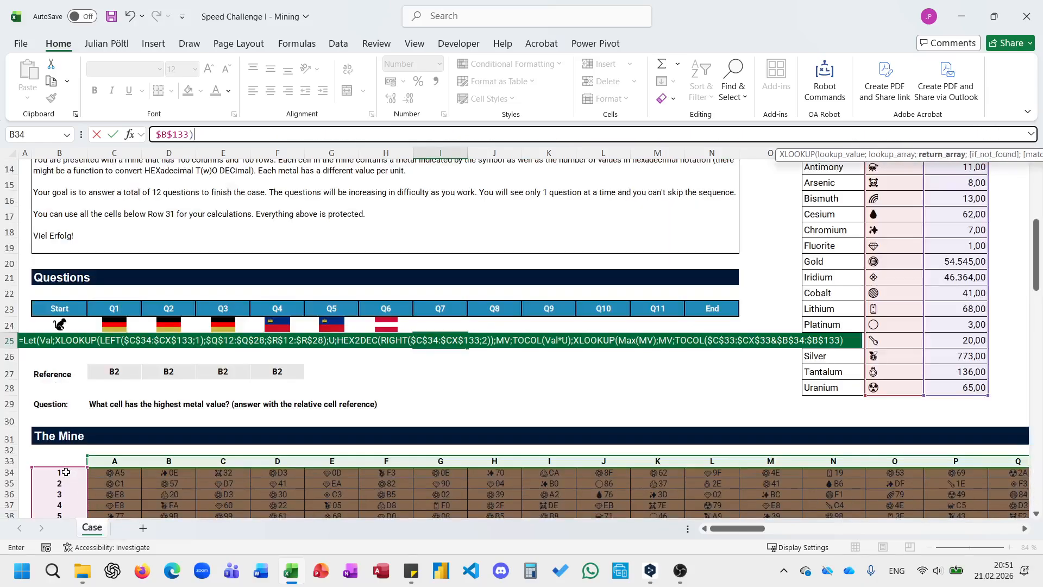
pyautogui.write(')')
pyautogui.press('Return')
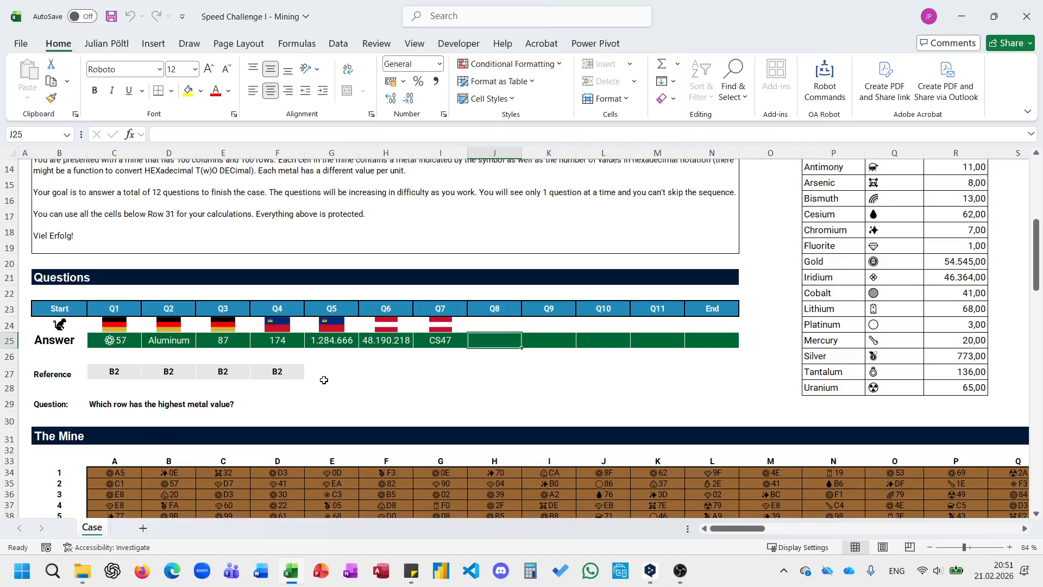
# Enlarge the formula bar and copy the Q7 formula text from I25 into the Q8 answer cell J25.
pyautogui.click(429, 340)
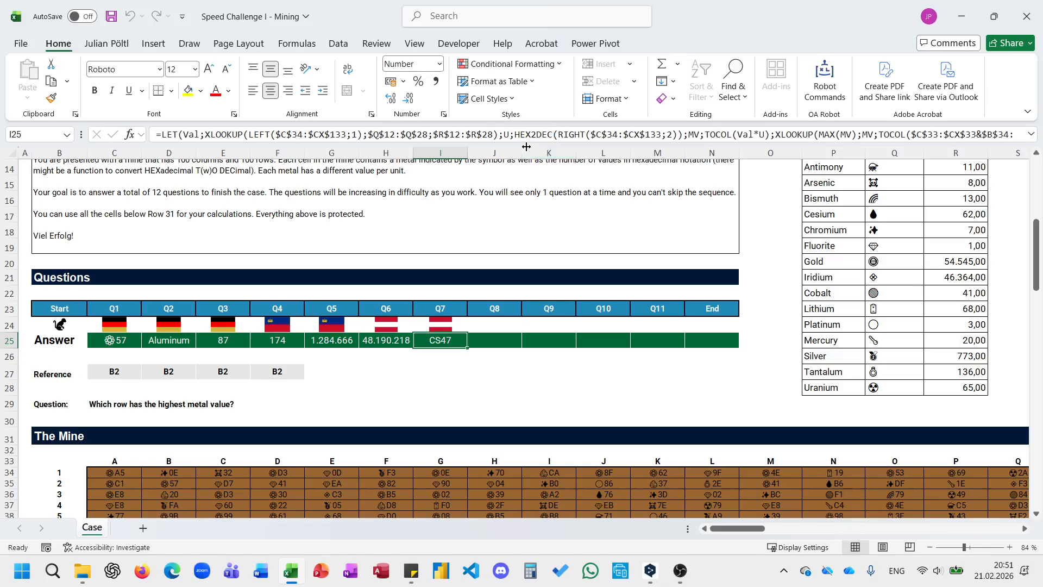
pyautogui.moveTo(527, 143); pyautogui.dragTo(528, 158)
pyautogui.click(491, 141)
pyautogui.hotkey('ctrl', 'a')
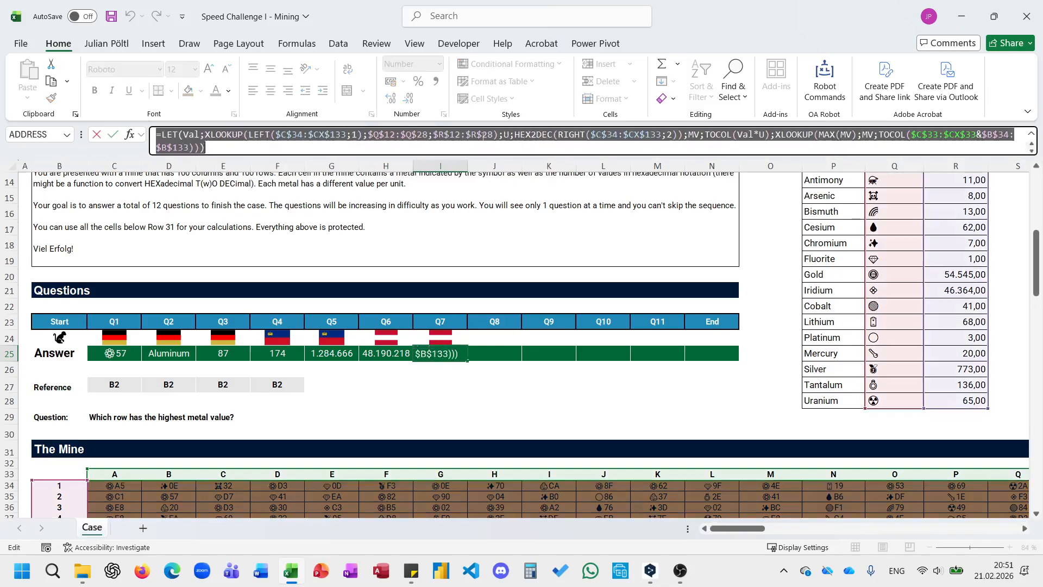
pyautogui.hotkey('ctrl', 'c')
pyautogui.press('Escape')
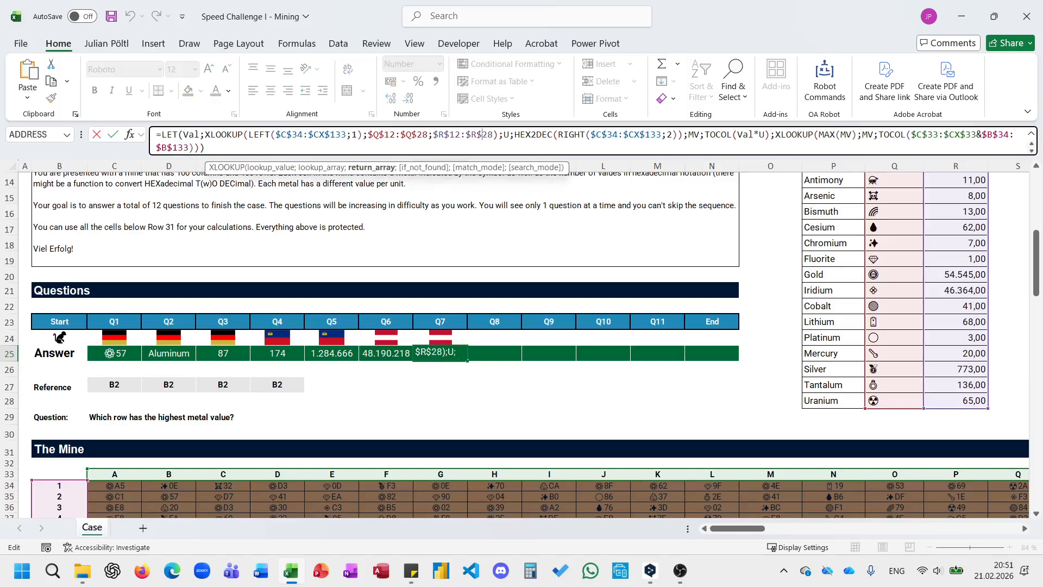
pyautogui.press('Escape')
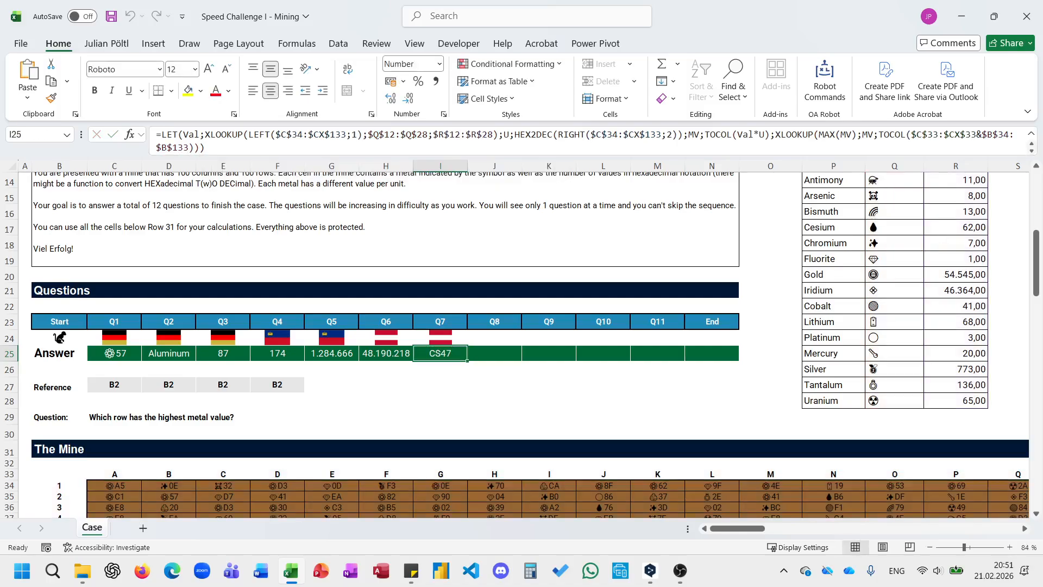
pyautogui.click(510, 355)
pyautogui.click(448, 143)
pyautogui.hotkey('ctrl', 'v')
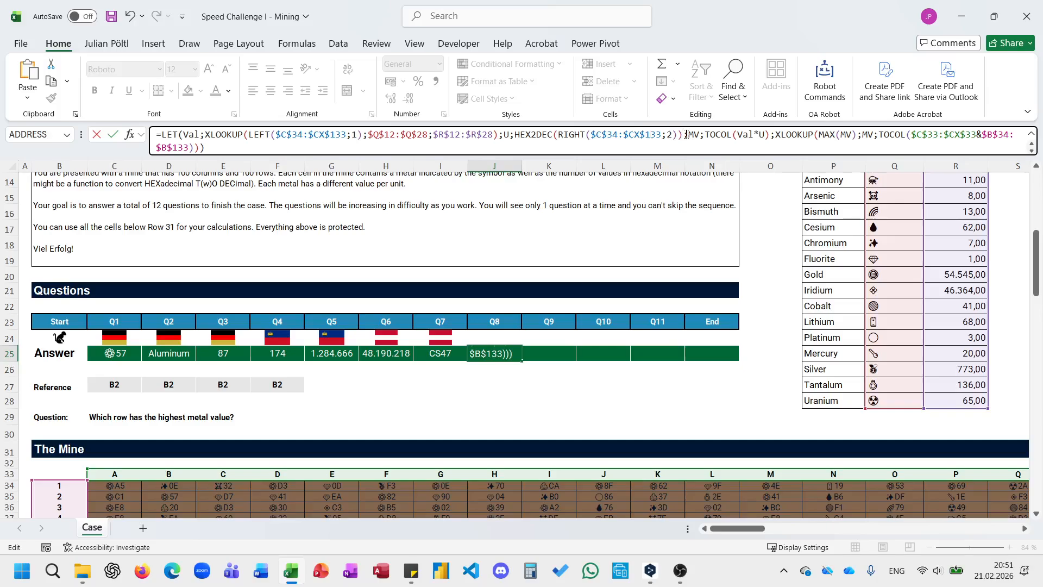
# Replace the final XLOOKUP in the Q8 formula with the start of a BYROW function.
pyautogui.moveTo(777, 130); pyautogui.dragTo(782, 148)
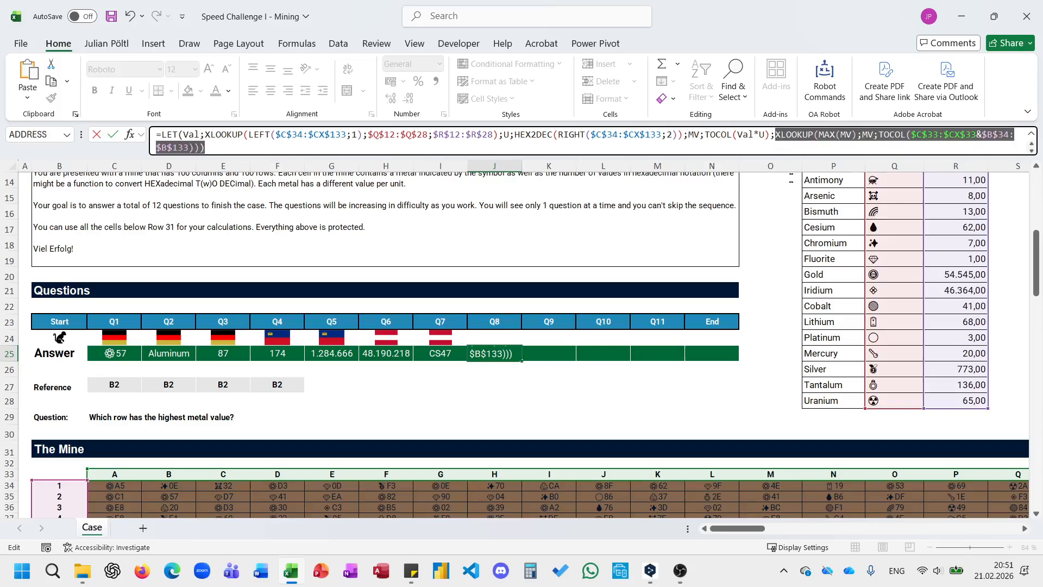
pyautogui.press('BackSpace')
pyautogui.write('by')
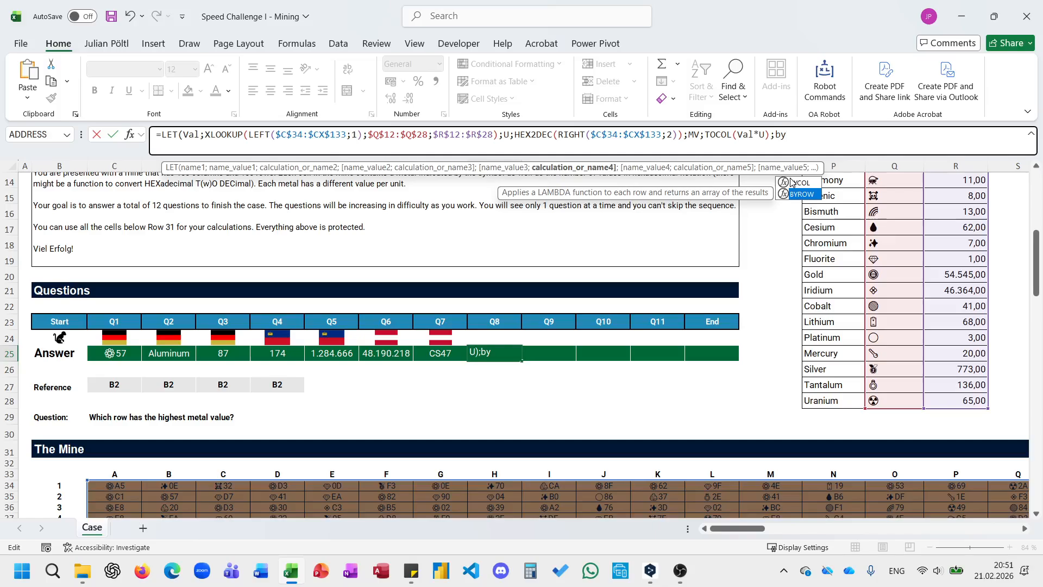
pyautogui.press('Tab')
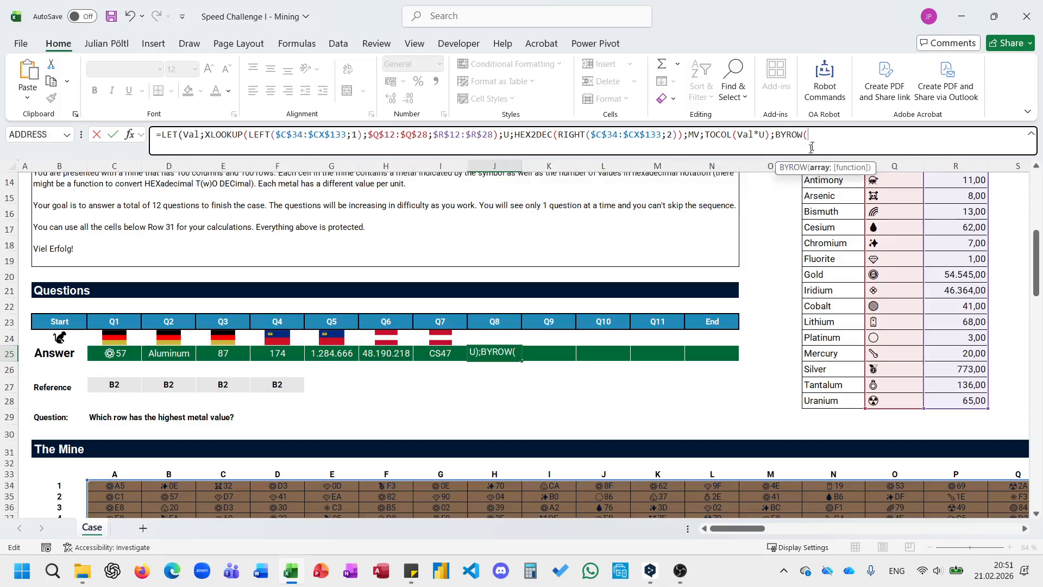
# Remove TOCOL from the MV definition in the Q8 formula, leaving (Val*U).
pyautogui.moveTo(808, 137); pyautogui.dragTo(728, 137)
pyautogui.doubleClick(718, 133)
pyautogui.press('BackSpace')
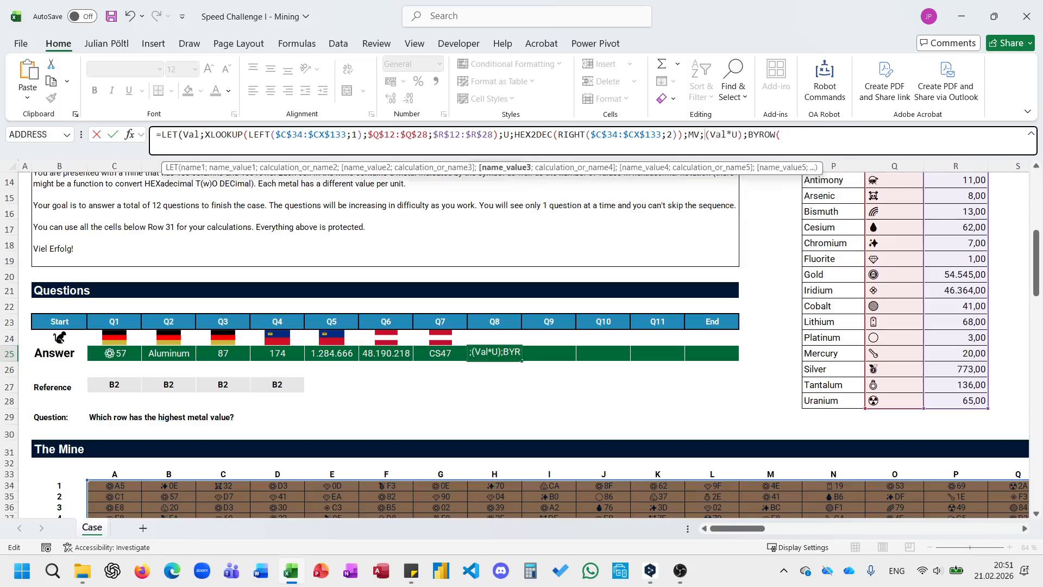
# Complete the row sums in the Q8 formula as BYROW(MV;SUM) and name them BR within the LET.
pyautogui.click(783, 137)
pyautogui.write('MV;SUM)')
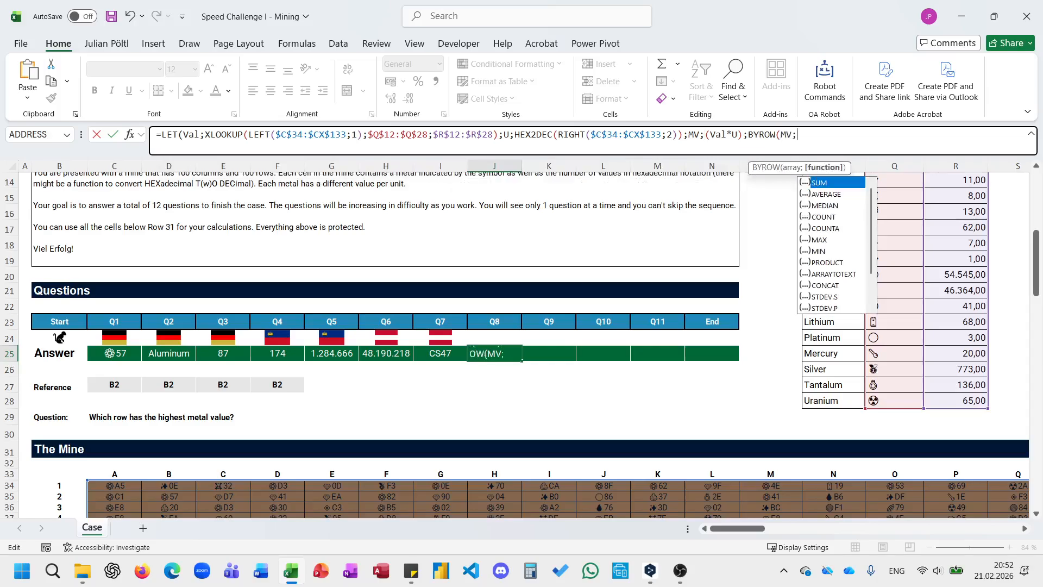
pyautogui.click(746, 136)
pyautogui.write('BR;')
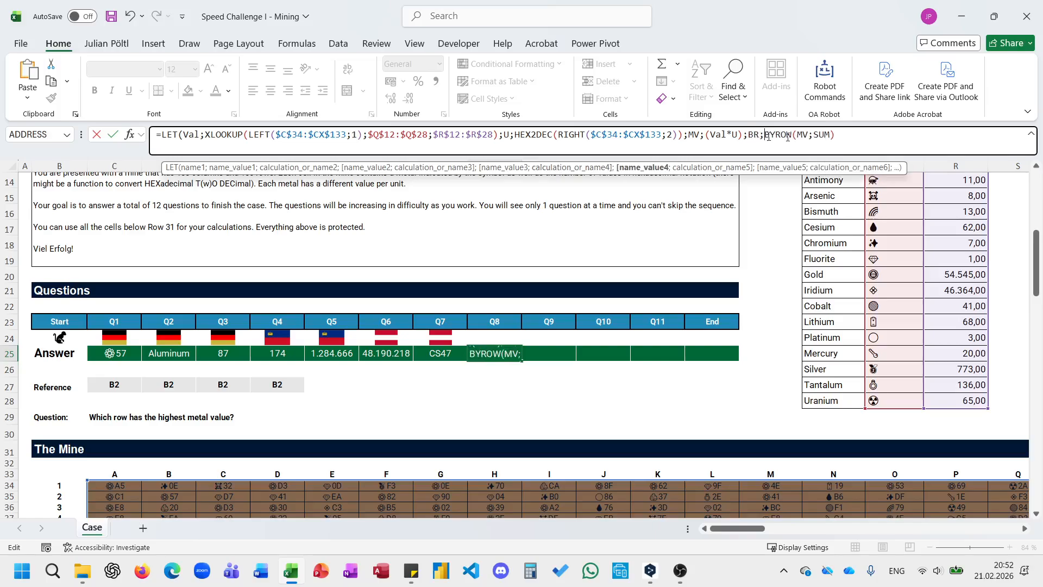
# Finish the Q8 formula with XMATCH(MAX(BR);BR) as its result and enter it.
pyautogui.click(872, 137)
pyautogui.write(';XMATCH(m')
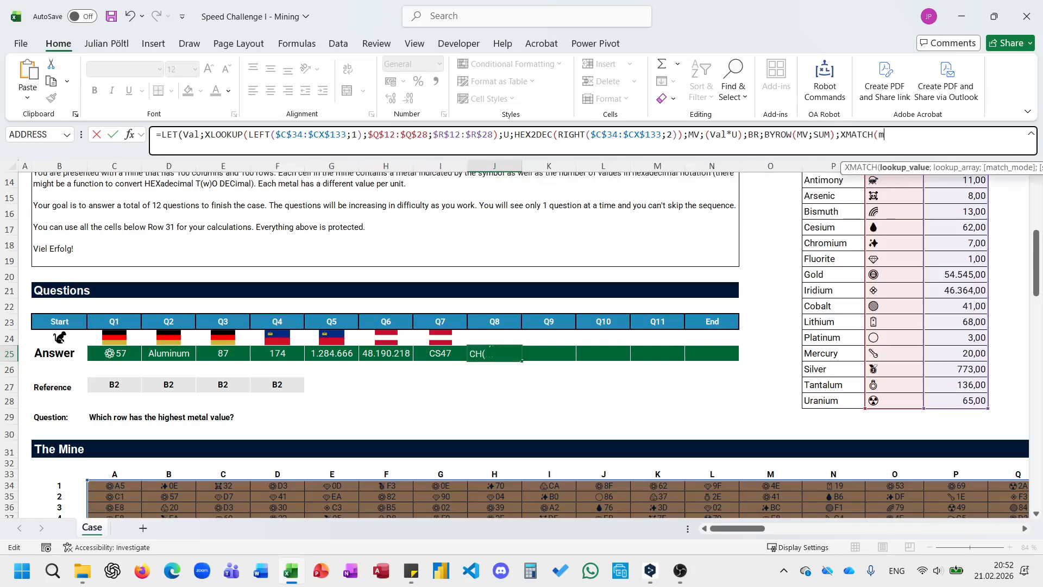
pyautogui.write('ax')
pyautogui.press('Tab')
pyautogui.write('BR);BR))')
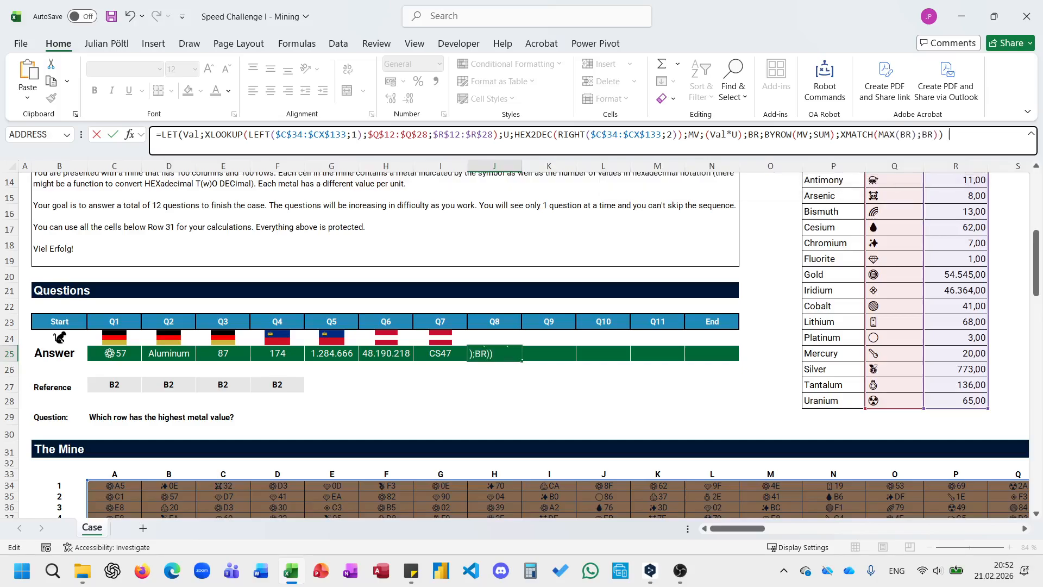
pyautogui.press('Return')
pyautogui.press('Up')
pyautogui.press('Right')
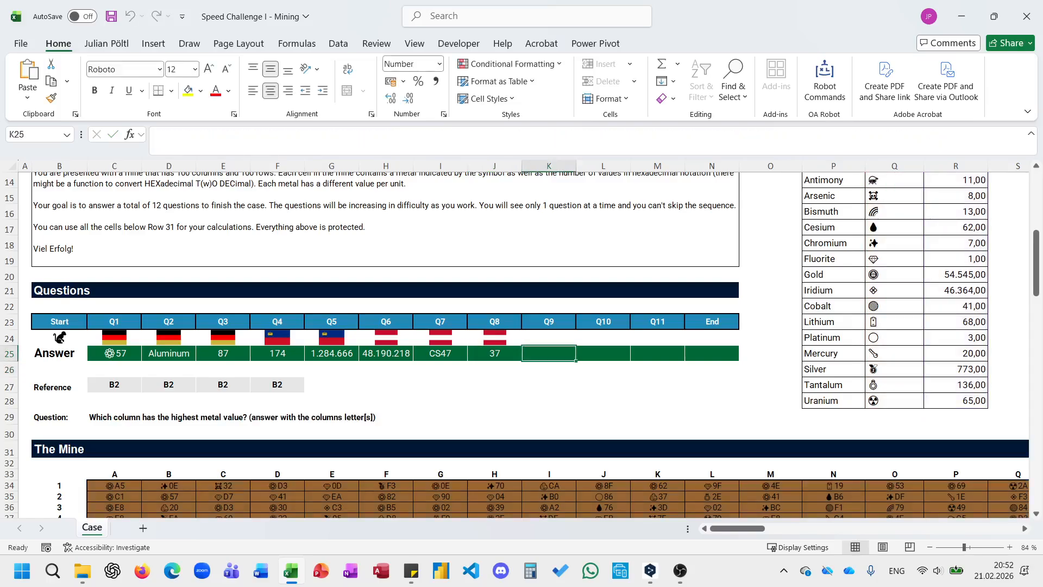
# Copy the Q8 formula text from J25 into the Q9 answer cell K25.
pyautogui.press('Left')
pyautogui.click(851, 135)
pyautogui.hotkey('ctrl', 'a')
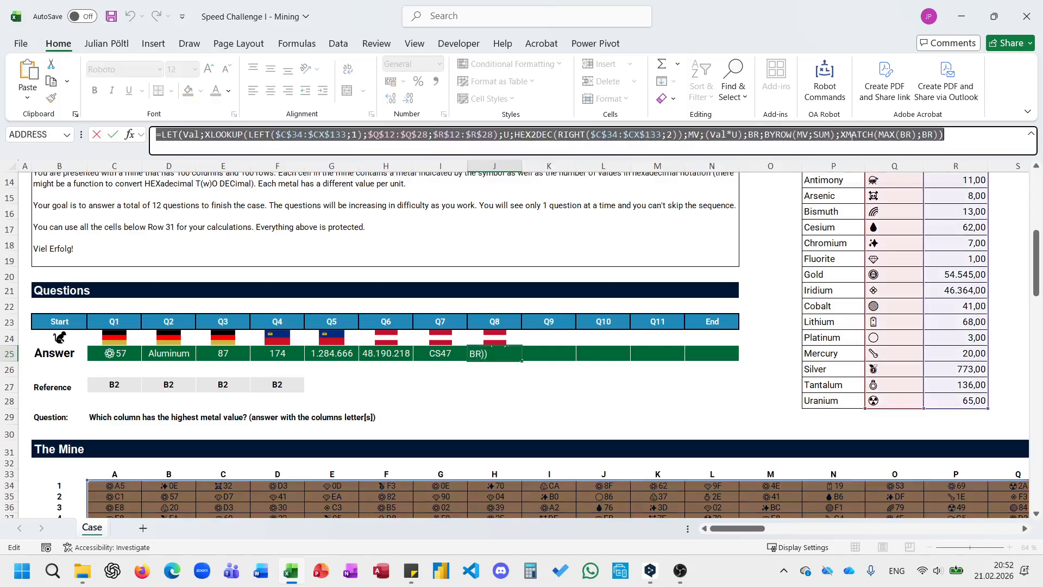
pyautogui.press('Escape')
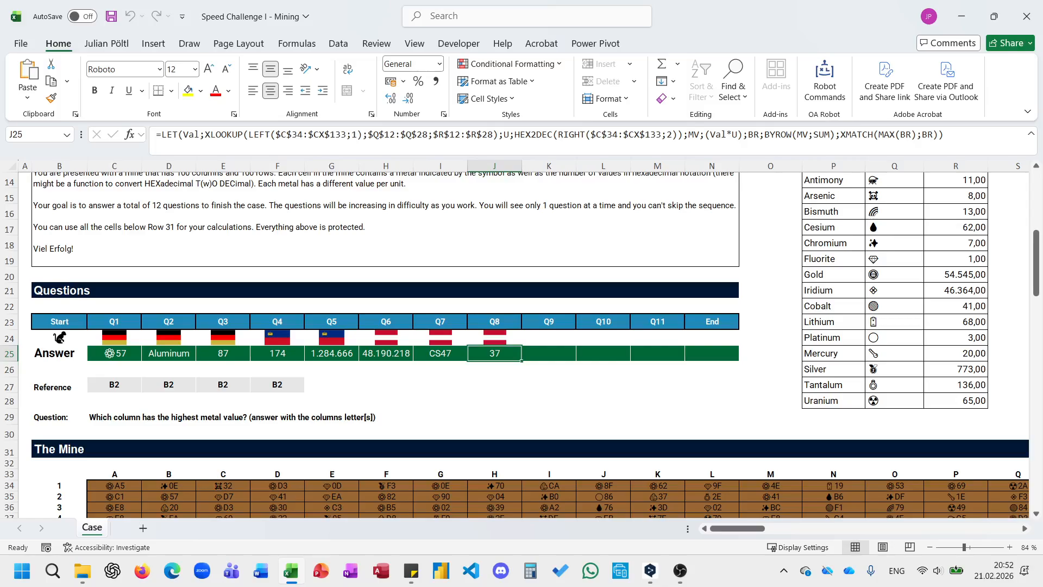
pyautogui.click(528, 354)
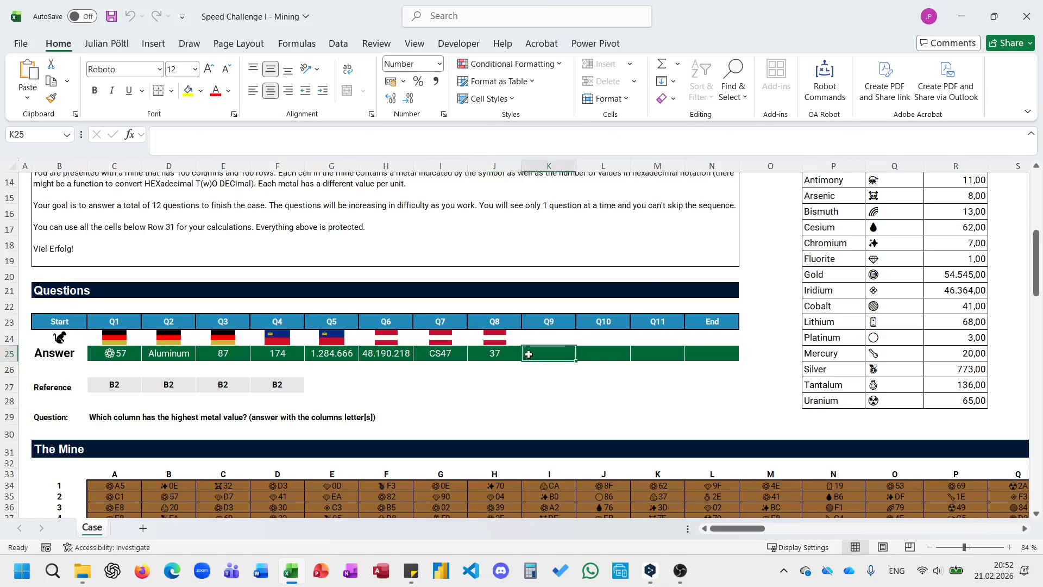
pyautogui.click(508, 131)
pyautogui.hotkey('ctrl', 'v')
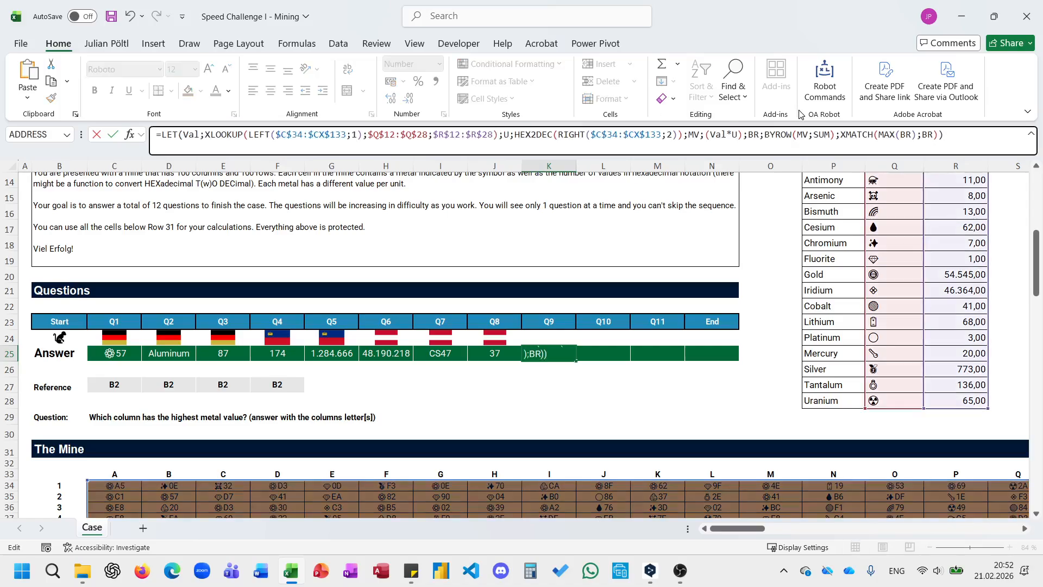
# Replace BYROW with BYCOL in the BR definition of the Q9 formula.
pyautogui.doubleClick(777, 134)
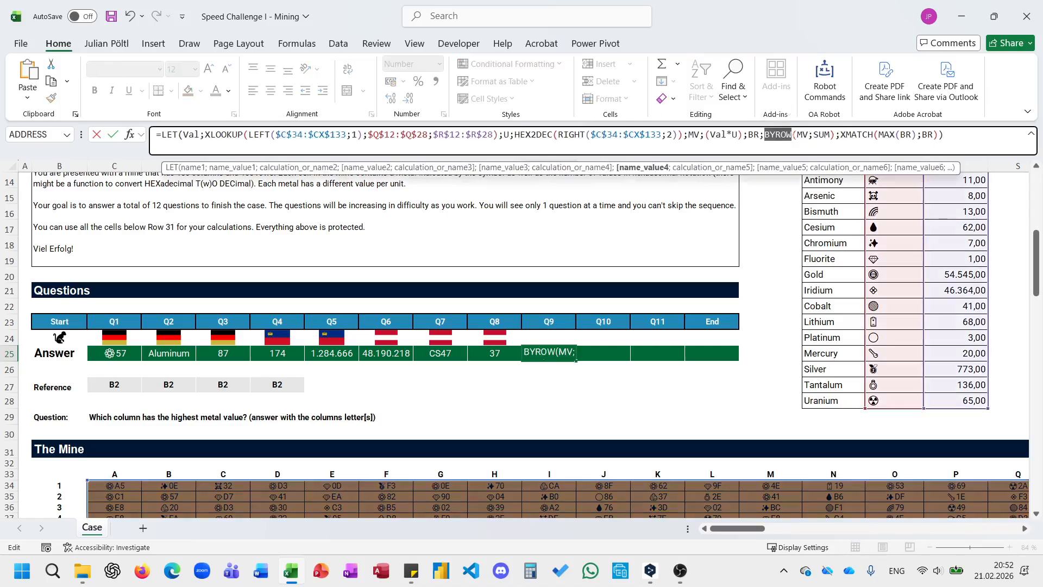
pyautogui.write('by')
pyautogui.press('Tab')
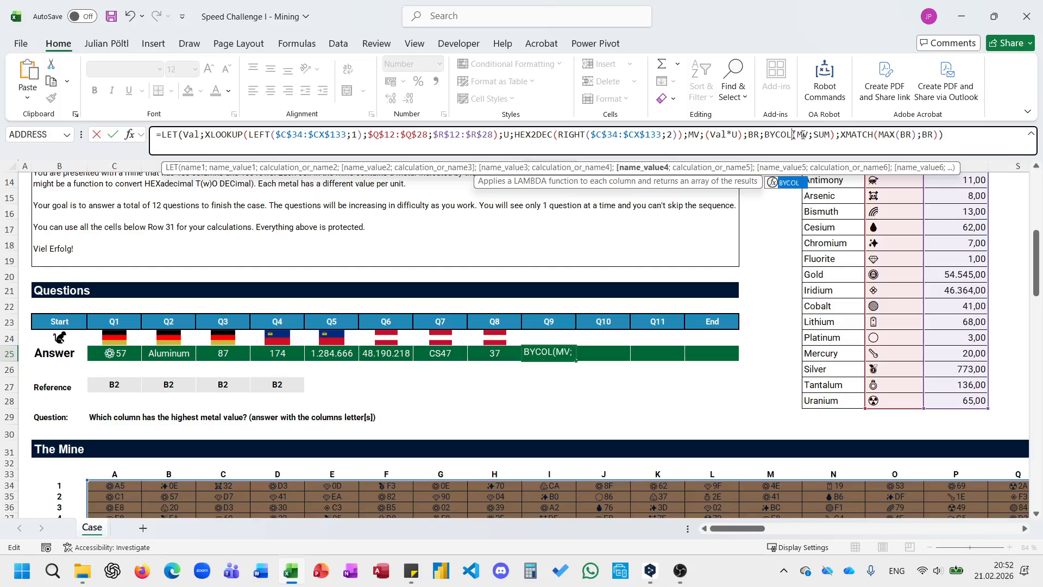
# Replace the final XMATCH in the Q9 formula with an XLOOKUP that searches for MAX(BR) in BR.
pyautogui.hotkey('shift', 'Left')
pyautogui.hotkey('shift', 'Left')
pyautogui.hotkey('shift', 'Left')
pyautogui.hotkey('shift', 'Left')
pyautogui.hotkey('shift', 'Left')
pyautogui.hotkey('shift', 'Left')
pyautogui.hotkey('shift', 'Left')
pyautogui.hotkey('shift', 'Left')
pyautogui.hotkey('shift', 'Left')
pyautogui.hotkey('shift', 'Left')
pyautogui.hotkey('shift', 'Left')
pyautogui.hotkey('shift', 'Left')
pyautogui.hotkey('shift', 'Left')
pyautogui.hotkey('shift', 'Left')
pyautogui.hotkey('shift', 'Left')
pyautogui.hotkey('shift', 'Left')
pyautogui.hotkey('shift', 'Left')
pyautogui.hotkey('shift', 'Left')
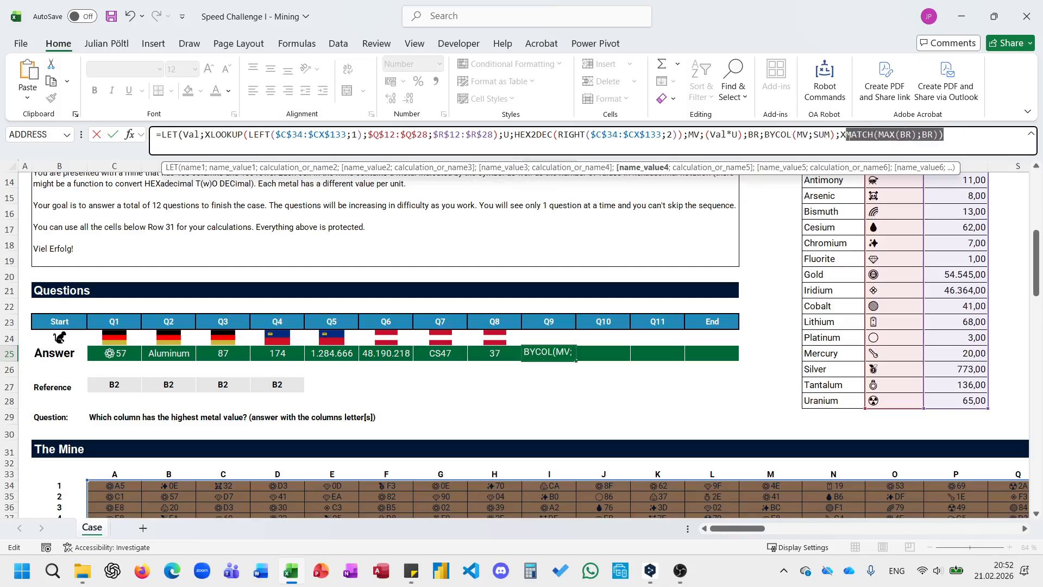
pyautogui.write('LOOKUP(max')
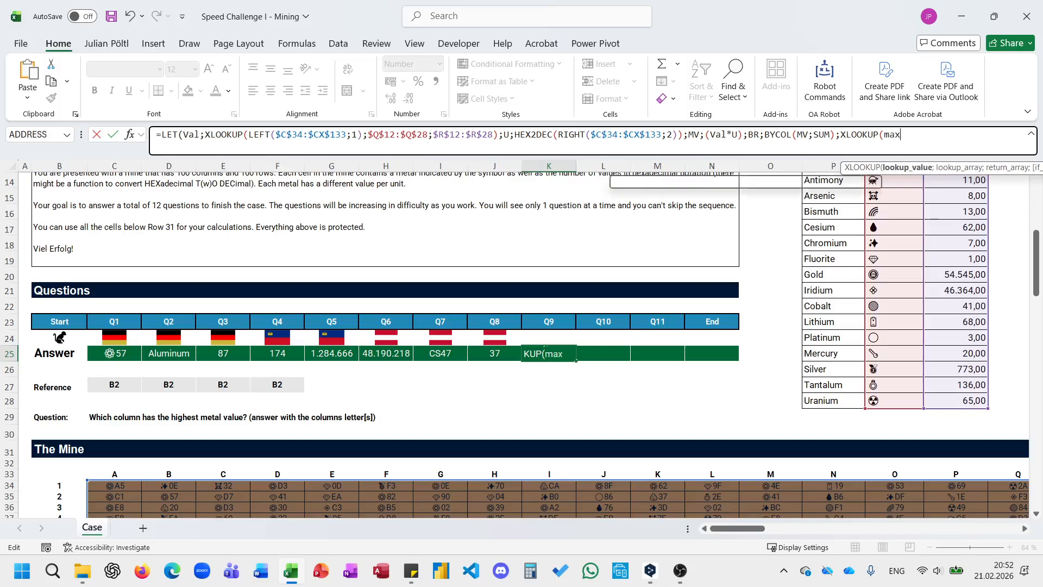
pyautogui.write('(BR')
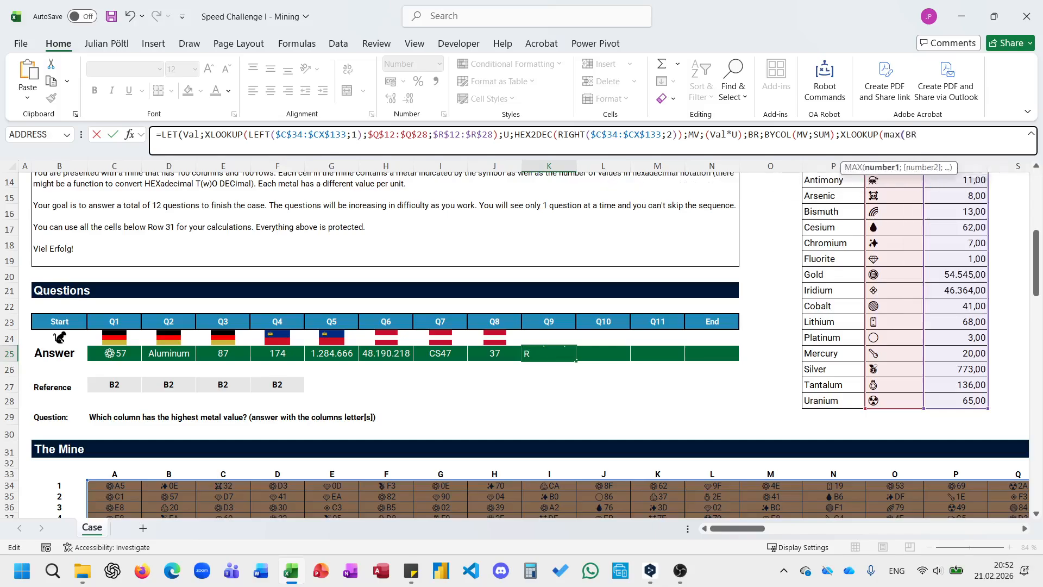
pyautogui.write(');BR;')
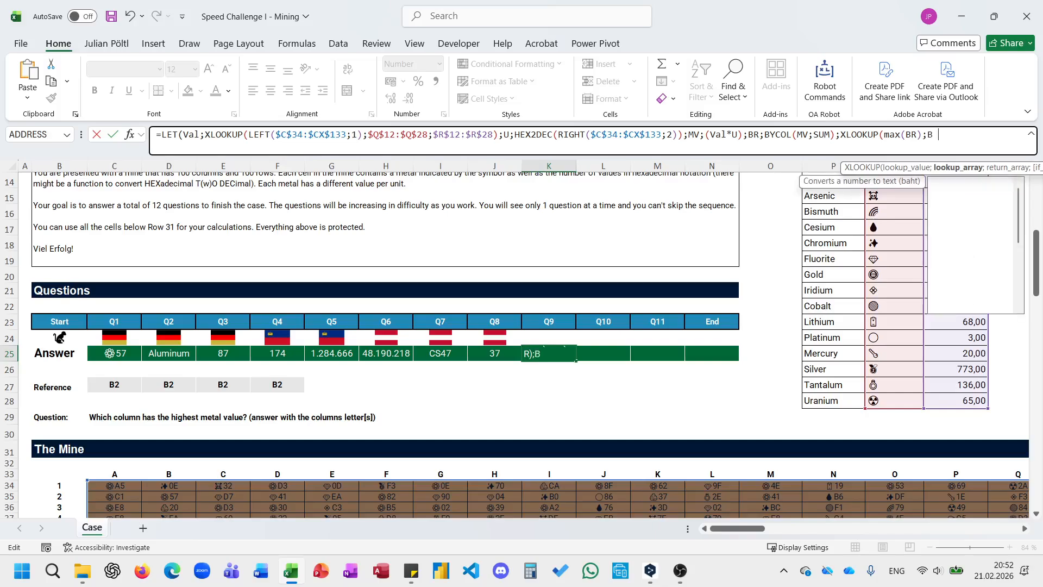
# Use the mine's column letters $C$33:$CX$33 as the XLOOKUP's return array and enter the Q9 formula.
pyautogui.click(116, 472)
pyautogui.hotkey('ctrl', 'shift', 'Right')
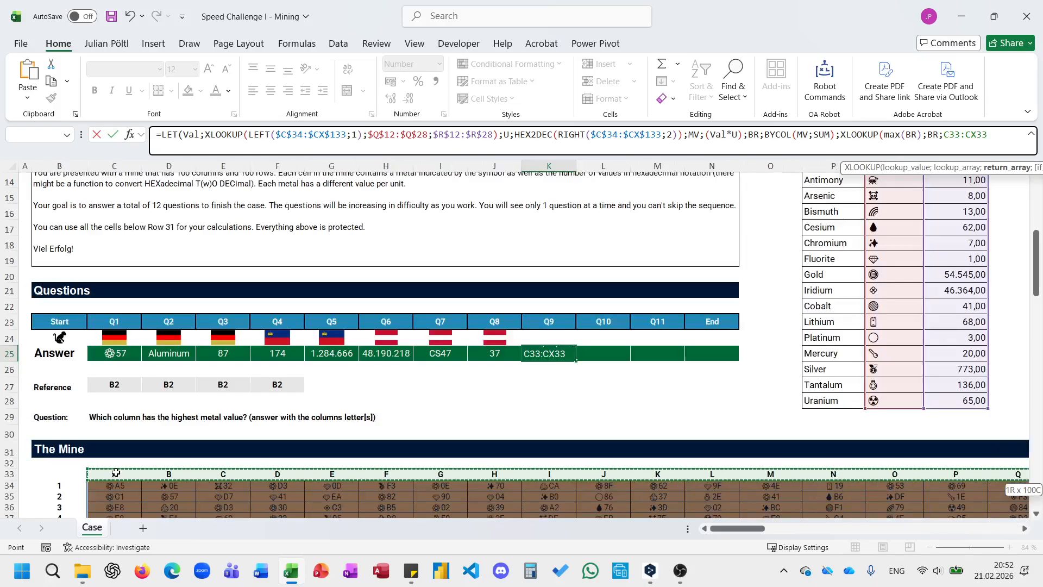
pyautogui.press('F4')
pyautogui.write(')')
pyautogui.press('Return')
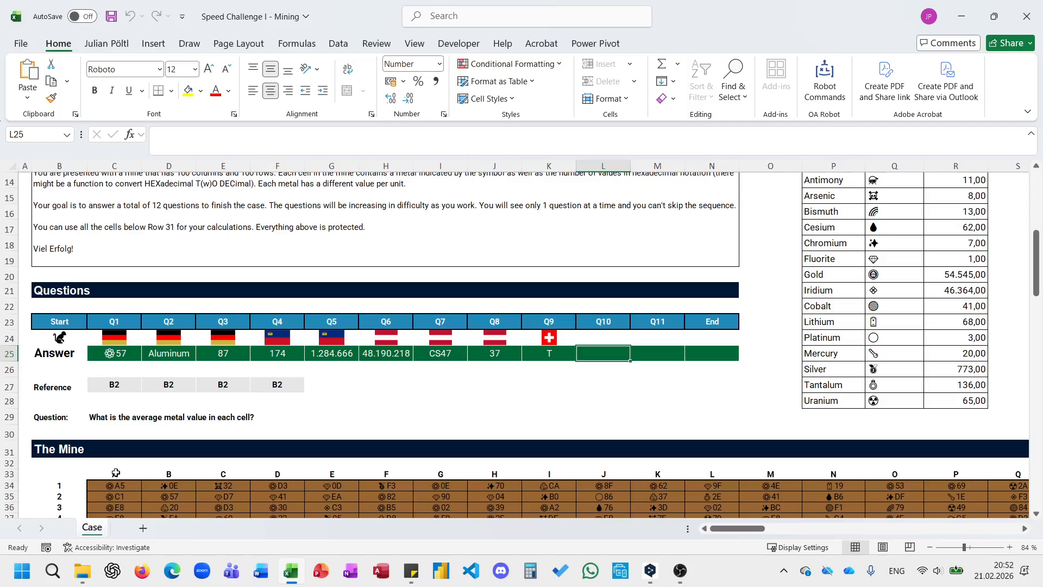
# Copy the Q8 formula text from J25 into the Q10 answer cell L25.
pyautogui.press('Left')
pyautogui.press('Left')
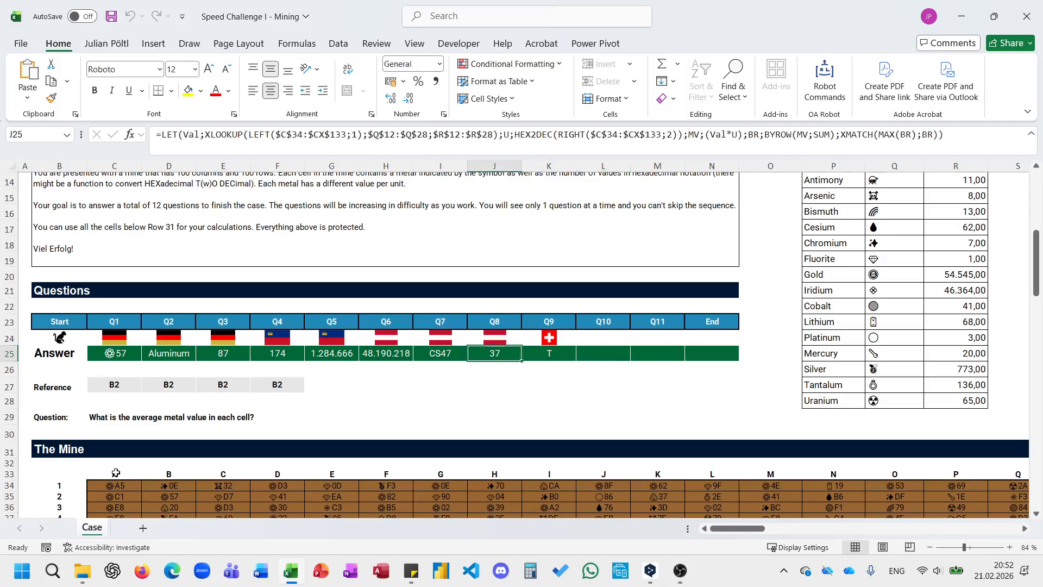
pyautogui.click(405, 133)
pyautogui.hotkey('ctrl', 'a')
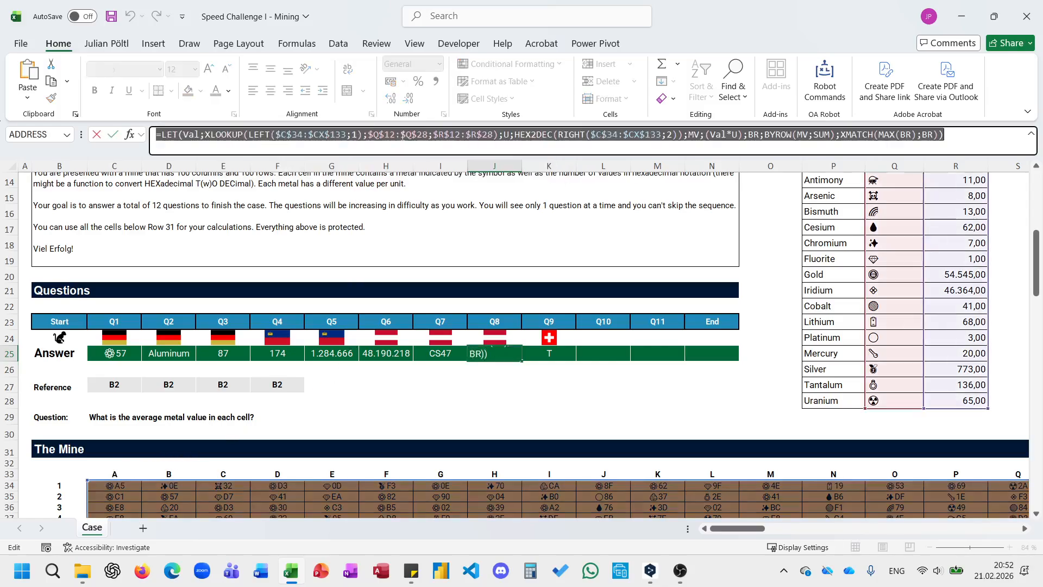
pyautogui.press('Escape')
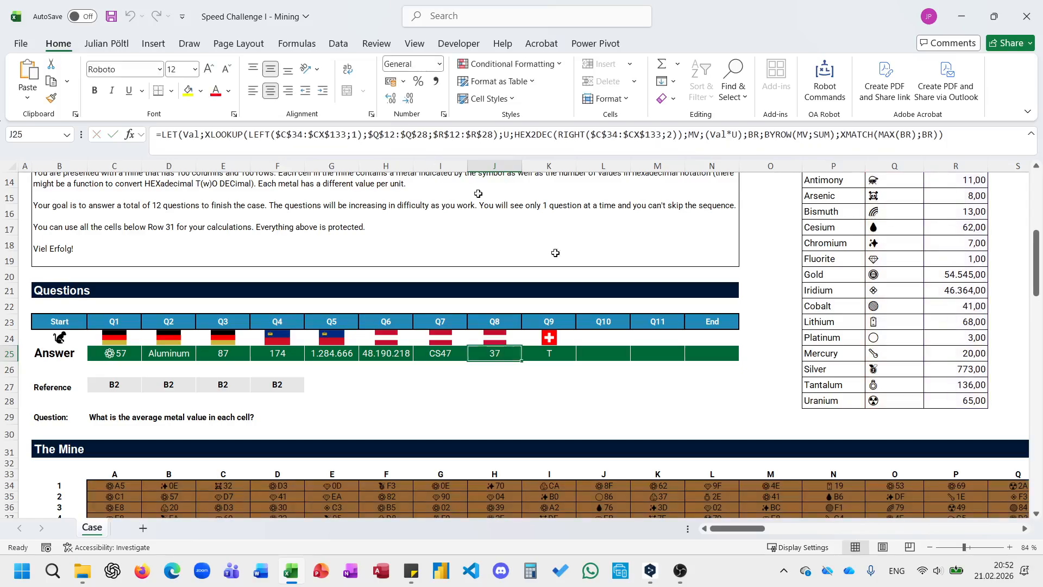
pyautogui.click(622, 354)
pyautogui.click(424, 135)
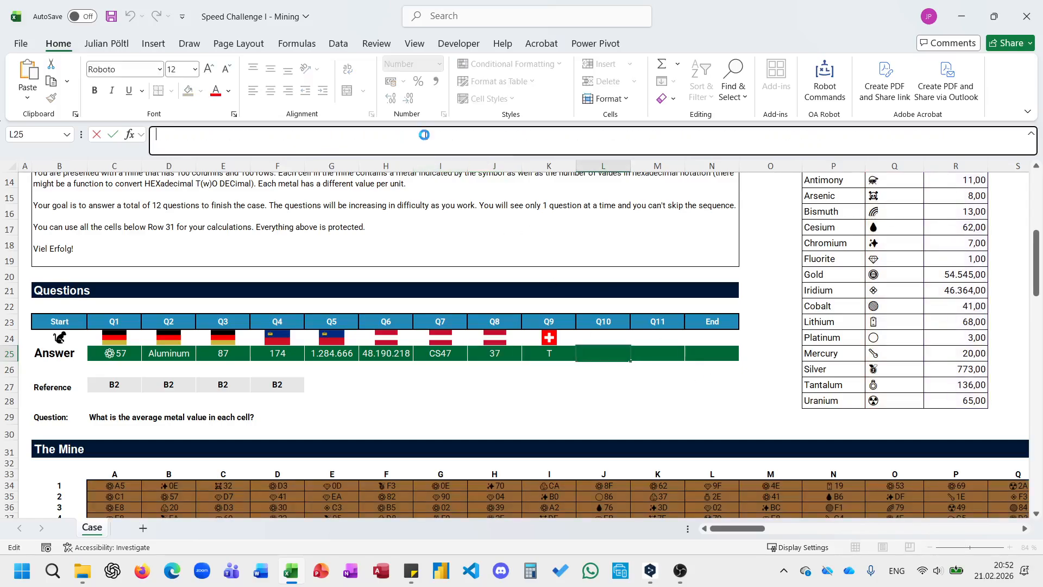
pyautogui.hotkey('ctrl', 'v')
# Replace the BR definition and XMATCH in the Q10 formula with AVERAGE(MV) and enter it.
pyautogui.moveTo(744, 135); pyautogui.dragTo(947, 141)
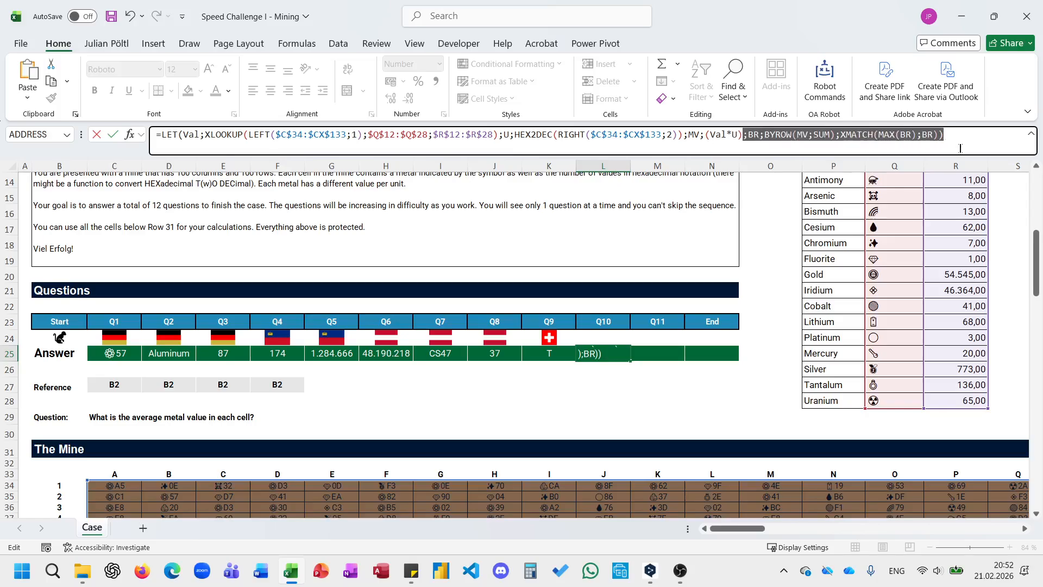
pyautogui.write(';av')
pyautogui.press('Down')
pyautogui.press('Down')
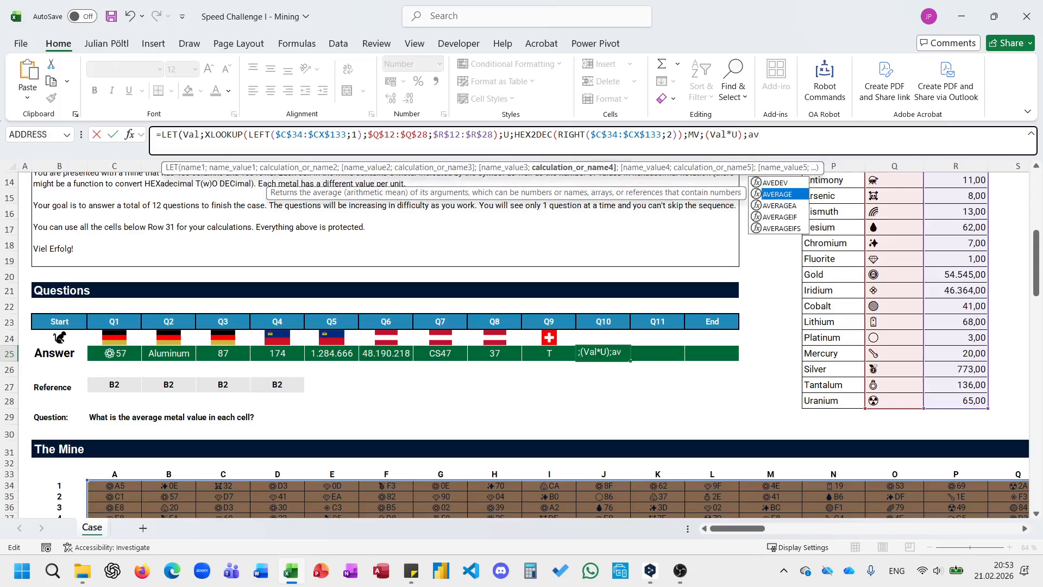
pyautogui.press('Up')
pyautogui.press('Tab')
pyautogui.write('MV)')
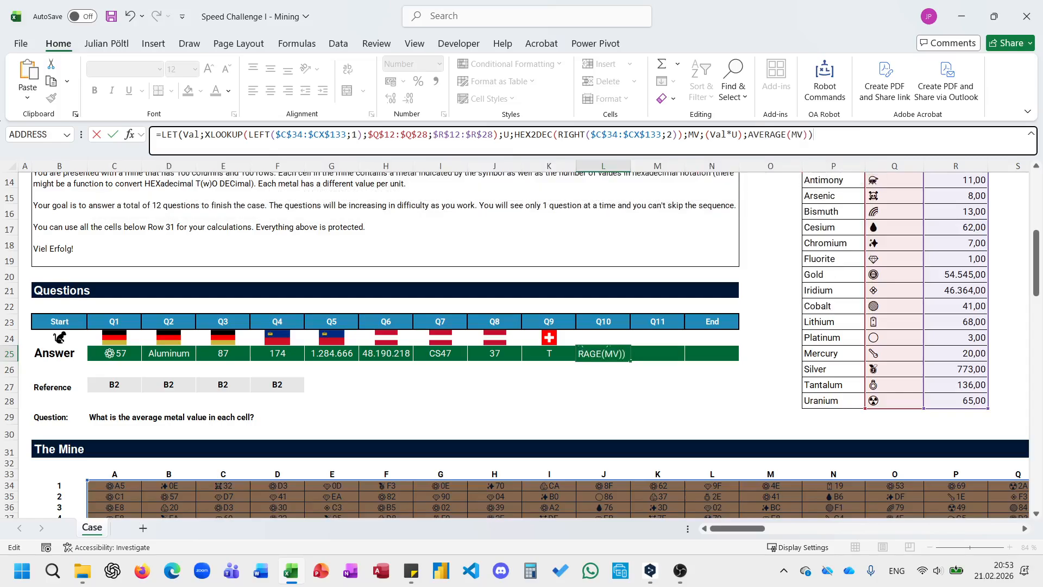
pyautogui.press('Return')
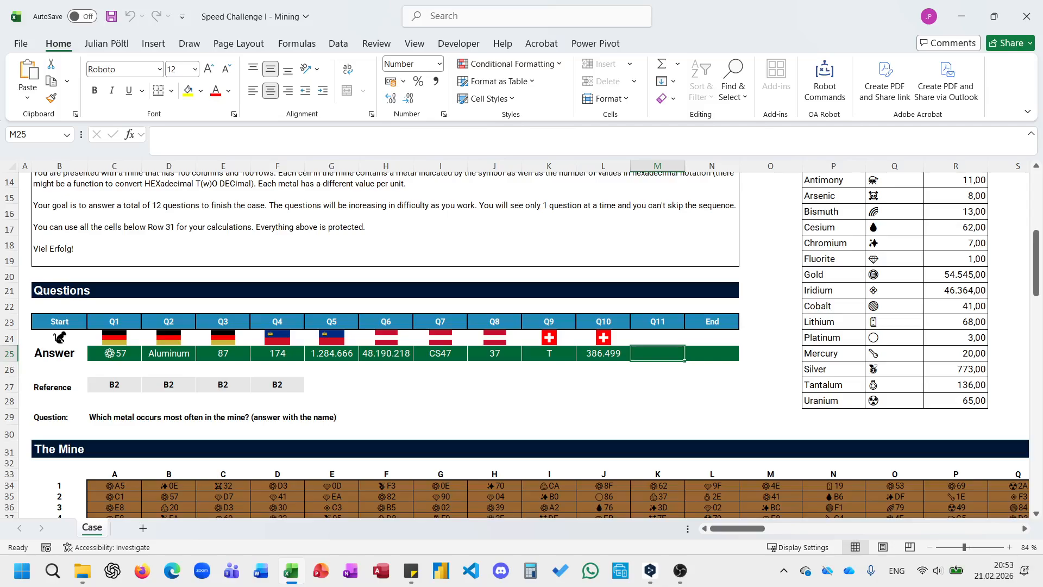
# Copy the Q10 formula text from L25 into the Q11 answer cell M25.
pyautogui.press('Left')
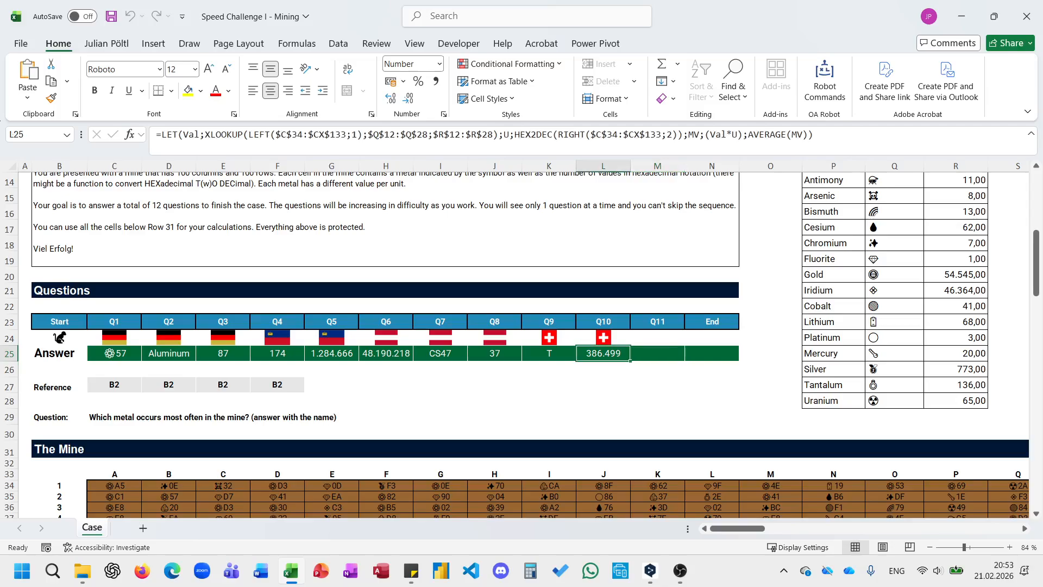
pyautogui.tripleClick(792, 145)
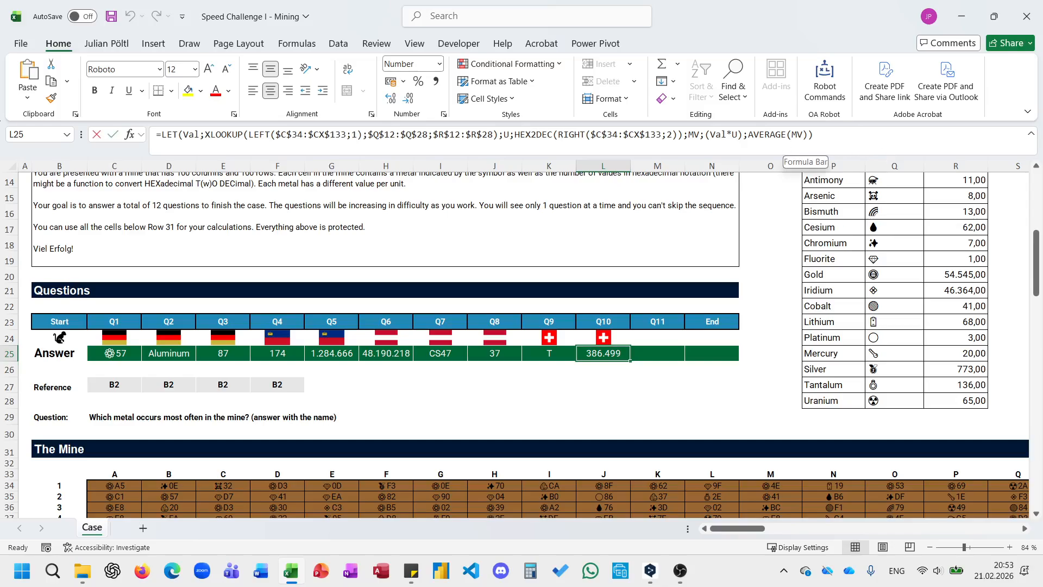
pyautogui.press('Escape')
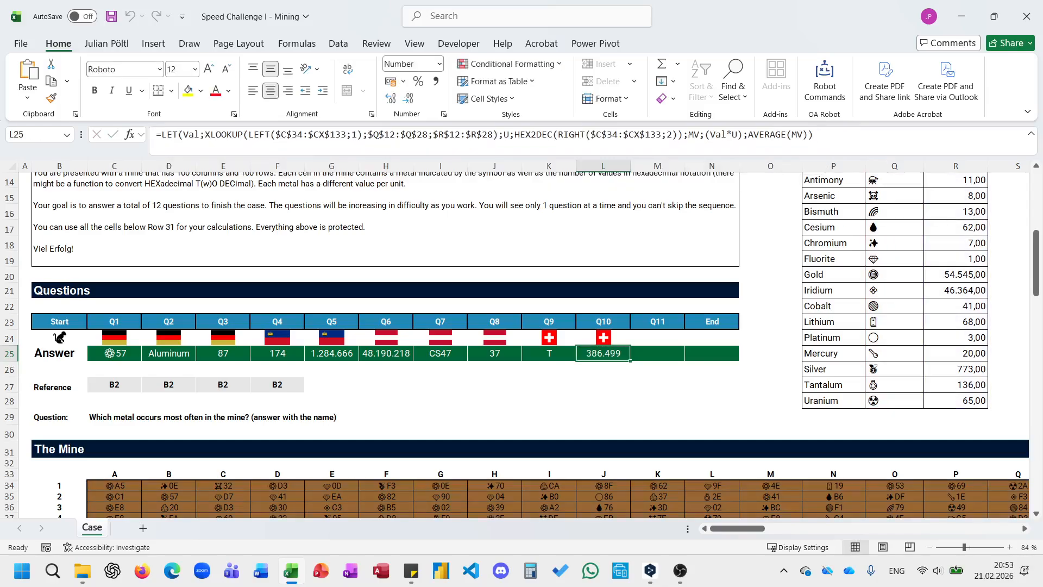
pyautogui.click(680, 354)
pyautogui.click(661, 144)
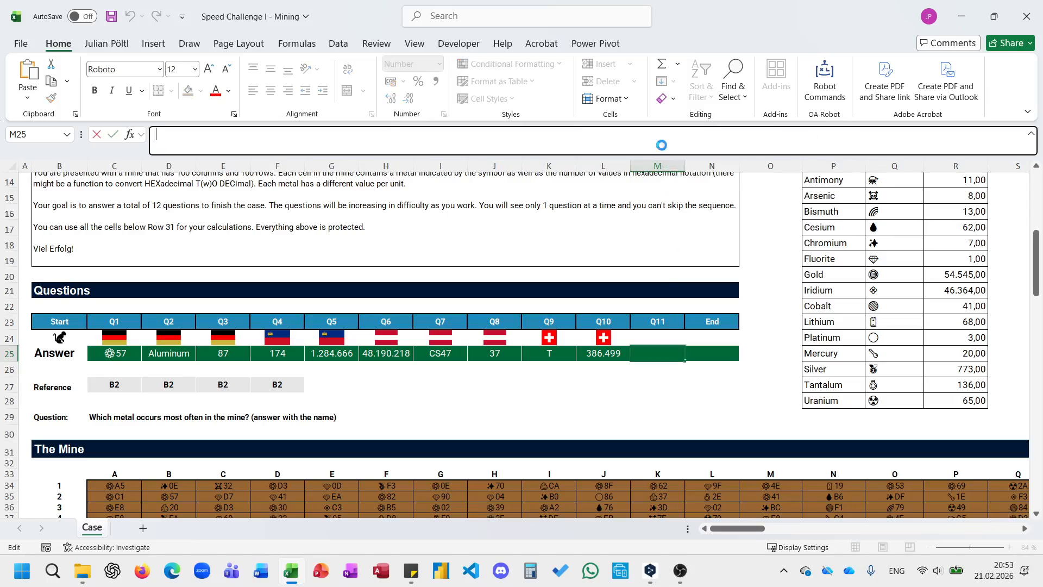
pyautogui.hotkey('ctrl', 'v')
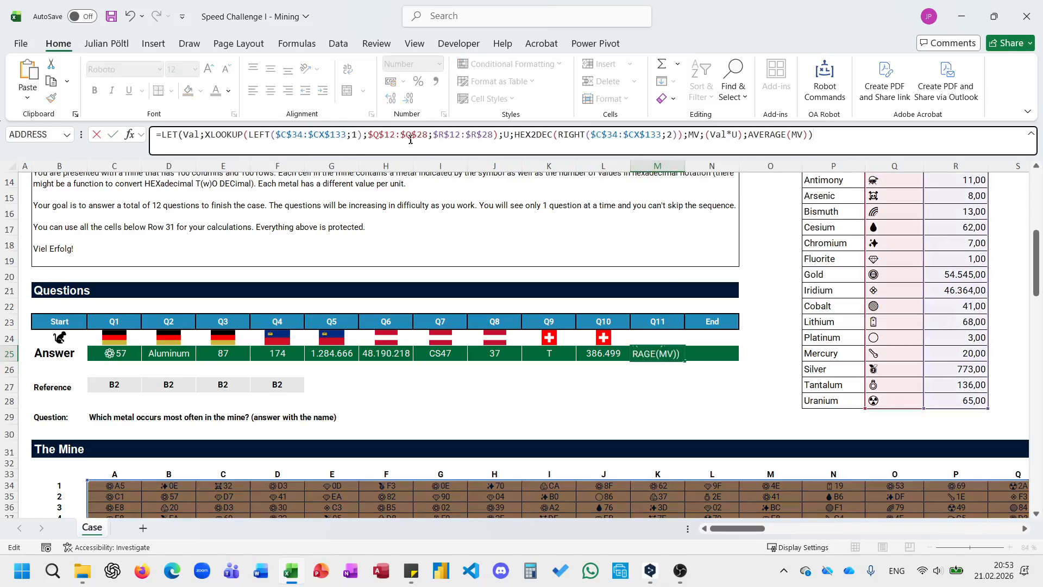
# Change the return array of the Q11 formula's XLOOKUP to the metal names in $P$12:$P$28.
pyautogui.moveTo(433, 135); pyautogui.dragTo(493, 135)
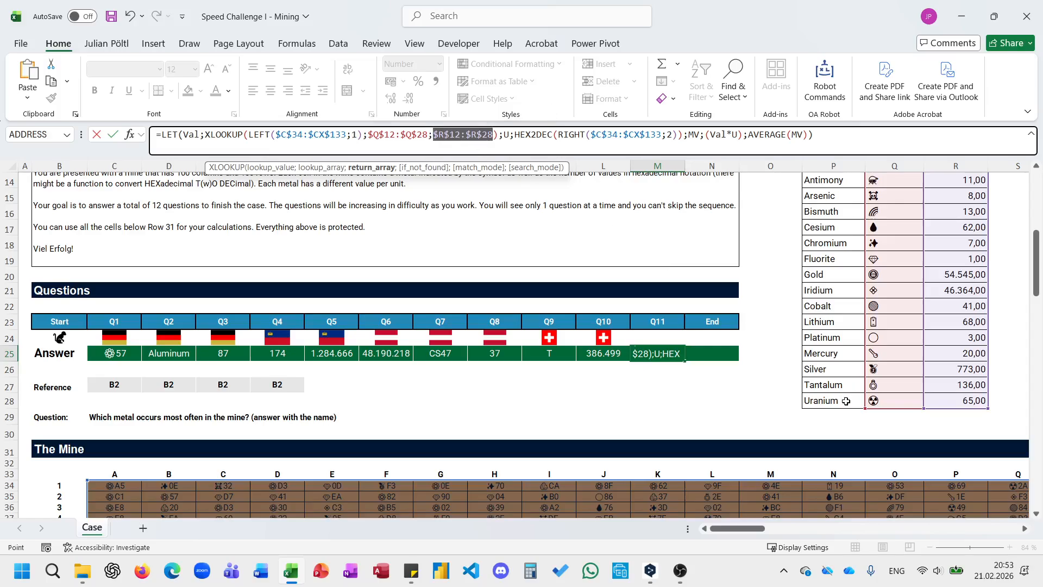
pyautogui.click(847, 401)
pyautogui.hotkey('ctrl', 'shift', 'Up')
pyautogui.hotkey('shift', 'Down')
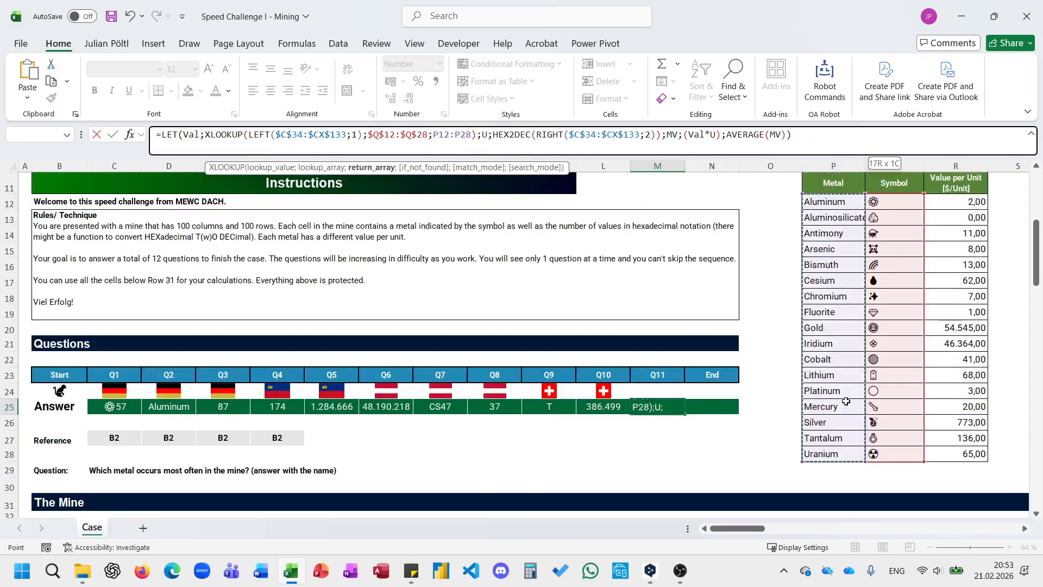
pyautogui.press('F4')
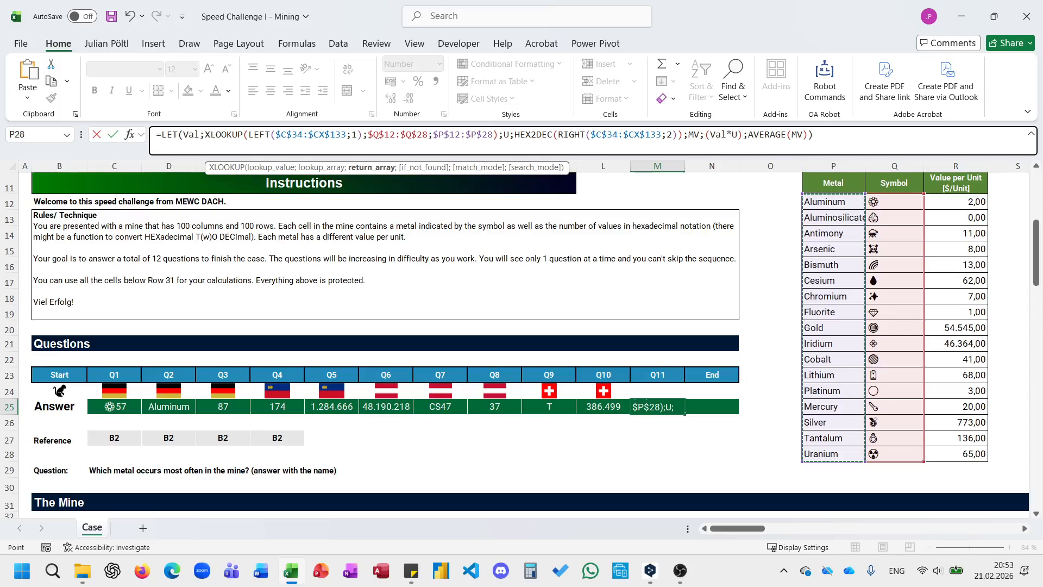
# Replace everything after the XLOOKUP in the Q11 formula with a GROUPBY that uses TOCOL(Val) as its row fields.
pyautogui.moveTo(813, 135); pyautogui.dragTo(509, 142)
pyautogui.hotkey('shift', 'Left')
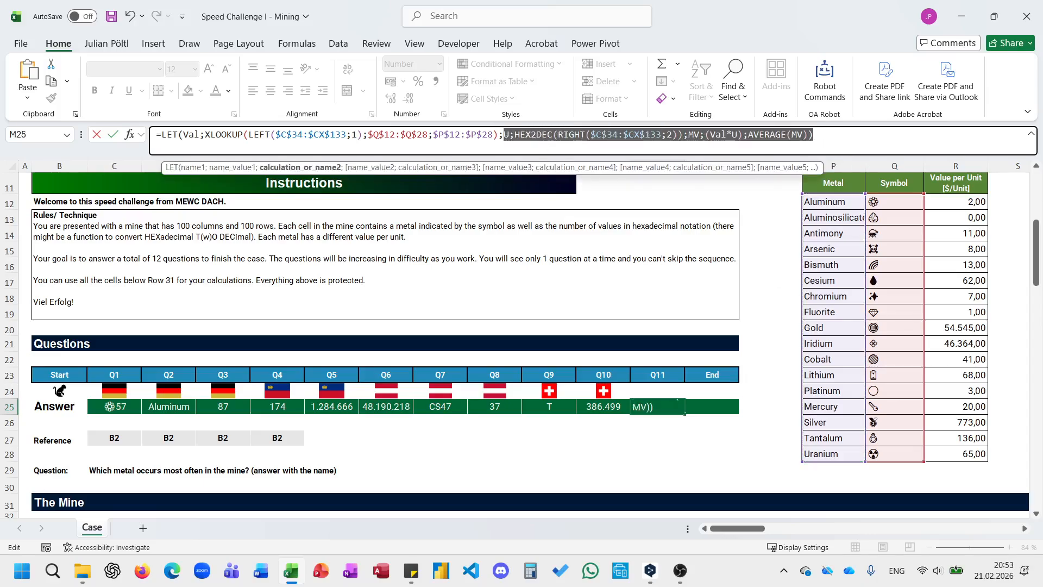
pyautogui.write('gro')
pyautogui.press('Tab')
pyautogui.write('to')
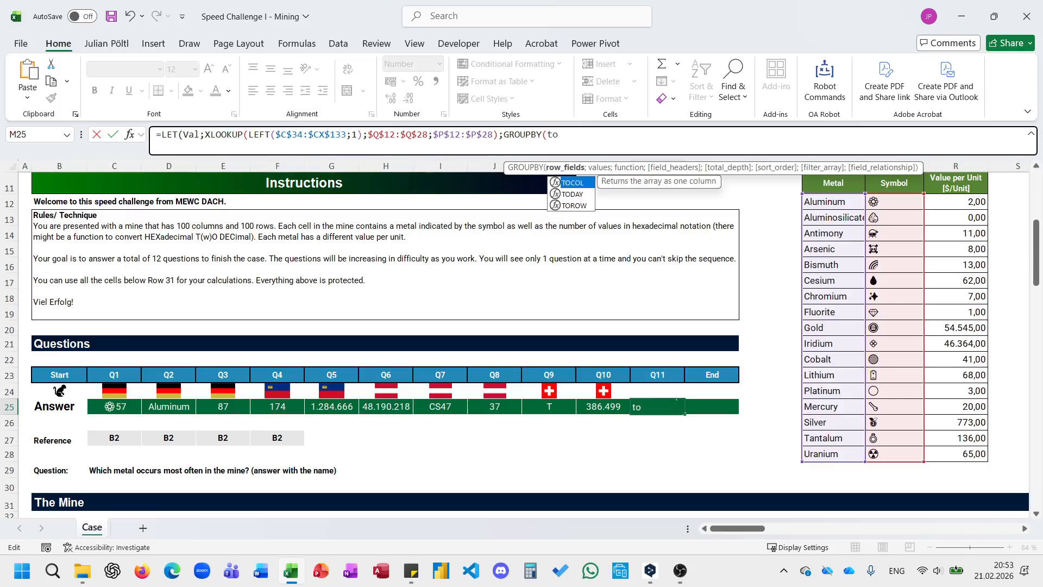
pyautogui.press('Tab')
pyautogui.write('Val;')
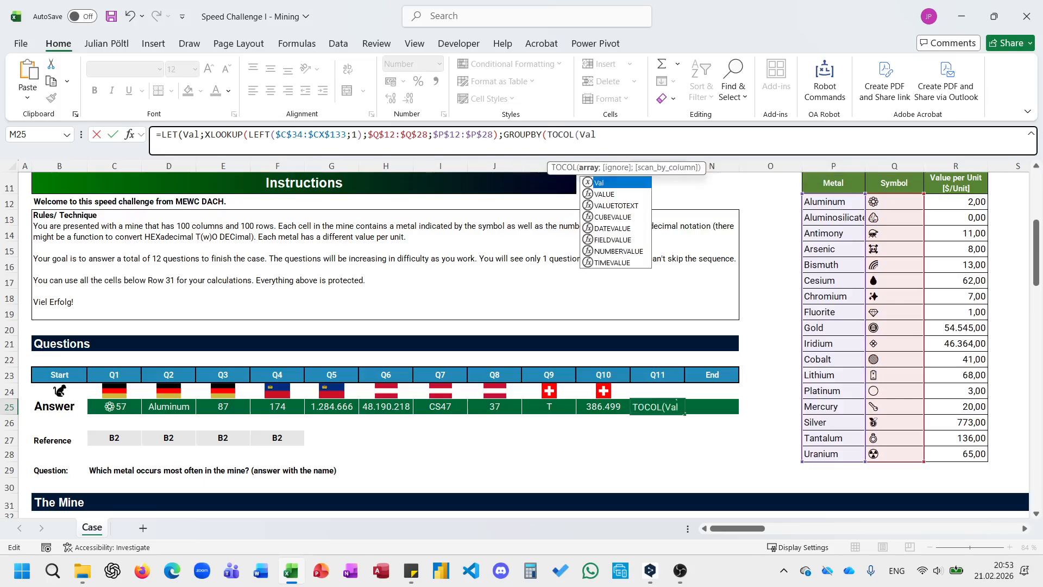
pyautogui.press('BackSpace')
pyautogui.write(');')
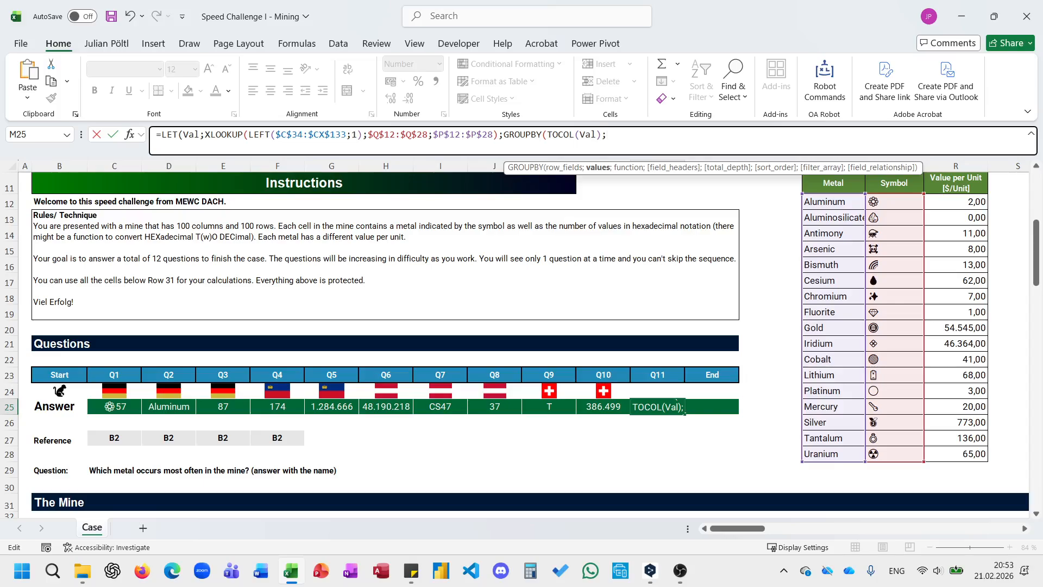
pyautogui.write('to')
# Add TOCOL(Val) as the GROUPBY values and COUNTA as its function, leaving the headers and total depth arguments empty.
pyautogui.press('Tab')
pyautogui.write('V')
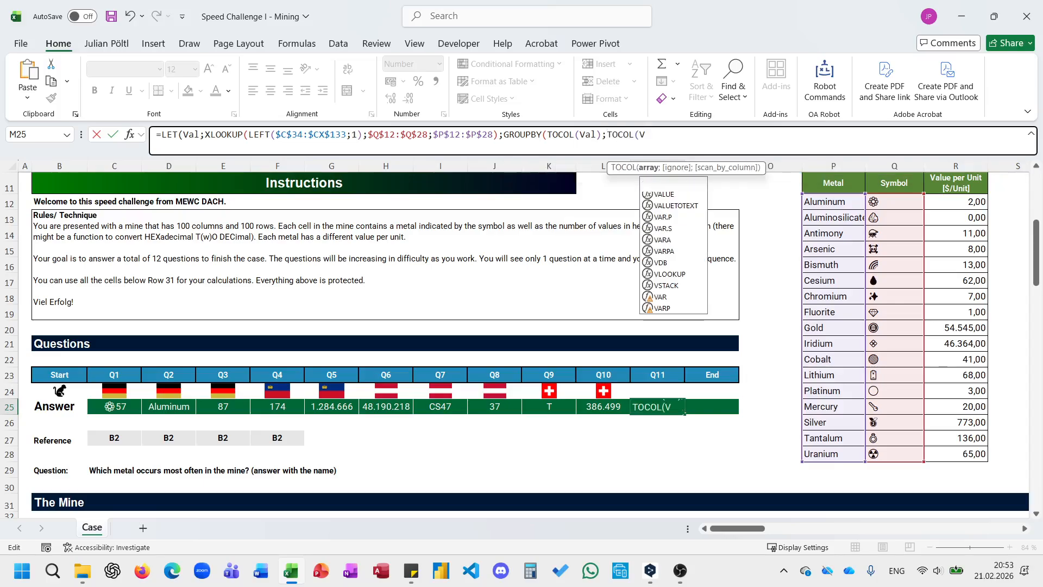
pyautogui.write('al);co')
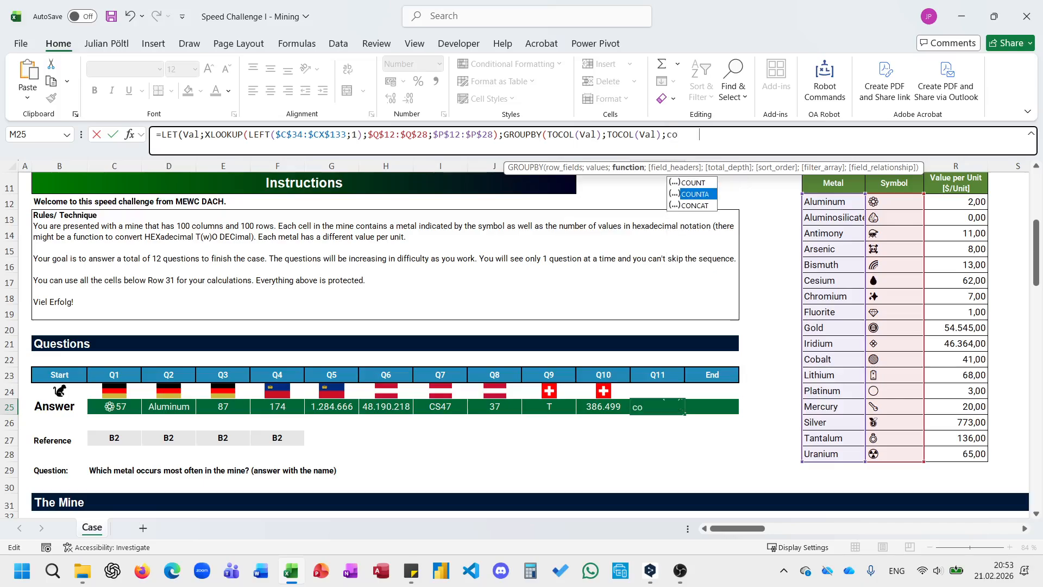
pyautogui.press('Tab')
pyautogui.write(';;;')
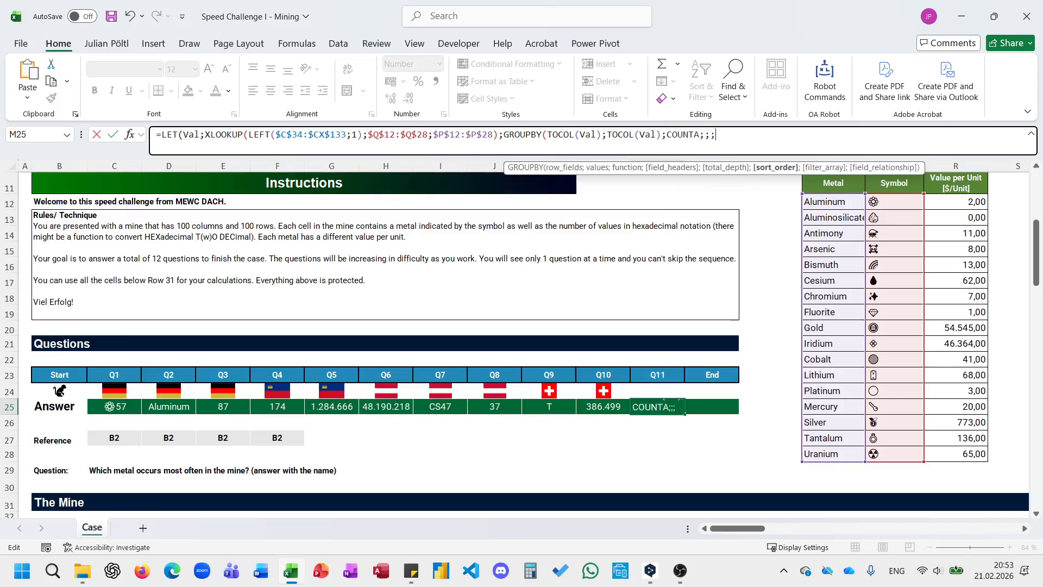
pyautogui.write('-2)')
# Finish the GROUPBY with sort order -2, prefix it with @ and enter the Q11 formula.
pyautogui.click(502, 135)
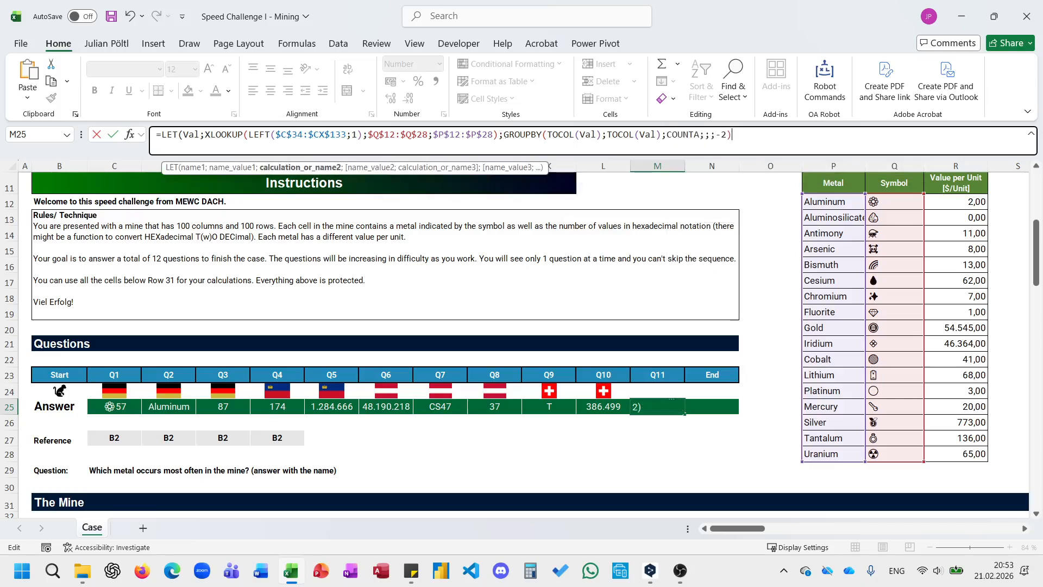
pyautogui.write('@')
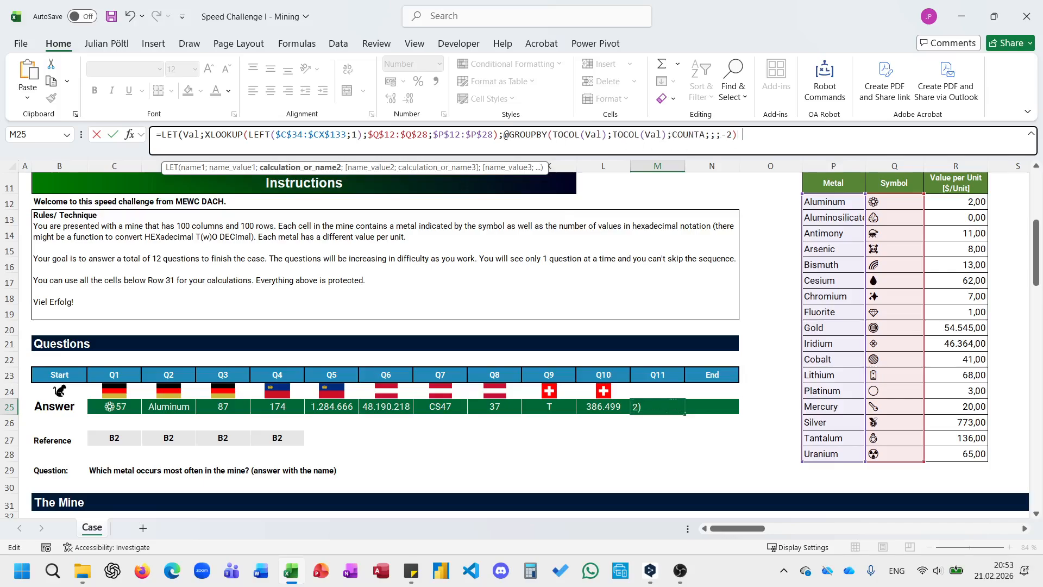
pyautogui.press('Tab')
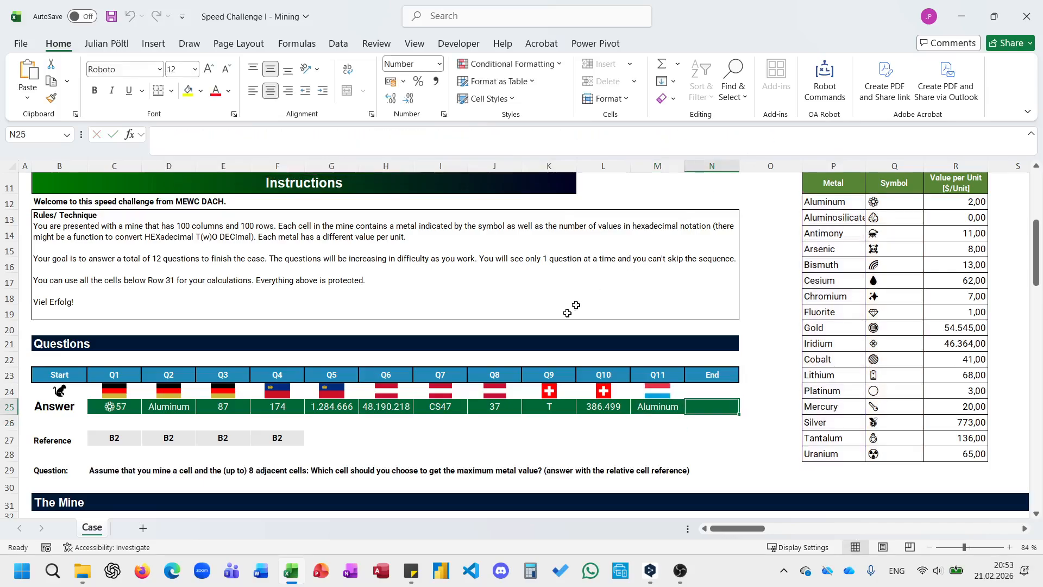
# Highlight mine cell F41 together with its eight adjacent cells in E40:G42 to examine the final question's neighbour rule.
pyautogui.scroll(-1, 557, 322)
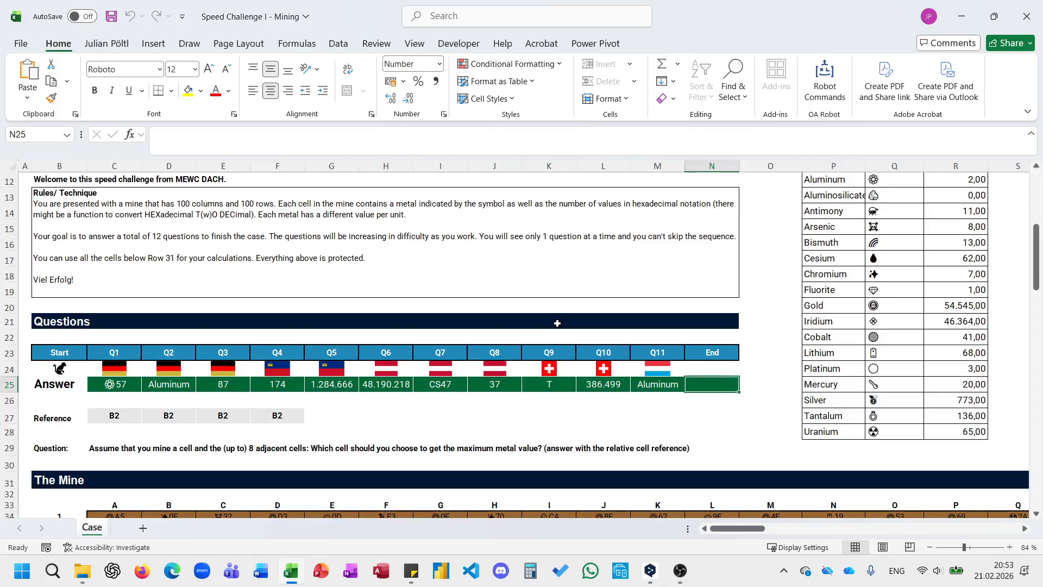
pyautogui.scroll(-6, 556, 324)
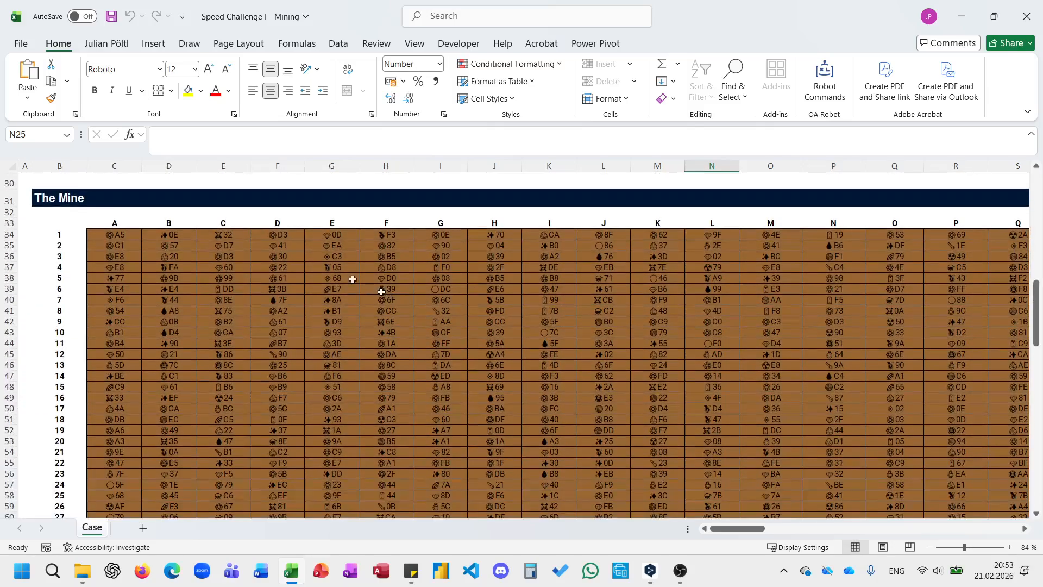
pyautogui.click(292, 310)
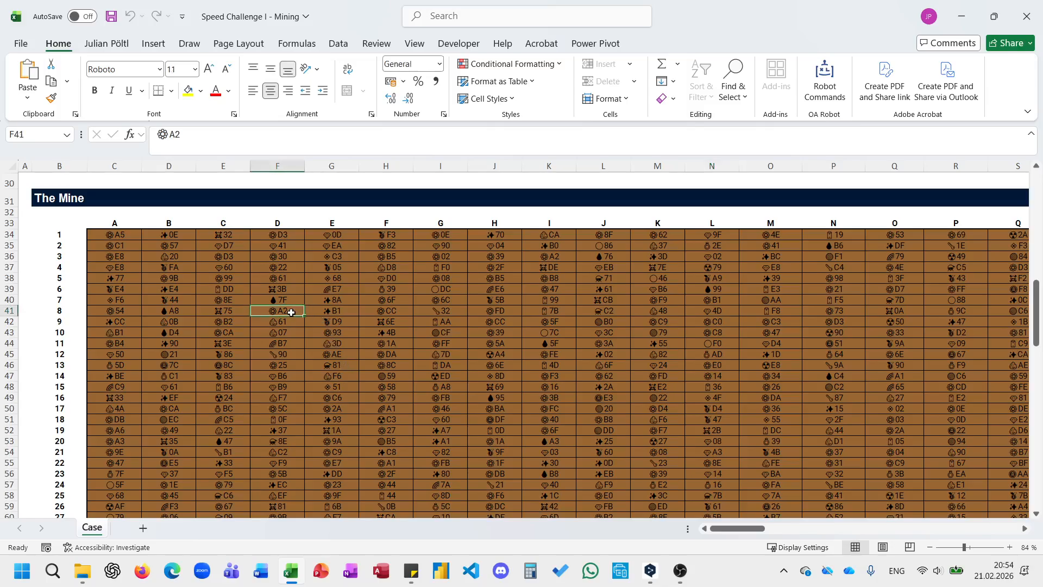
pyautogui.moveTo(254, 298); pyautogui.dragTo(331, 300)
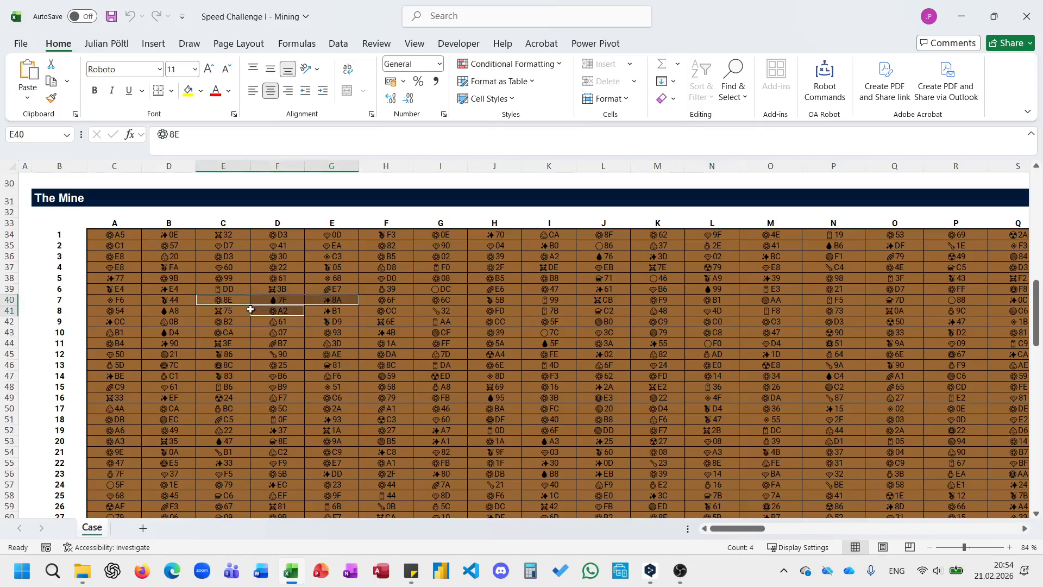
pyautogui.keyDown('ctrl'); pyautogui.click(239, 313); pyautogui.keyUp('ctrl')
pyautogui.moveTo(240, 313); pyautogui.dragTo(320, 324)
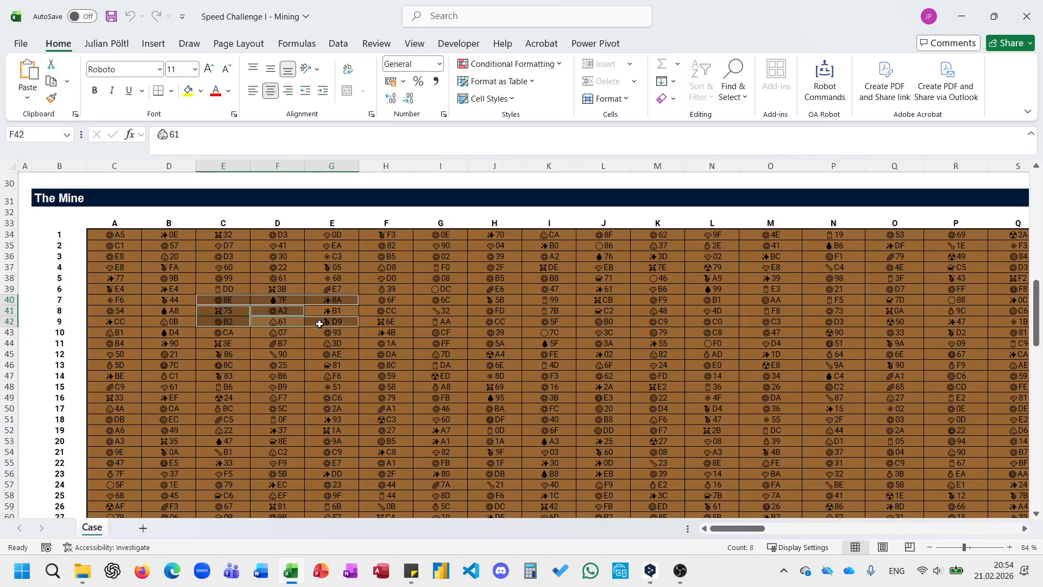
pyautogui.keyDown('ctrl'); pyautogui.click(325, 310); pyautogui.keyUp('ctrl')
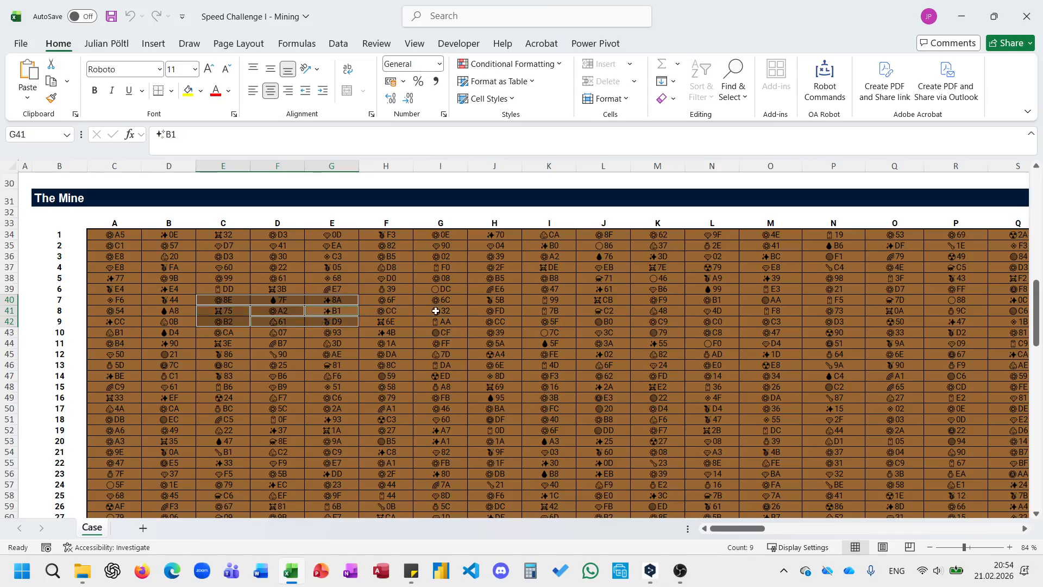
# Highlight the mine's corner cell C34 and its adjacent cells C35, D35 and D34 to examine the edge case.
pyautogui.scroll(1, 436, 310)
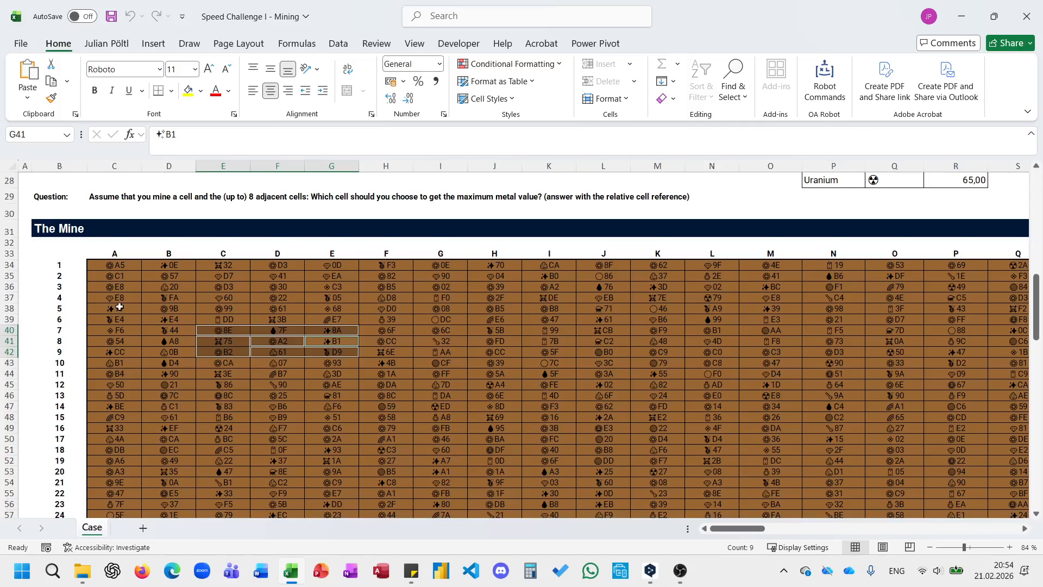
pyautogui.click(117, 265)
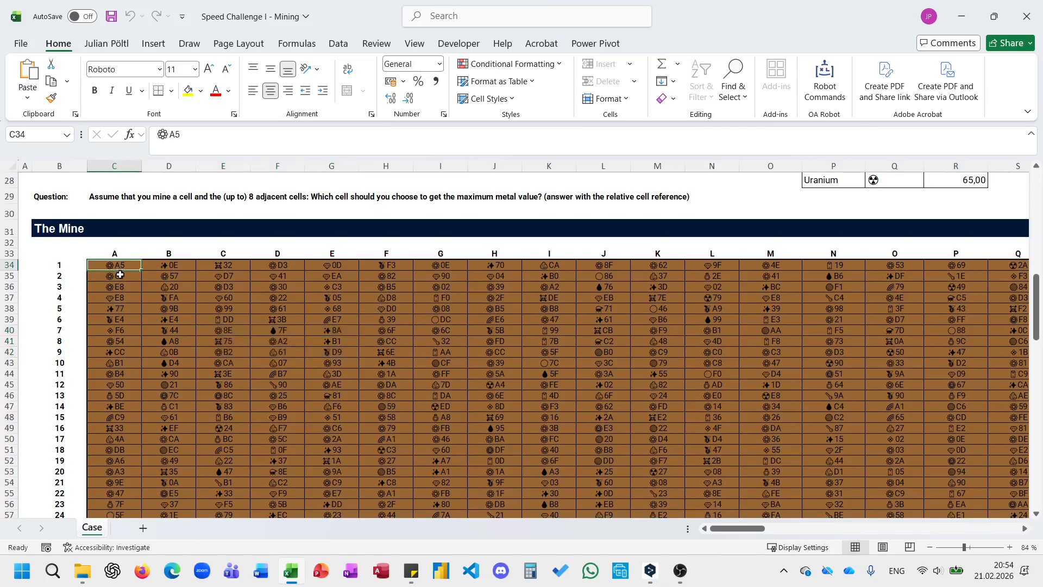
pyautogui.keyDown('ctrl'); pyautogui.click(120, 275); pyautogui.keyUp('ctrl')
pyautogui.keyDown('ctrl'); pyautogui.click(152, 276); pyautogui.keyUp('ctrl')
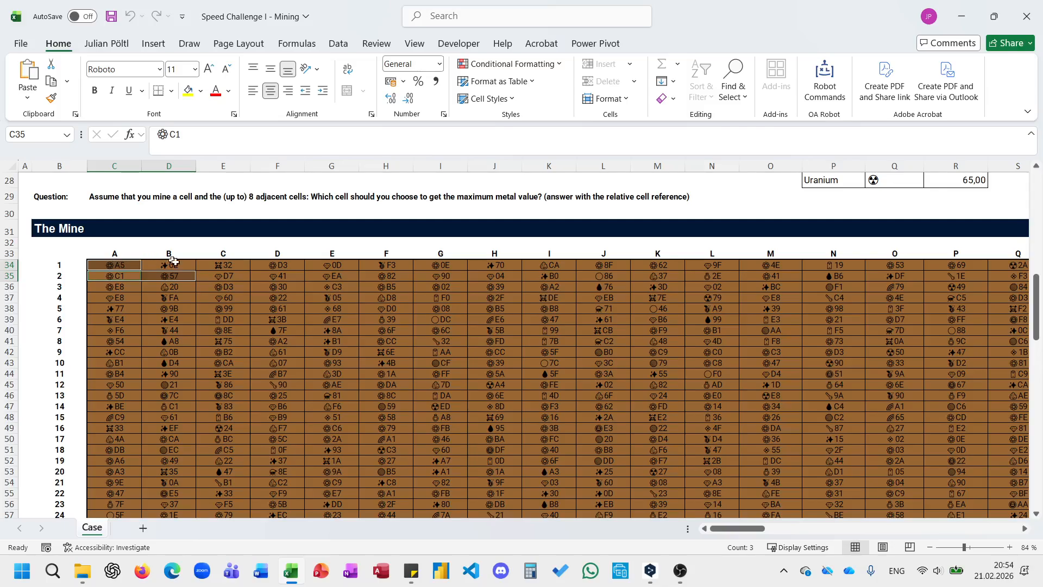
pyautogui.keyDown('ctrl'); pyautogui.click(171, 264); pyautogui.keyUp('ctrl')
# Select the mine's whole column header row from A to CV to check its extent, and return to N25.
pyautogui.scroll(3, 318, 334)
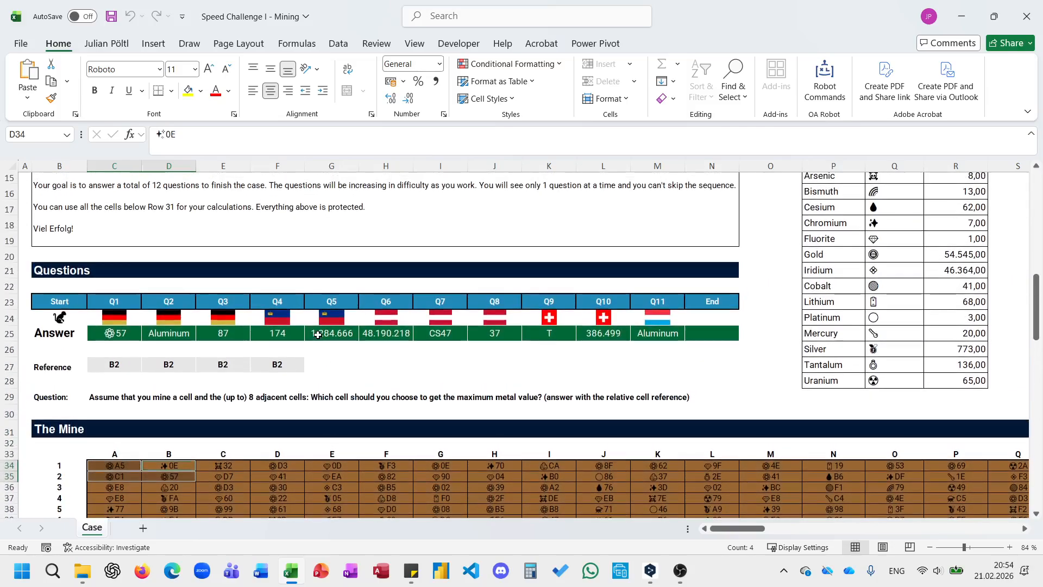
pyautogui.keyDown('ctrl'); pyautogui.scroll(-1, 317, 335); pyautogui.keyUp('ctrl')
pyautogui.click(627, 330)
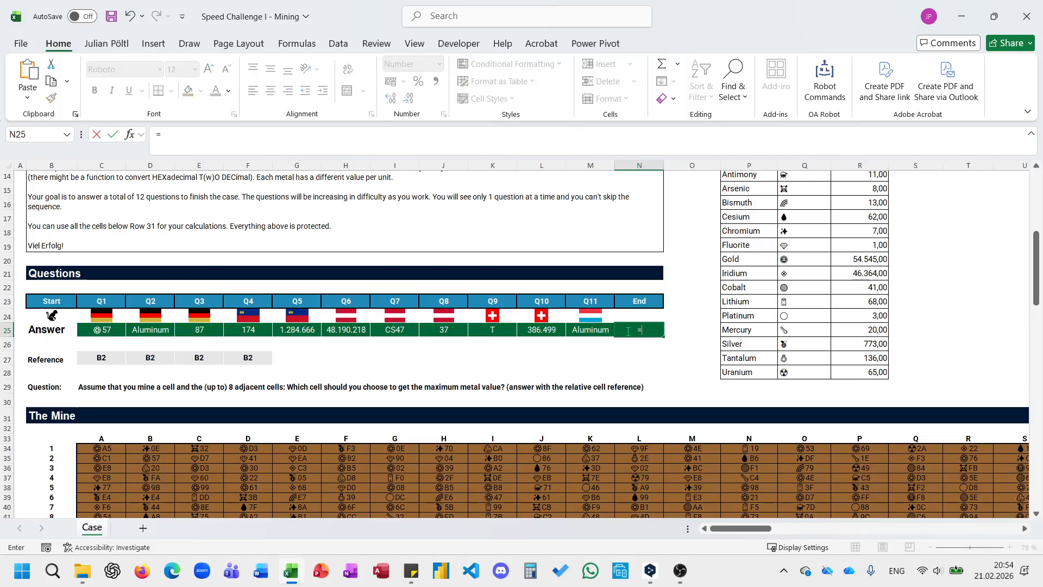
pyautogui.click(100, 437)
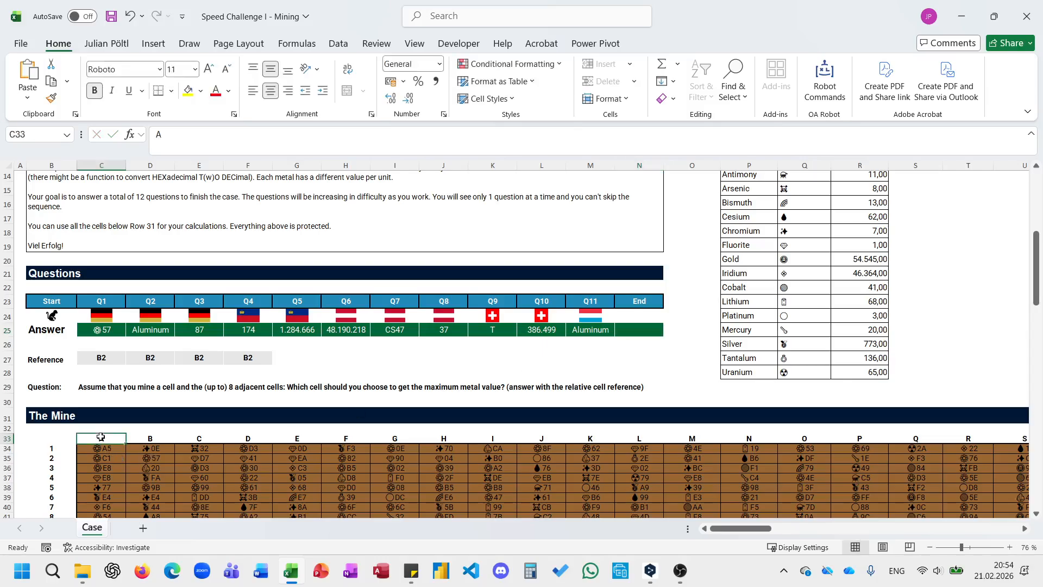
pyautogui.hotkey('ctrl', 'Right')
pyautogui.hotkey('ctrl', 'shift', 'Left')
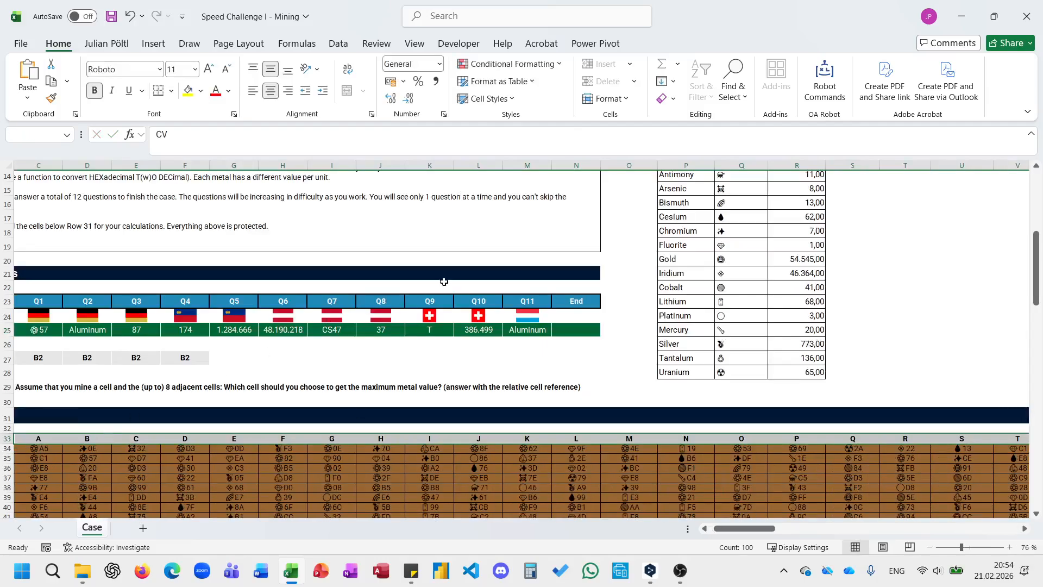
pyautogui.click(559, 332)
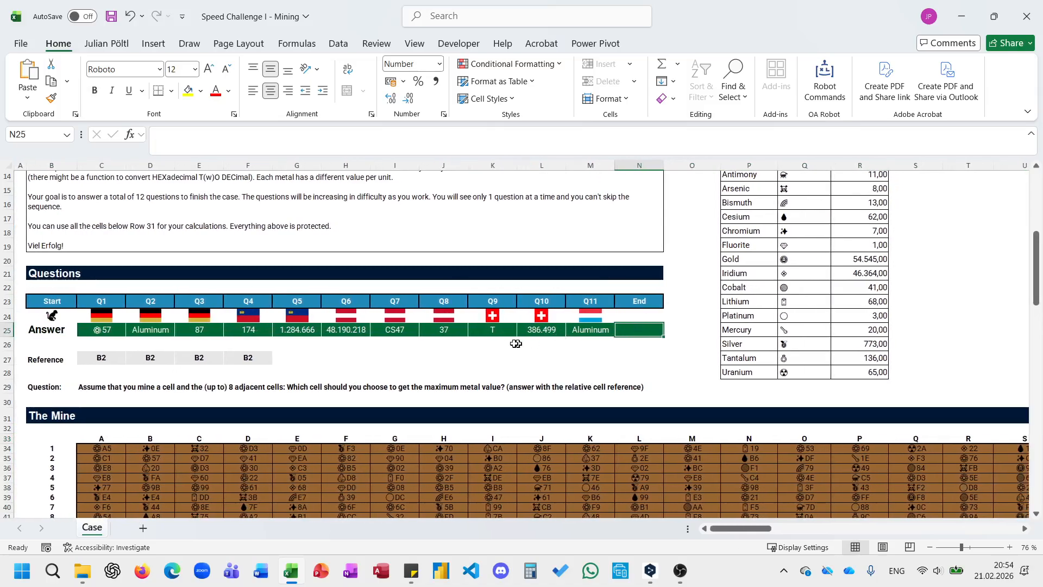
# Copy the Q10 formula text from L25 into the final answer cell N25.
pyautogui.click(506, 331)
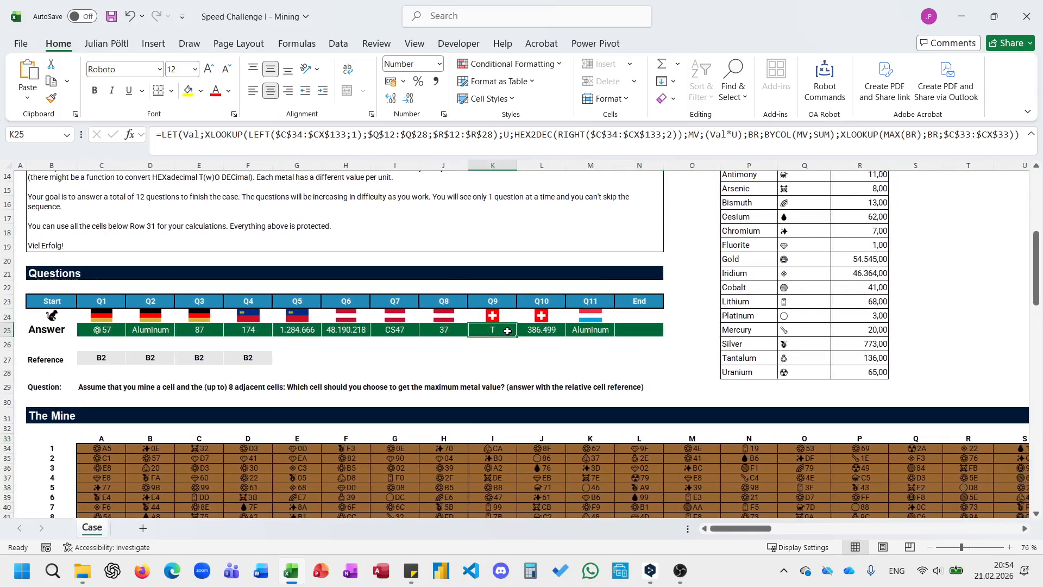
pyautogui.click(537, 330)
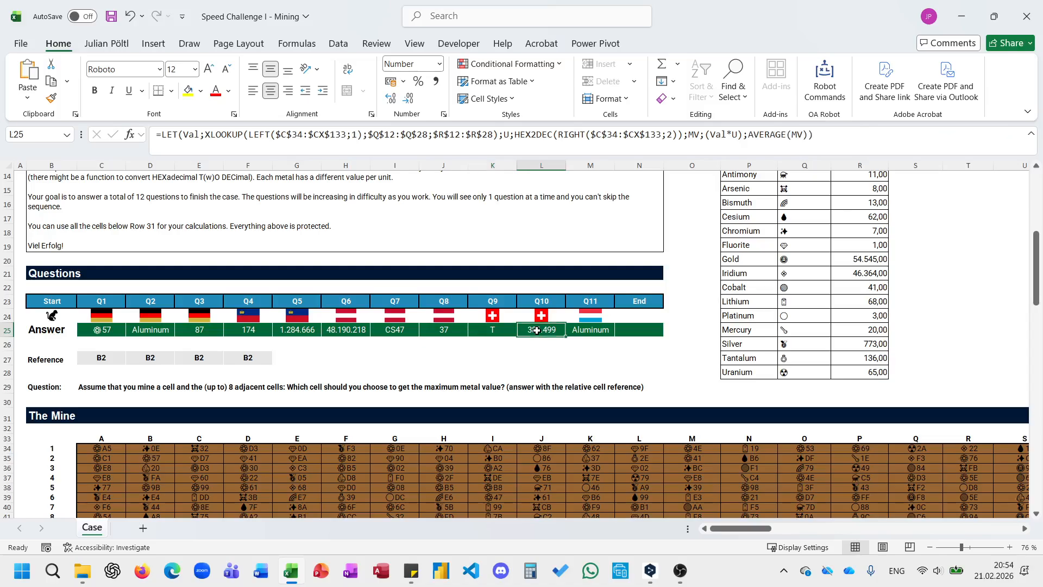
pyautogui.tripleClick(605, 135)
pyautogui.hotkey('ctrl', 'c')
pyautogui.press('Escape')
pyautogui.click(624, 329)
pyautogui.click(506, 137)
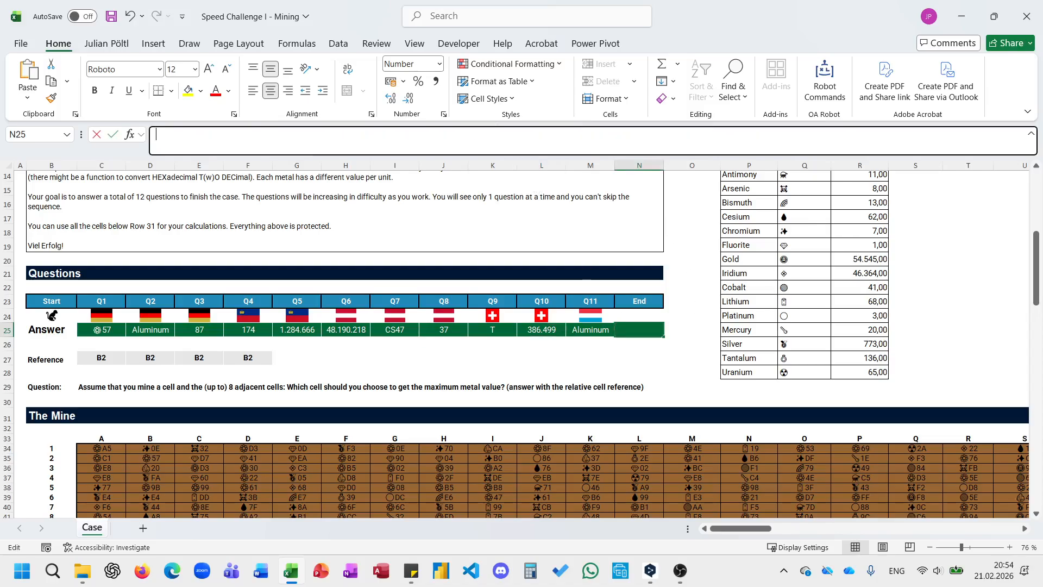
pyautogui.hotkey('ctrl', 'v')
# Replace the closing AVERAGE(MV)) of the N25 formula with TOCOL(SEQUENCE(100)&";"&SEQUENCE(;100) to list all row-column pairs.
pyautogui.moveTo(859, 136); pyautogui.dragTo(749, 134)
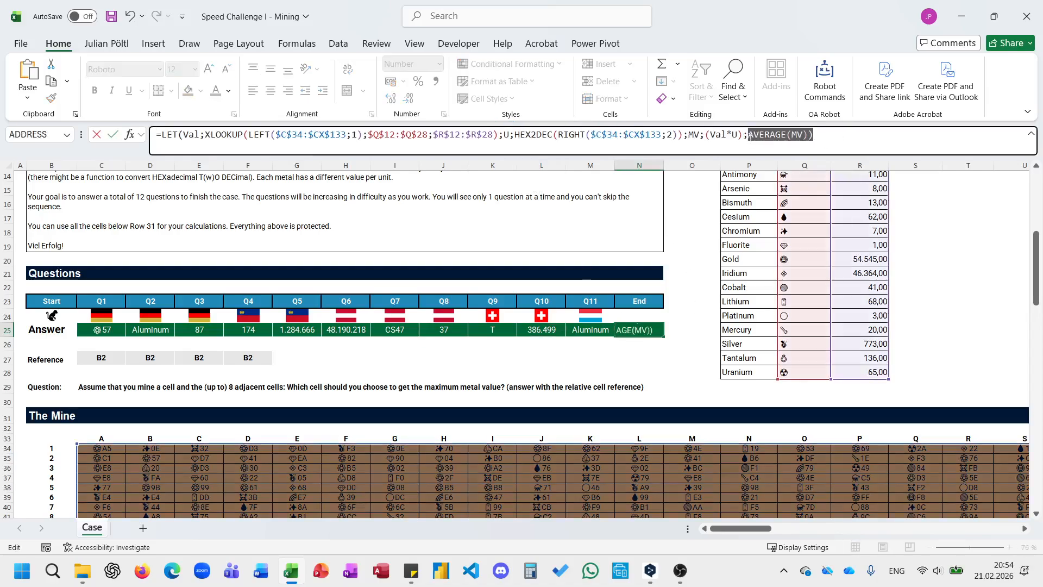
pyautogui.press('BackSpace')
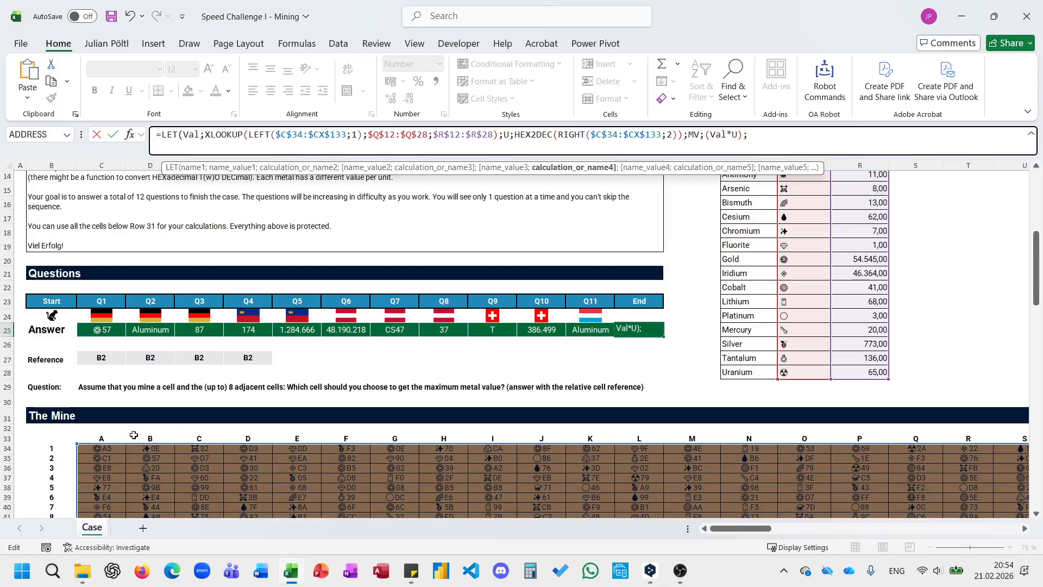
pyautogui.write('TOCOL(')
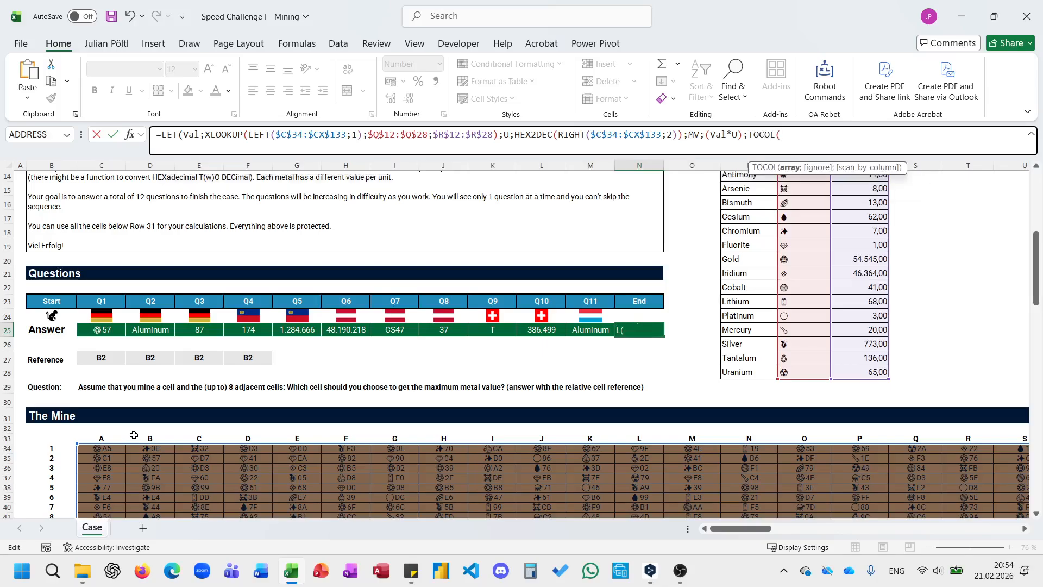
pyautogui.write('SEQUENCE(')
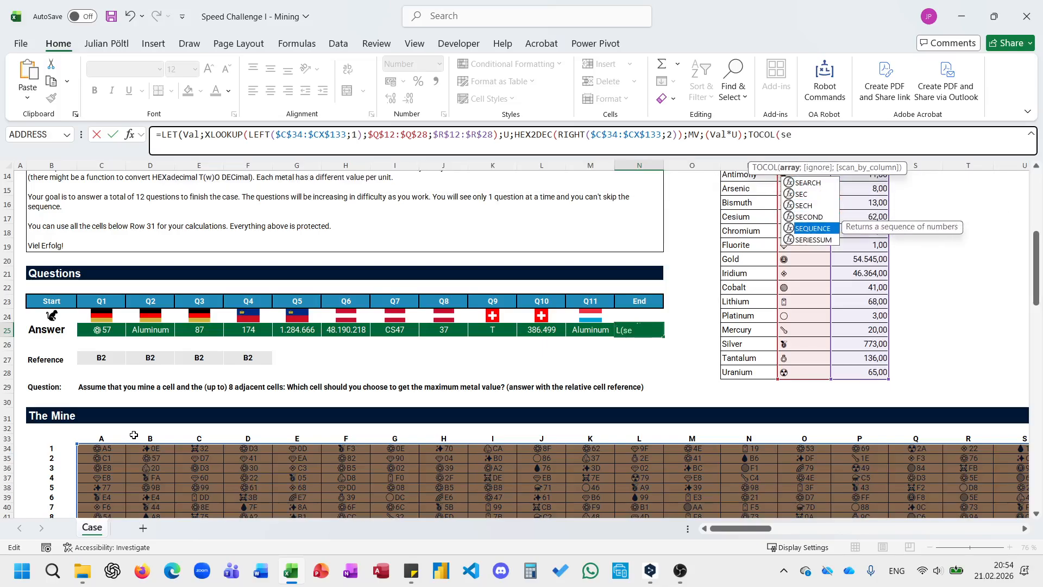
pyautogui.write('100')
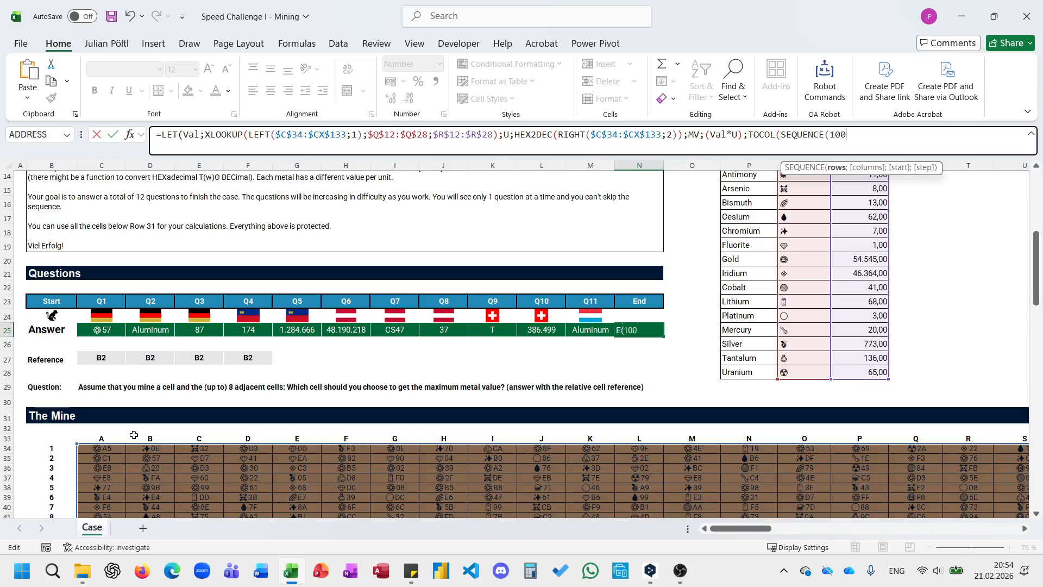
pyautogui.write(')&";')
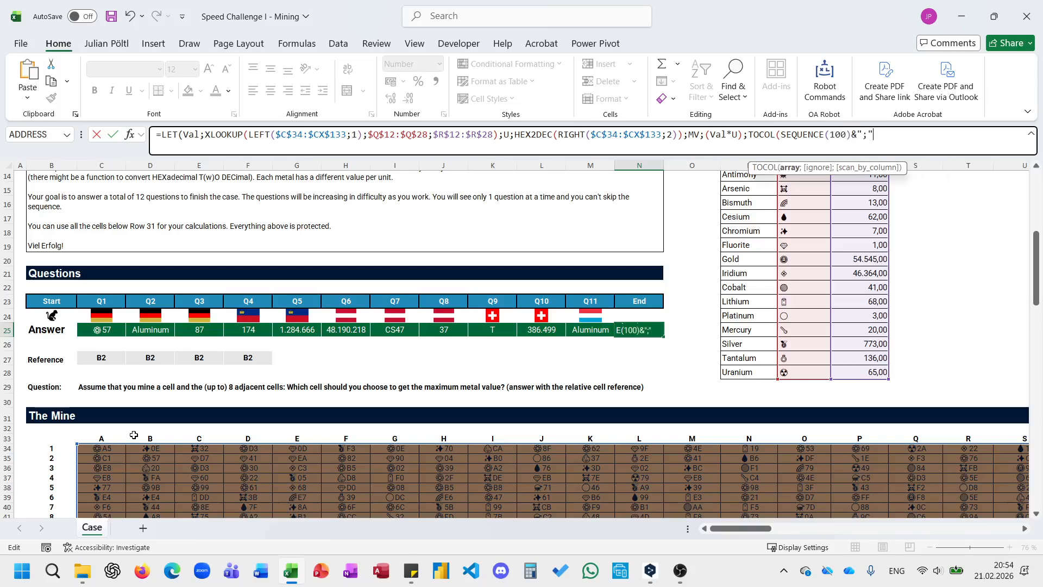
pyautogui.write('"&se')
pyautogui.press('Tab')
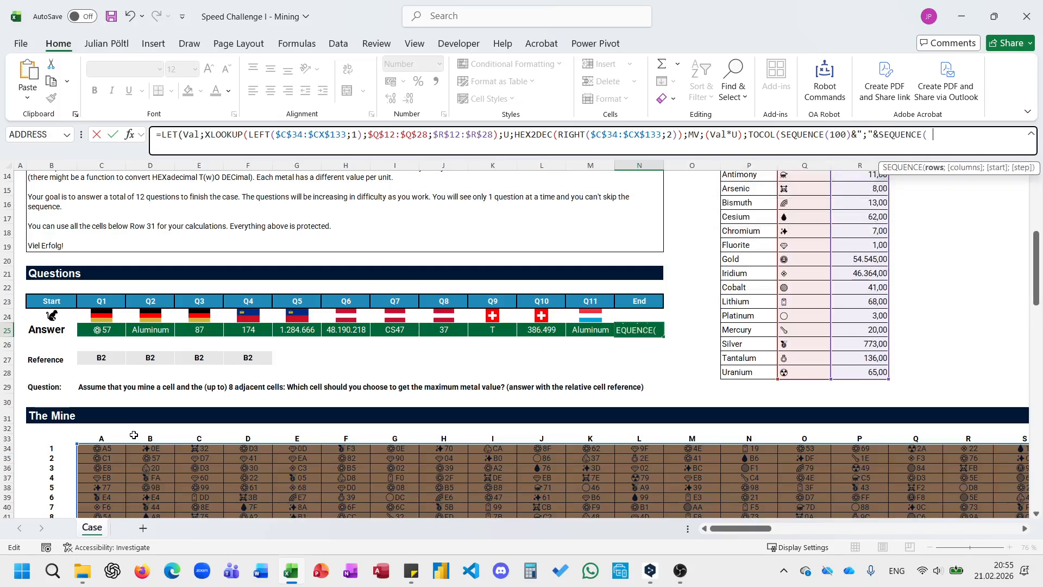
pyautogui.write(';100)')
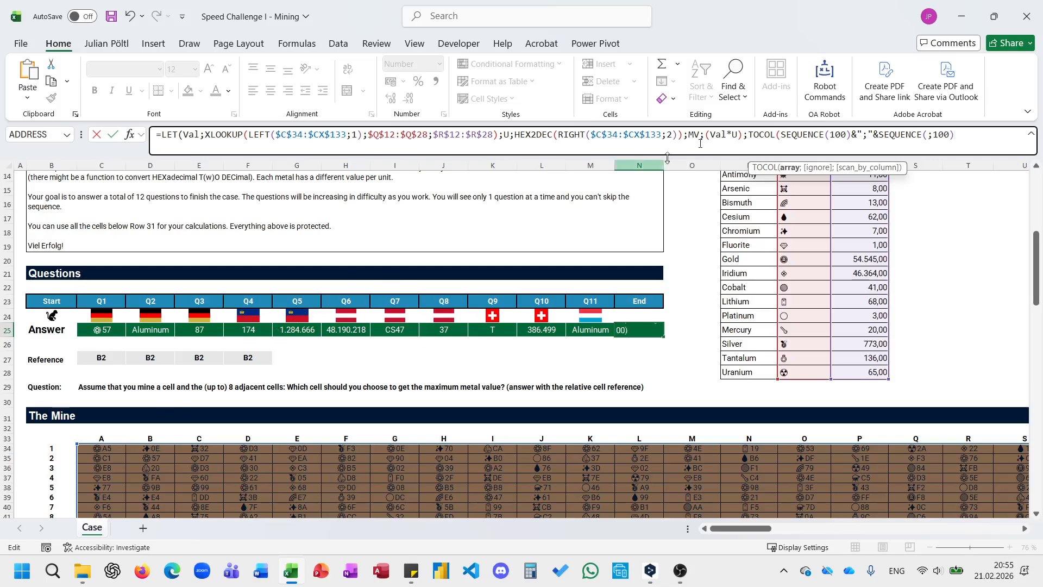
# Assign the TOCOL coordinate list to the LET name AND and close its definition.
pyautogui.click(750, 137)
pyautogui.write('AND;')
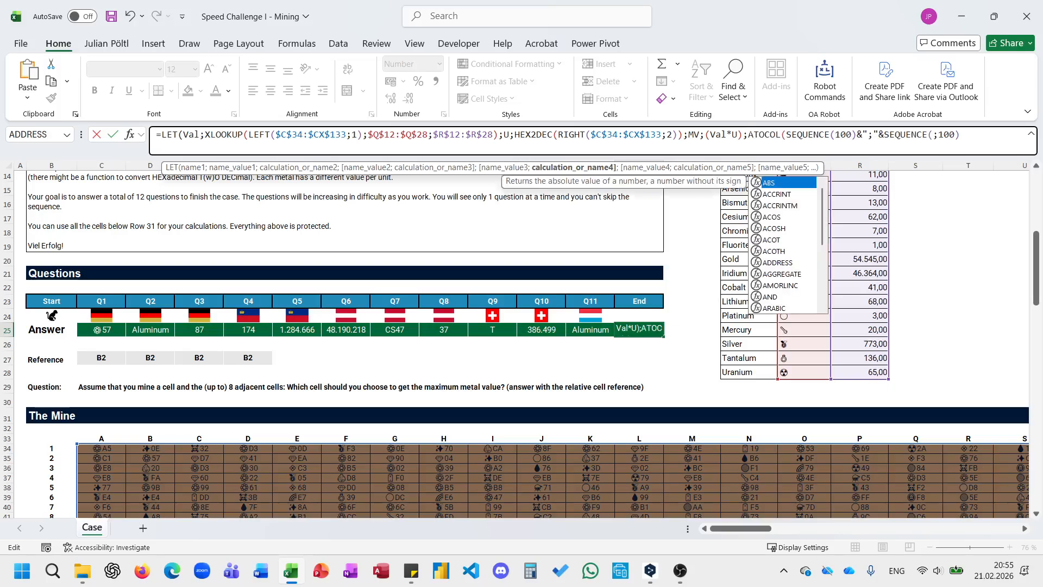
pyautogui.press('End')
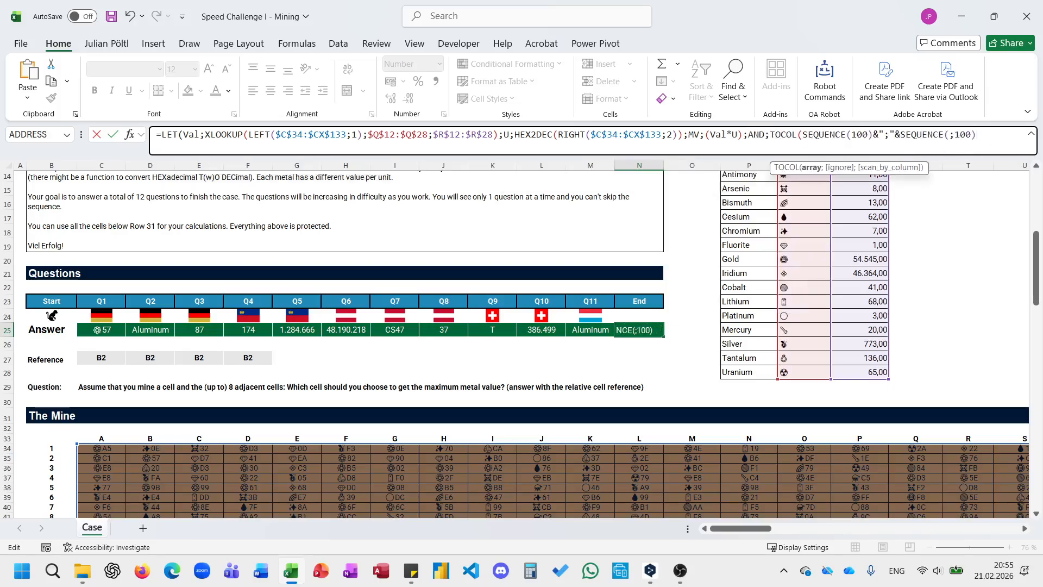
pyautogui.write(');')
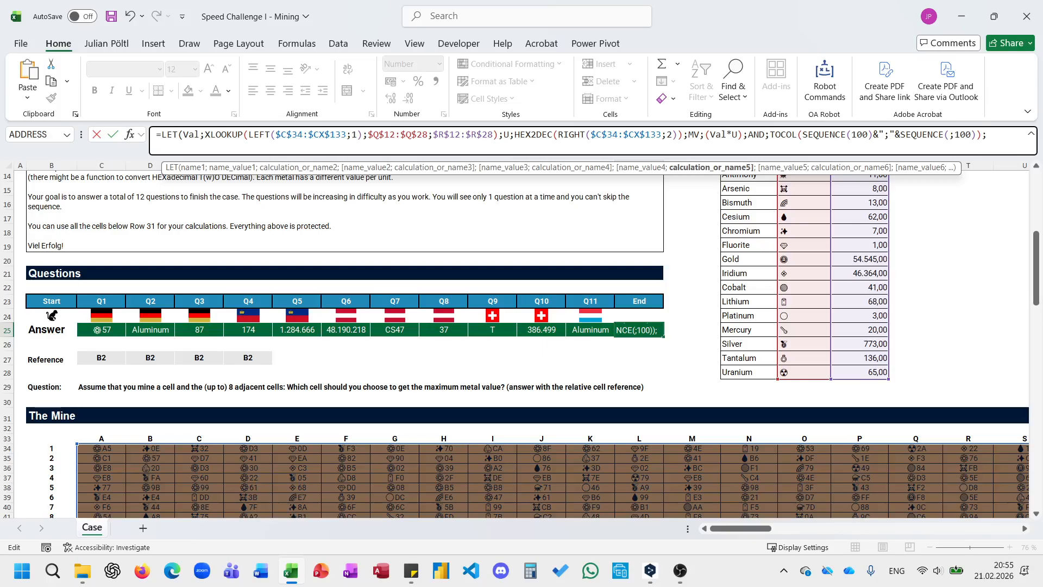
pyautogui.write('R;')
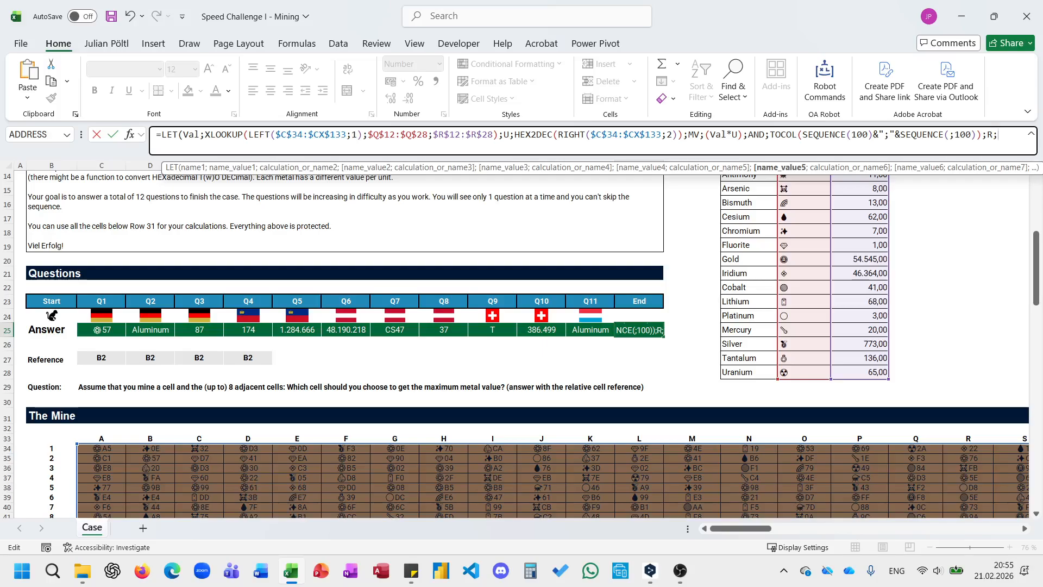
pyautogui.write('text')
# Add the LET name R for the row numbers, using TEXTBEFORE on AND with the delimiter ";".
pyautogui.press('Down')
pyautogui.press('Down')
pyautogui.press('Tab')
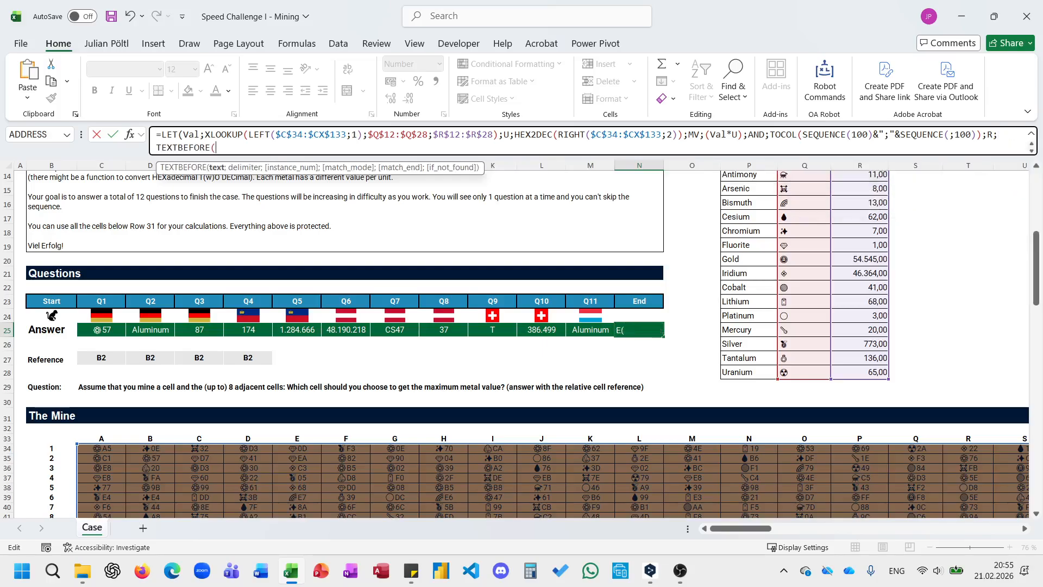
pyautogui.write('AND')
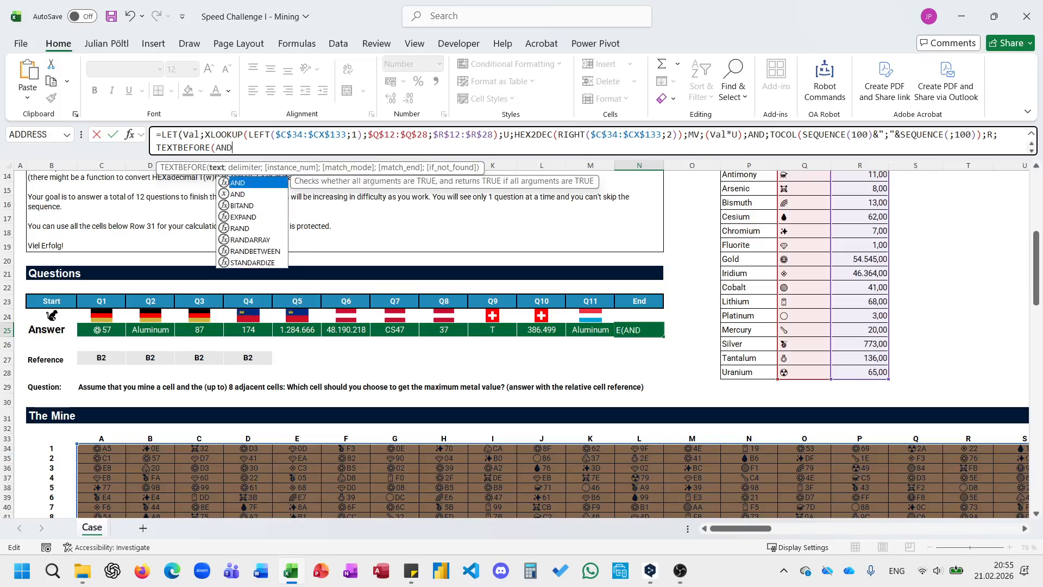
pyautogui.write(';";')
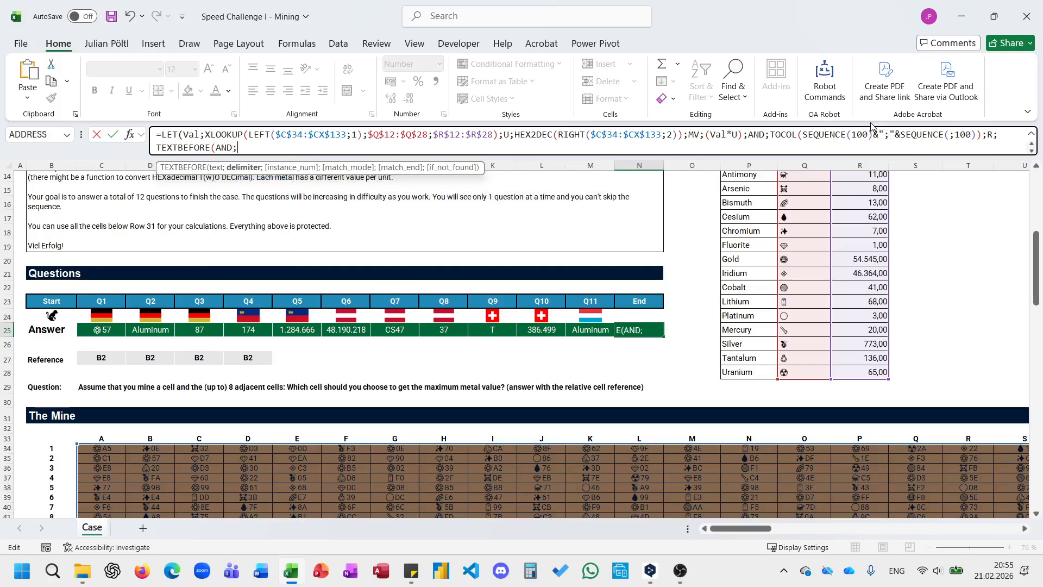
# Rename the LET variable AND to ADN in both its definition and the TEXTBEFORE argument.
pyautogui.doubleClick(757, 134)
pyautogui.write('ADN')
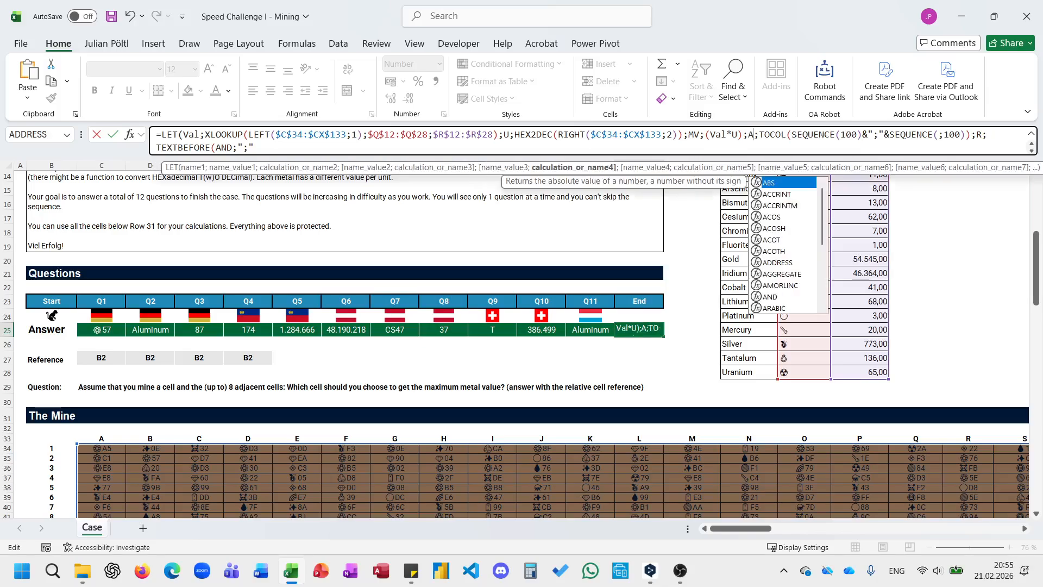
pyautogui.click(312, 144)
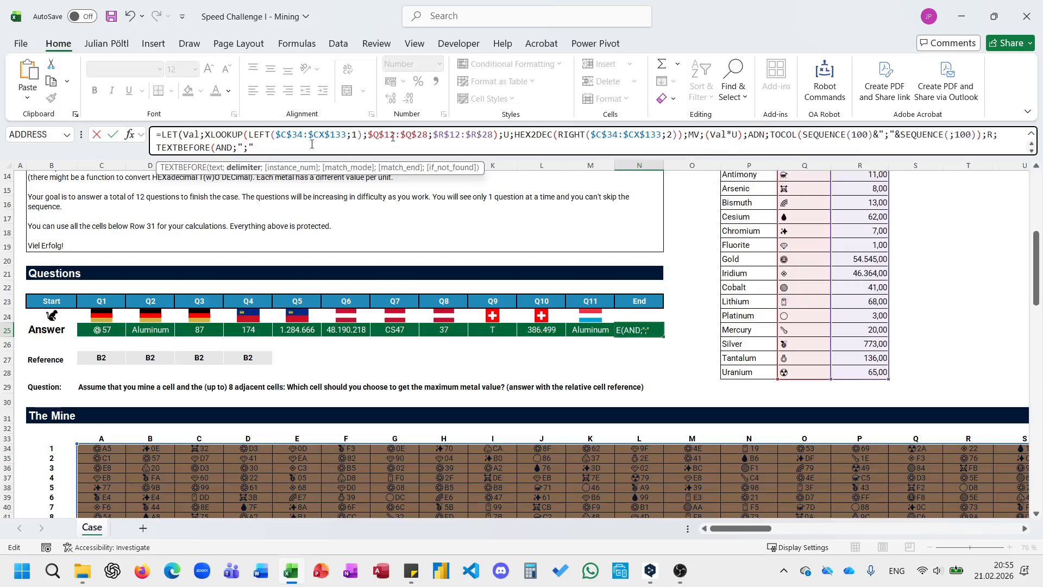
pyautogui.doubleClick(231, 148)
pyautogui.write('ADN')
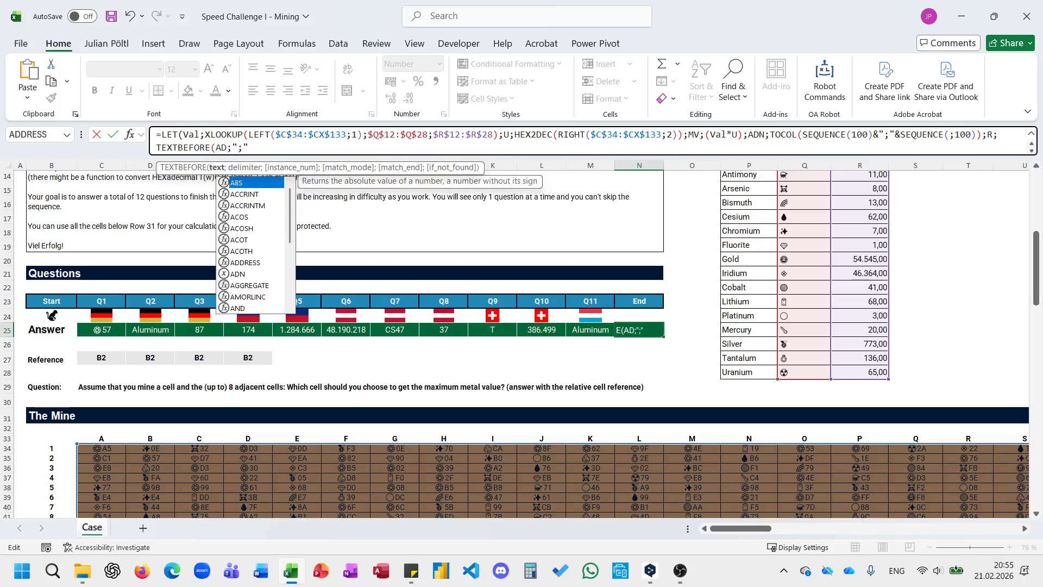
# Close the R definition and add the name C for the column numbers as TEXTAFTER(ADN;";").
pyautogui.click(258, 150)
pyautogui.write(')')
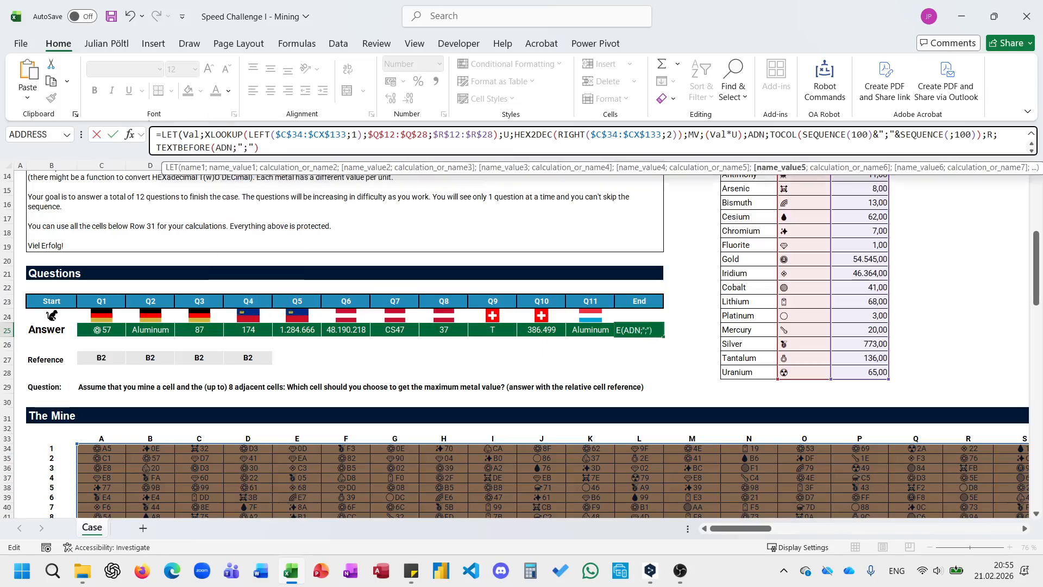
pyautogui.write(';C;')
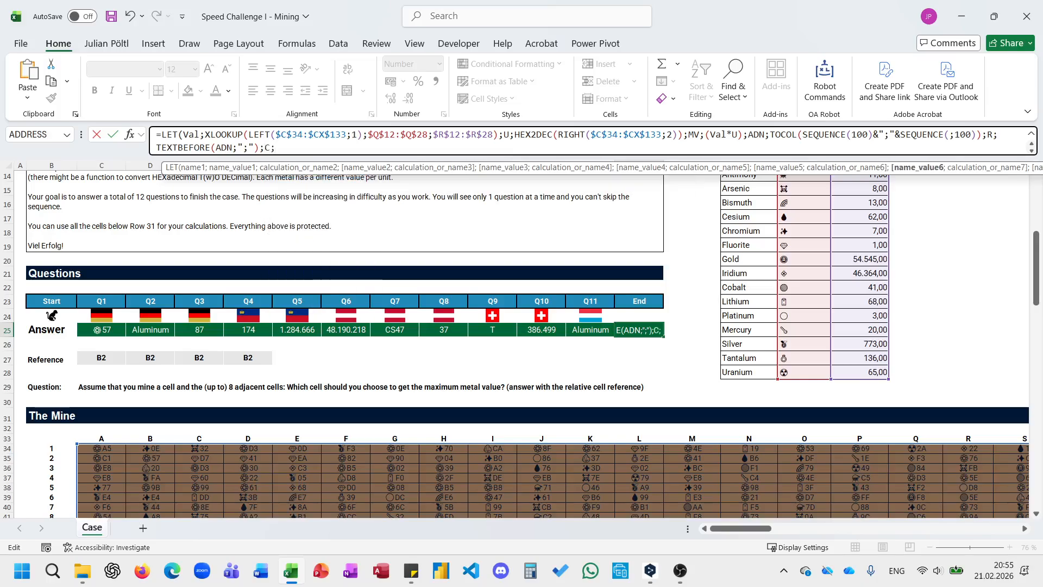
pyautogui.write('TEXTAFTER(')
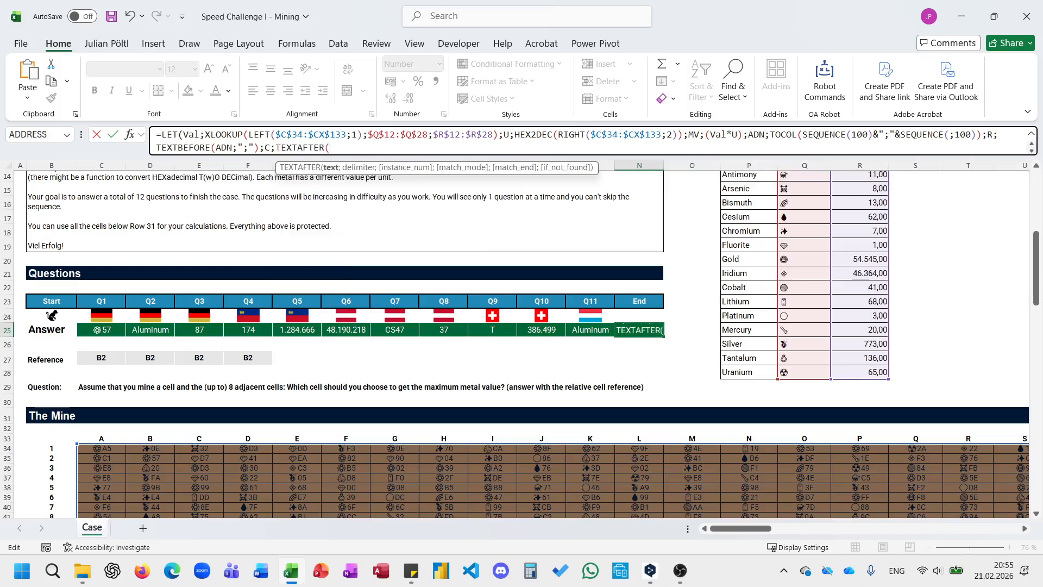
pyautogui.write('ADN;";')
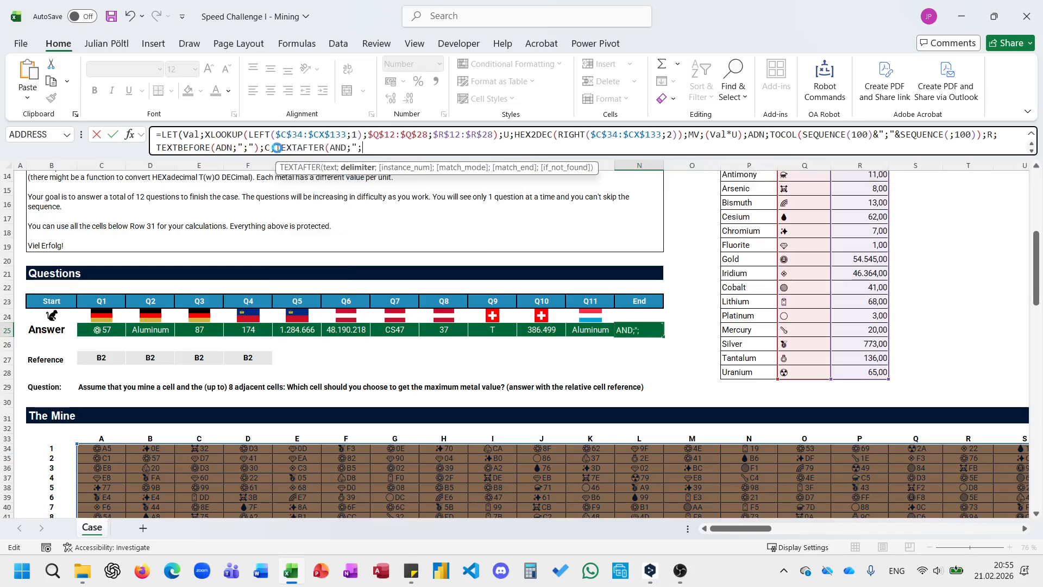
pyautogui.hotkey('ctrl', 'z')
pyautogui.write('";")')
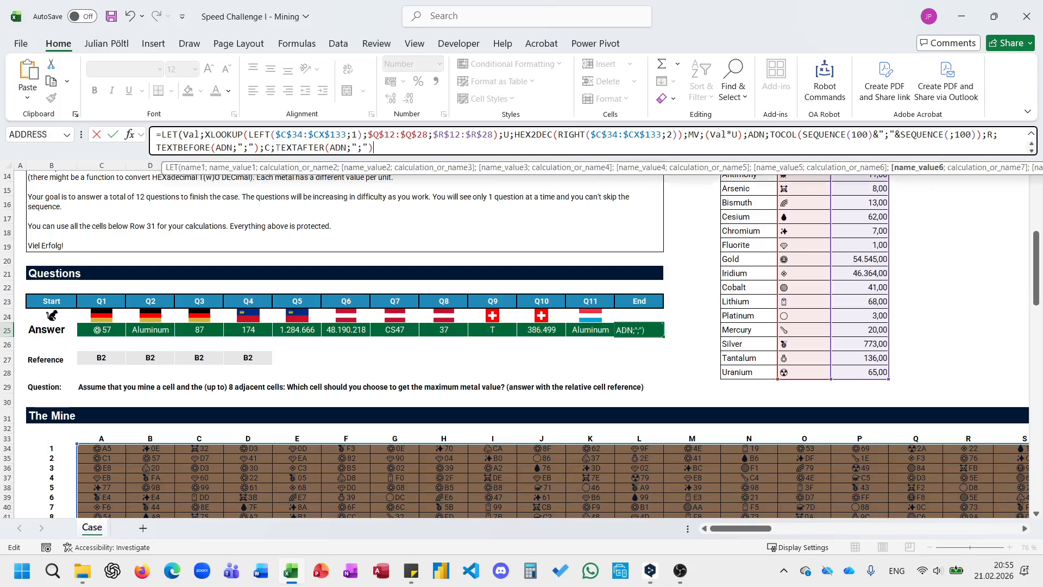
pyautogui.write(';')
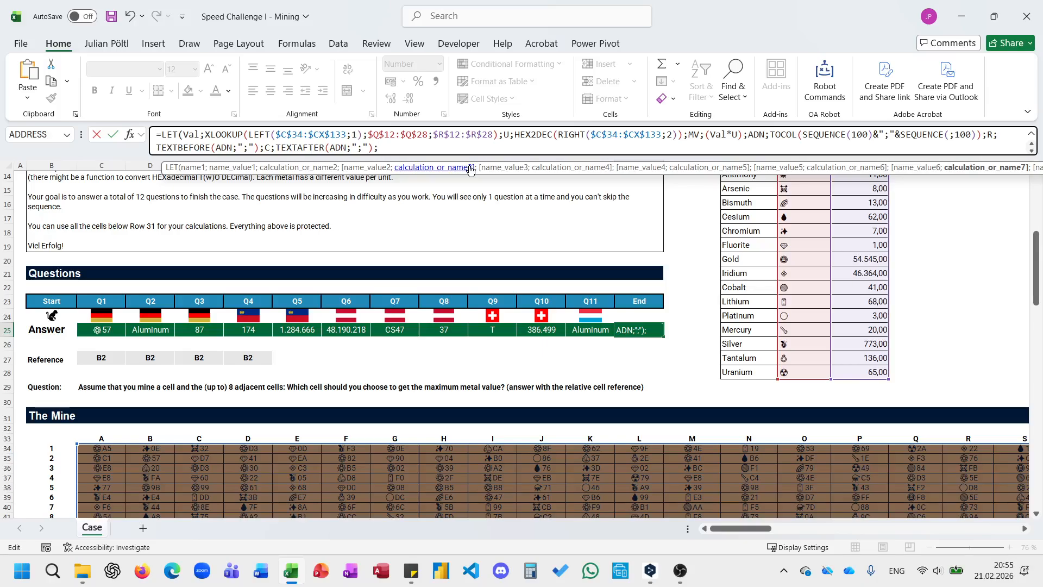
# Begin the final calculation with MAP over ADN using a LAMBDA with the parameter A.
pyautogui.write('MAP(')
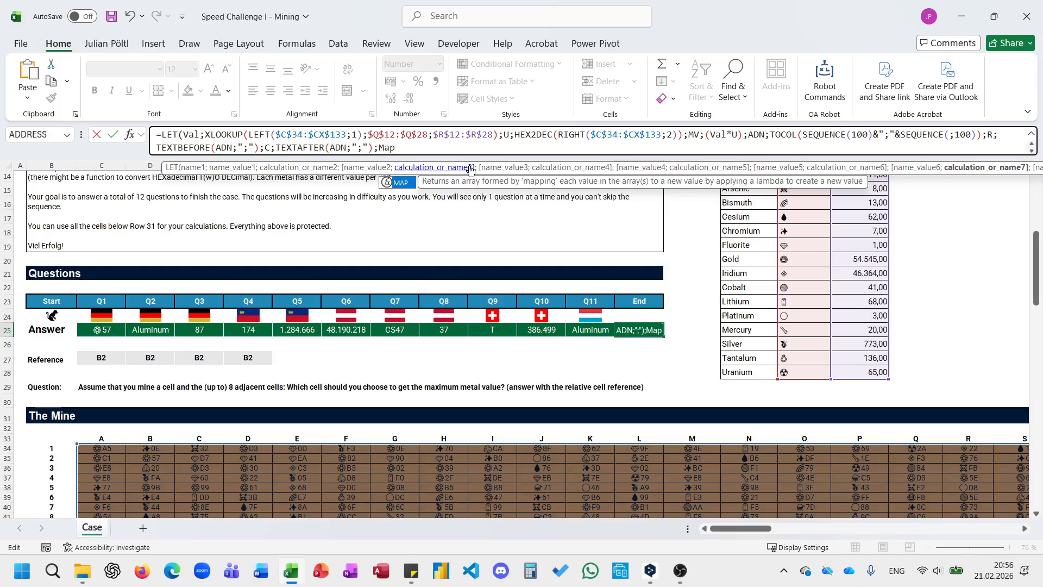
pyautogui.write('ADM')
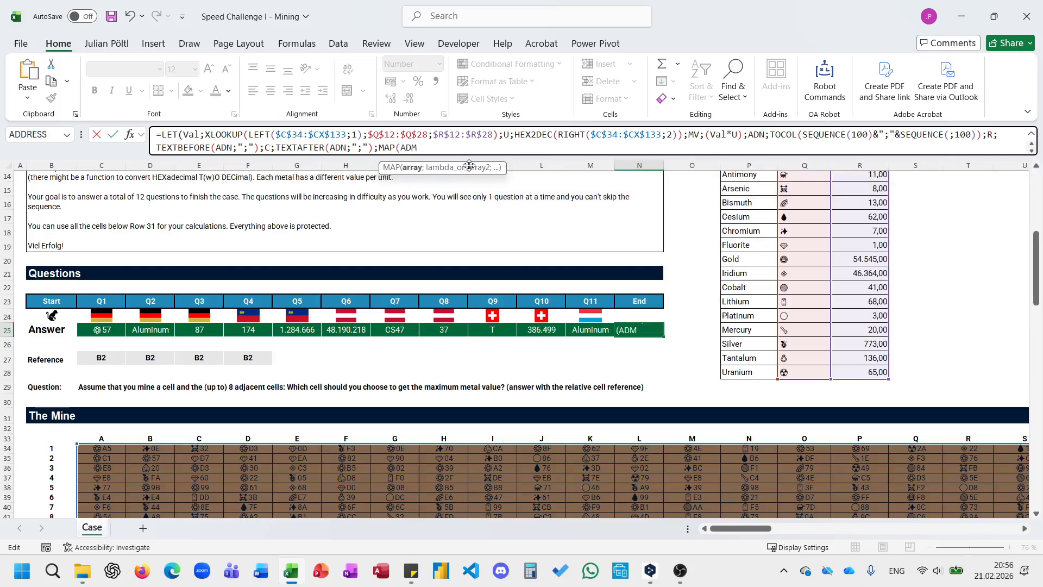
pyautogui.press('BackSpace')
pyautogui.write('N;')
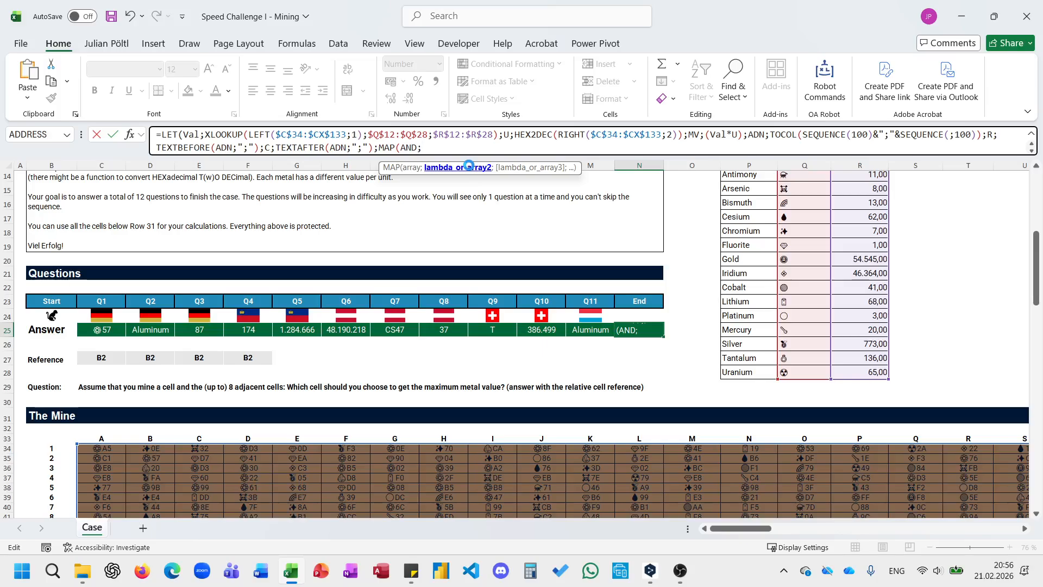
pyautogui.press('BackSpace')
pyautogui.press('BackSpace')
pyautogui.press('BackSpace')
pyautogui.write('DN;LAMBDA(A;')
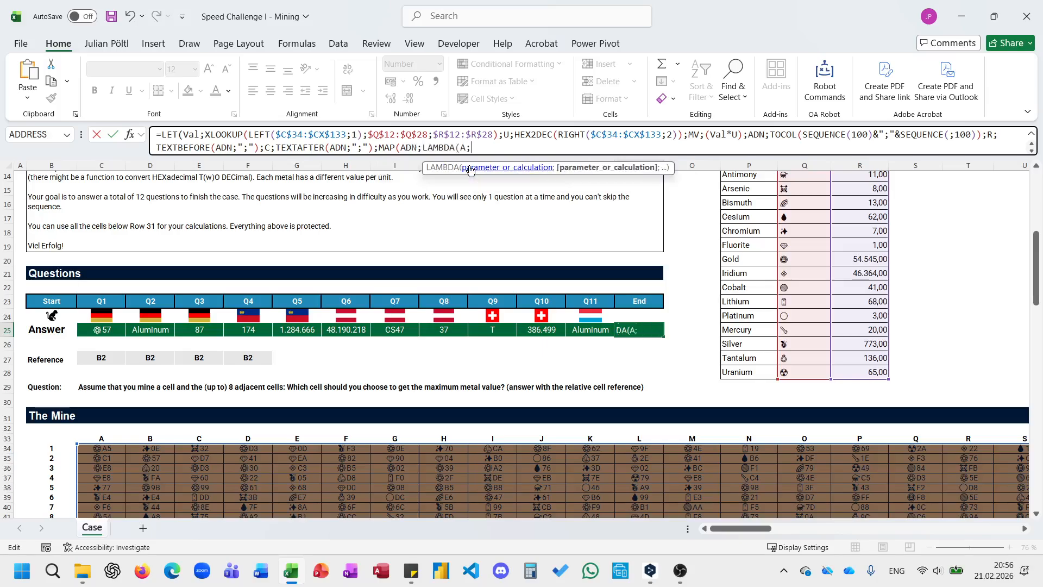
# Enlarge the formula editing area and open a nested LET inside the LAMBDA.
pyautogui.moveTo(457, 157); pyautogui.dragTo(457, 198)
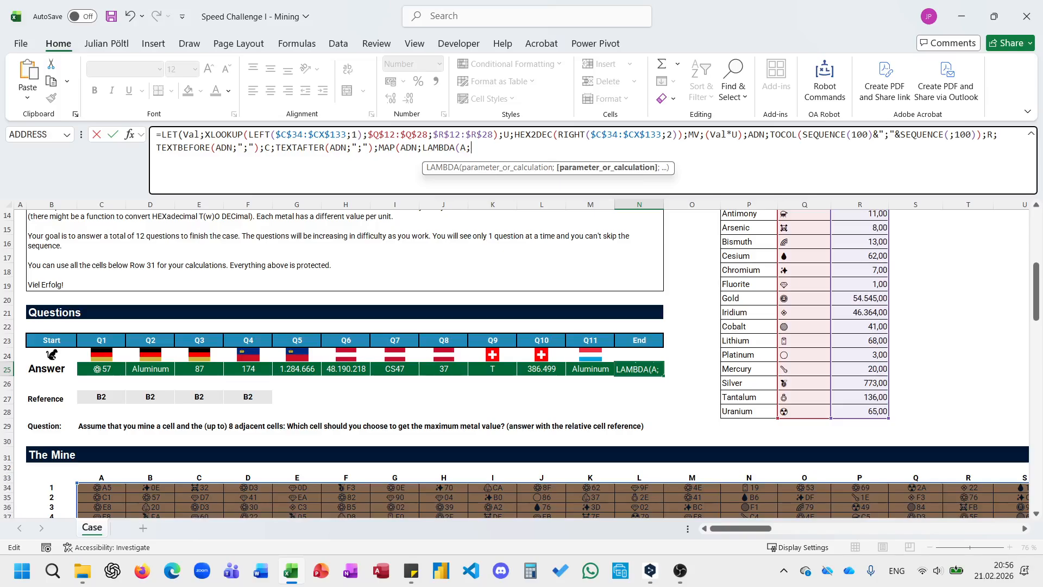
pyautogui.write('X')
pyautogui.press('BackSpace')
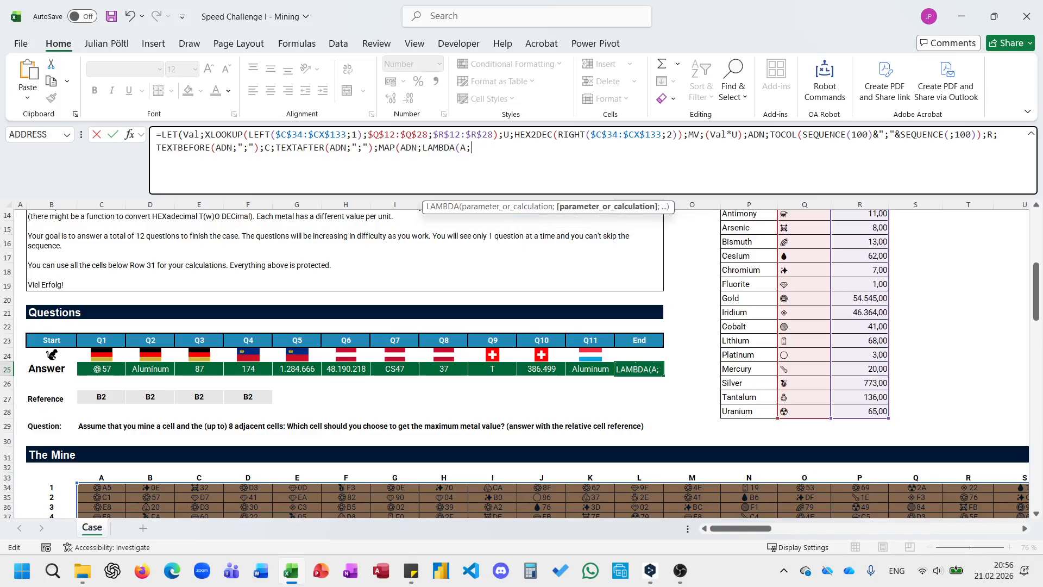
pyautogui.write('Let(')
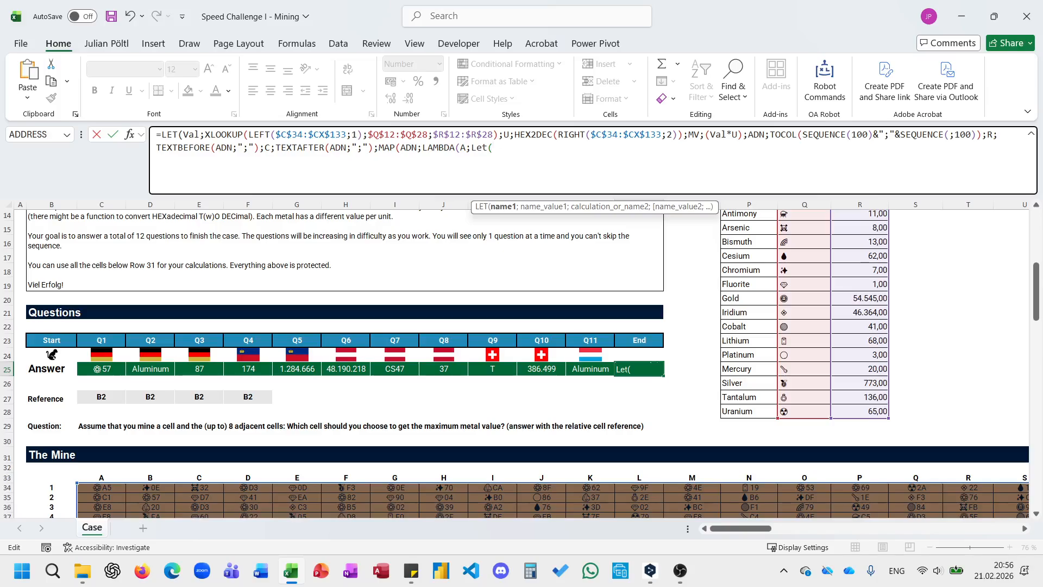
# Define the name RA in the nested LET as TEXTBEFORE(A;";").
pyautogui.write('RA ;')
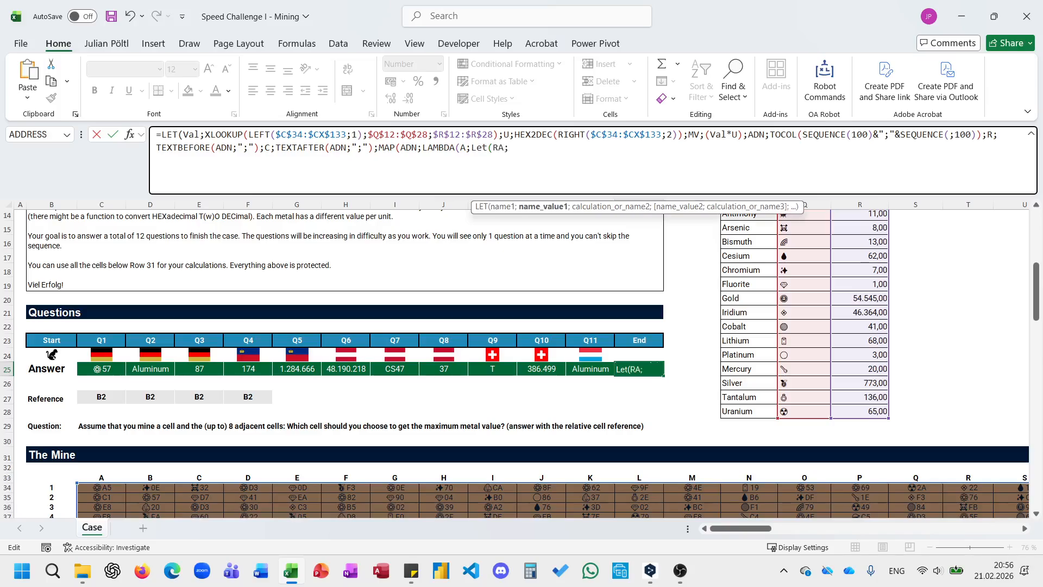
pyautogui.write('tex')
pyautogui.press('Tab')
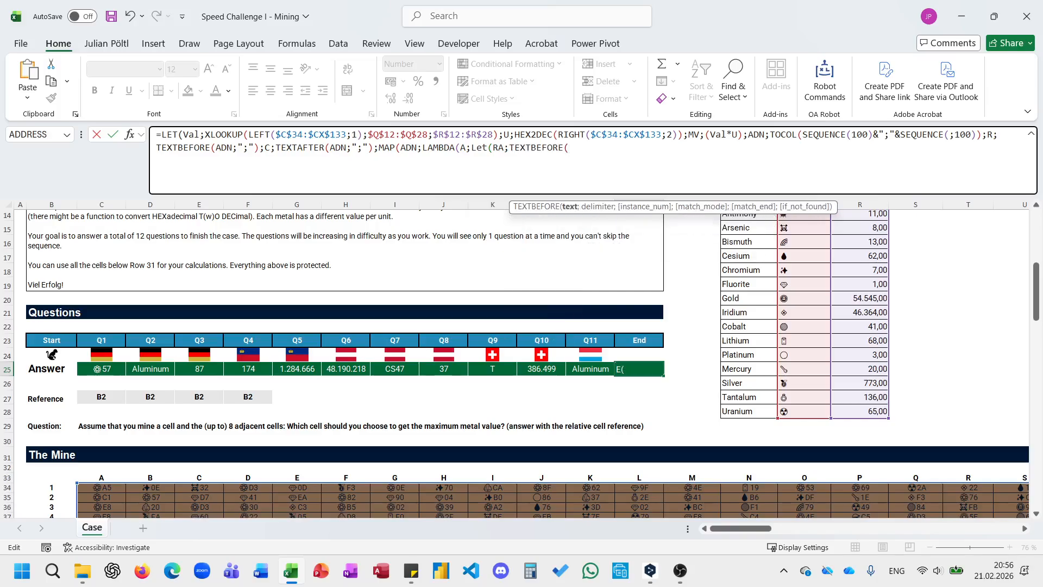
pyautogui.write('A;";");')
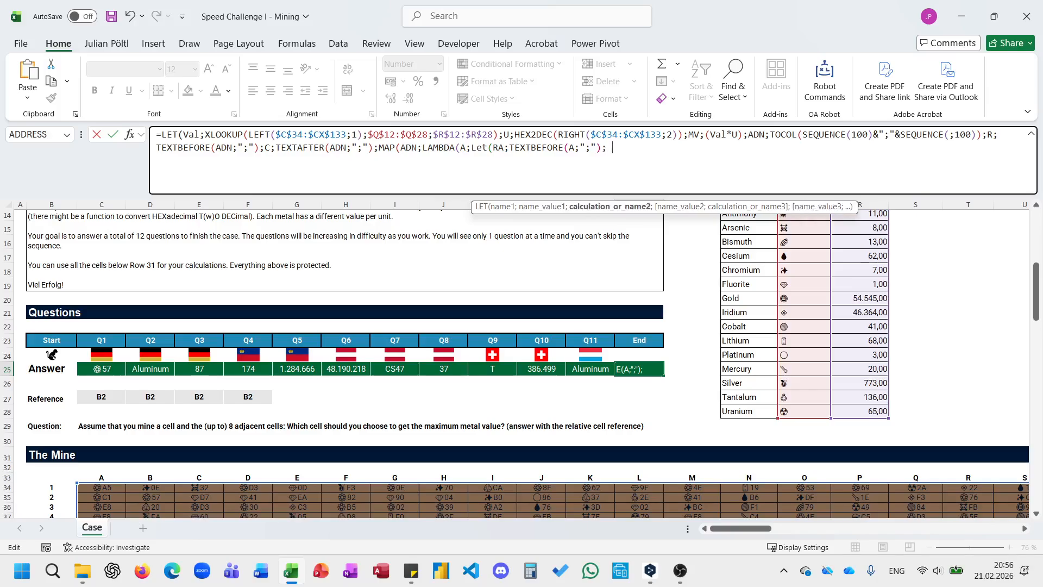
pyautogui.write('CA;')
pyautogui.write('TEXTAFTER(A')
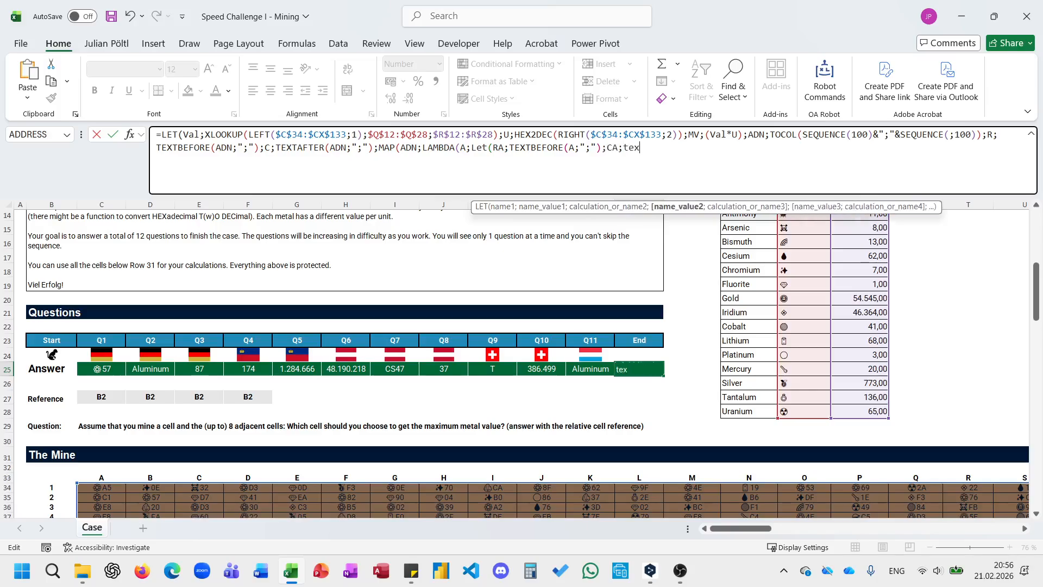
pyautogui.write("'")
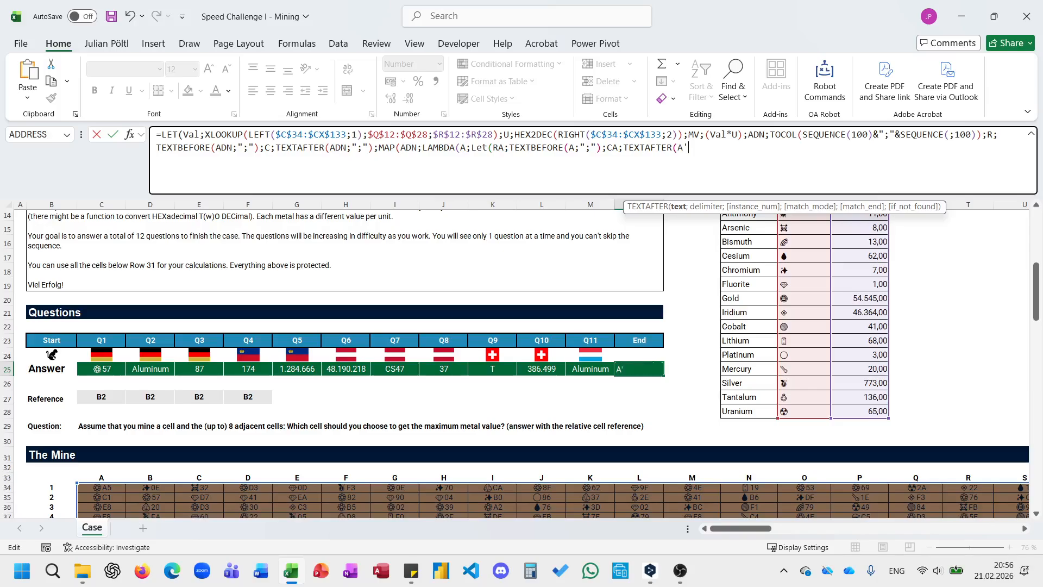
pyautogui.write(';":')
# Add the name CA to the nested LET as TEXTAFTER(A;";").
pyautogui.press('BackSpace')
pyautogui.write(';")')
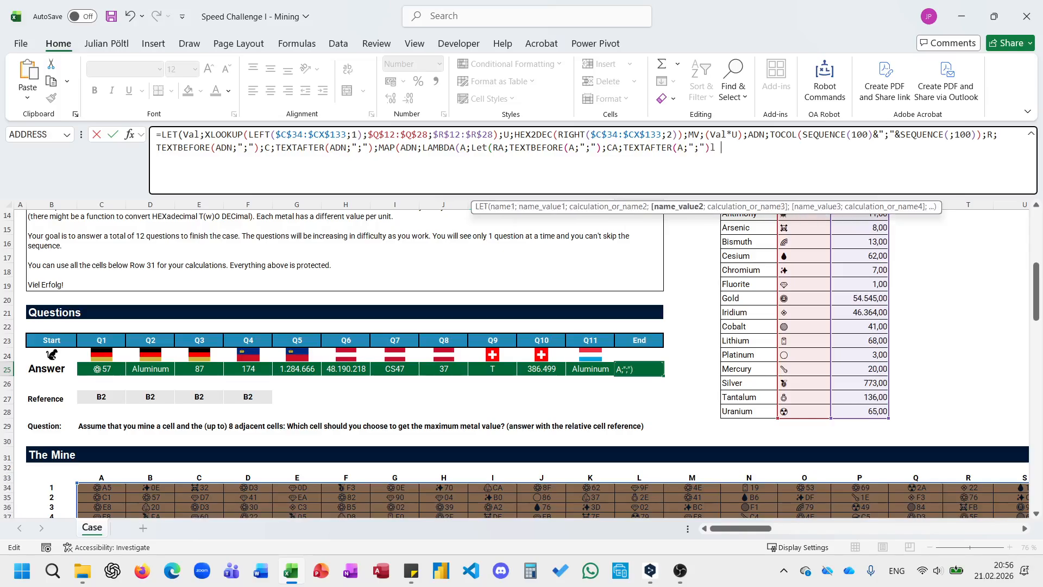
pyautogui.write(';')
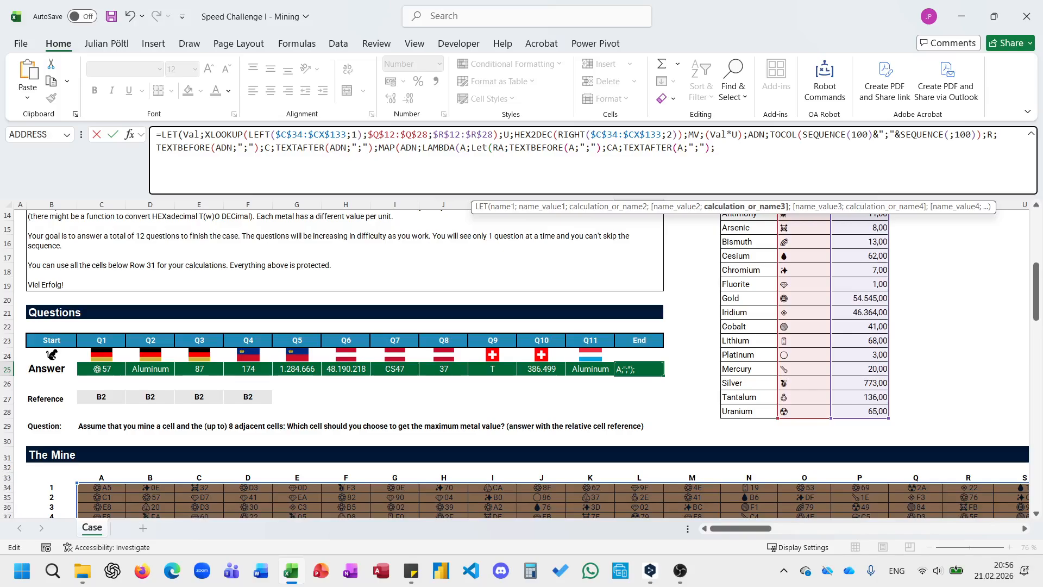
# Begin the nested LET's calculation with the neighbouring row numbers as RA+SEQUENCE(3;;-1).
pyautogui.write('RA')
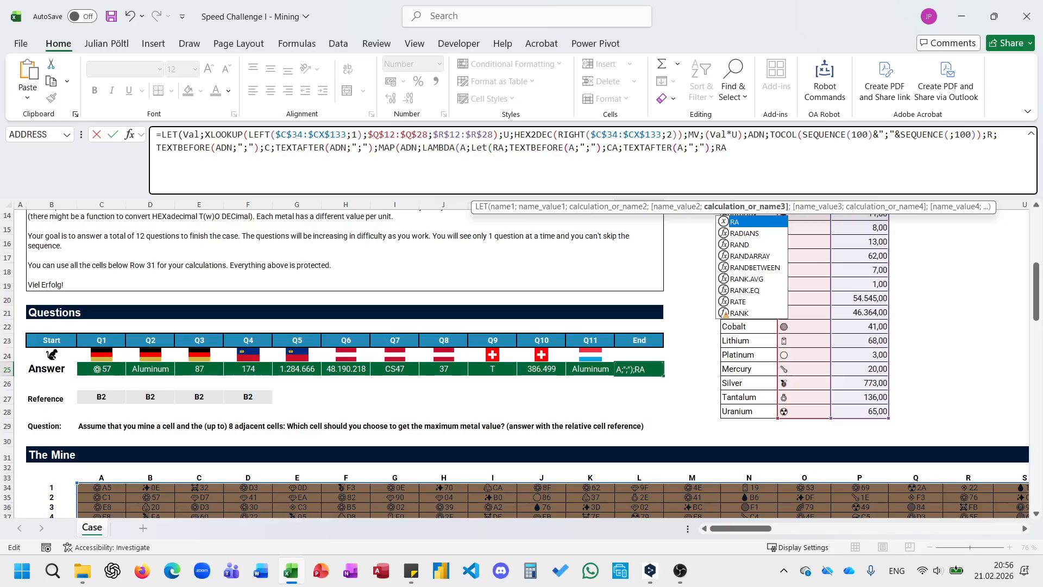
pyautogui.write('+se')
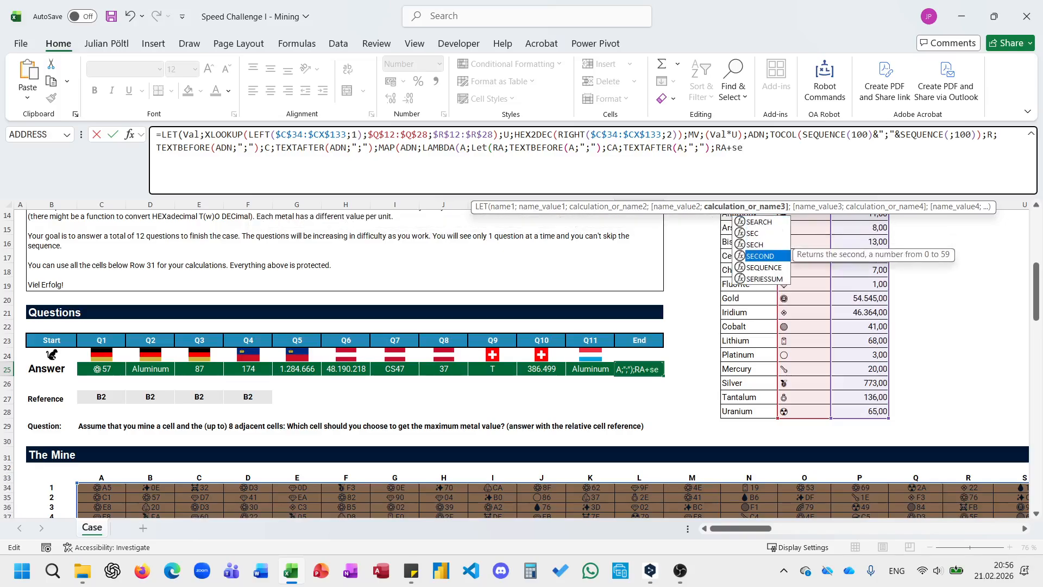
pyautogui.press('Down')
pyautogui.press('Tab')
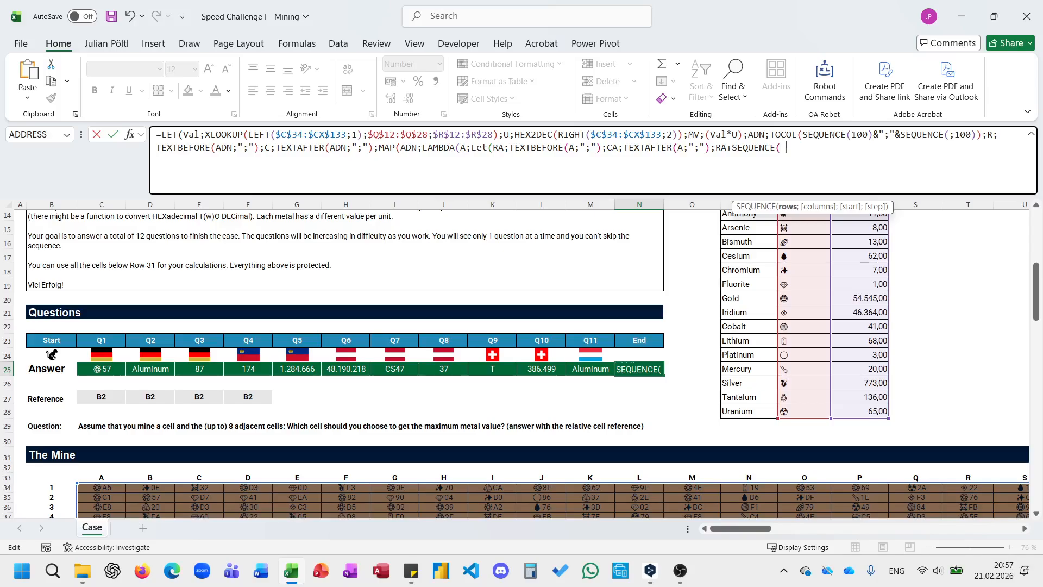
pyautogui.write('3;;-')
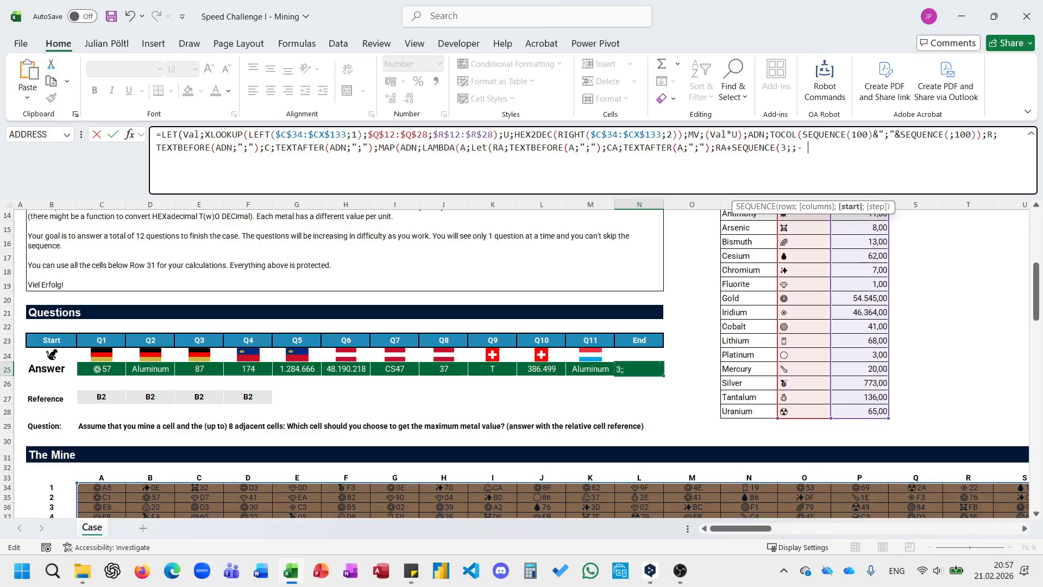
pyautogui.write('1)')
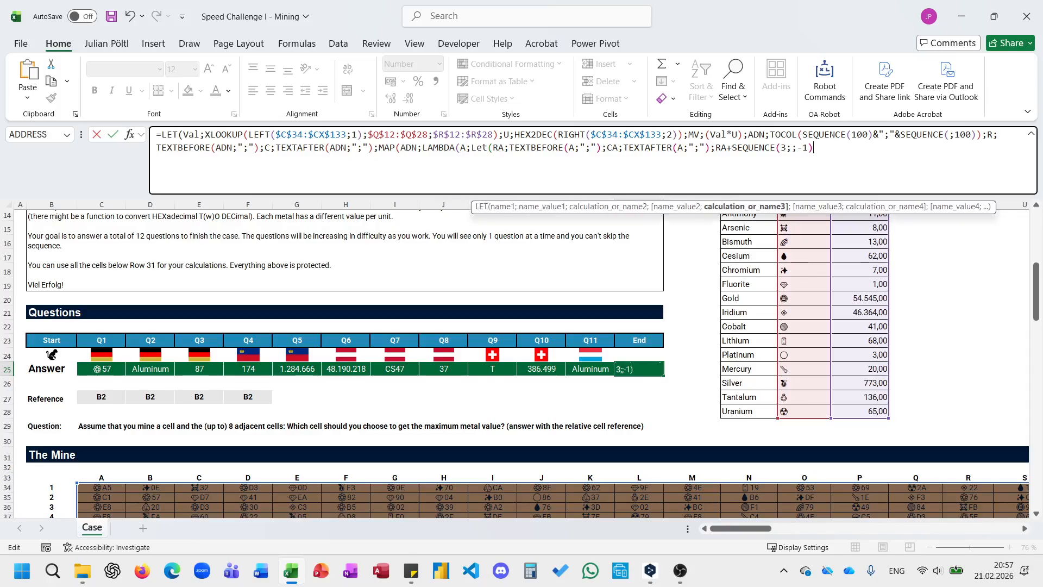
pyautogui.write('&";"CA')
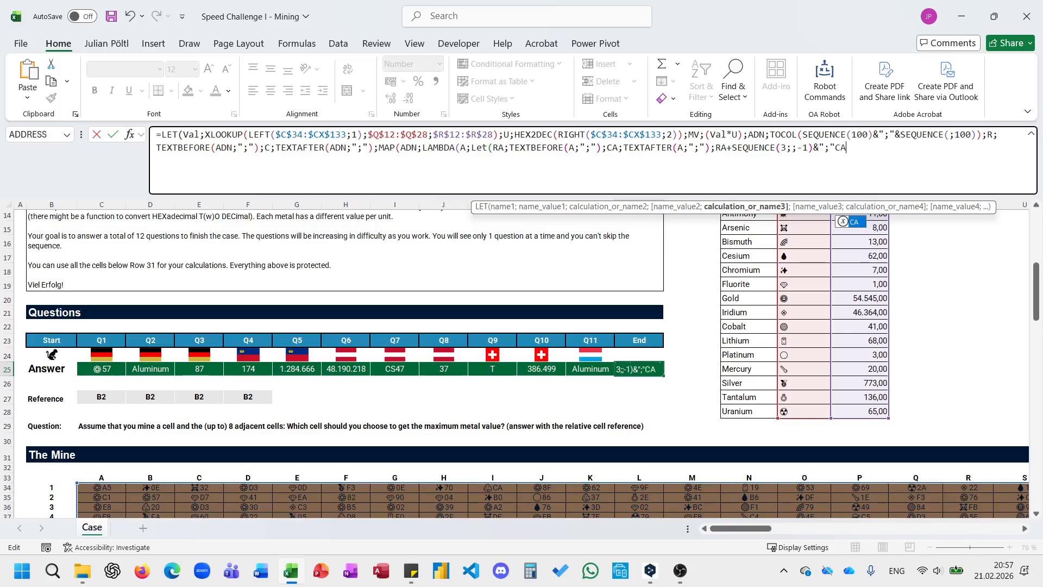
pyautogui.write('+se')
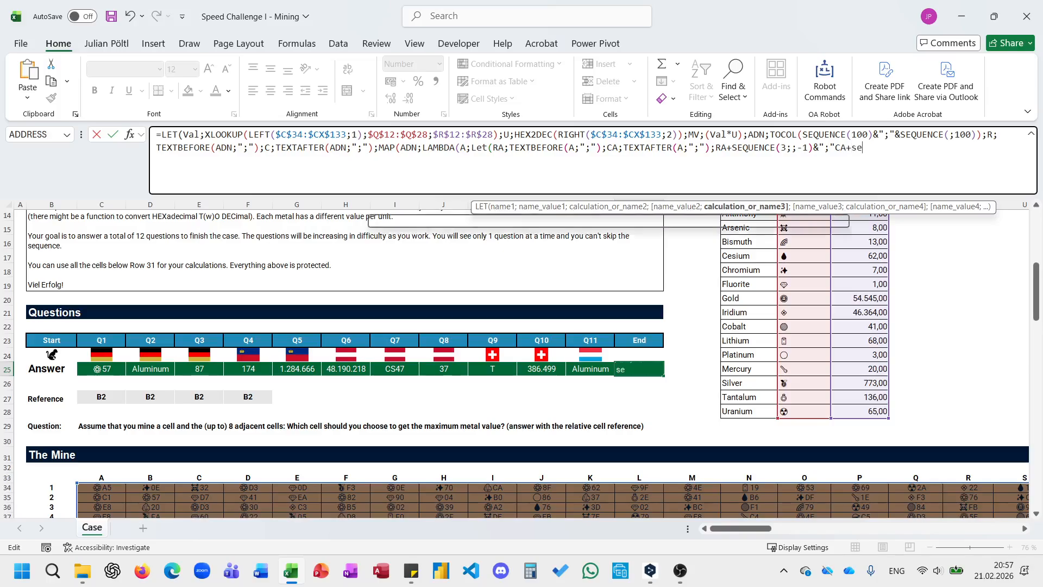
# Append the separator and neighbouring column numbers to the calculation as &";"CA+SEQUENCE(;3;-1).
pyautogui.press('Down')
pyautogui.press('Down')
pyautogui.press('Tab')
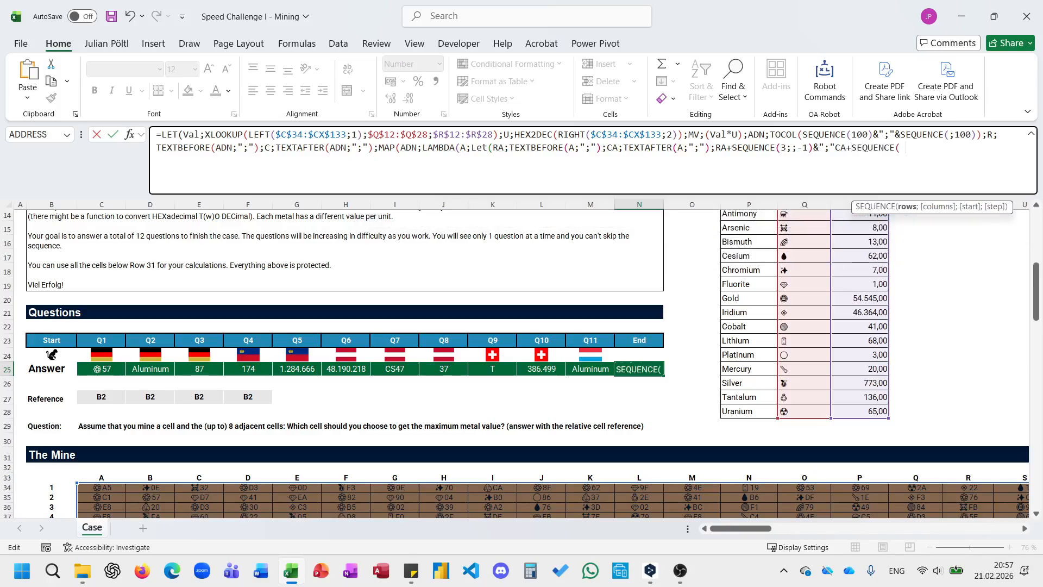
pyautogui.write(';3;-')
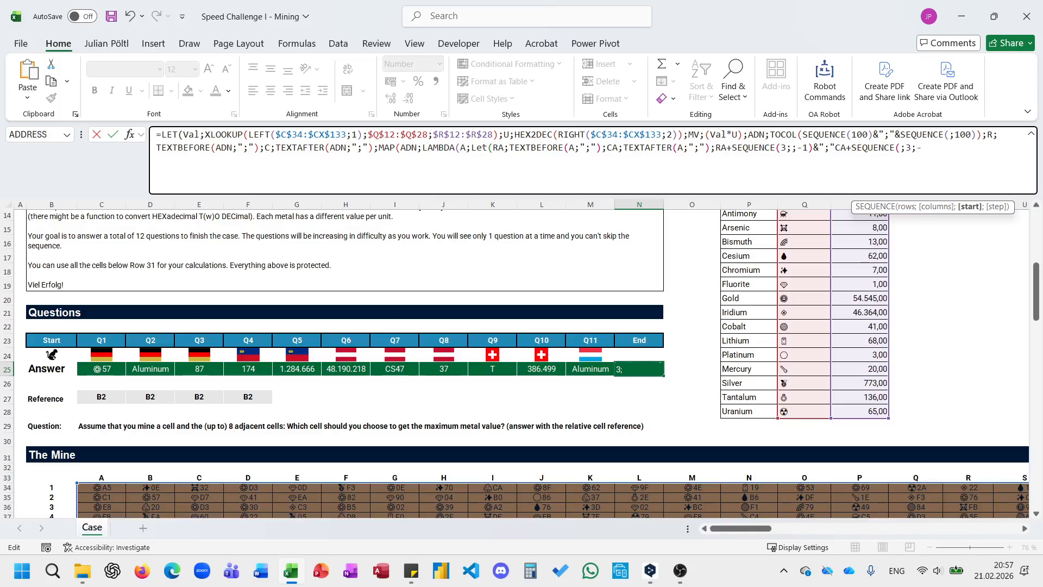
pyautogui.write('1)')
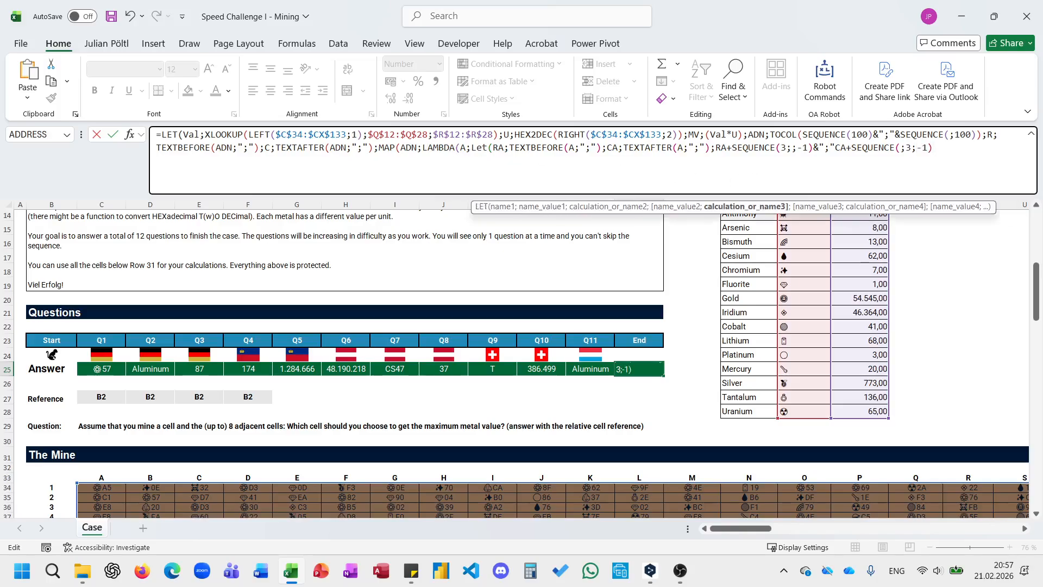
pyautogui.write(')')
# Wrap the neighbour address expression in TOCOL and nest it as the lookup value of a new XLOOKUP.
pyautogui.click(716, 147)
pyautogui.write('TOCOL(')
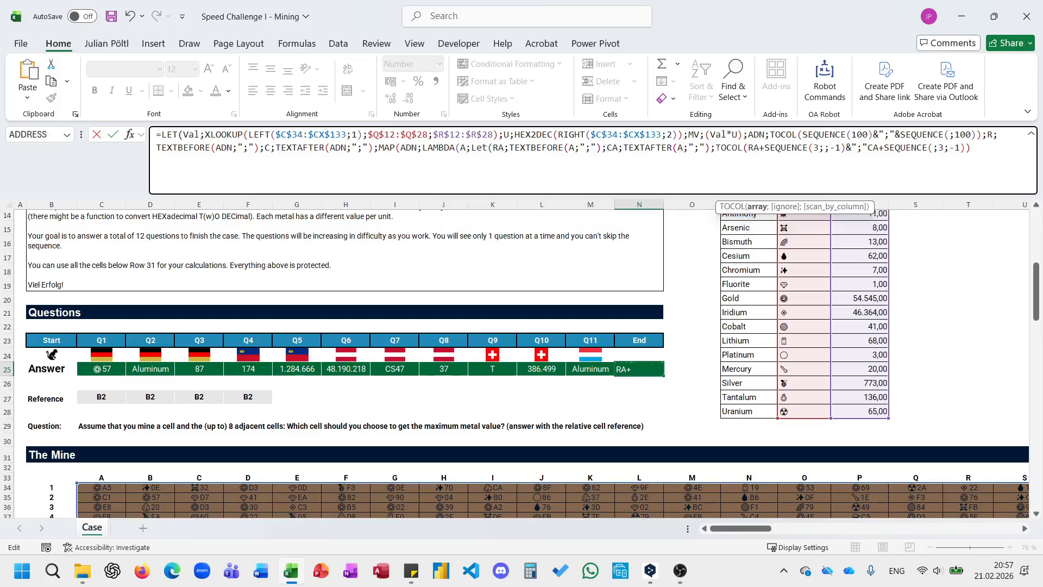
pyautogui.press('Left')
pyautogui.press('Left')
pyautogui.press('Left')
pyautogui.press('Left')
pyautogui.press('Left')
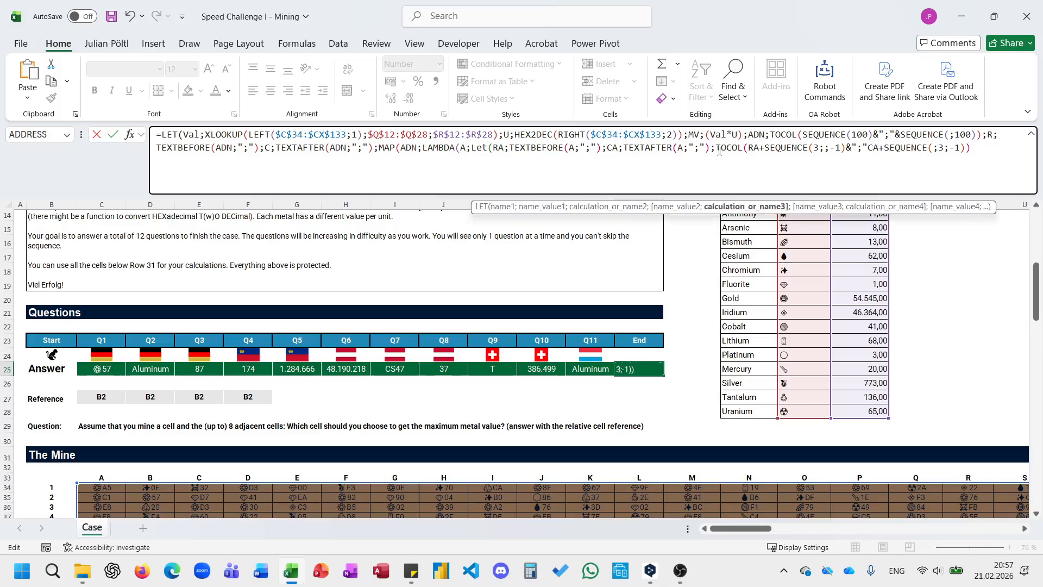
pyautogui.press('Left')
pyautogui.write('XLOOKUP(')
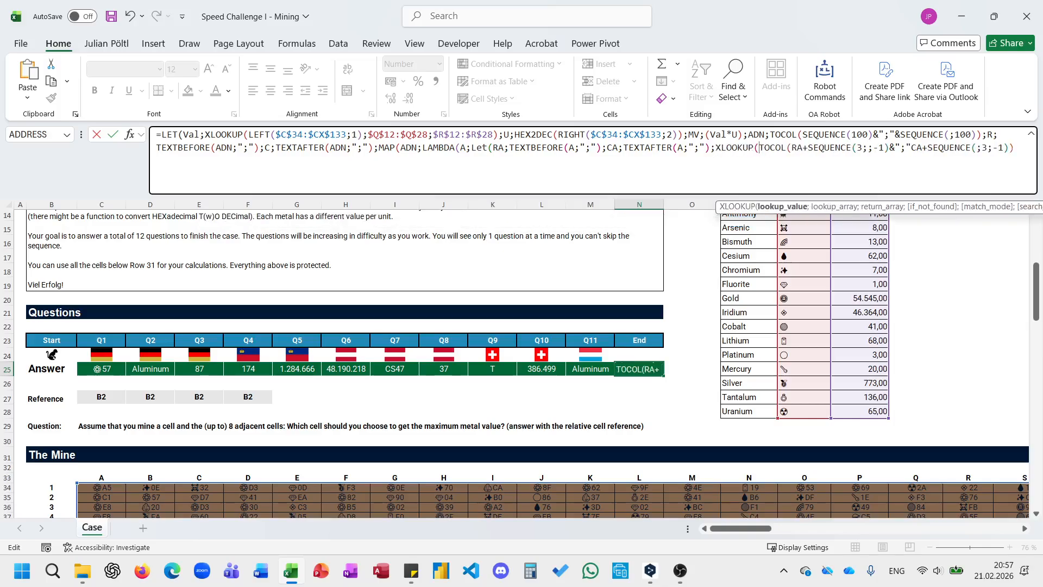
pyautogui.click(1023, 154)
pyautogui.press('BackSpace')
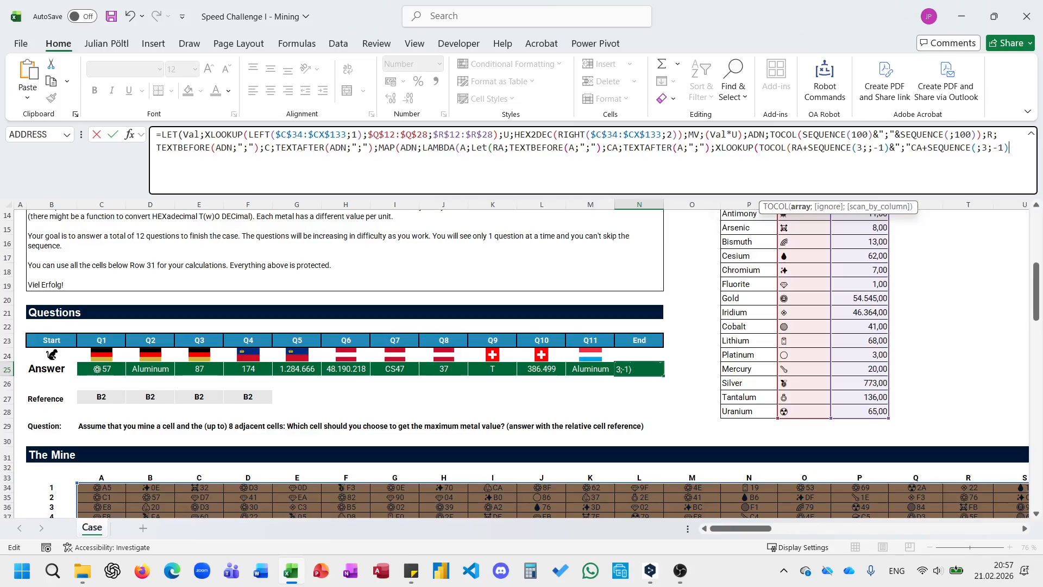
pyautogui.write(');')
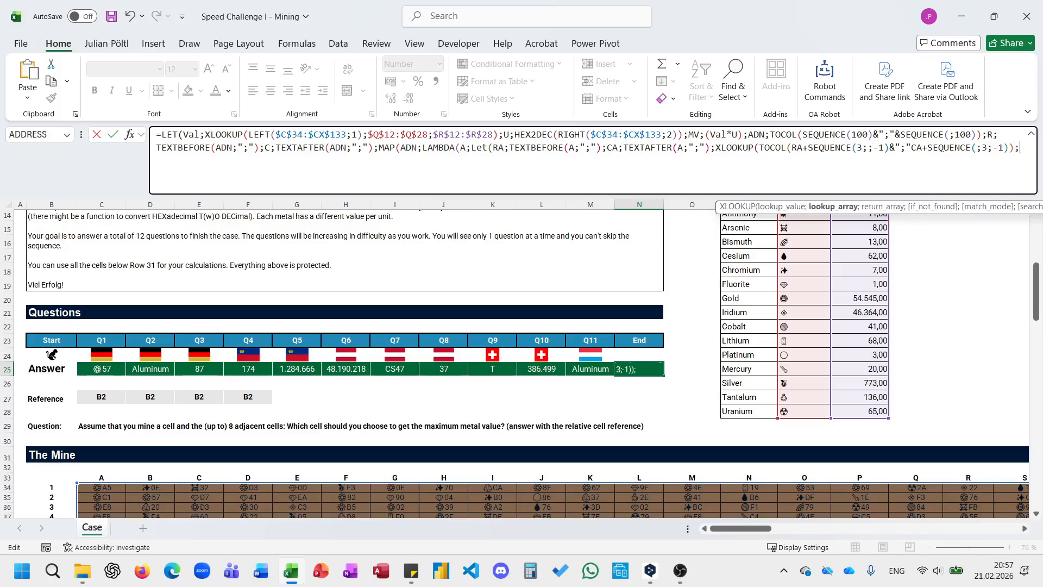
pyautogui.write('ADN')
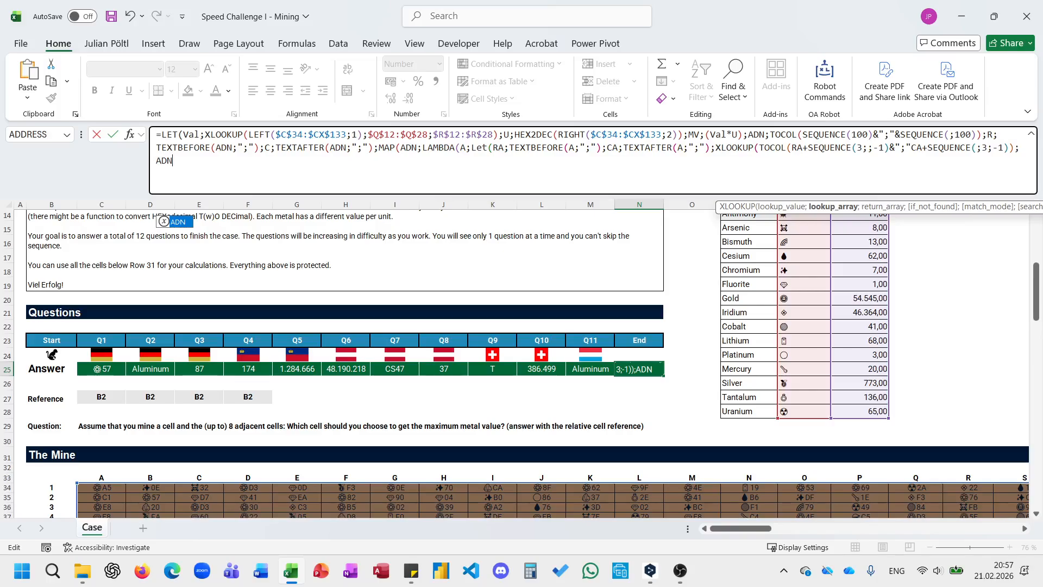
pyautogui.write(';')
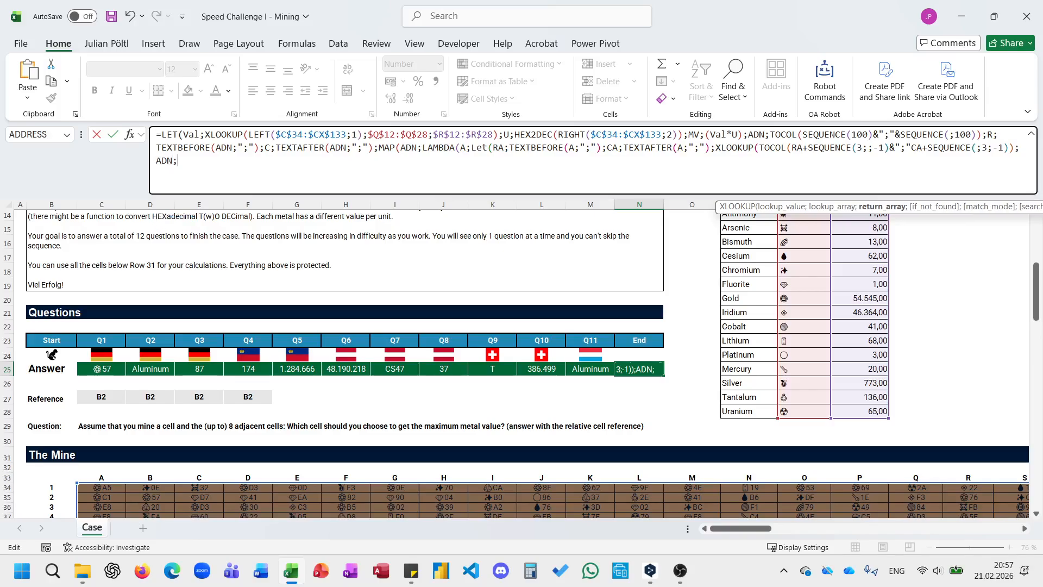
pyautogui.write('to')
# Complete the XLOOKUP with ADN as lookup array, TOCOL(MV) as return array and 0 as the not-found value.
pyautogui.press('Tab')
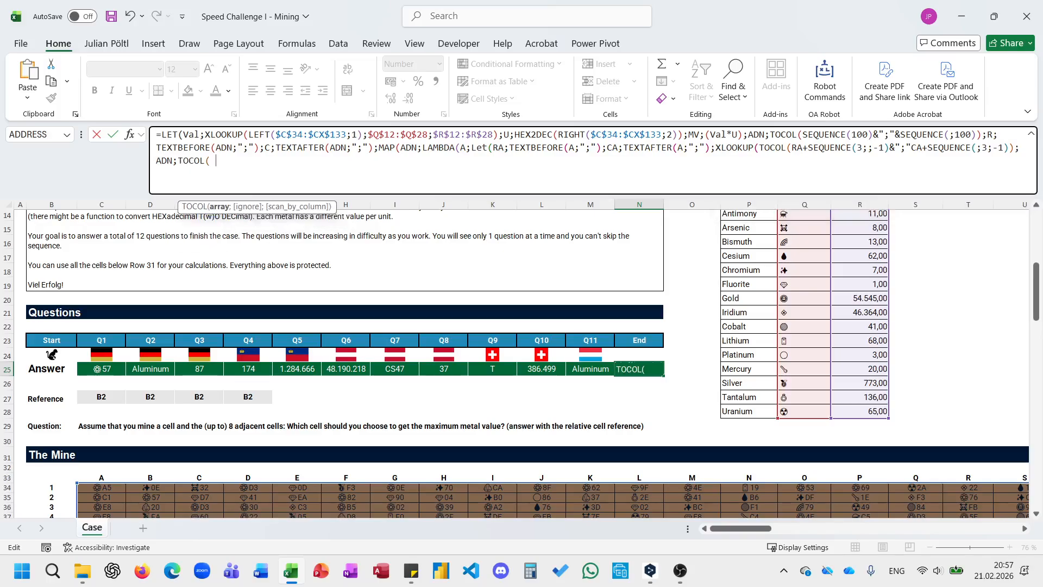
pyautogui.write('MV)')
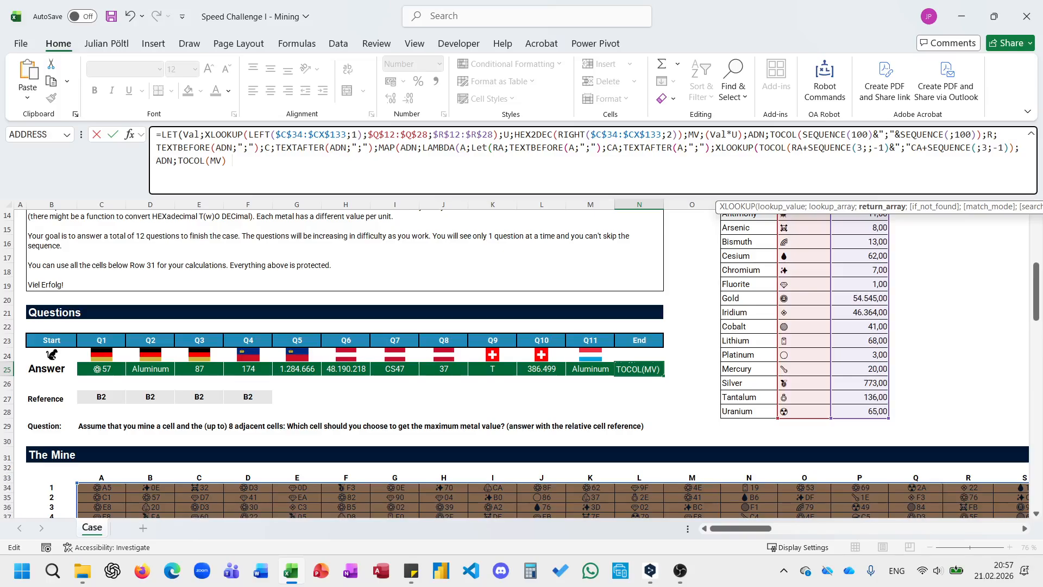
pyautogui.write(';0)')
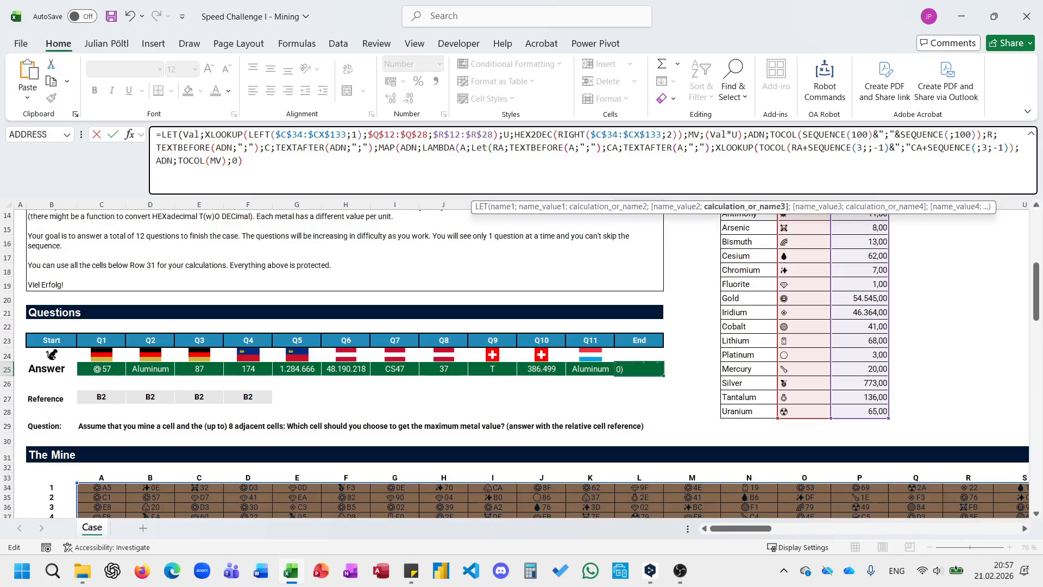
pyautogui.write(')))')
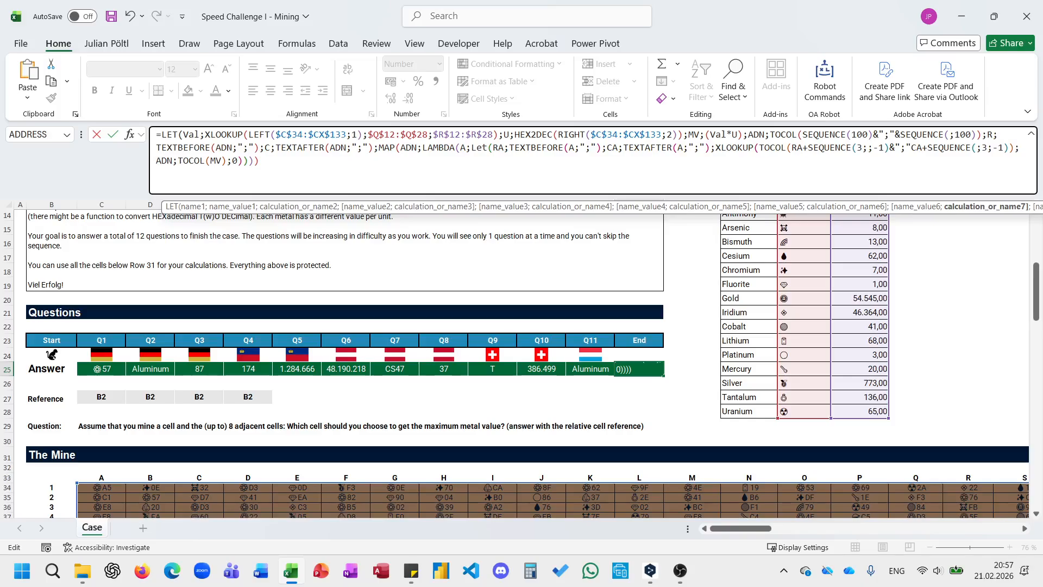
pyautogui.write(')')
# Close the nested LET, LAMBDA, MAP and outer LET, and try to enter the formula in N25.
pyautogui.press('Return')
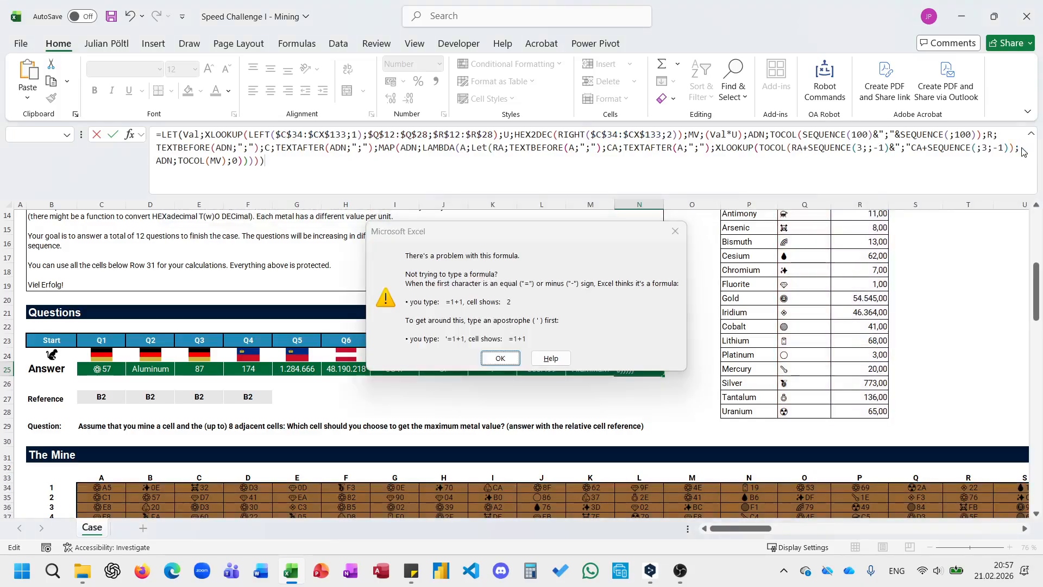
pyautogui.press('Return')
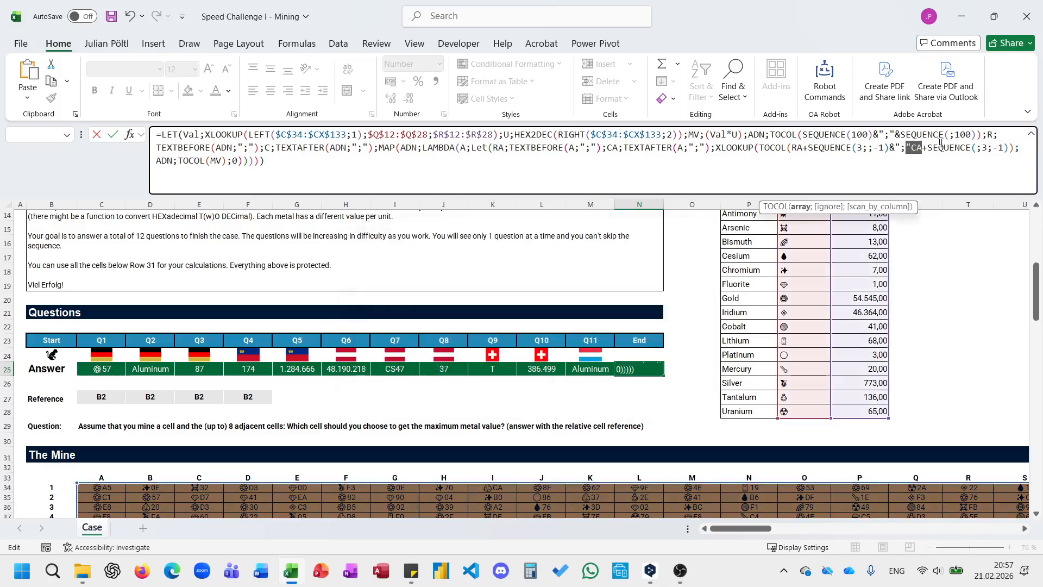
# Insert the missing & between ";" and CA in the neighbour address expression and enter the formula.
pyautogui.click(912, 147)
pyautogui.write('&')
pyautogui.press('Return')
# Reopen the N25 formula for editing with the insertion point at its end.
pyautogui.press('Up')
pyautogui.press('F2')
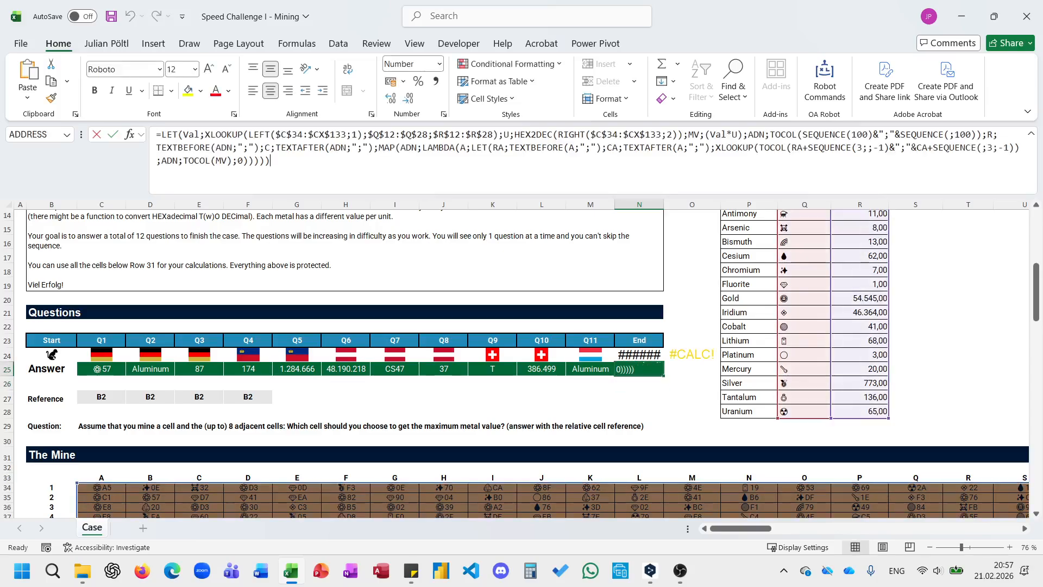
pyautogui.hotkey('ctrl', 'a')
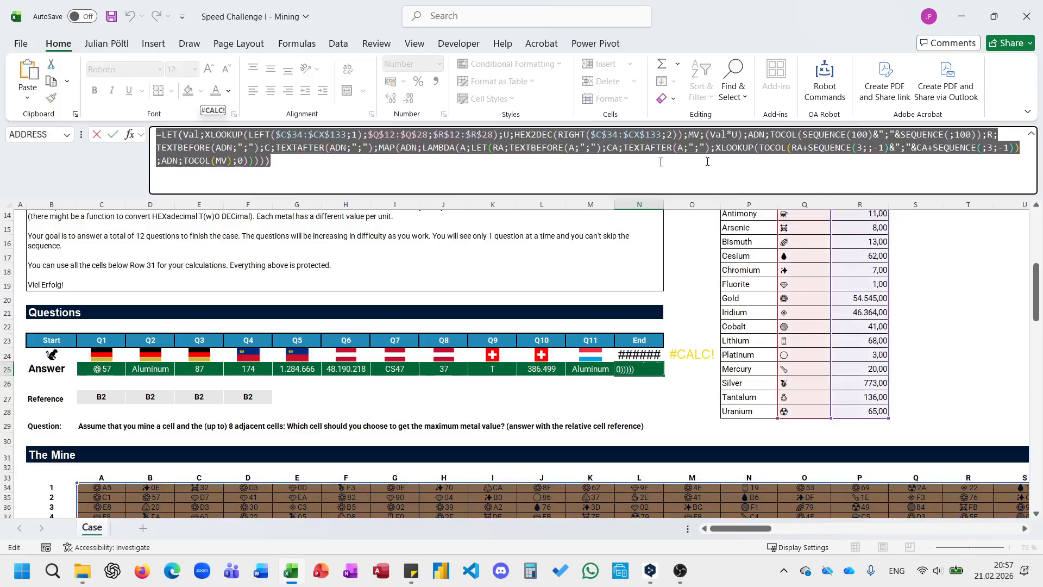
pyautogui.press('End')
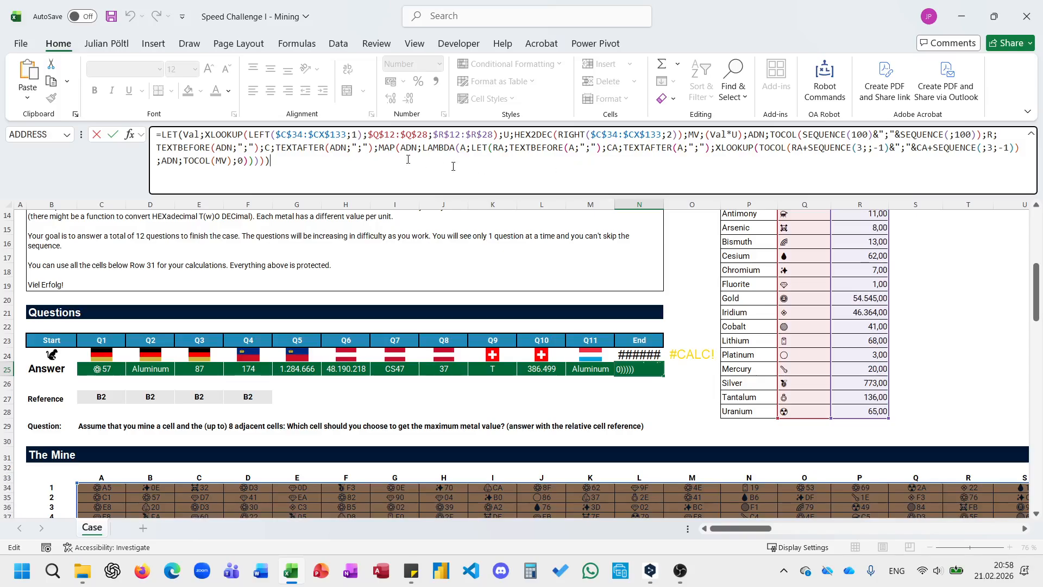
# Remove the R and C definitions from the N25 formula, keeping a semicolon before MAP, and enter it.
pyautogui.moveTo(379, 148); pyautogui.dragTo(984, 136)
pyautogui.press('BackSpace')
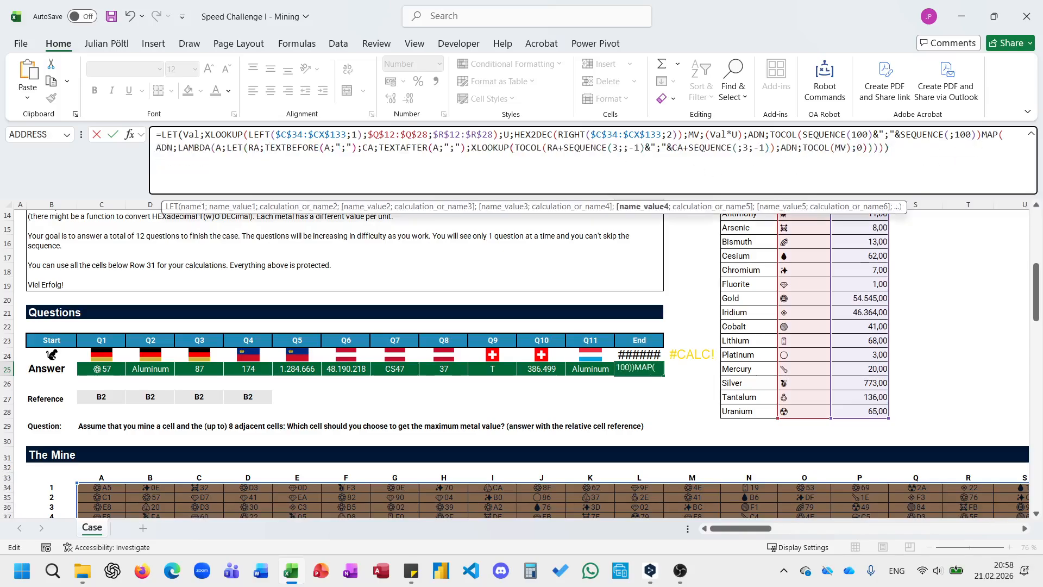
pyautogui.write(';')
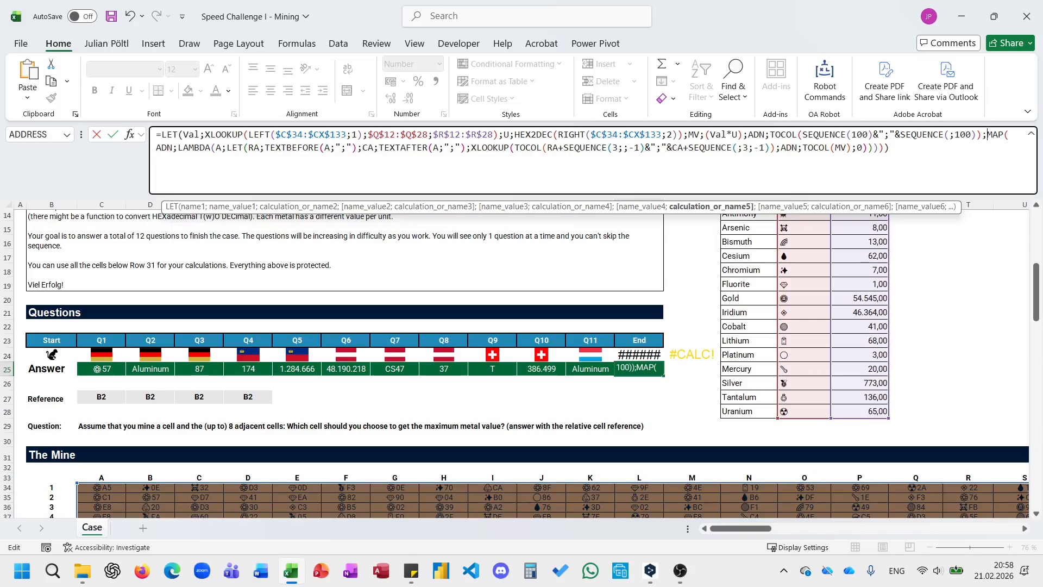
pyautogui.press('Return')
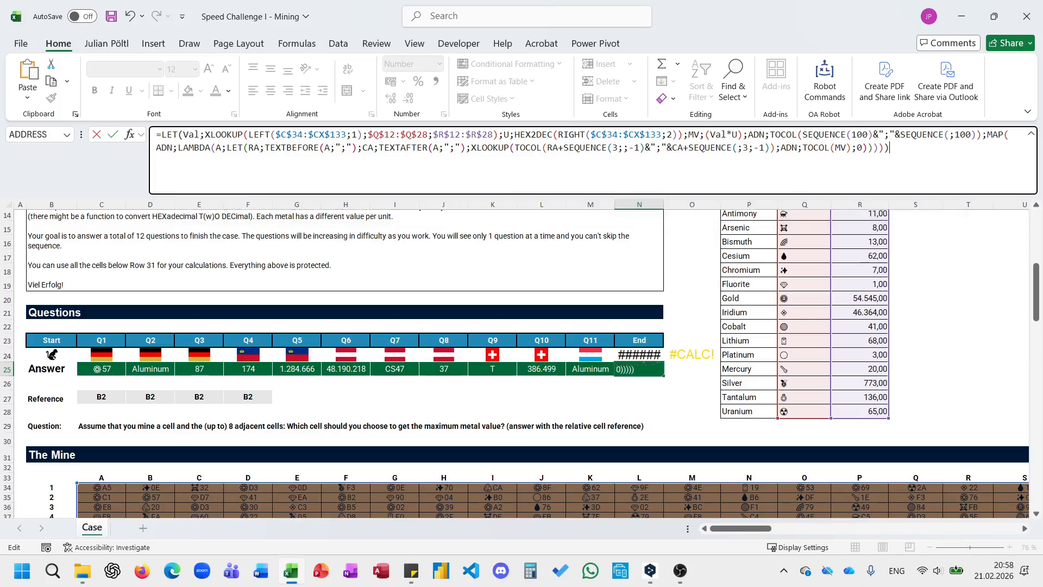
pyautogui.press('Up')
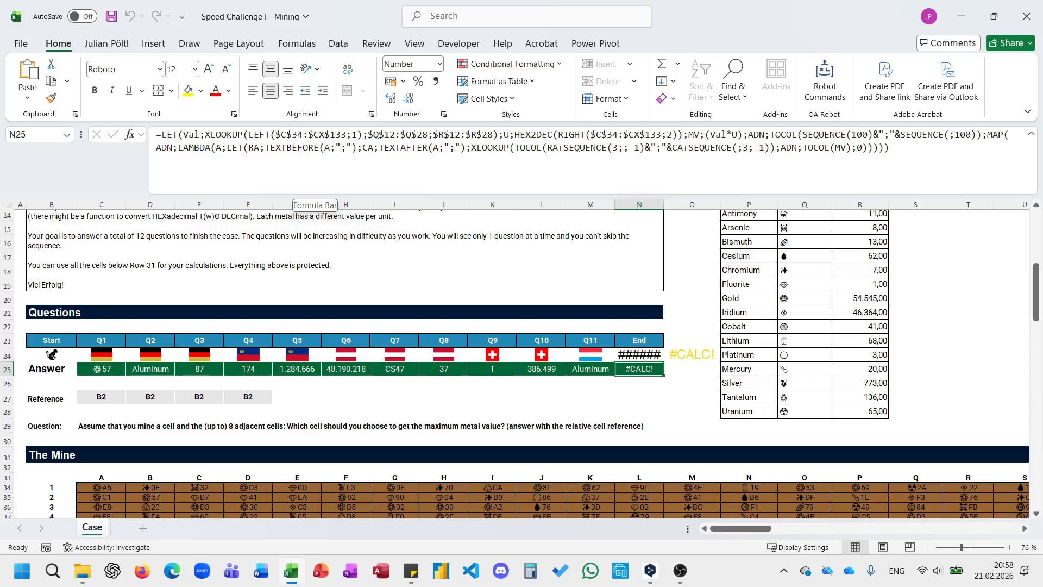
# Copy the complete N25 formula text into the empty cell DC34 beyond the mine grid's last column.
pyautogui.tripleClick(766, 134)
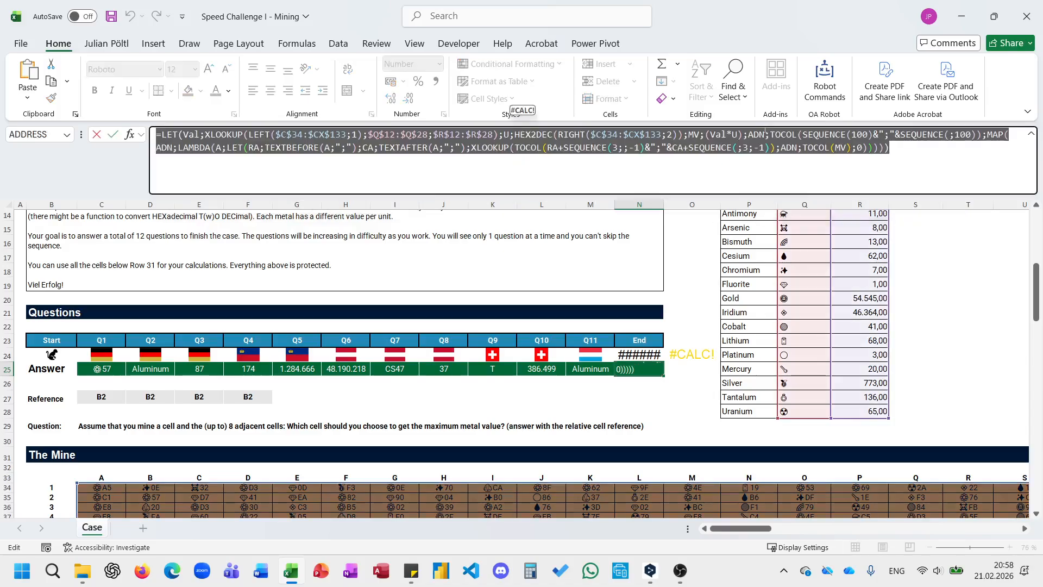
pyautogui.press('Escape')
pyautogui.hscroll(5, 755, 334)
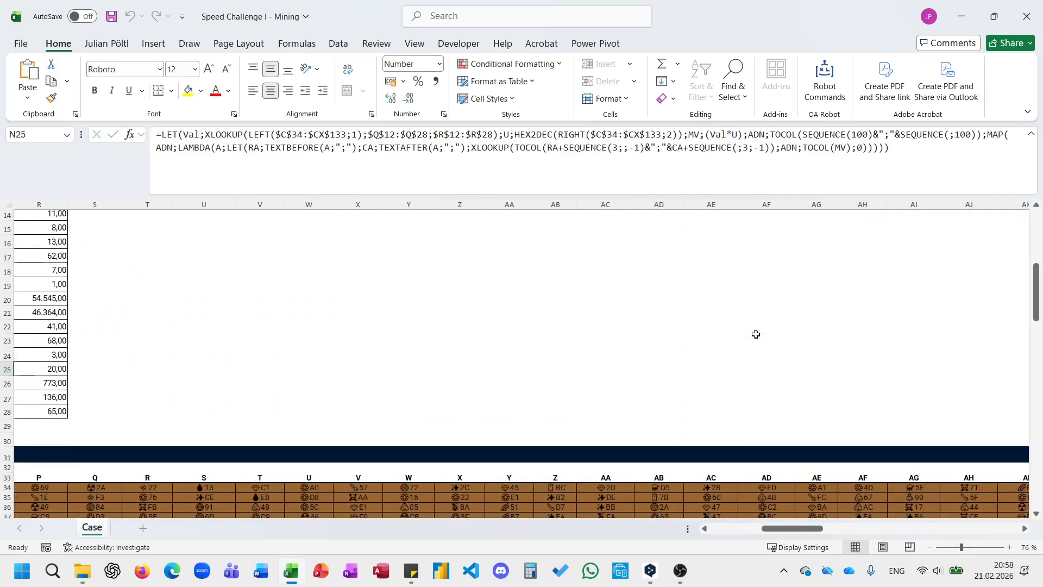
pyautogui.hscroll(6, 755, 334)
pyautogui.click(530, 490)
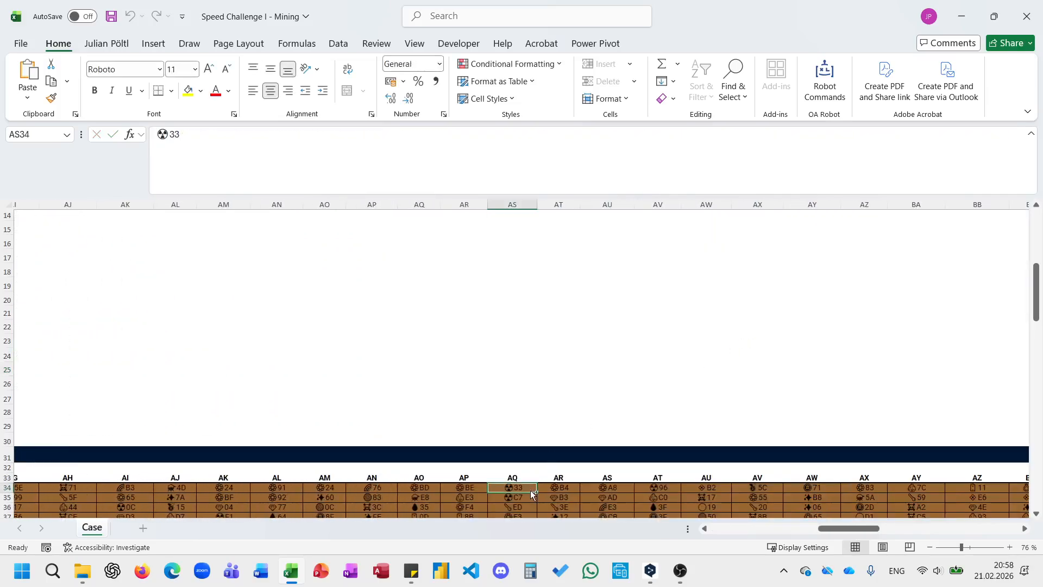
pyautogui.hotkey('ctrl', 'Right')
pyautogui.press('Right')
pyautogui.press('Right')
pyautogui.press('Right')
pyautogui.press('Right')
pyautogui.press('Right')
pyautogui.click(465, 162)
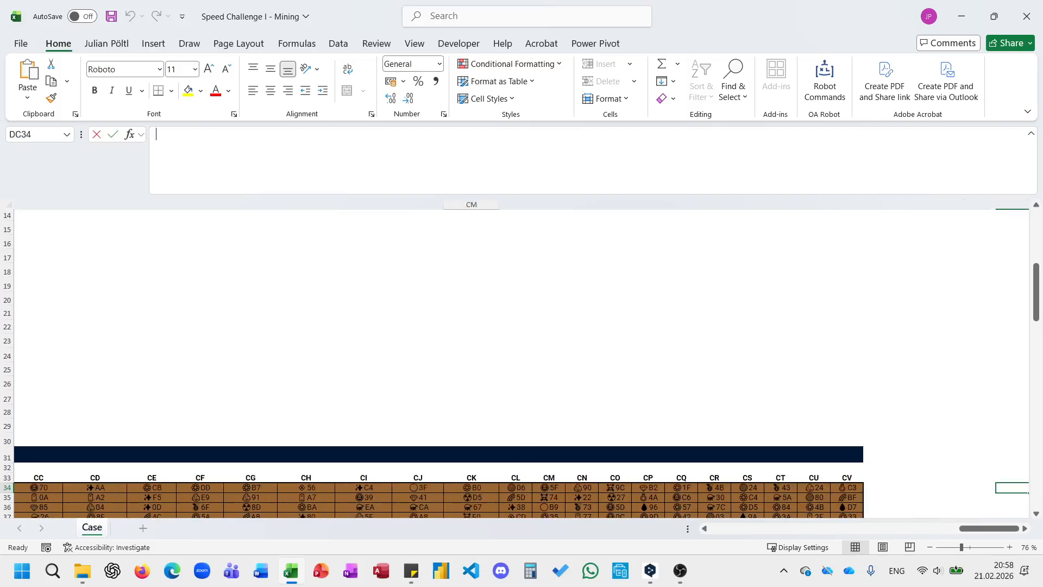
pyautogui.hotkey('ctrl', 'v')
pyautogui.hotkey('ctrl', 'Return')
pyautogui.hscroll(2, 612, 267)
pyautogui.scroll(-1, 613, 268)
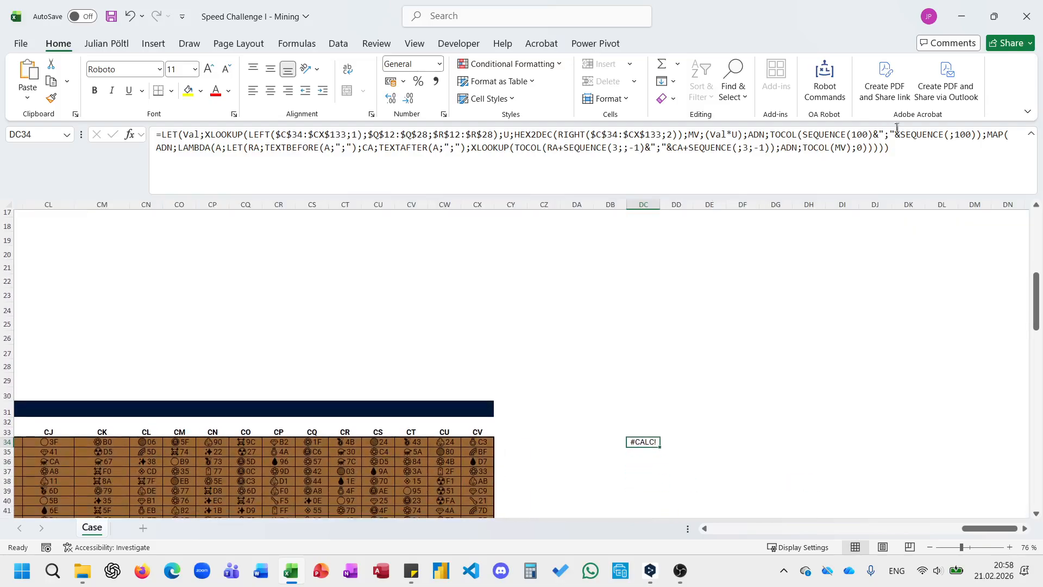
# Replace the MAP expression in the DC34 formula with ADN as a test output and enter it.
pyautogui.moveTo(893, 148); pyautogui.dragTo(988, 134)
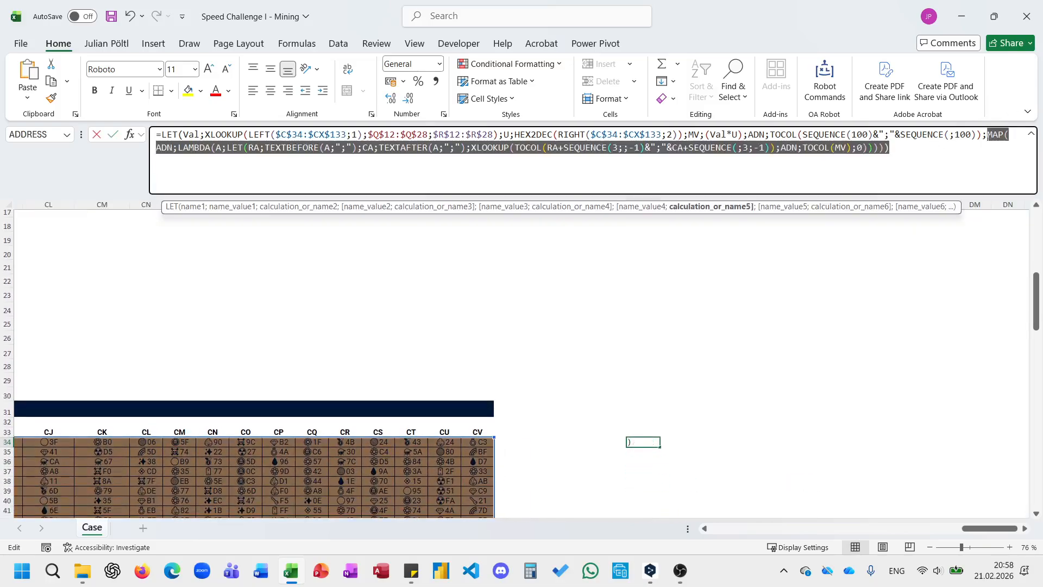
pyautogui.write('AND)')
pyautogui.press('BackSpace')
pyautogui.press('BackSpace')
pyautogui.press('BackSpace')
pyautogui.write('DN)')
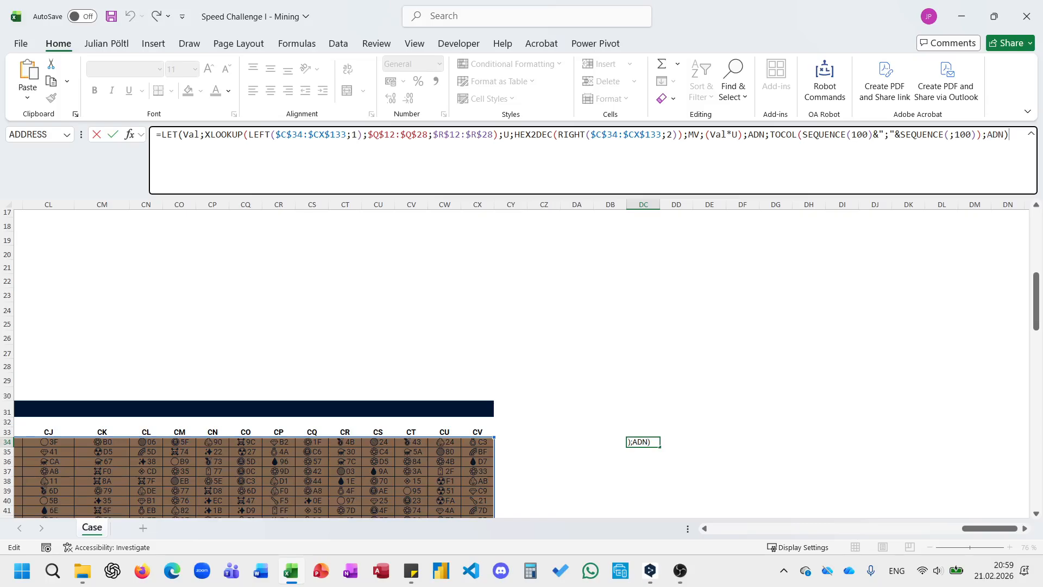
pyautogui.press('Return')
# Check the first and last entries of the spilled address list, and undo the ADN test in DC34.
pyautogui.hotkey('ctrl', 'Down')
pyautogui.hotkey('ctrl', 'Up')
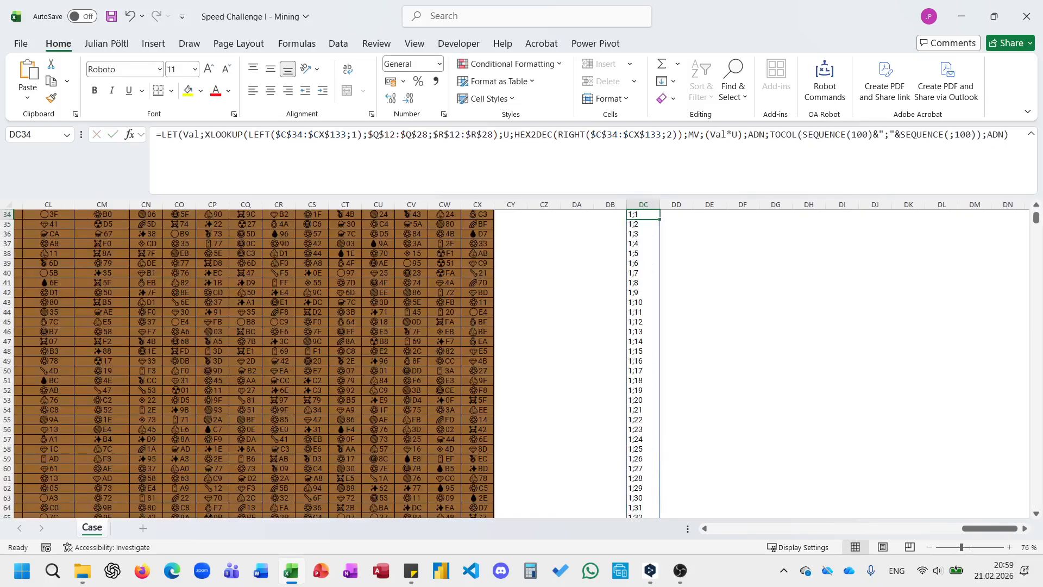
pyautogui.hotkey('ctrl', 'Down')
pyautogui.hotkey('ctrl', 'Up')
pyautogui.hotkey('ctrl', 'Down')
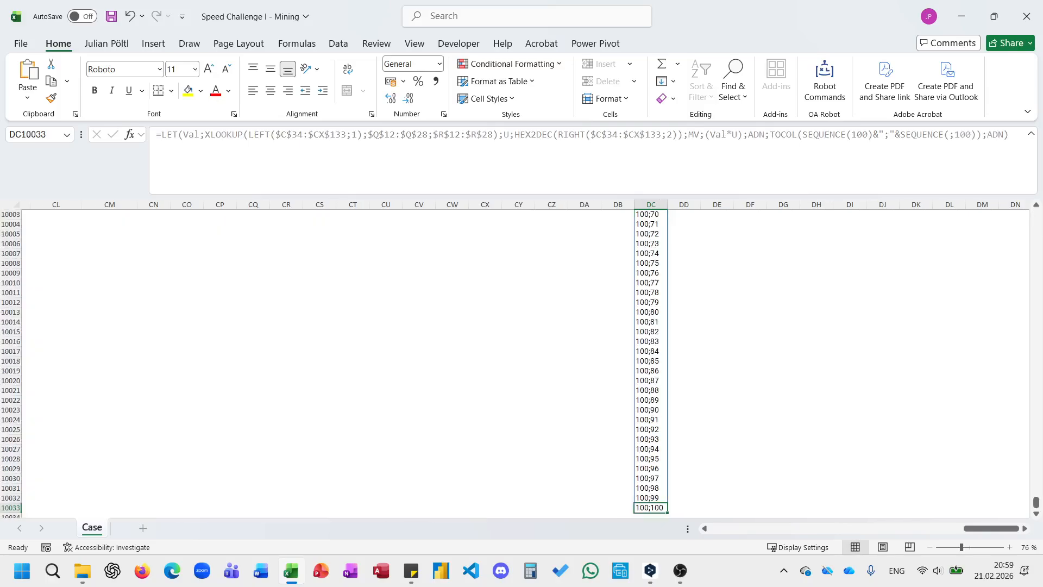
pyautogui.hotkey('ctrl', 'Up')
pyautogui.press('Up')
pyautogui.press('Down')
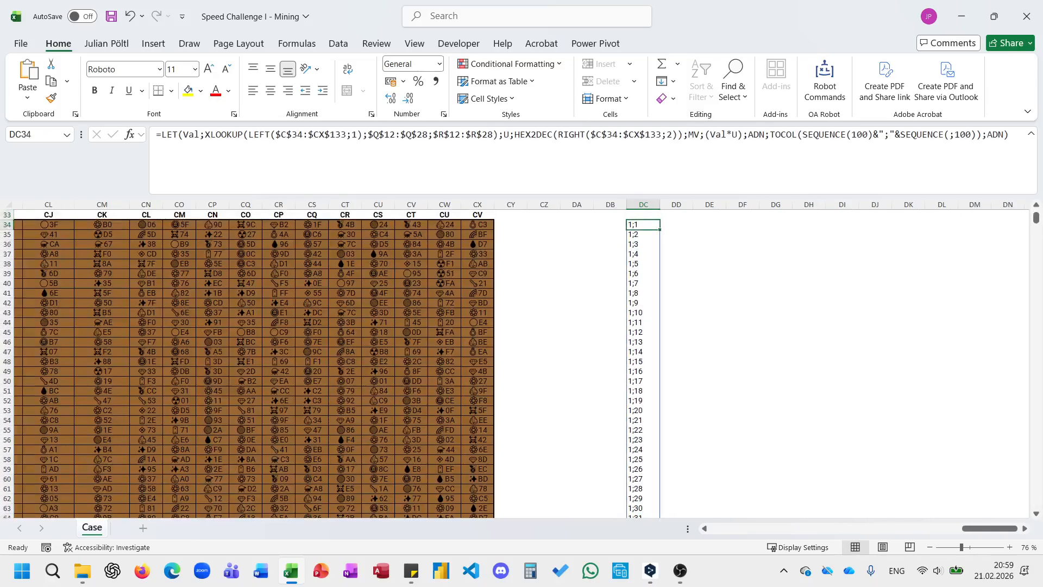
pyautogui.hotkey('ctrl', 'z')
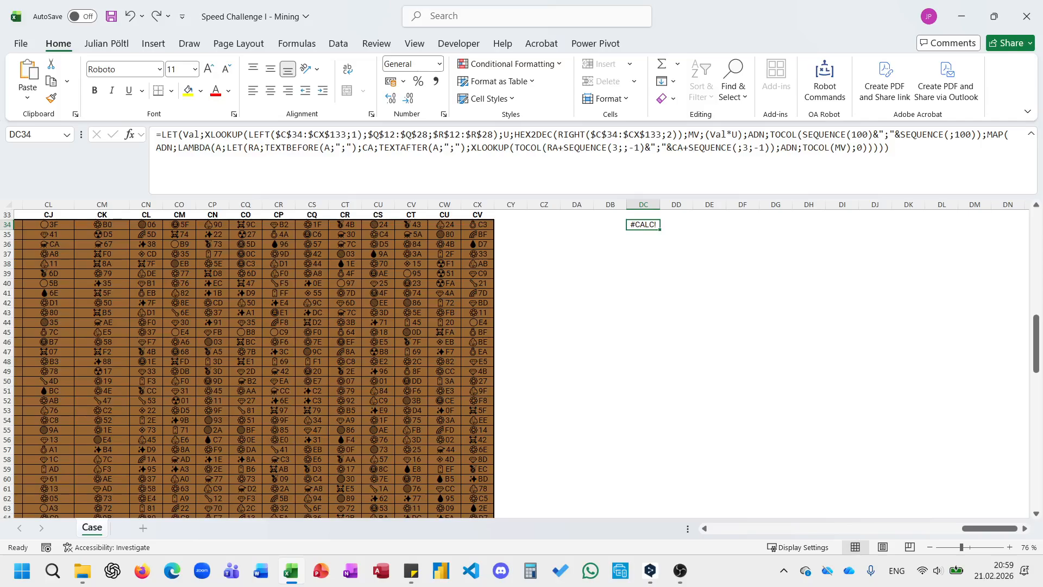
# Try defining ADN without the TOCOL wrapper in the DC34 formula, and undo the change.
pyautogui.press('F2')
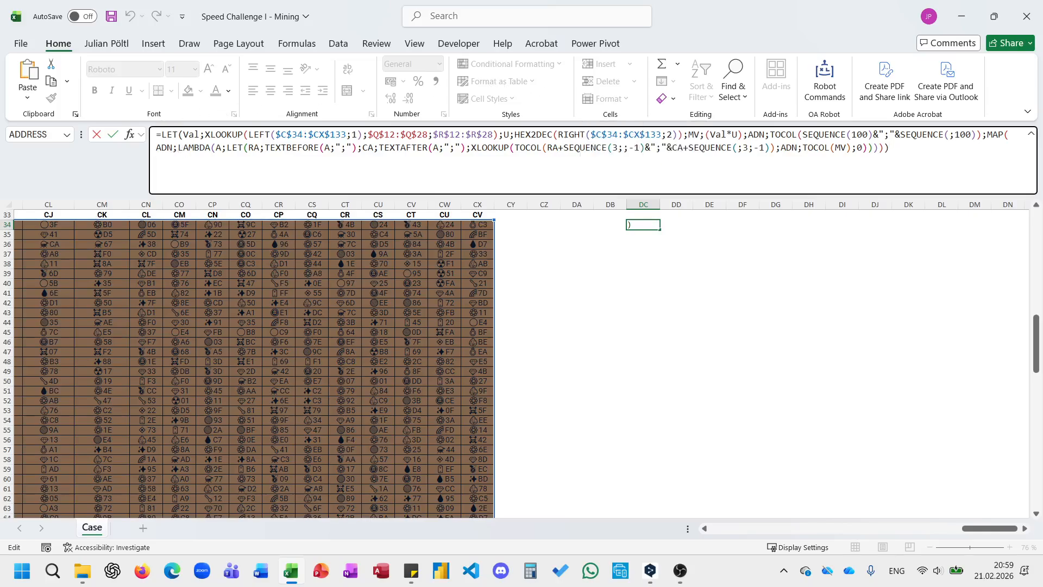
pyautogui.doubleClick(784, 134)
pyautogui.press('Delete')
pyautogui.press('Delete')
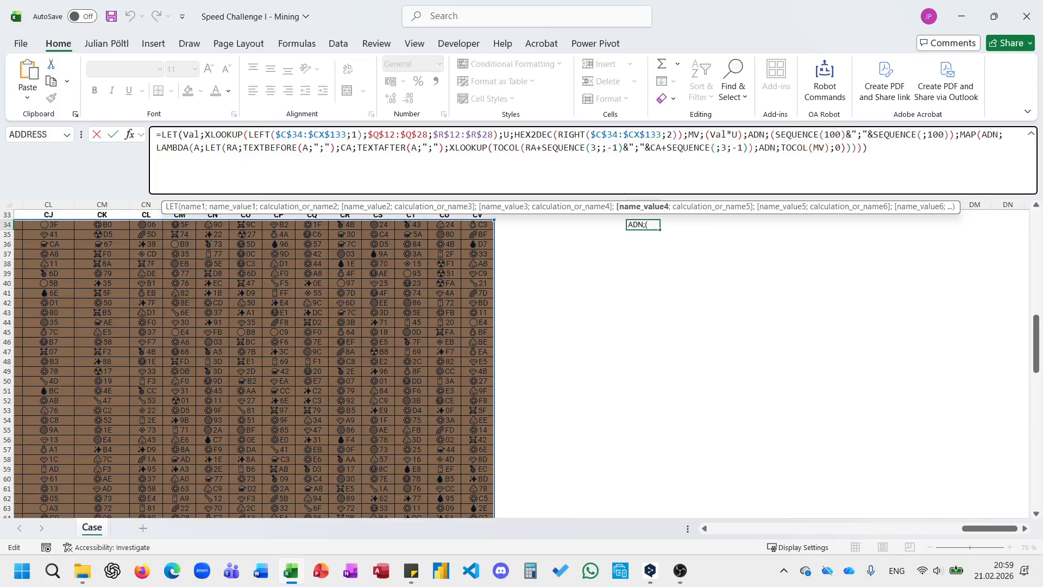
pyautogui.click(949, 134)
pyautogui.press('BackSpace')
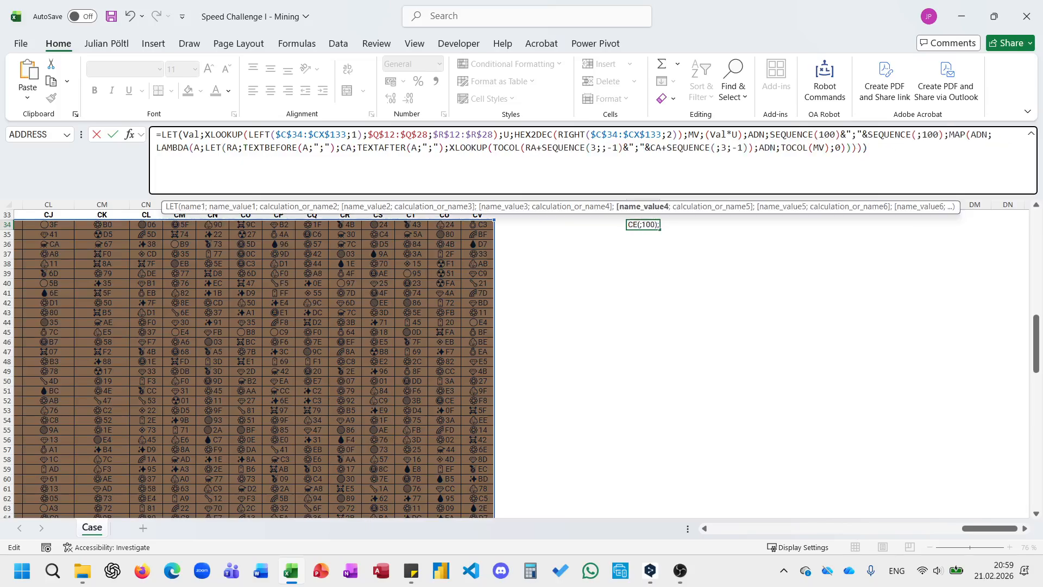
pyautogui.press('Return')
pyautogui.press('Up')
pyautogui.hotkey('ctrl', 'z')
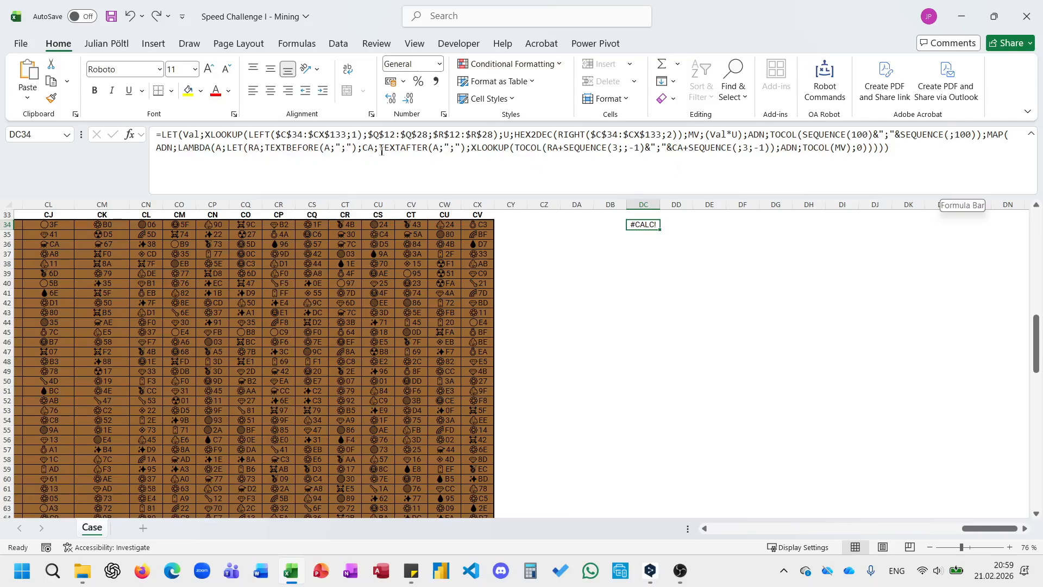
# Test the MAP in DC34 with RA in place of the XLOOKUP expression, and undo the change.
pyautogui.moveTo(472, 147); pyautogui.dragTo(874, 164)
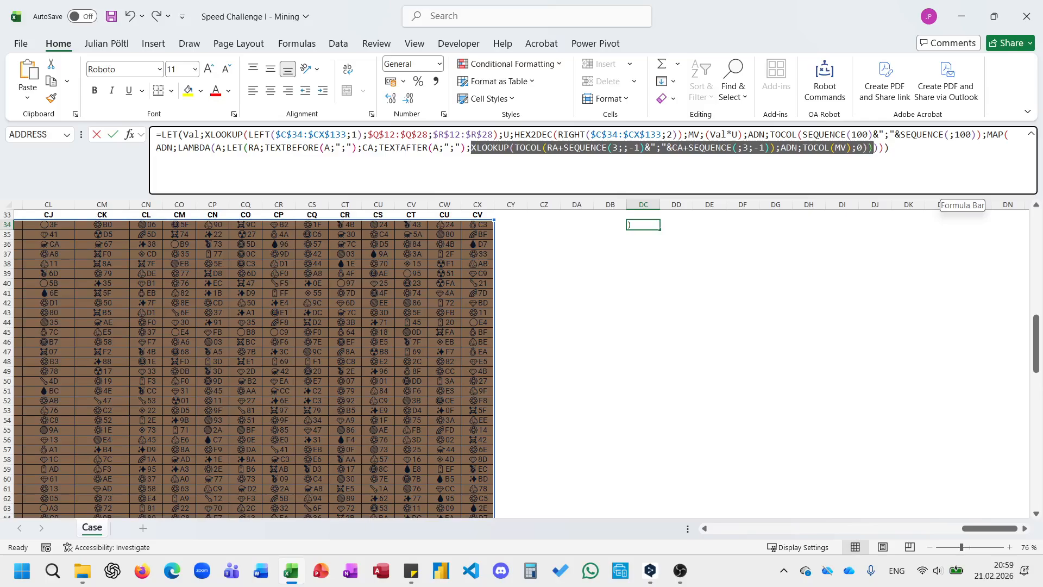
pyautogui.write('RA')
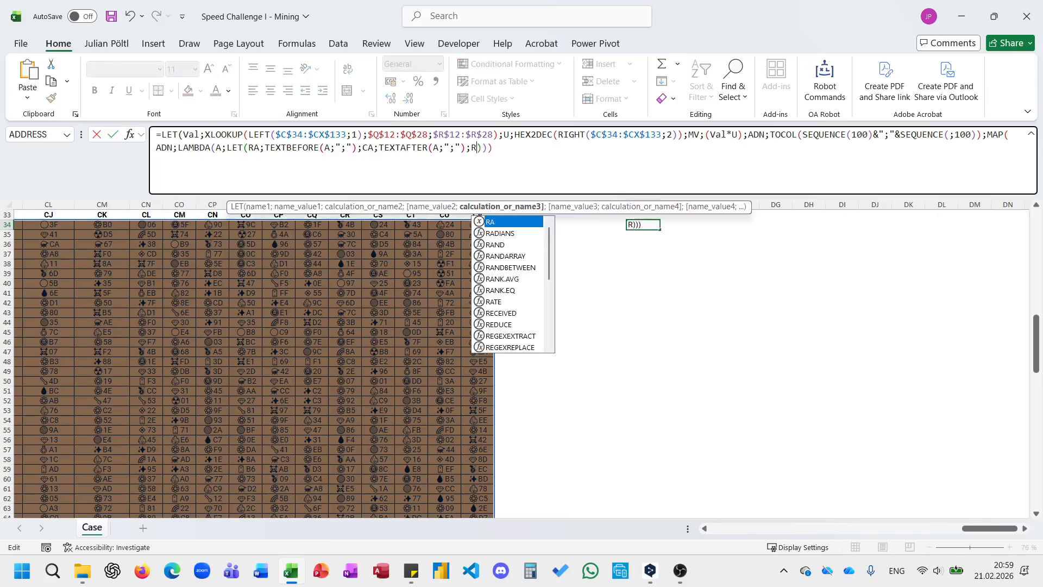
pyautogui.write(')')
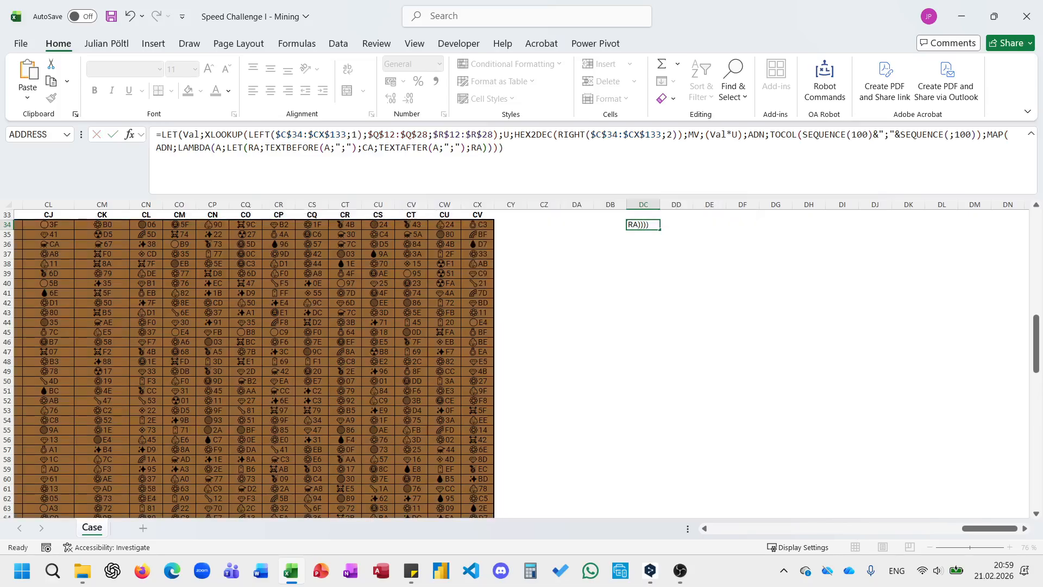
pyautogui.press('Return')
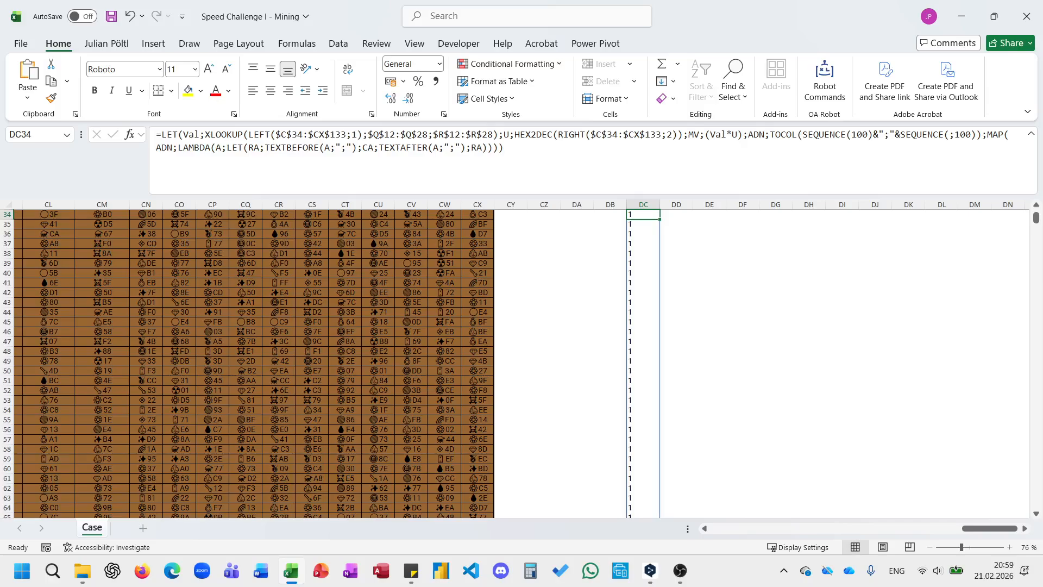
pyautogui.hotkey('ctrl', 'z')
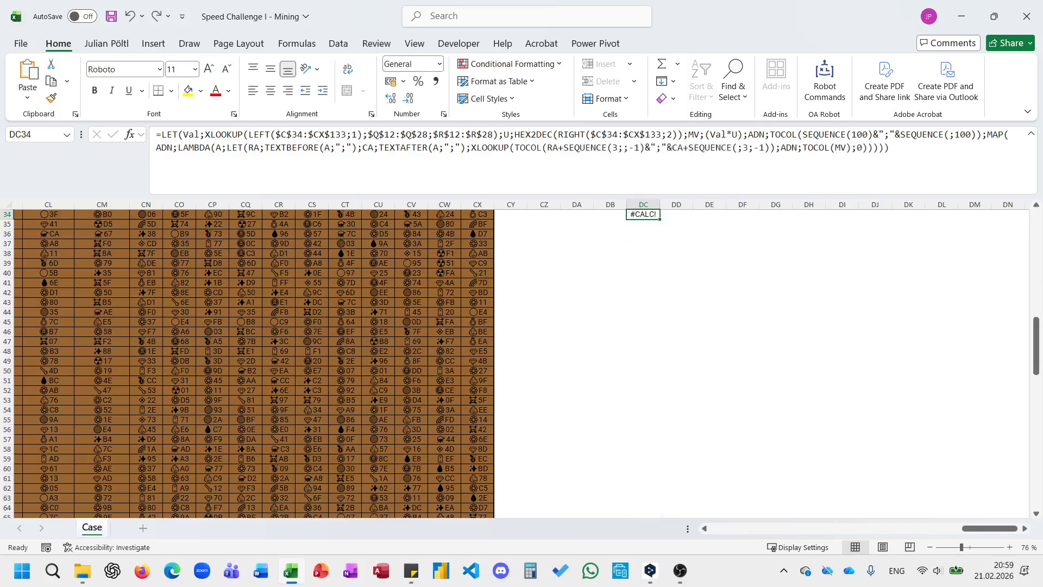
# Copy the TOCOL neighbour address expression out of the DC34 formula and paste it into DE34.
pyautogui.click(646, 148)
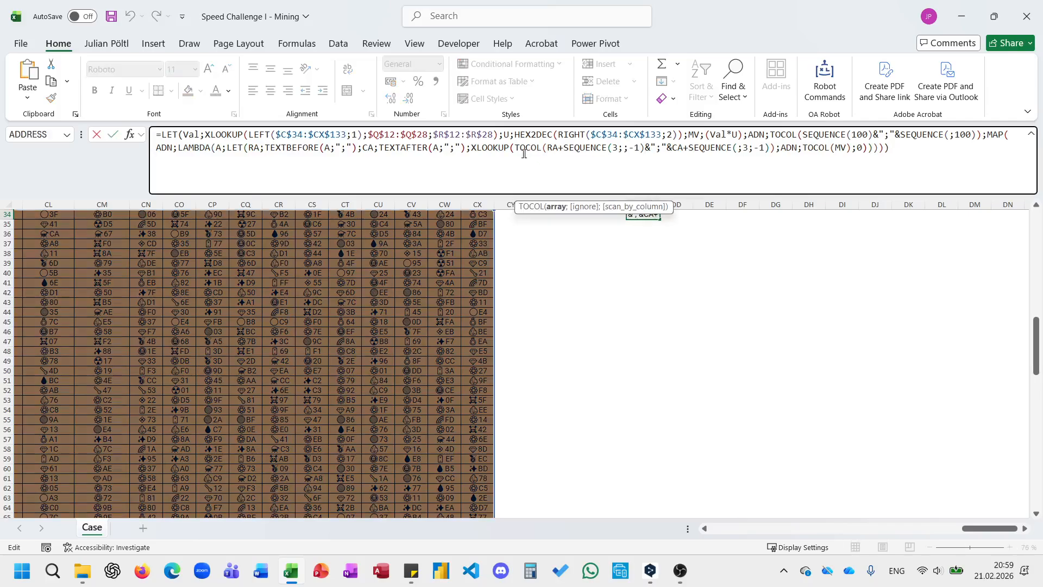
pyautogui.moveTo(516, 148); pyautogui.dragTo(775, 148)
pyautogui.hotkey('ctrl', 'c')
pyautogui.press('Escape')
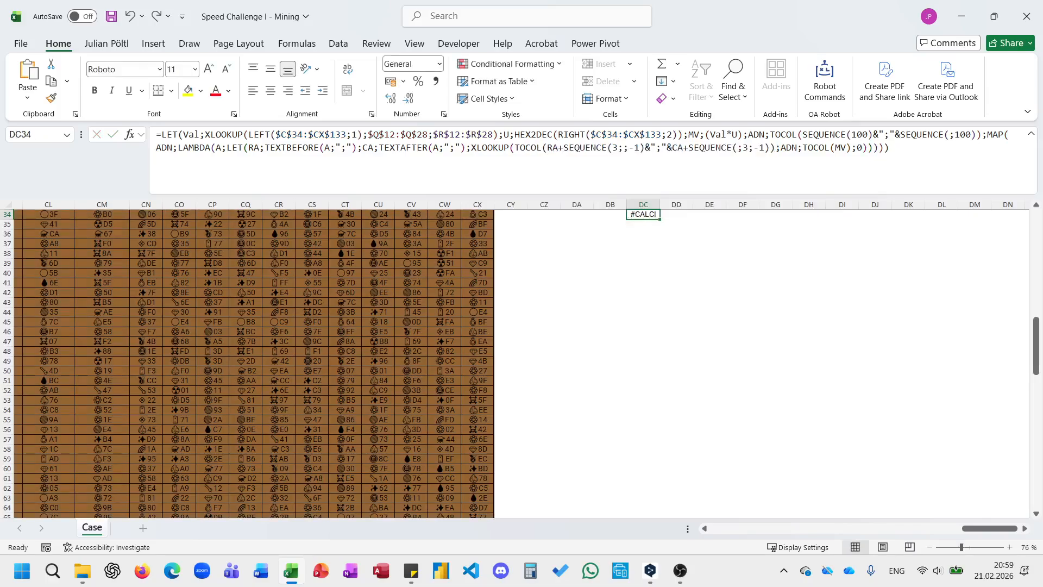
pyautogui.click(709, 214)
pyautogui.click(380, 134)
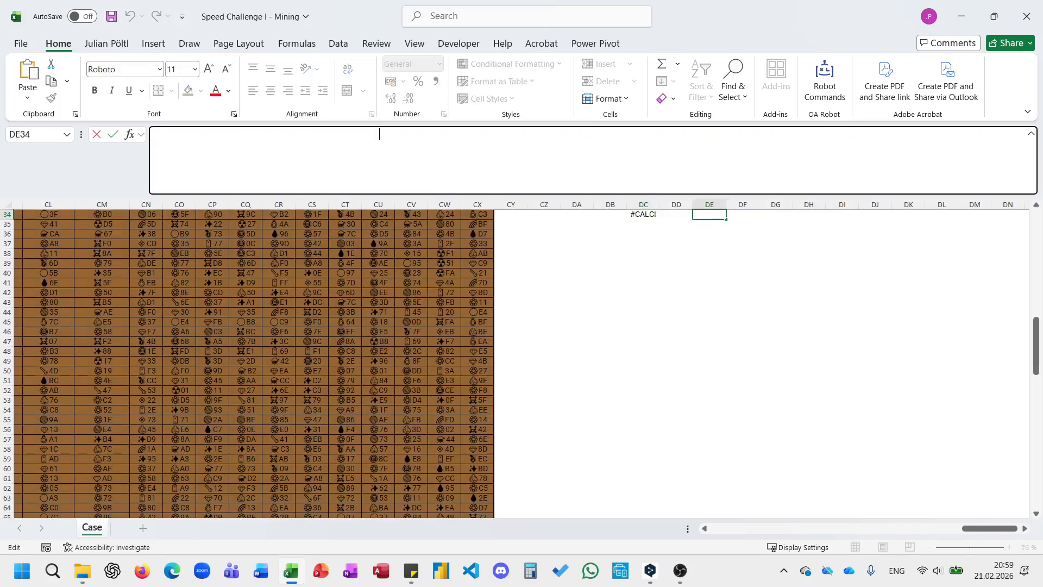
pyautogui.hotkey('ctrl', 'v')
# Make the DE34 expression a formula, replace both RA and CA with 1, and enter it.
pyautogui.click(155, 134)
pyautogui.write('=')
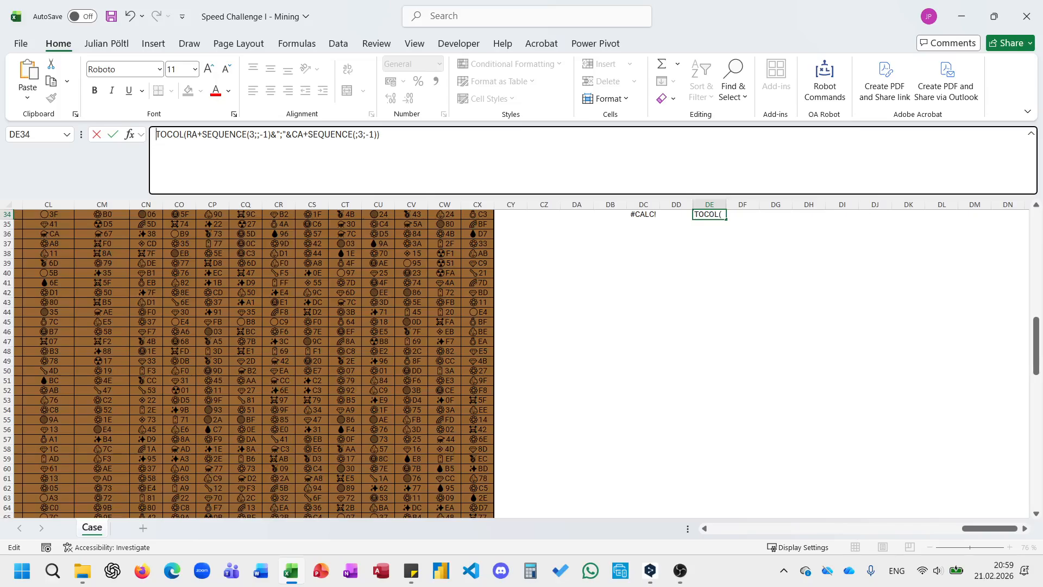
pyautogui.doubleClick(199, 135)
pyautogui.write('1')
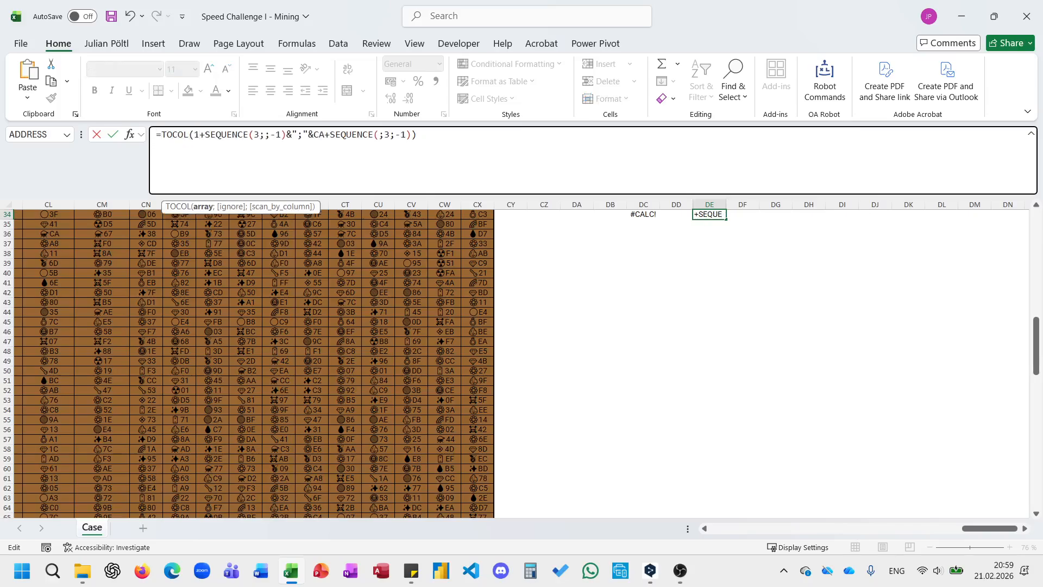
pyautogui.doubleClick(319, 134)
pyautogui.write('1')
pyautogui.press('Return')
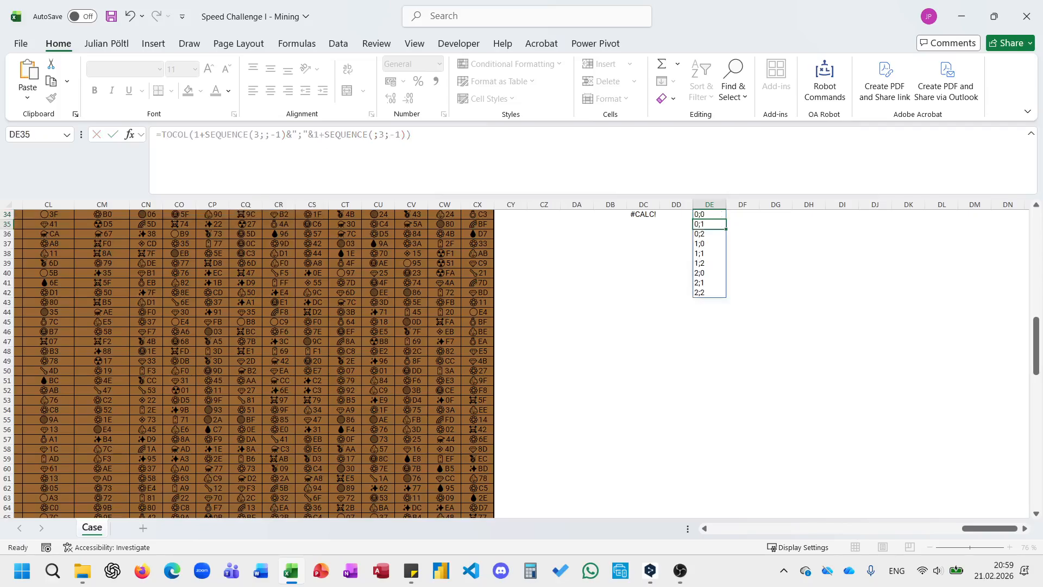
# Check the spilled neighbour addresses, clear the test formula from DE34 and return to DC34.
pyautogui.press('Up')
pyautogui.press('Down')
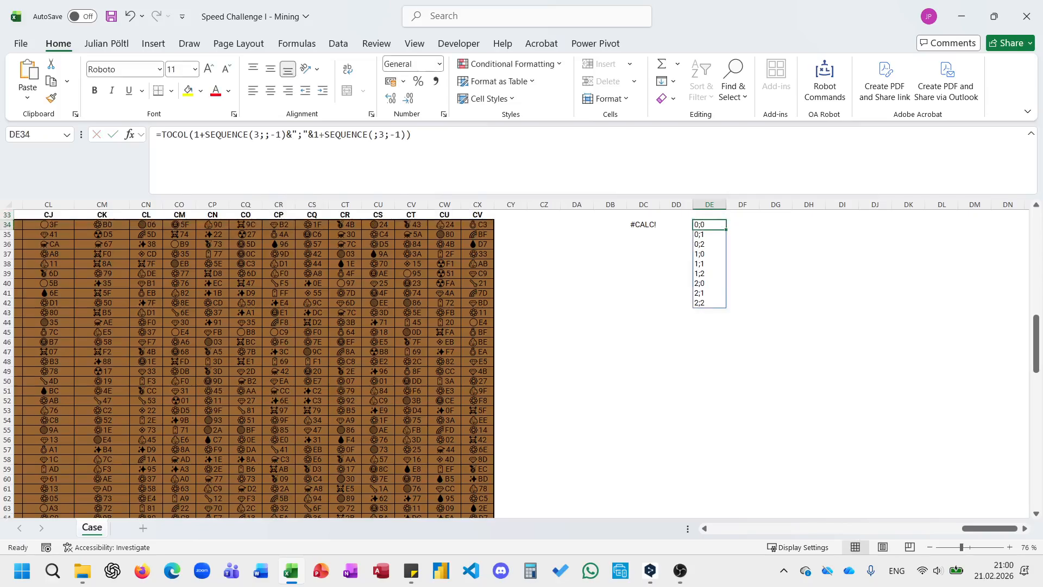
pyautogui.press('Delete')
pyautogui.press('Left')
pyautogui.press('Left')
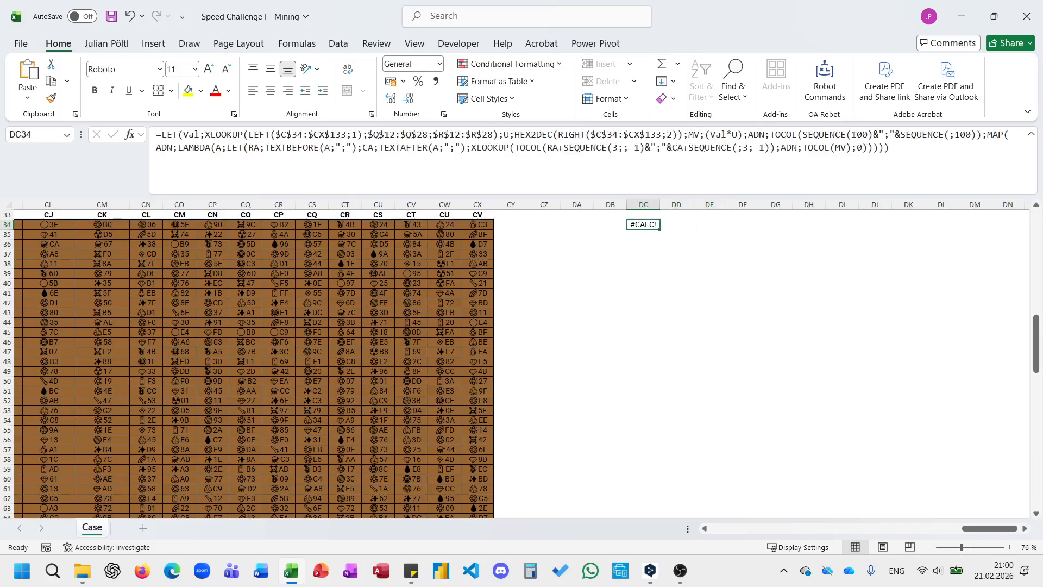
# Make the DC34 LET formula return ADN instead of the MAP result, spilling the full address list.
pyautogui.click(841, 149)
pyautogui.moveTo(879, 135); pyautogui.dragTo(1004, 152)
pyautogui.click(987, 136)
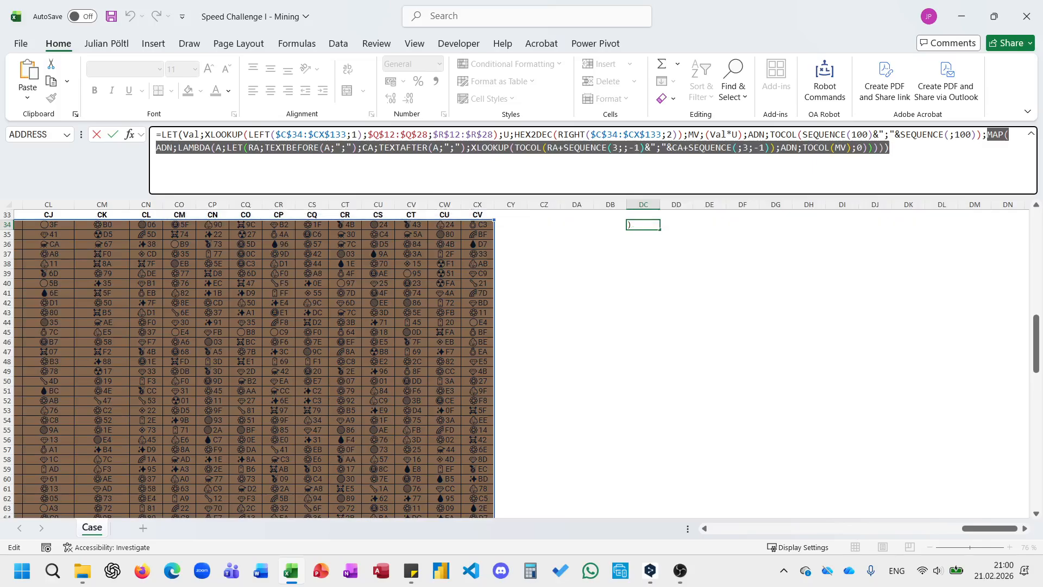
pyautogui.write('ADN)')
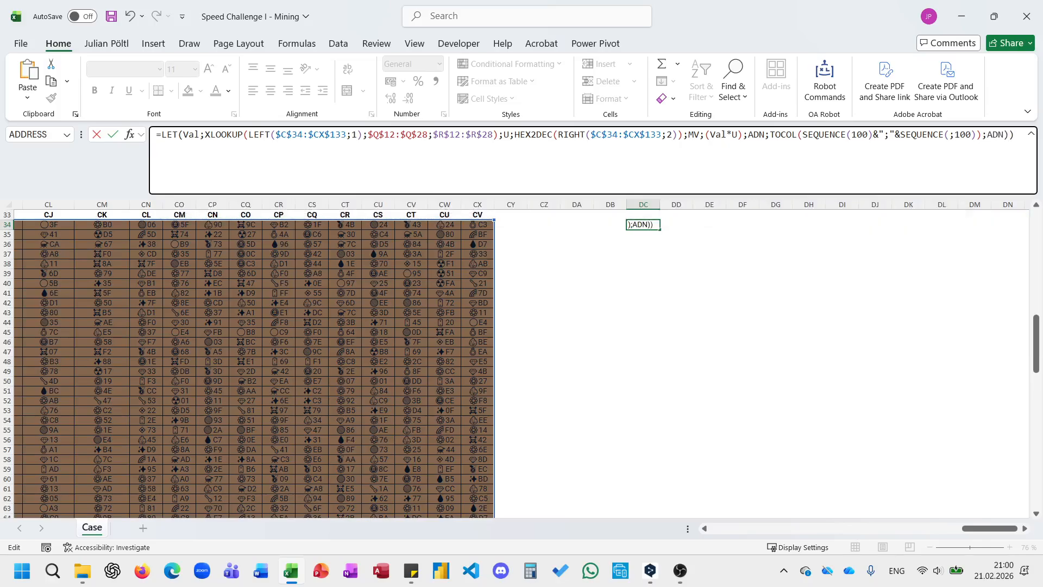
pyautogui.press('Return')
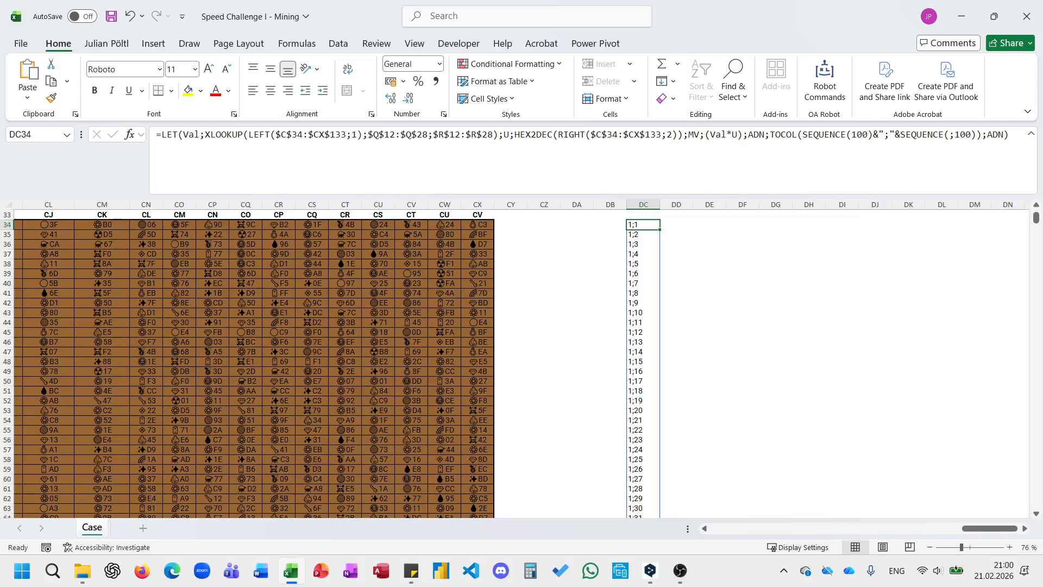
# Check how far the address list spills below DC34, and undo the change that made the LET formula return ADN.
pyautogui.hotkey('ctrl', 'Down')
pyautogui.hotkey('ctrl', 'Up')
pyautogui.hotkey('ctrl', 'z')
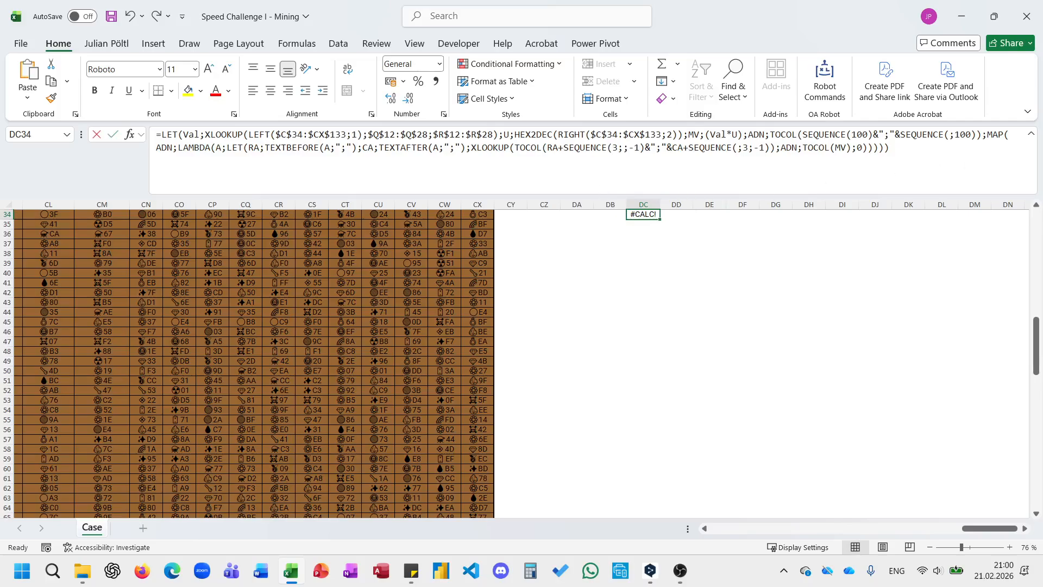
# Replace the TOCOL lookup value of the inner XLOOKUP in DC34 with "1;1" and enter the test formula.
pyautogui.click(613, 148)
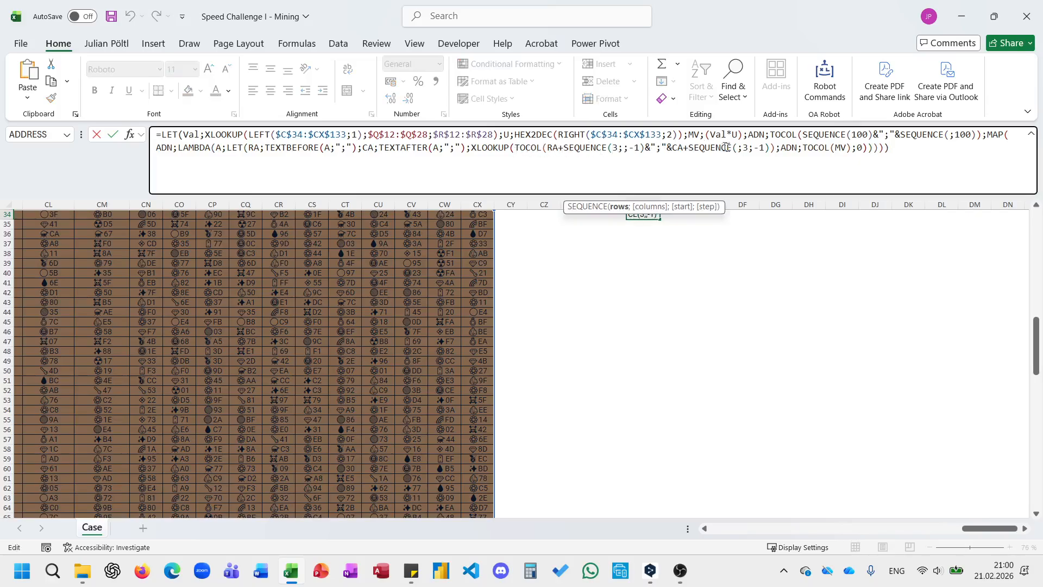
pyautogui.click(756, 147)
pyautogui.write('-')
pyautogui.click(776, 148)
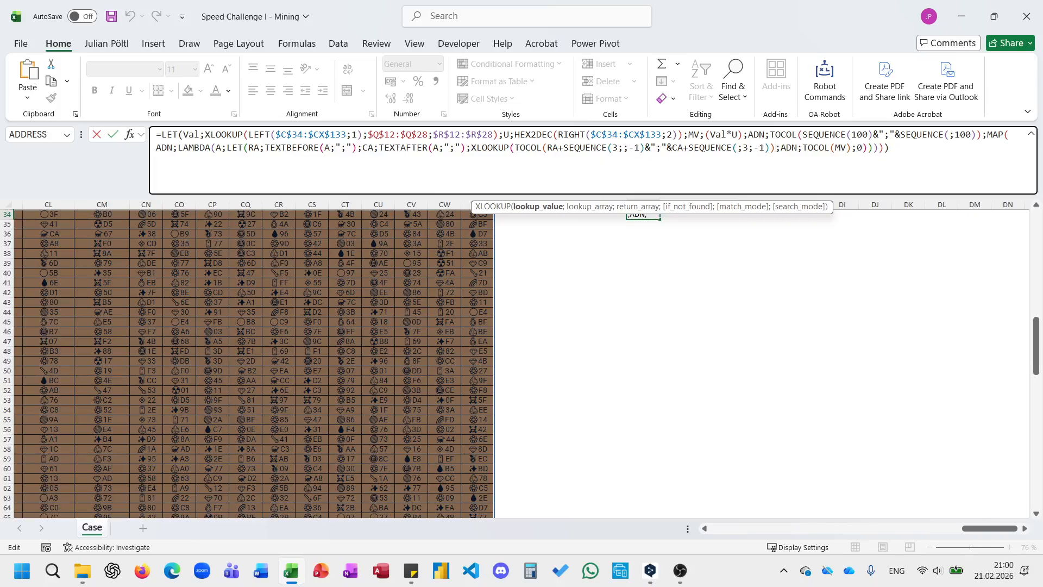
pyautogui.moveTo(515, 158); pyautogui.dragTo(776, 158)
pyautogui.write('"1;"1')
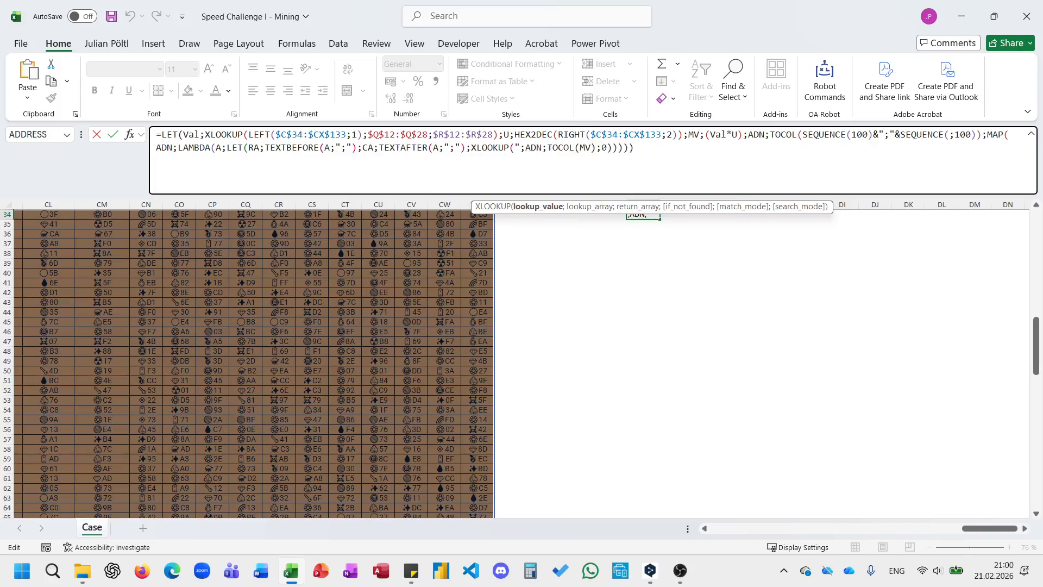
pyautogui.press('BackSpace')
pyautogui.press('Right')
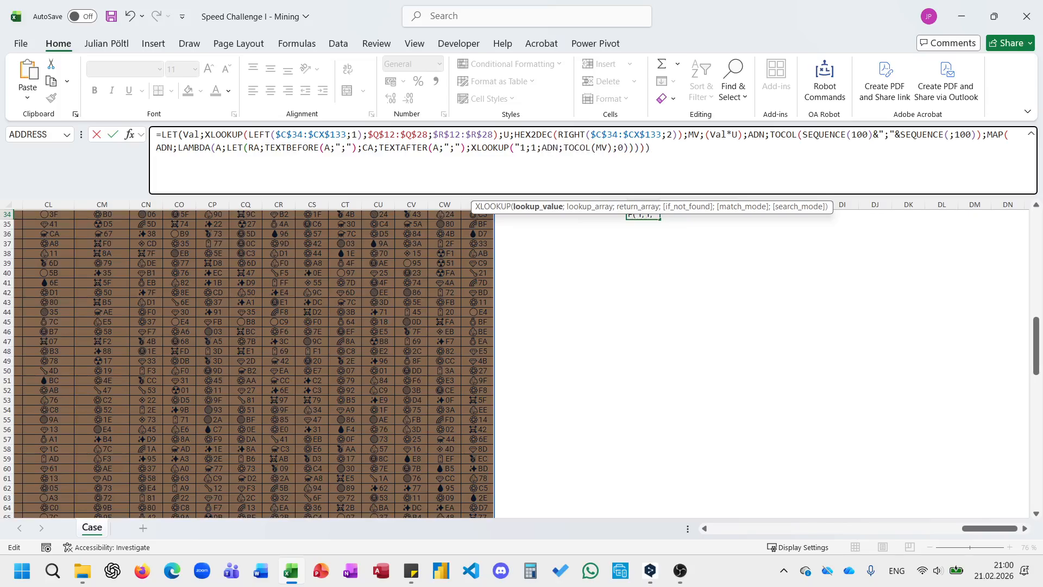
pyautogui.write('")')
pyautogui.press('BackSpace')
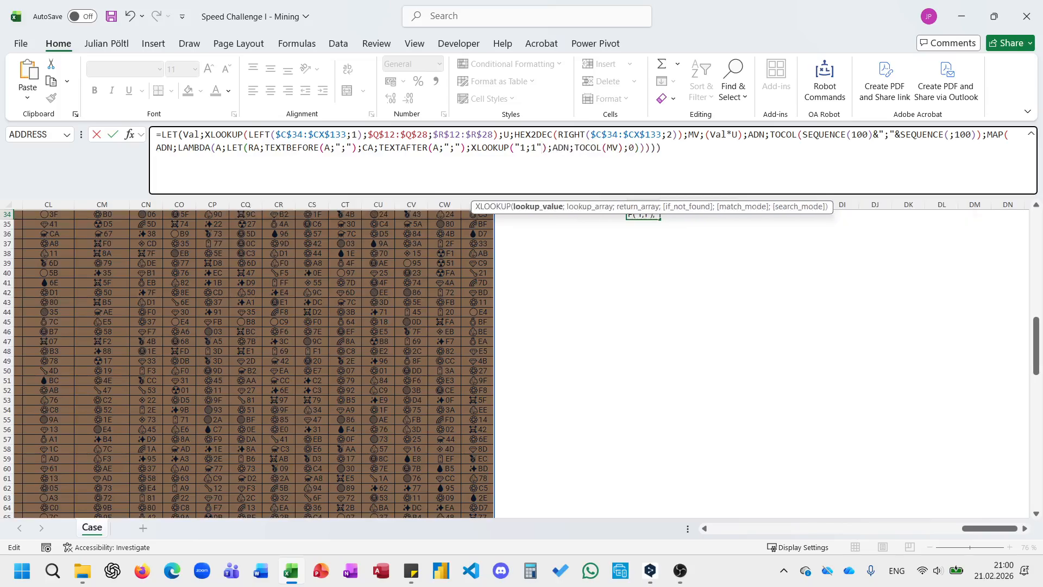
pyautogui.press('Return')
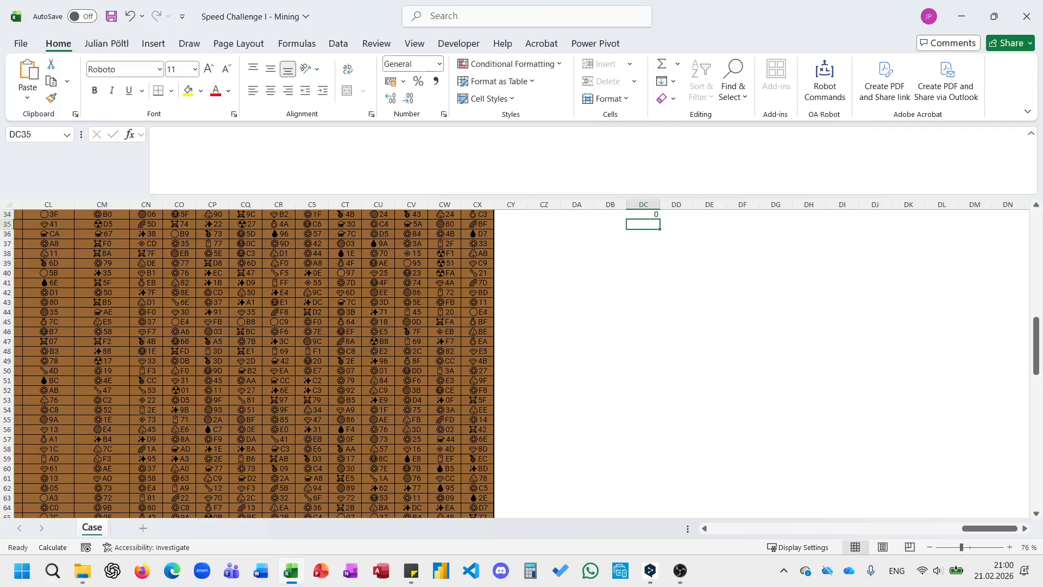
pyautogui.press('F2')
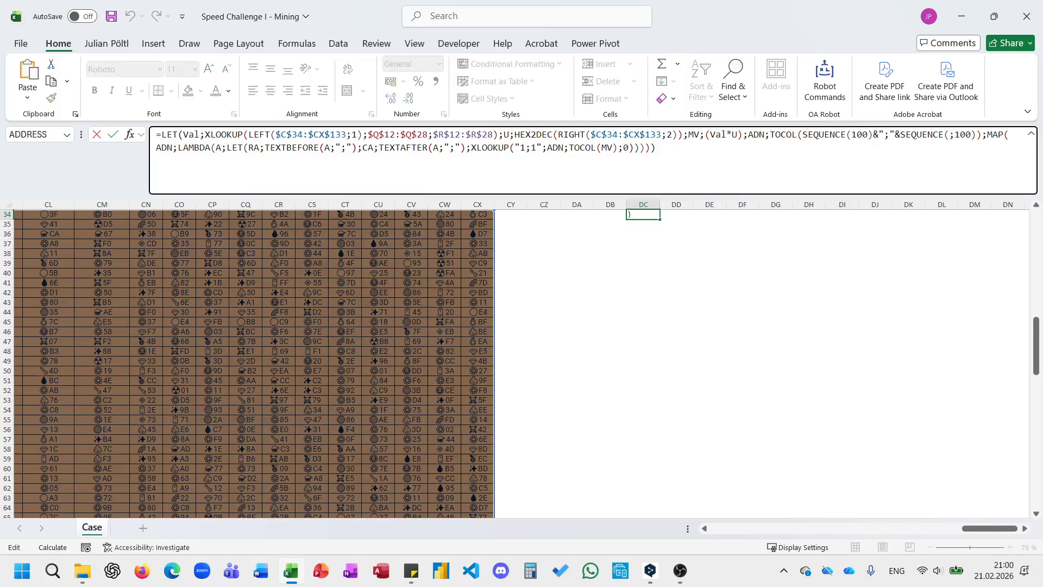
pyautogui.press('Return')
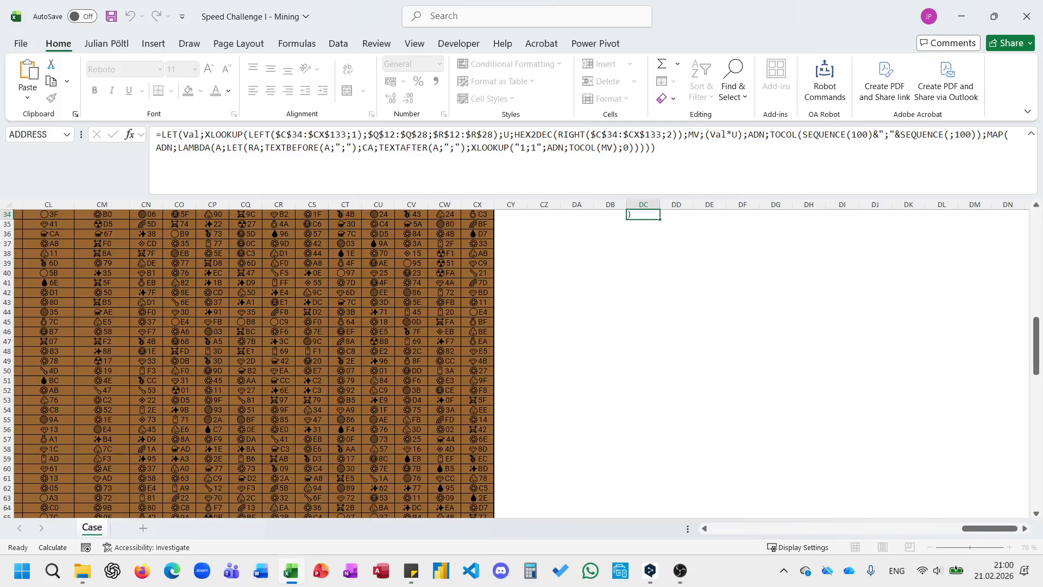
# Turn off the Windows Energy saver mode.
pyautogui.click(922, 583)
pyautogui.click(615, 256)
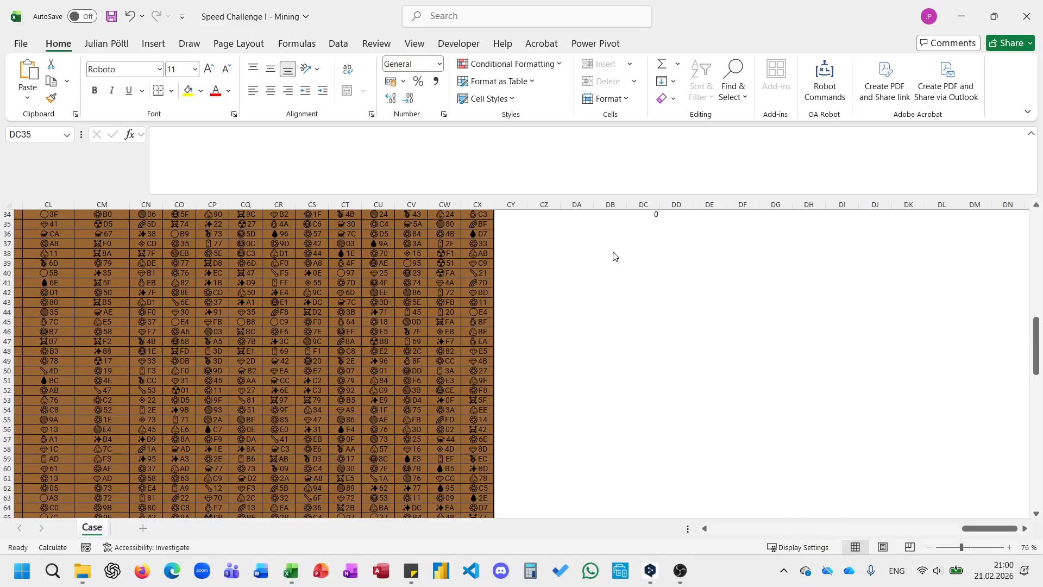
pyautogui.click(646, 214)
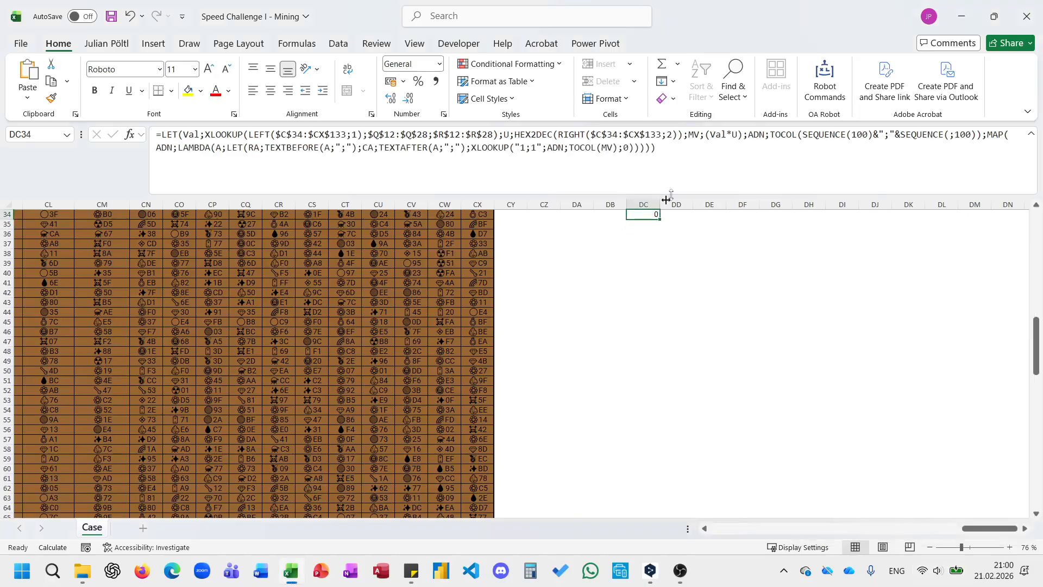
pyautogui.click(698, 159)
pyautogui.press('Escape')
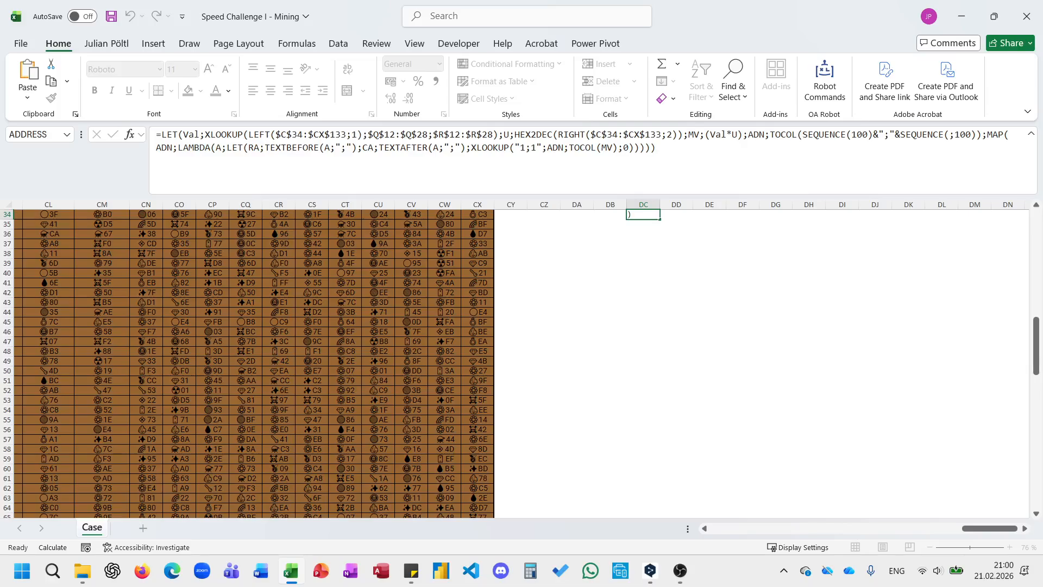
pyautogui.click(937, 570)
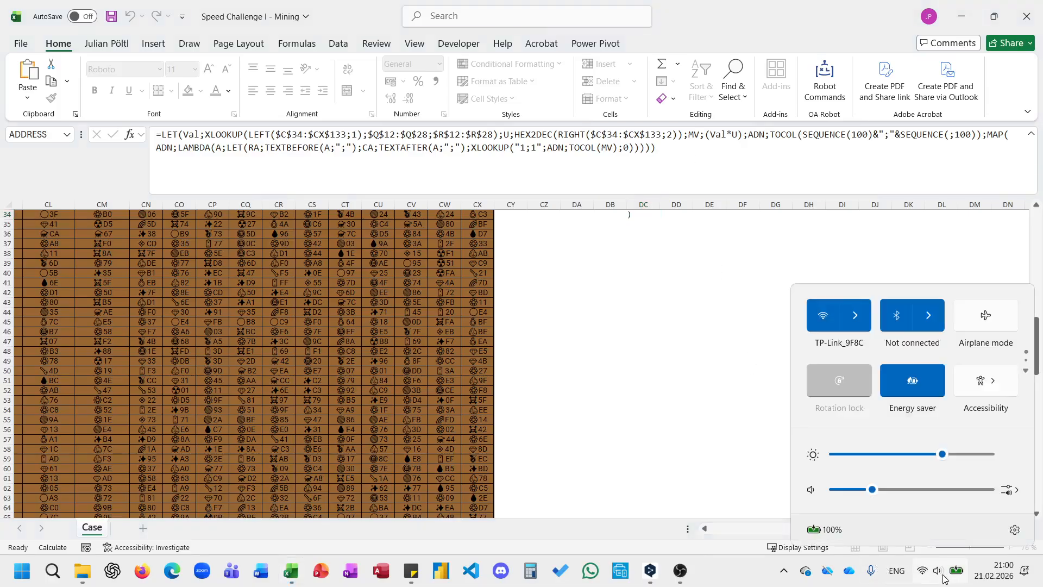
pyautogui.click(923, 383)
pyautogui.click(654, 309)
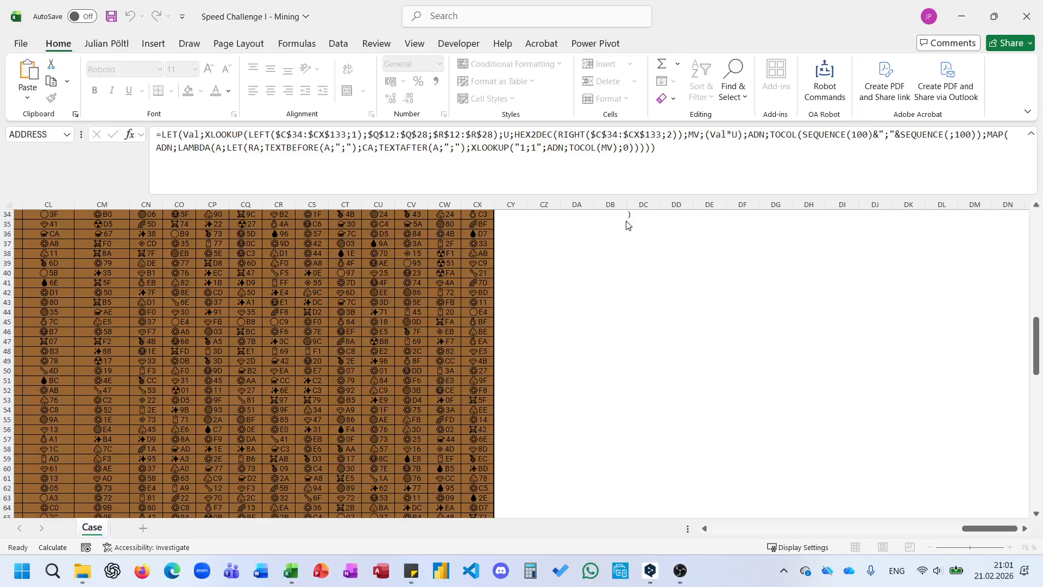
# Re-enter the "1;1" test formula in DC34 and end the interrupted code execution.
pyautogui.press('Return')
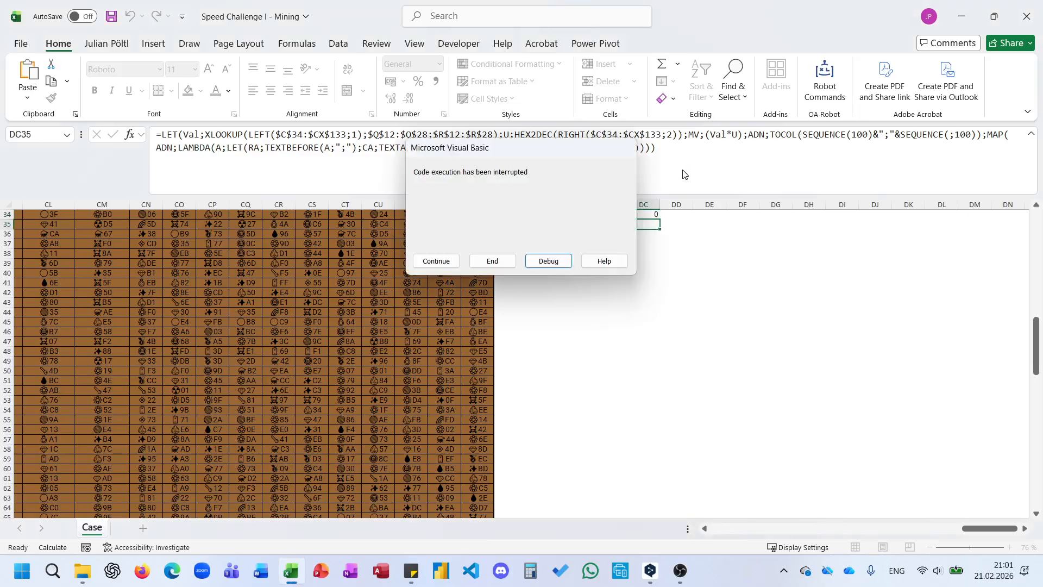
pyautogui.click(493, 261)
pyautogui.click(644, 252)
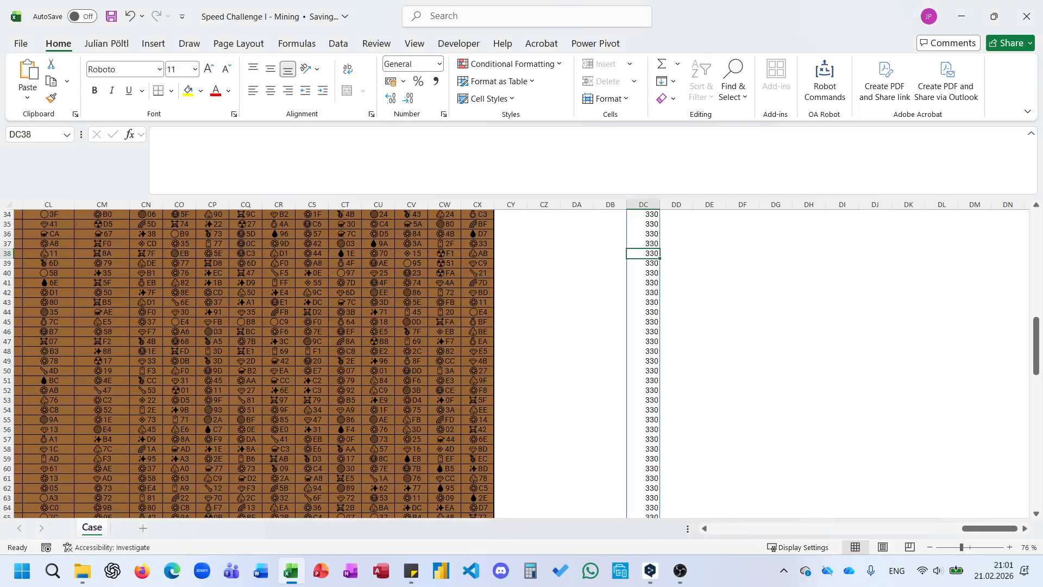
pyautogui.click(639, 232)
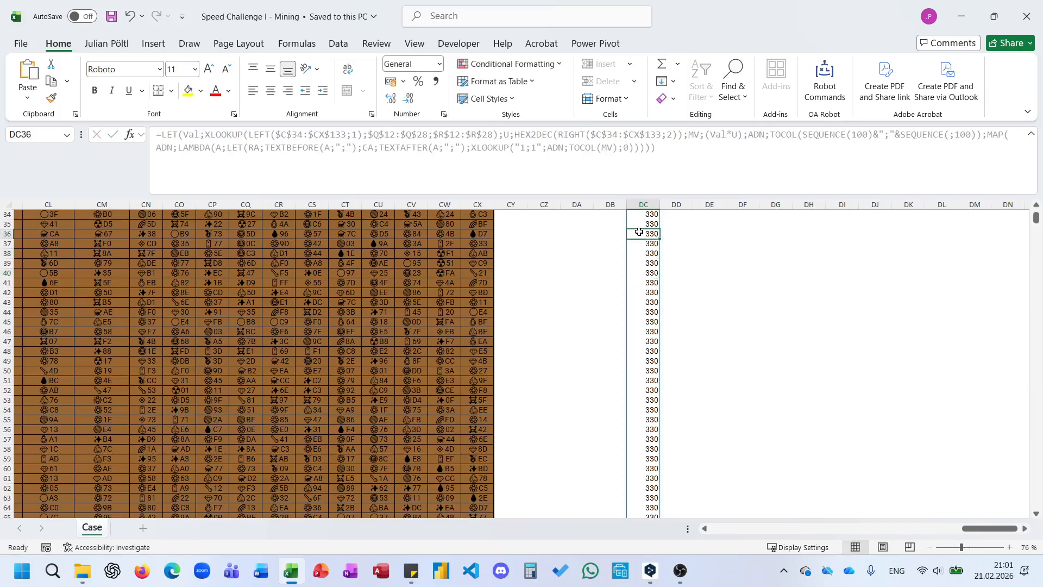
pyautogui.click(624, 147)
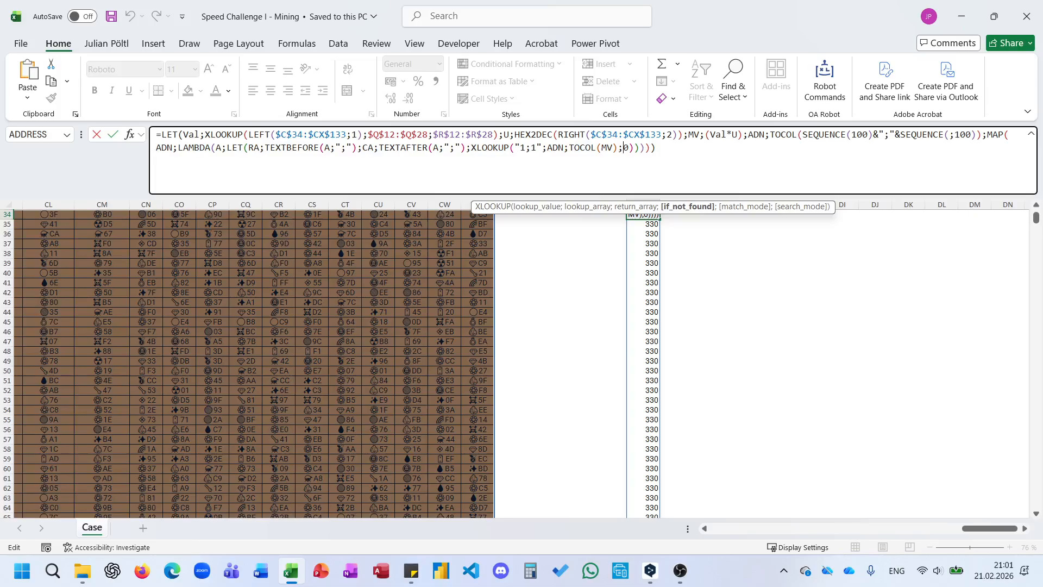
pyautogui.press('Escape')
pyautogui.click(624, 148)
pyautogui.press('Escape')
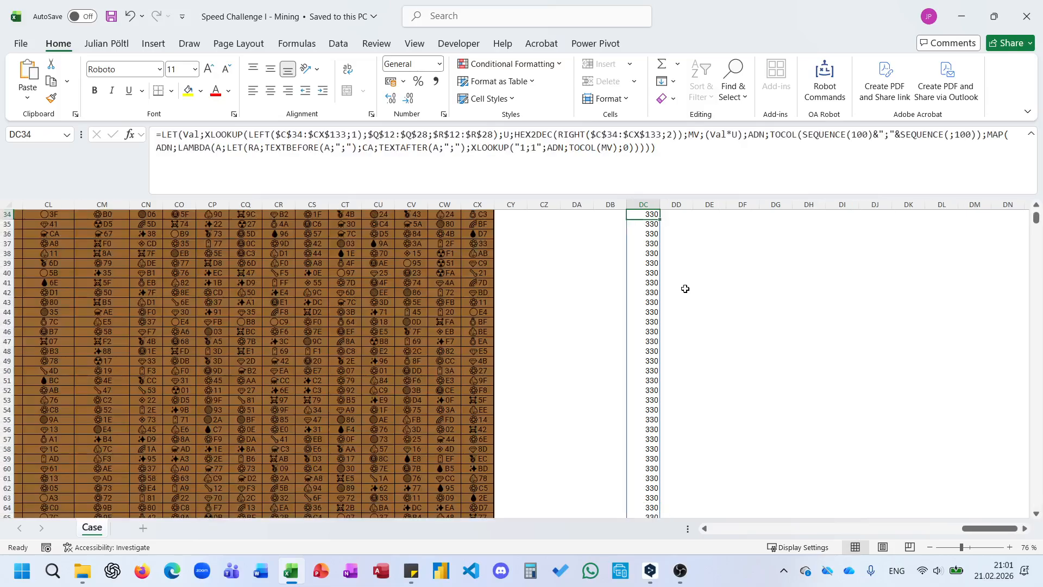
# Try to wrap the "1;1" lookup value in VSTACK, and clear the test formula from DC34.
pyautogui.click(542, 147)
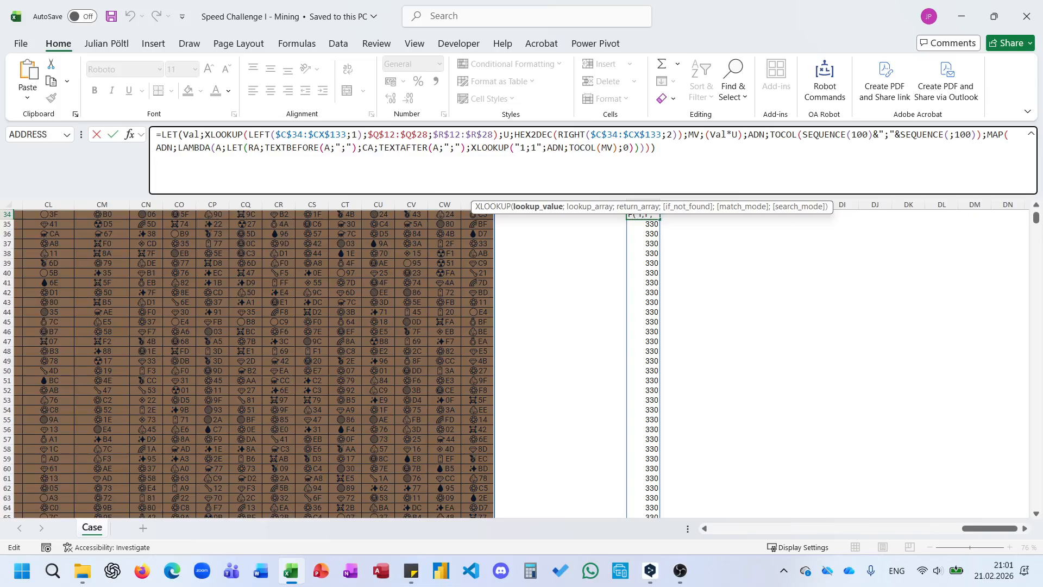
pyautogui.hotkey('shift', 'Left')
pyautogui.hotkey('shift', 'Left')
pyautogui.hotkey('shift', 'Left')
pyautogui.hotkey('shift', 'Left')
pyautogui.press('Left')
pyautogui.press('Left')
pyautogui.write('vs')
pyautogui.press('Escape')
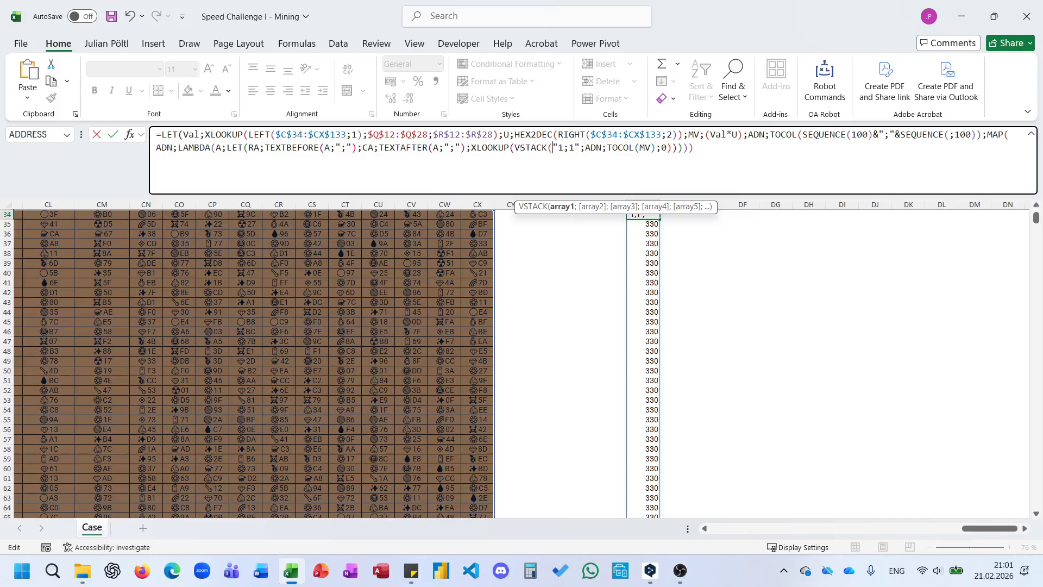
pyautogui.press('Escape')
pyautogui.press('Delete')
# Wrap the neighbour XLOOKUP inside the MAP LAMBDA of the N25 answer formula in SUM and enter it.
pyautogui.scroll(10, 408, 352)
pyautogui.hscroll(-14, 409, 353)
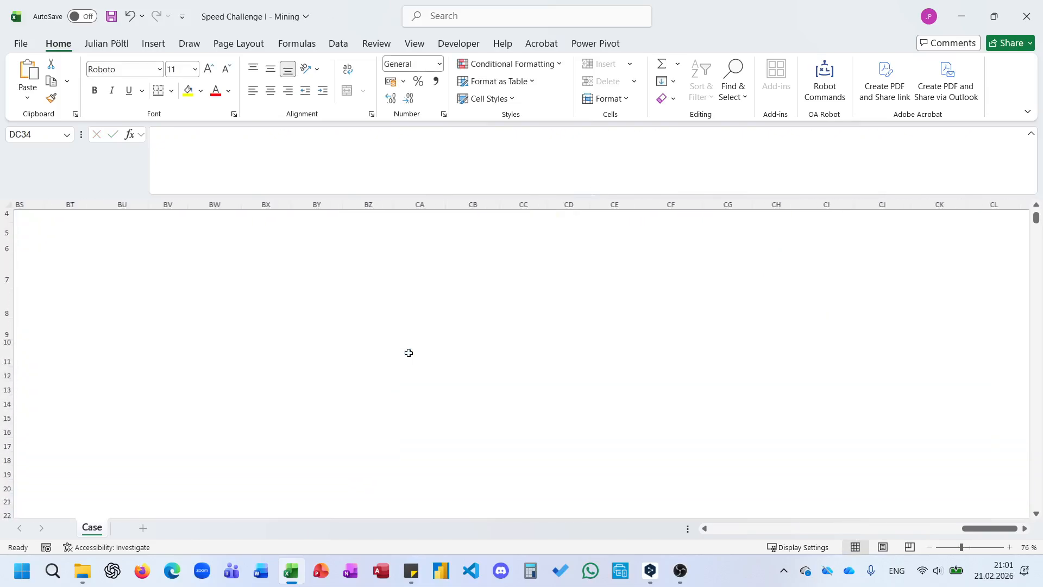
pyautogui.hscroll(-14, 409, 353)
pyautogui.scroll(1, 408, 352)
pyautogui.scroll(-6, 408, 352)
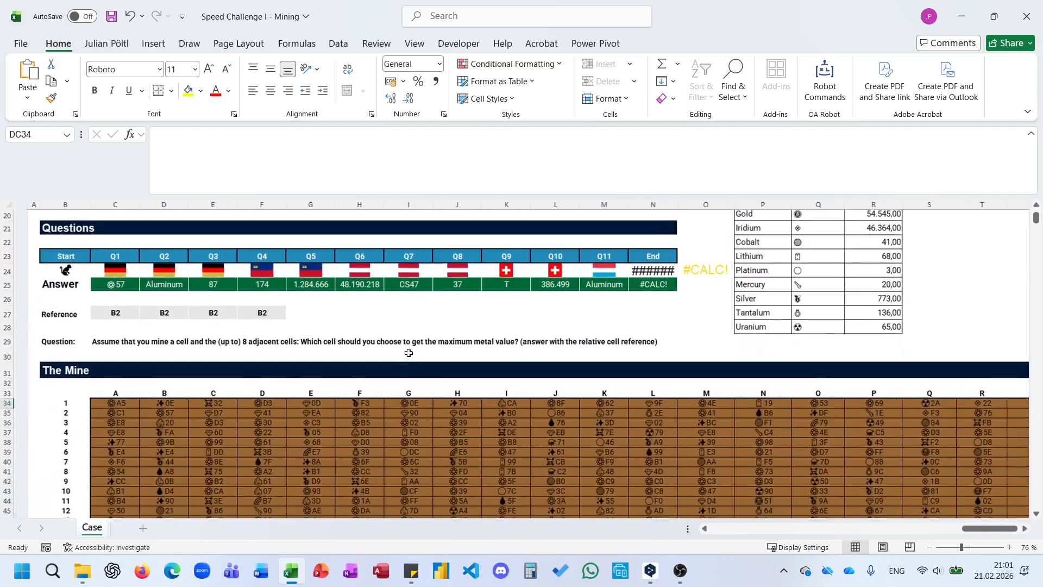
pyautogui.doubleClick(608, 280)
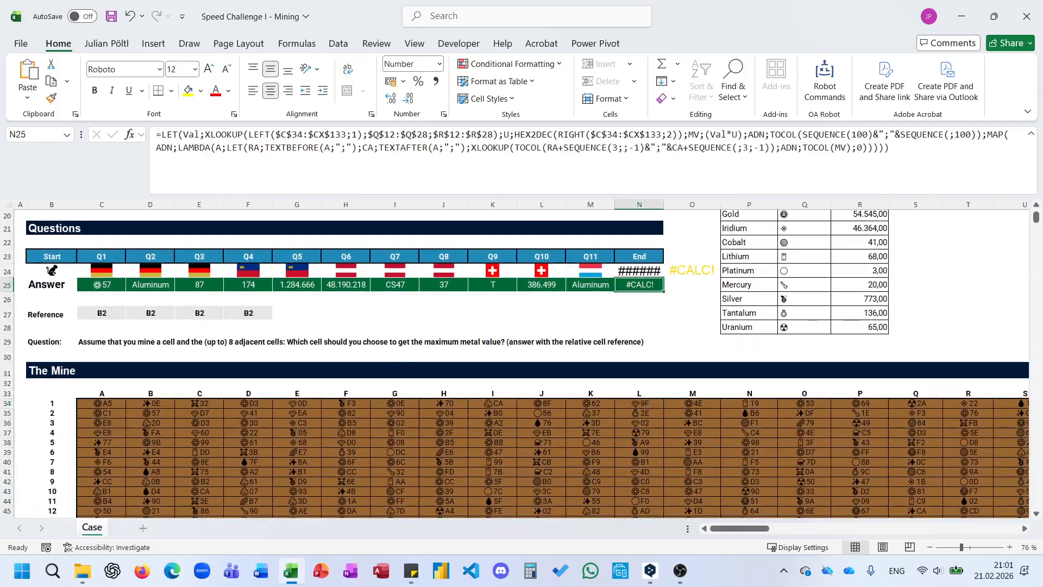
pyautogui.write('sum(')
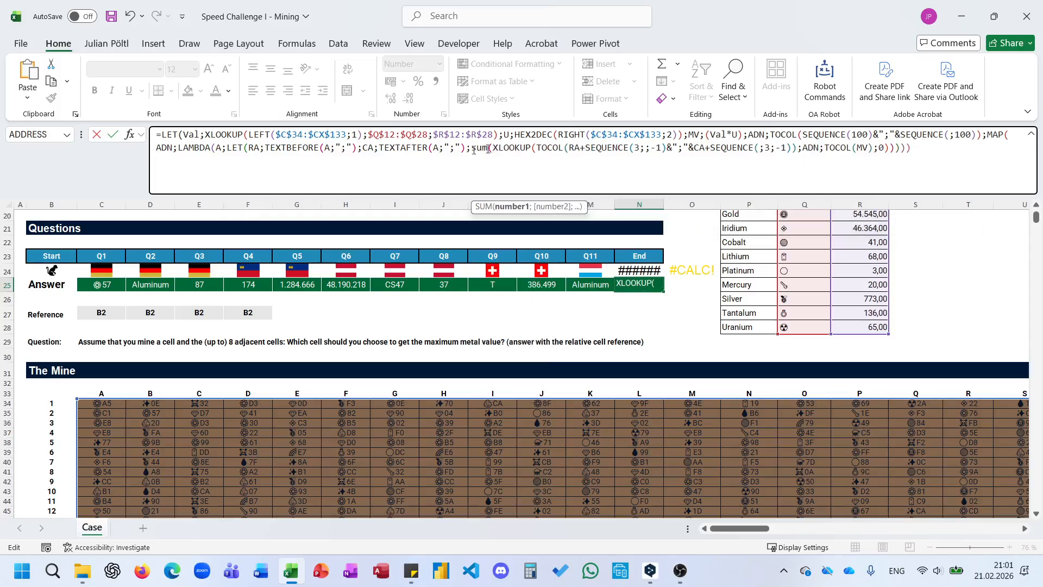
pyautogui.click(893, 155)
pyautogui.write(')')
pyautogui.press('Return')
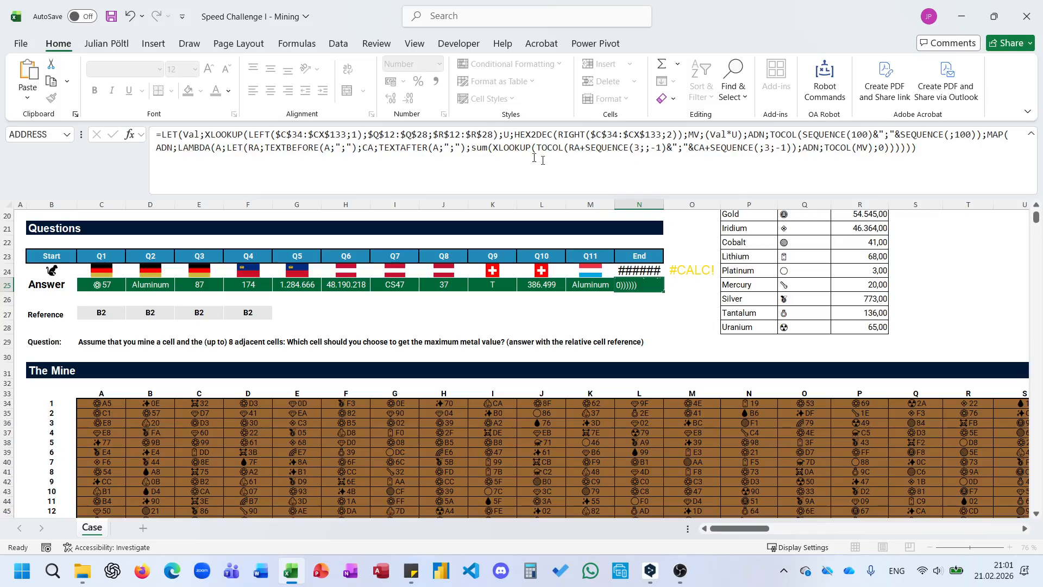
pyautogui.press('Return')
pyautogui.click(989, 135)
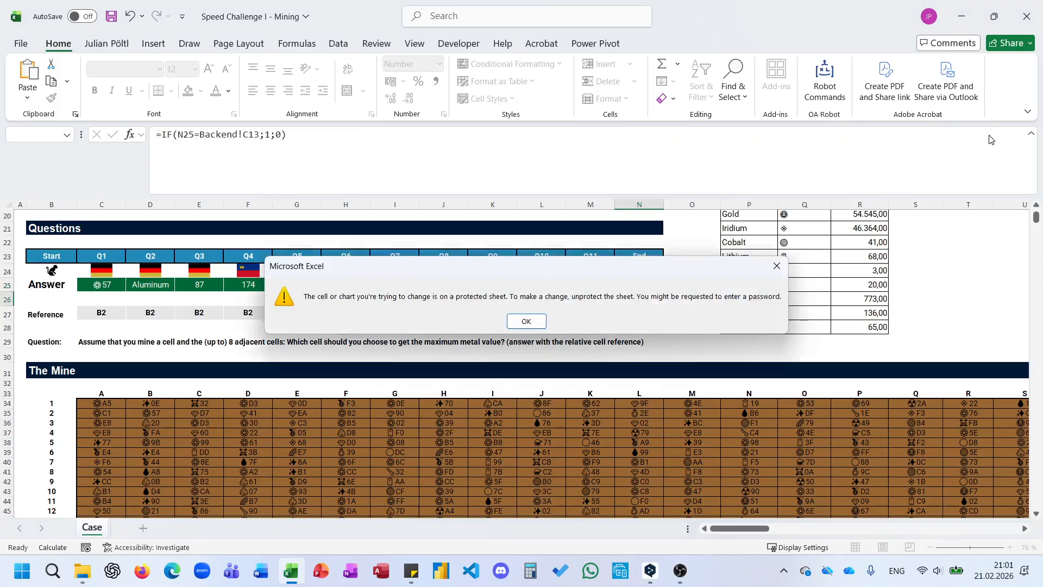
pyautogui.press('Return')
# Name the MAP result S within the LET formula in N25 and open a final calculation argument after it.
pyautogui.click(641, 284)
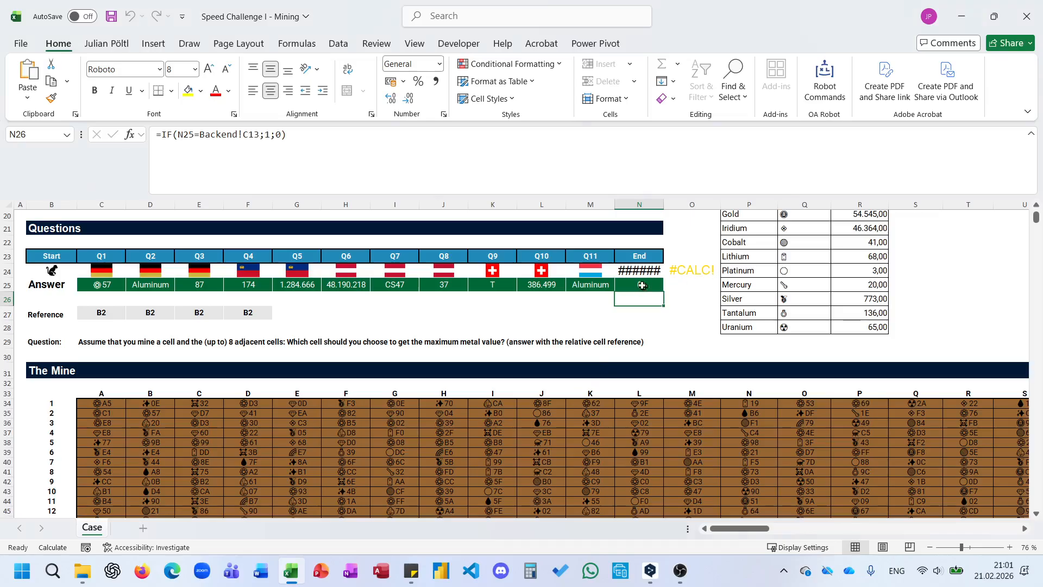
pyautogui.click(987, 135)
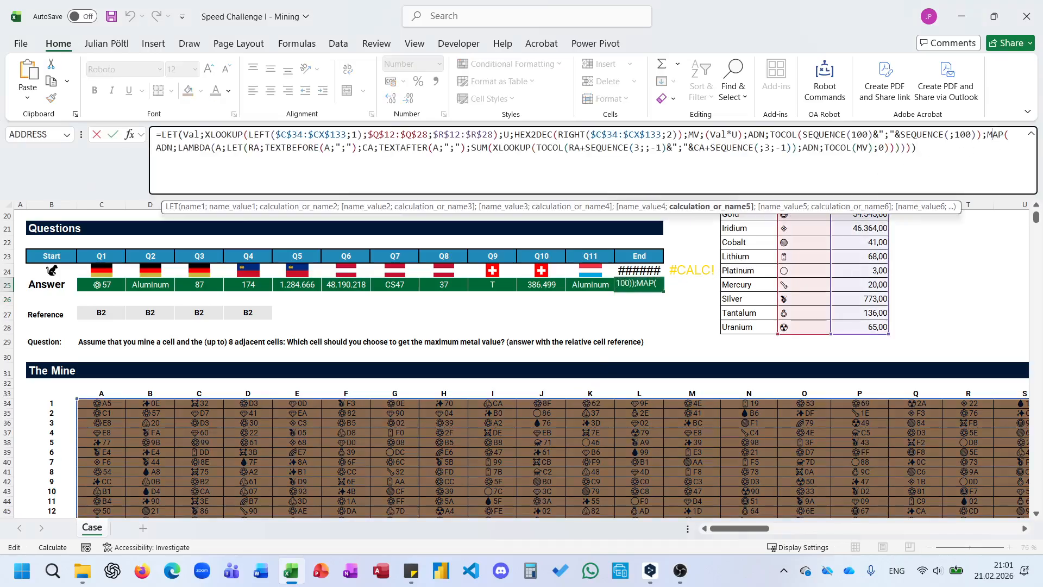
pyautogui.write('S;')
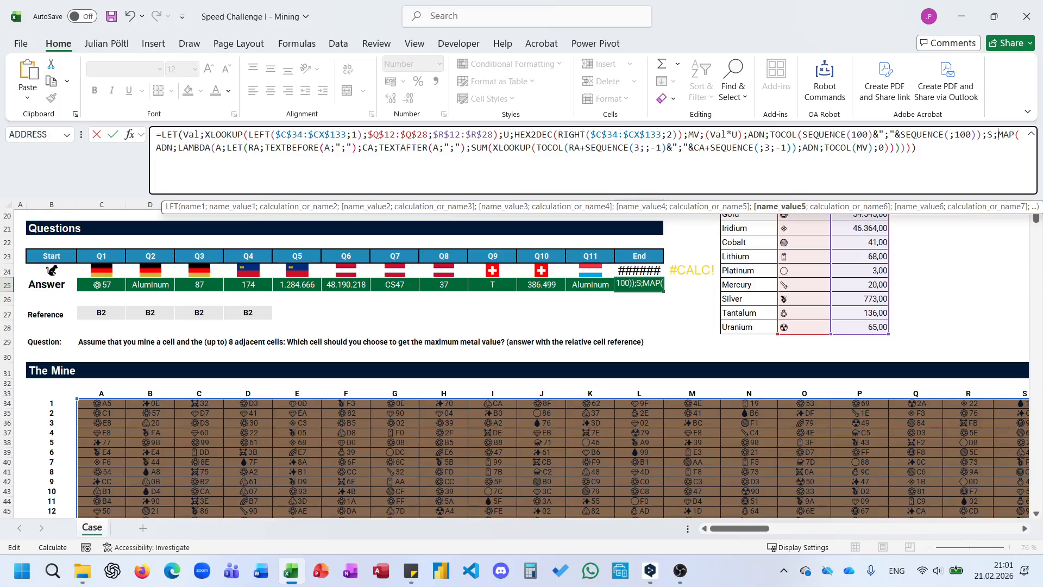
pyautogui.press('End')
pyautogui.press('BackSpace')
pyautogui.write(';')
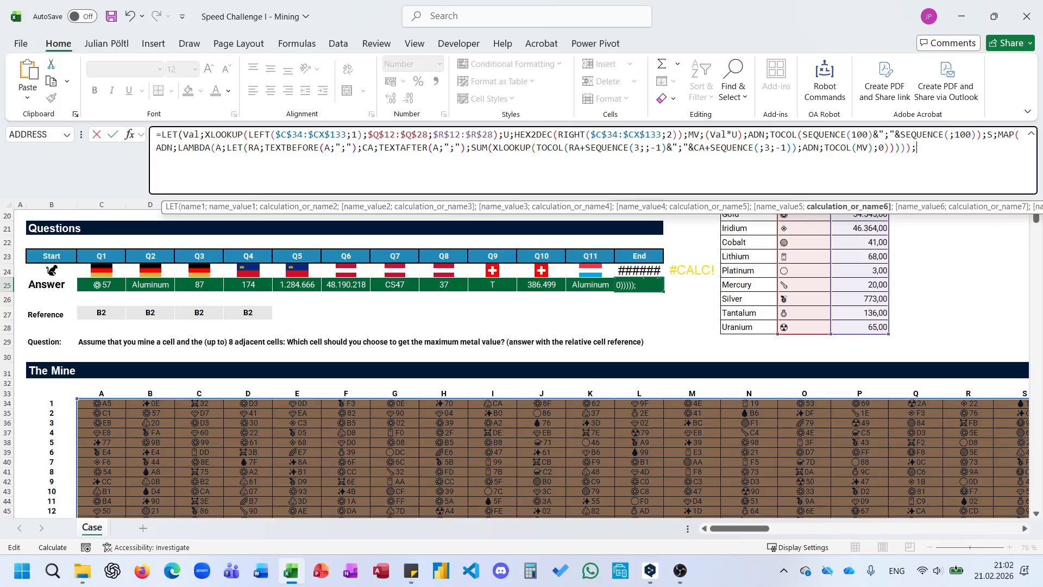
pyautogui.write('XLOOKUP(Max')
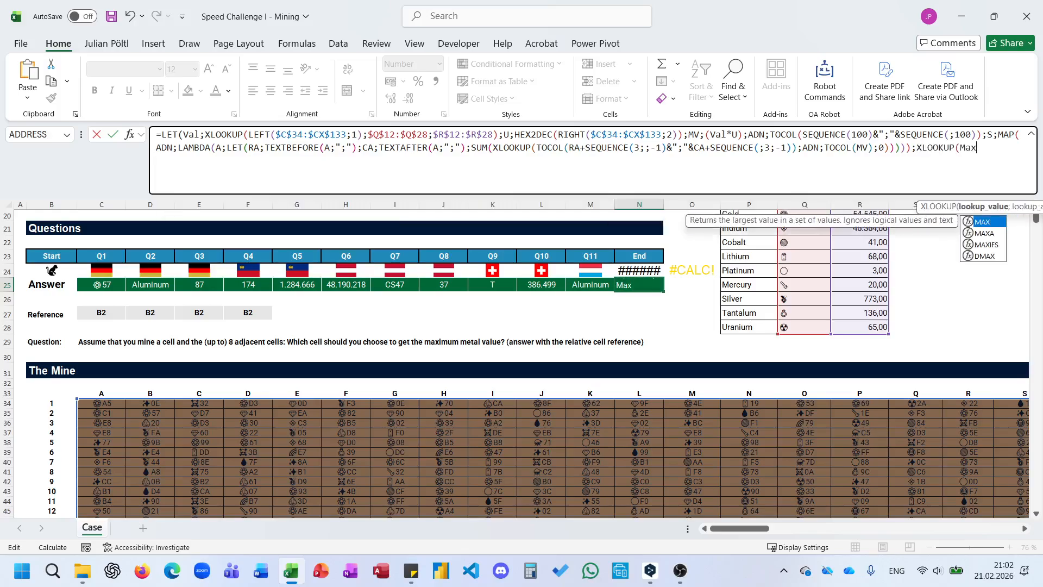
pyautogui.write('(S);')
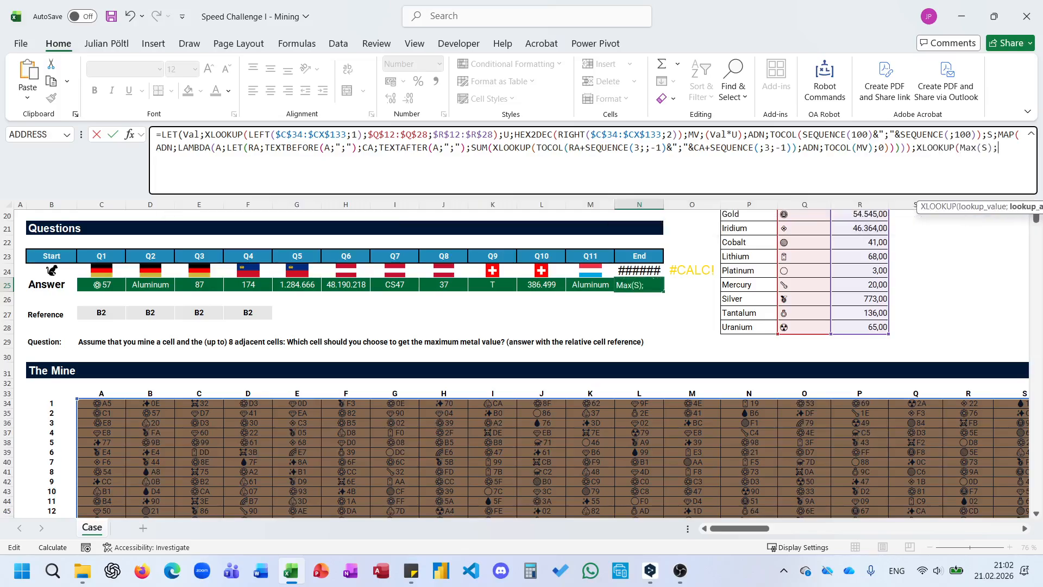
pyautogui.write('S;ADN)')
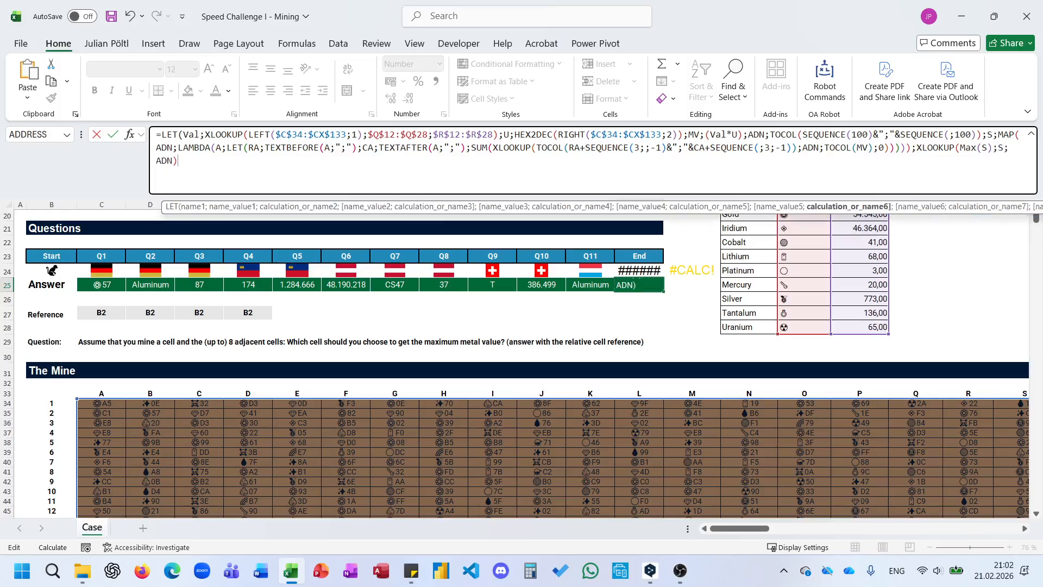
pyautogui.write(')')
# Complete the N25 formula with XLOOKUP(MAX(S);S;ADN) as the LET result and enter it.
pyautogui.press('Return')
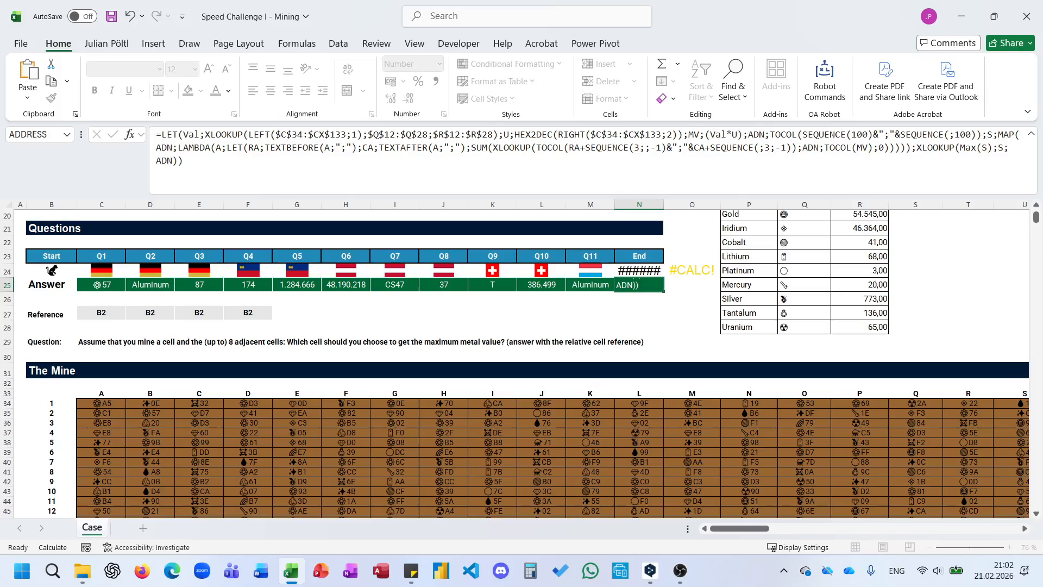
# Name the final XLOOKUP(MAX(S);S;ADN) result RES within the LET formula in N25.
pyautogui.press('Up')
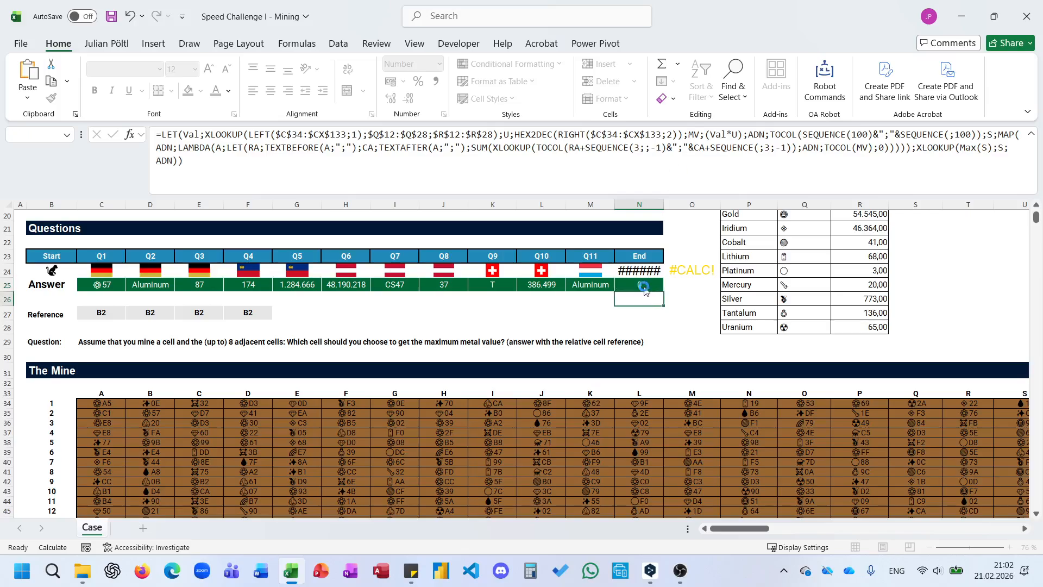
pyautogui.press('F2')
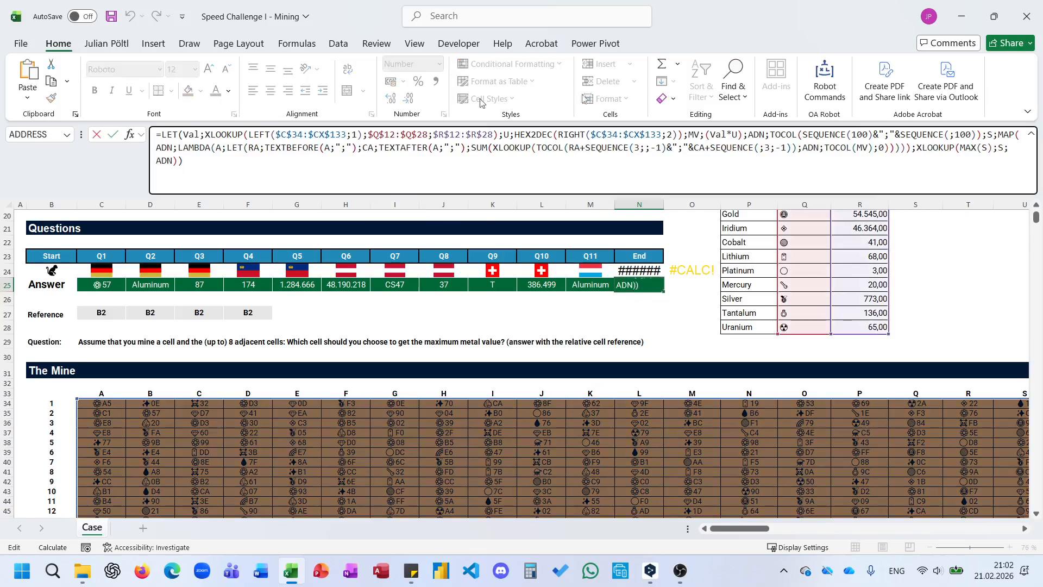
pyautogui.click(917, 148)
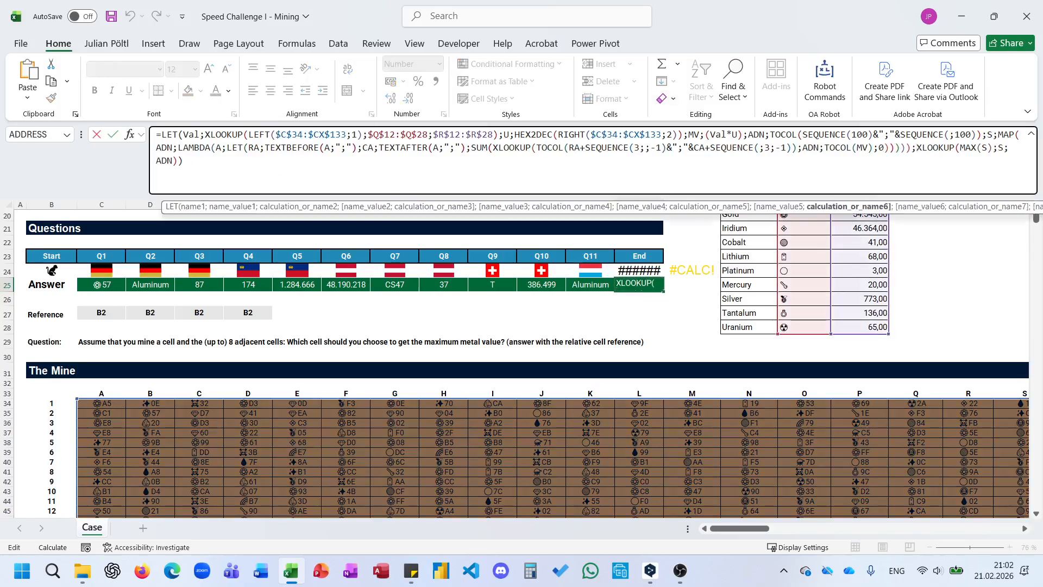
pyautogui.write('R')
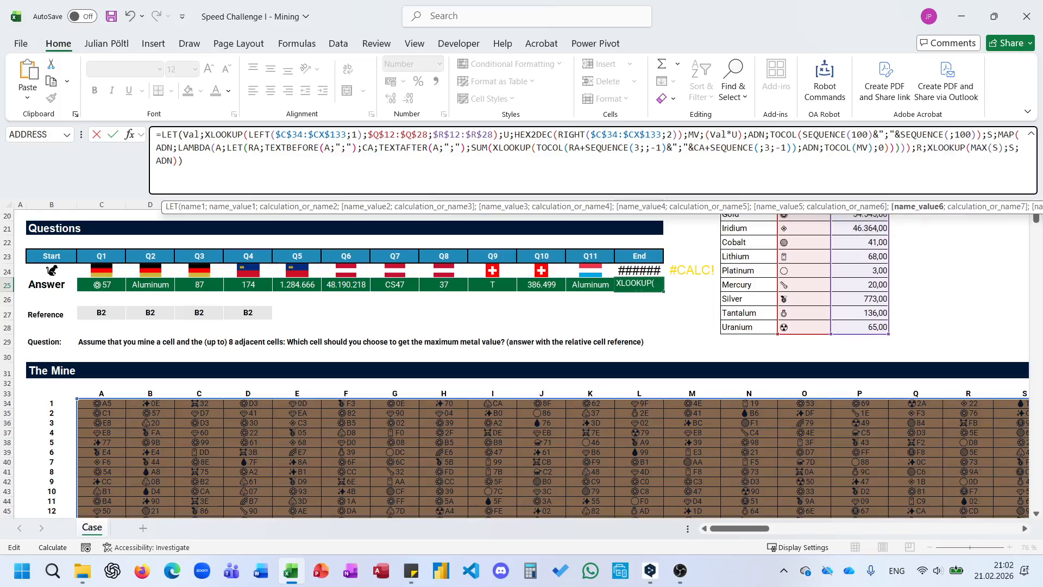
pyautogui.write('ES;')
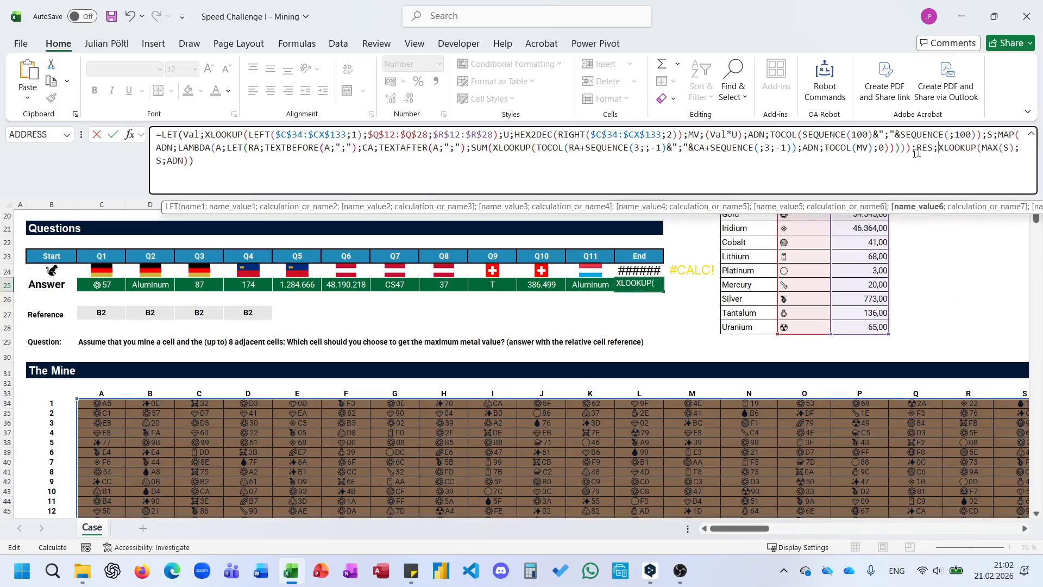
# Add ADDRESS as the LET formula's final calculation, with TEXTBEFORE(RES;";") as its row number.
pyautogui.press('End')
pyautogui.press('BackSpace')
pyautogui.write(';Ad')
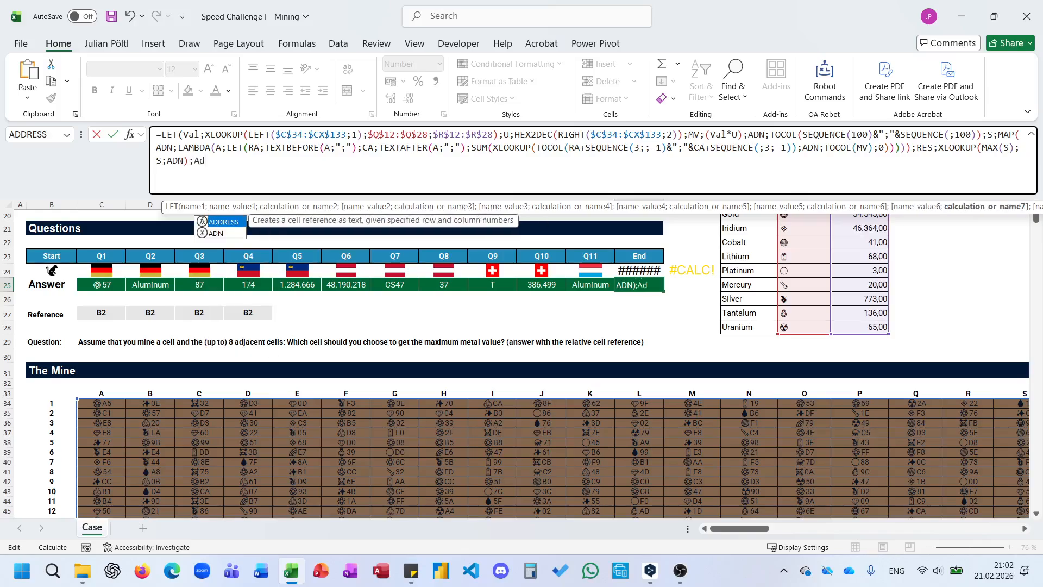
pyautogui.press('Tab')
pyautogui.write('textb')
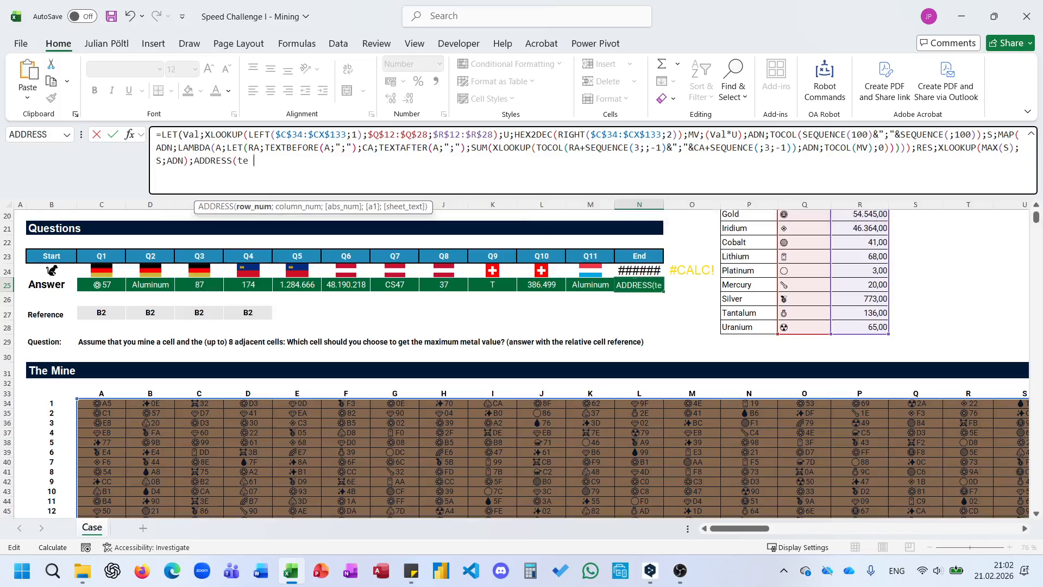
pyautogui.press('Tab')
pyautogui.write('RES')
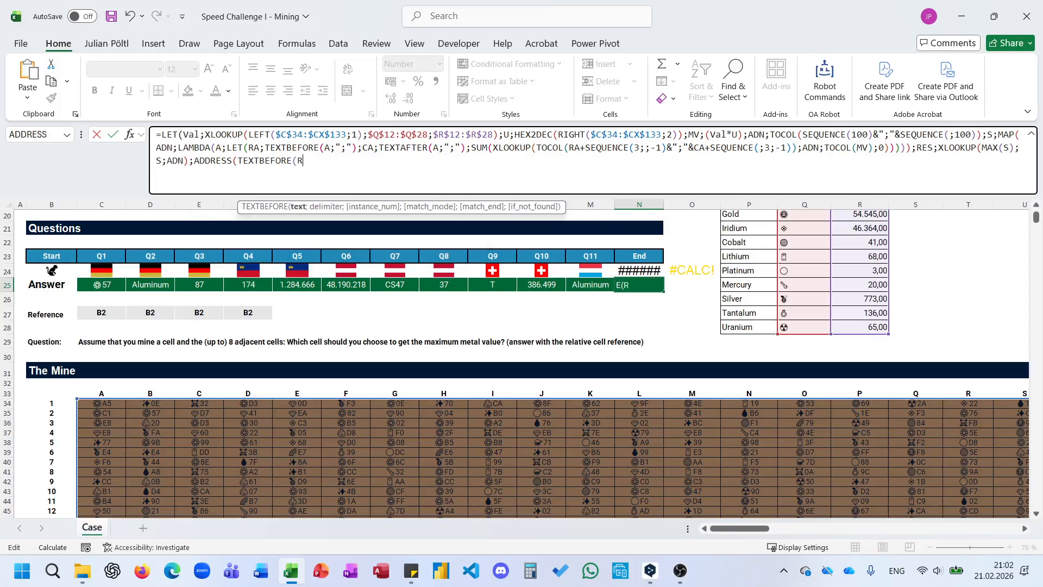
pyautogui.write(';";");texta')
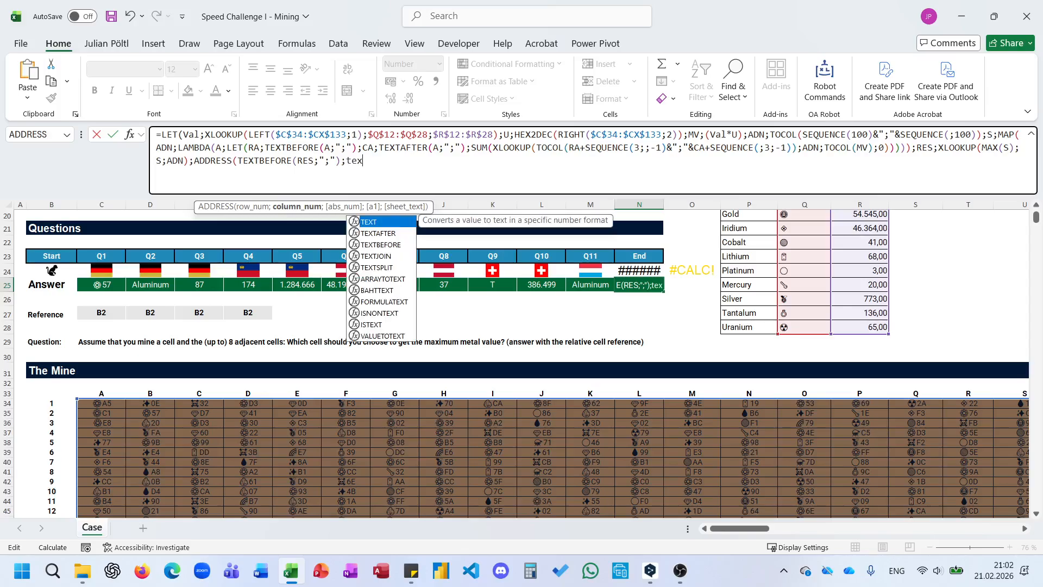
# Complete ADDRESS with TEXTAFTER(RES;";") as the column number and 4 for a relative reference, and enter the N25 formula.
pyautogui.press('Tab')
pyautogui.write('RES;')
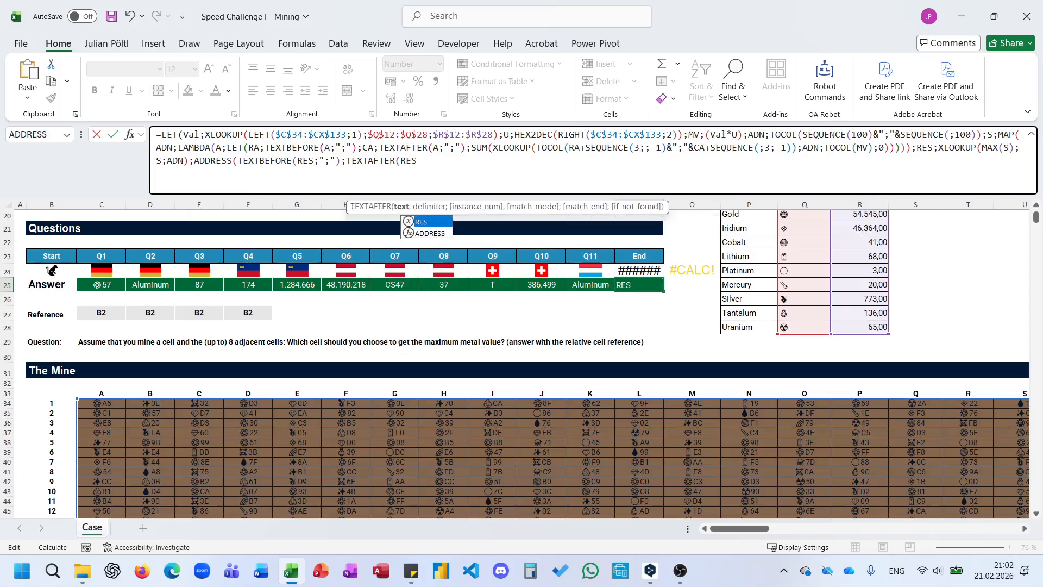
pyautogui.write('";");')
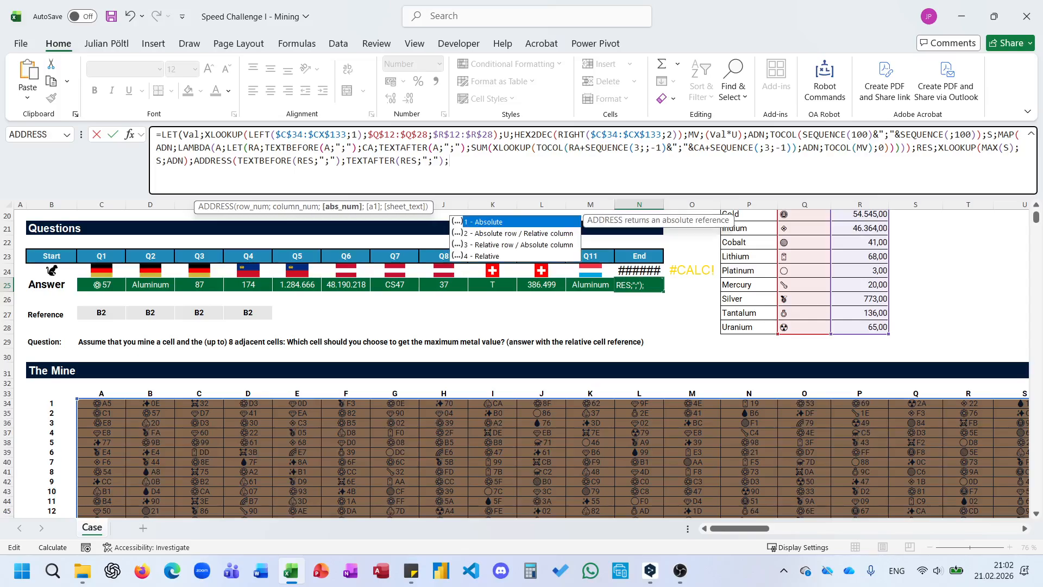
pyautogui.write('4))')
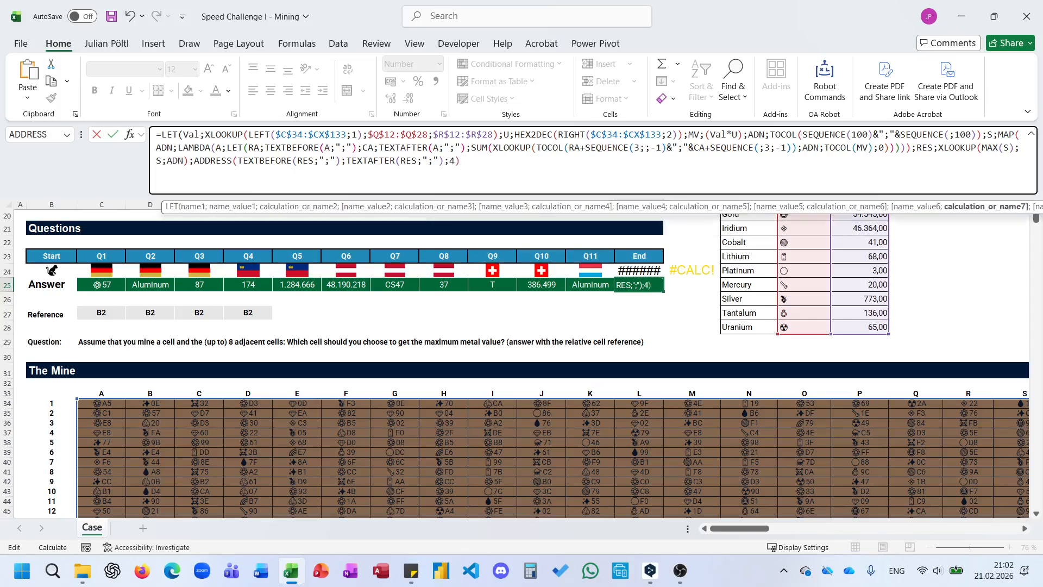
pyautogui.press('Return')
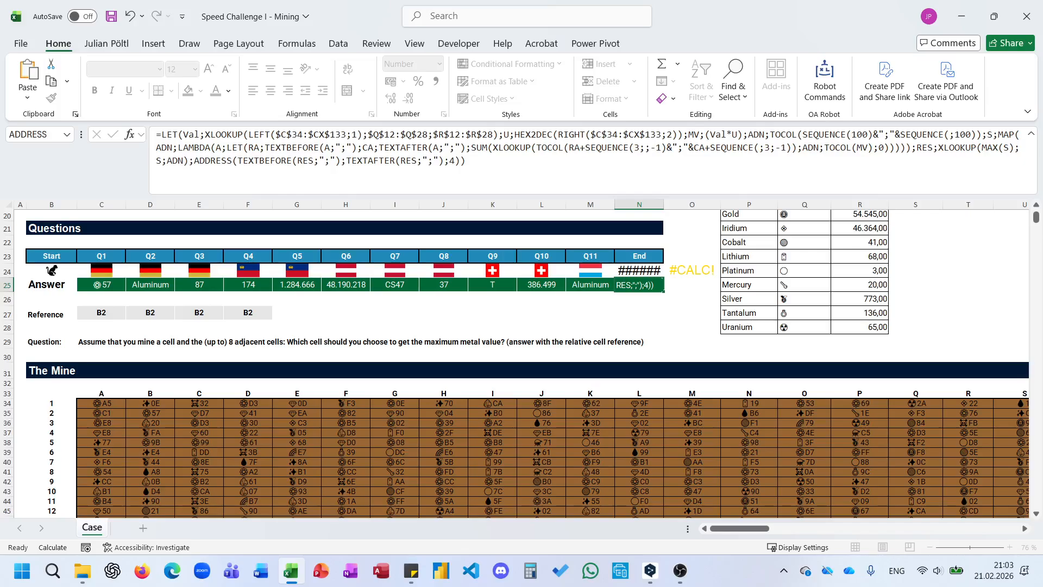
# Re-enter the N25 answer formula so it recalculates, and acknowledge the case completion message.
pyautogui.press('Return')
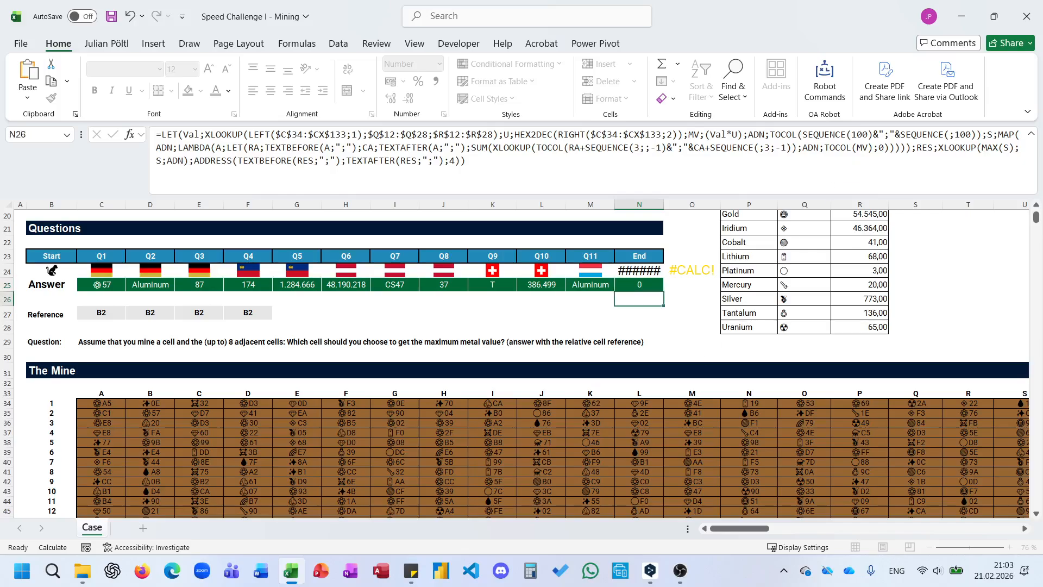
pyautogui.press('F2')
pyautogui.click(517, 324)
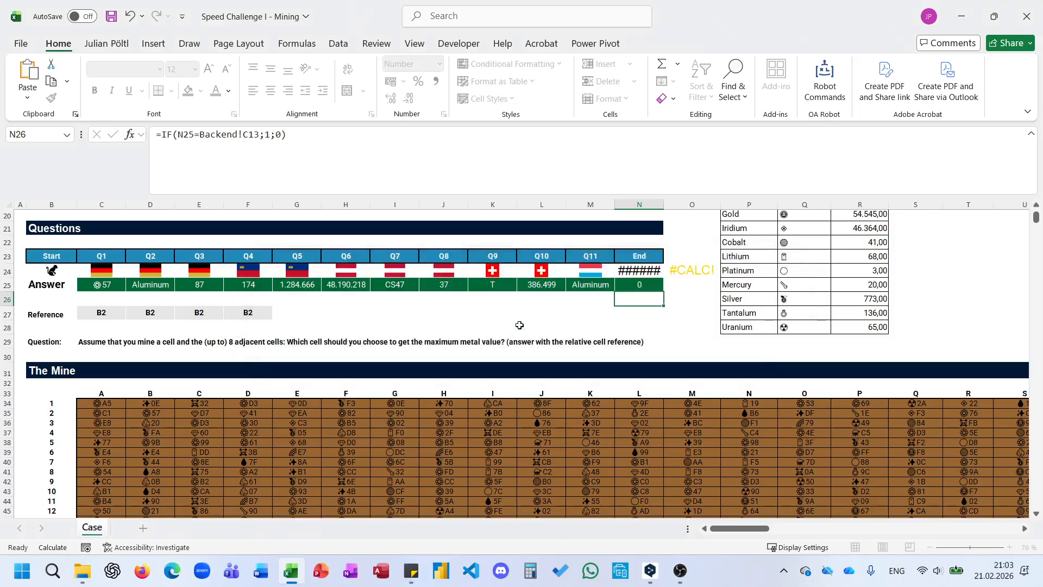
pyautogui.click(647, 287)
pyautogui.press('F2')
pyautogui.press('Return')
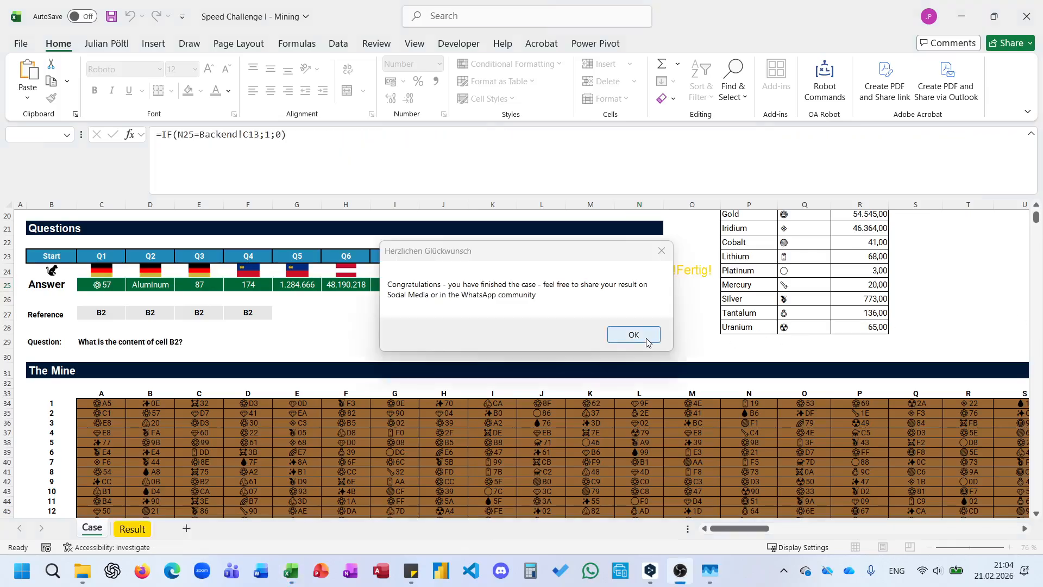
pyautogui.click(646, 339)
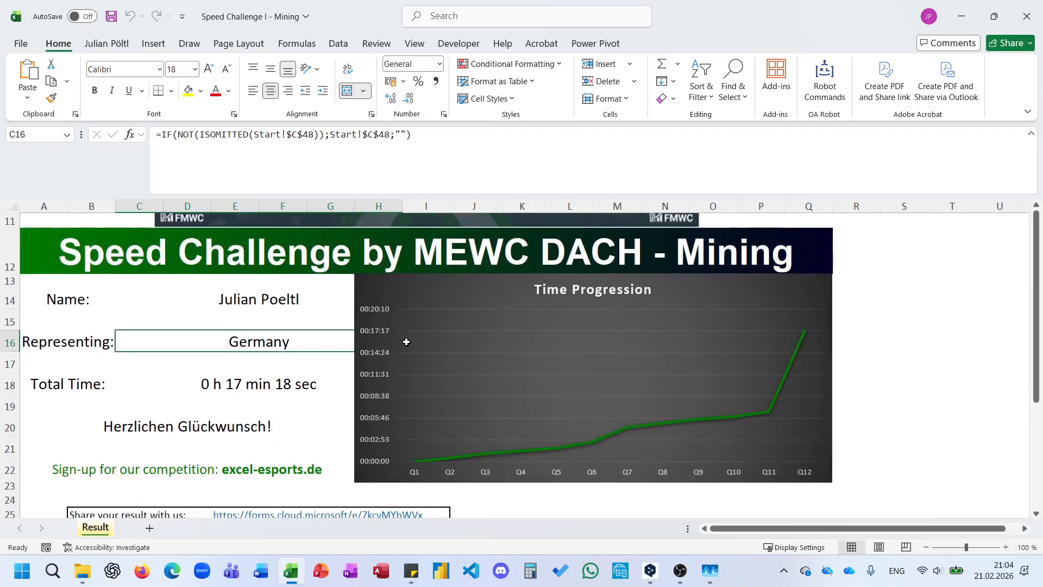
# Shrink the formula bar to one line and check the Q11 and Q12 points of the Time Progression chart.
pyautogui.moveTo(305, 197); pyautogui.dragTo(294, 111)
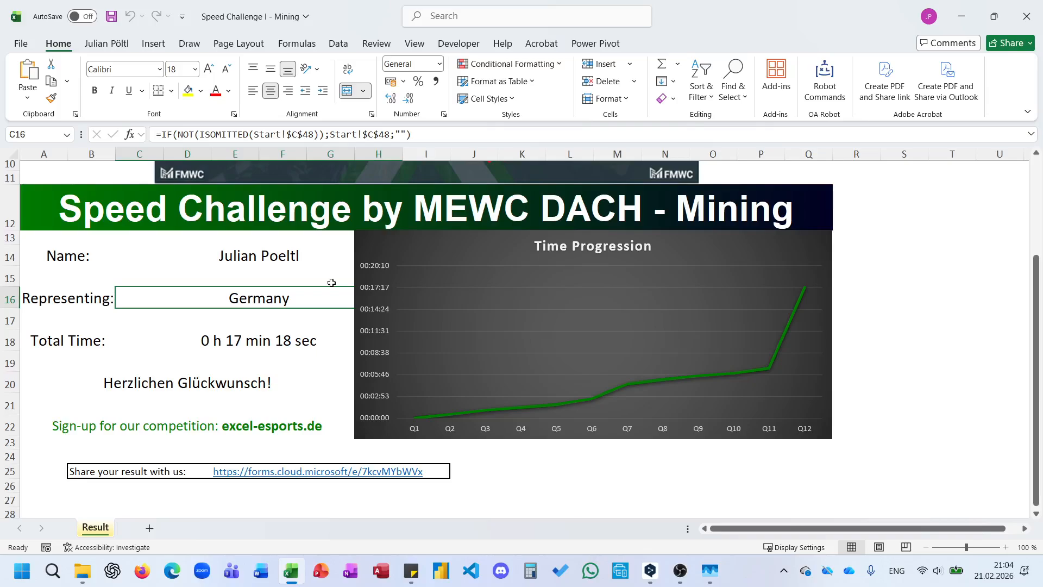
pyautogui.click(314, 390)
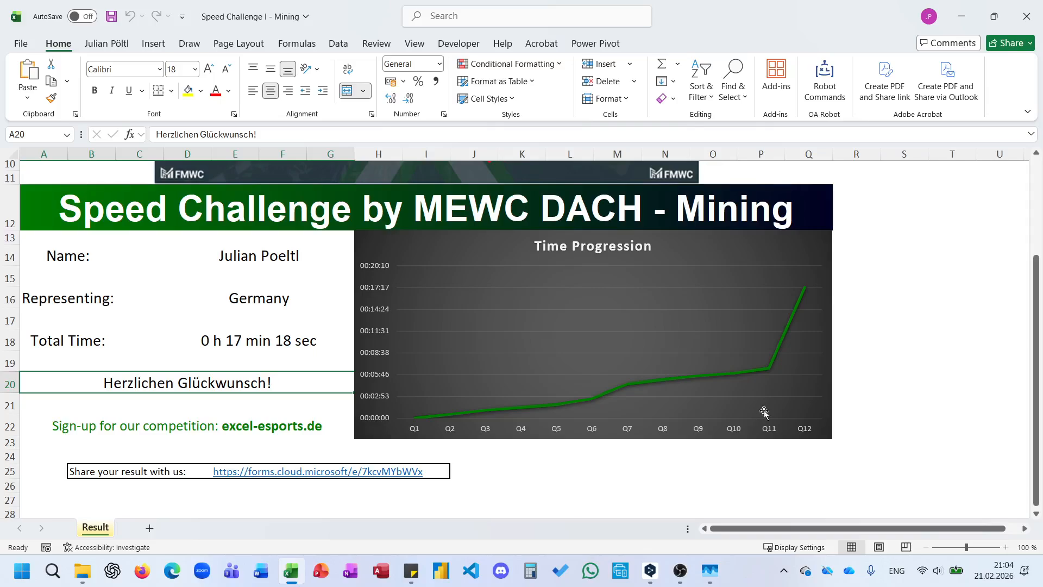
pyautogui.moveTo(770, 368)
pyautogui.moveTo(807, 292)
# Open the "Share your result with us" form link and move the browser window so the result sheet shows beside it.
pyautogui.click(228, 475)
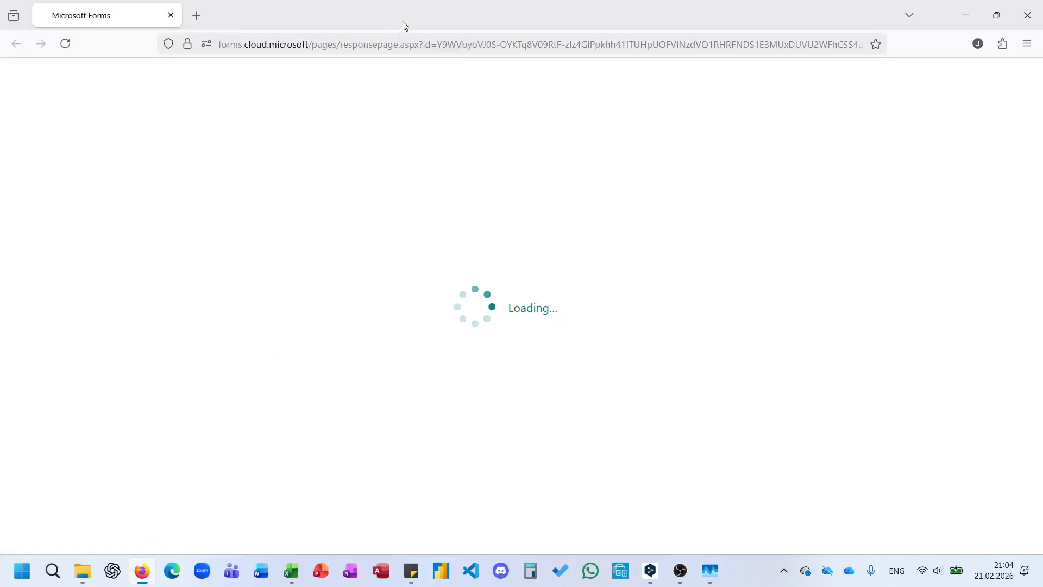
pyautogui.moveTo(403, 18); pyautogui.dragTo(554, 87)
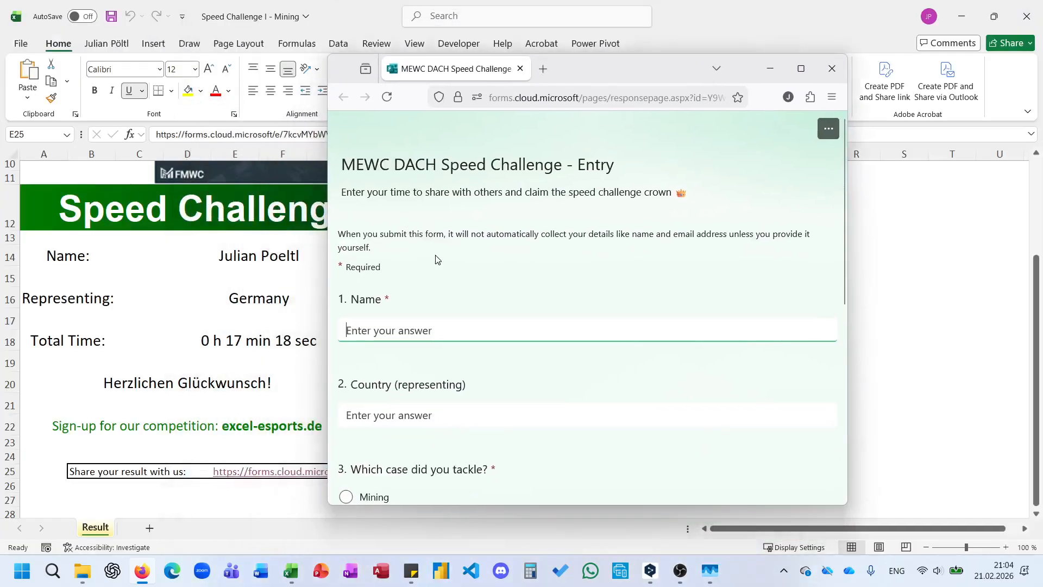